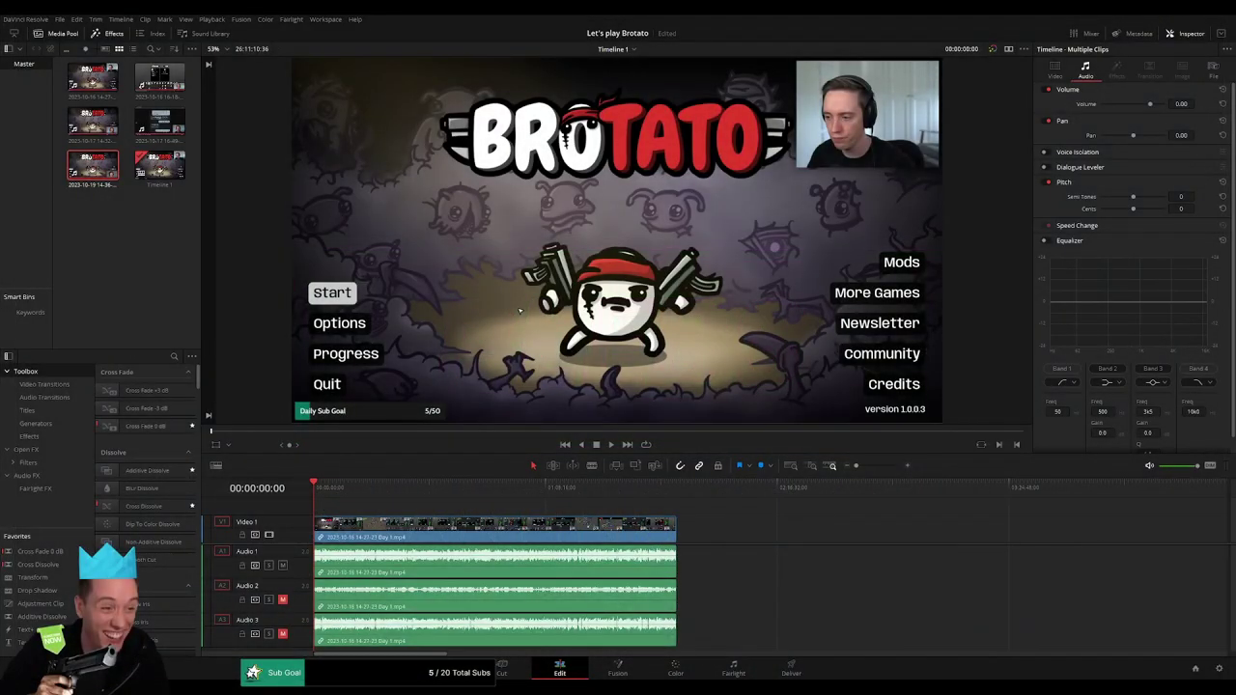
# - Play the Brotato timeline and trim the starts of the Audio 3 and Audio 2 clips
pyautogui.press('space')
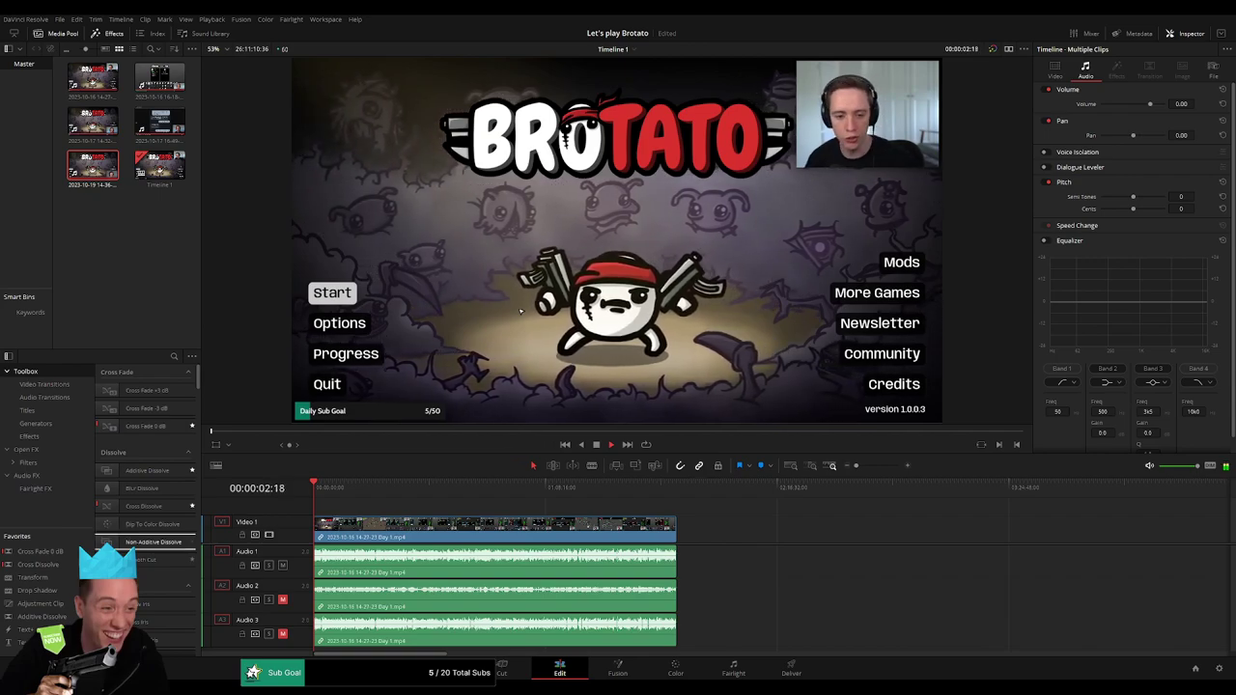
pyautogui.moveTo(856, 467); pyautogui.dragTo(881, 467)
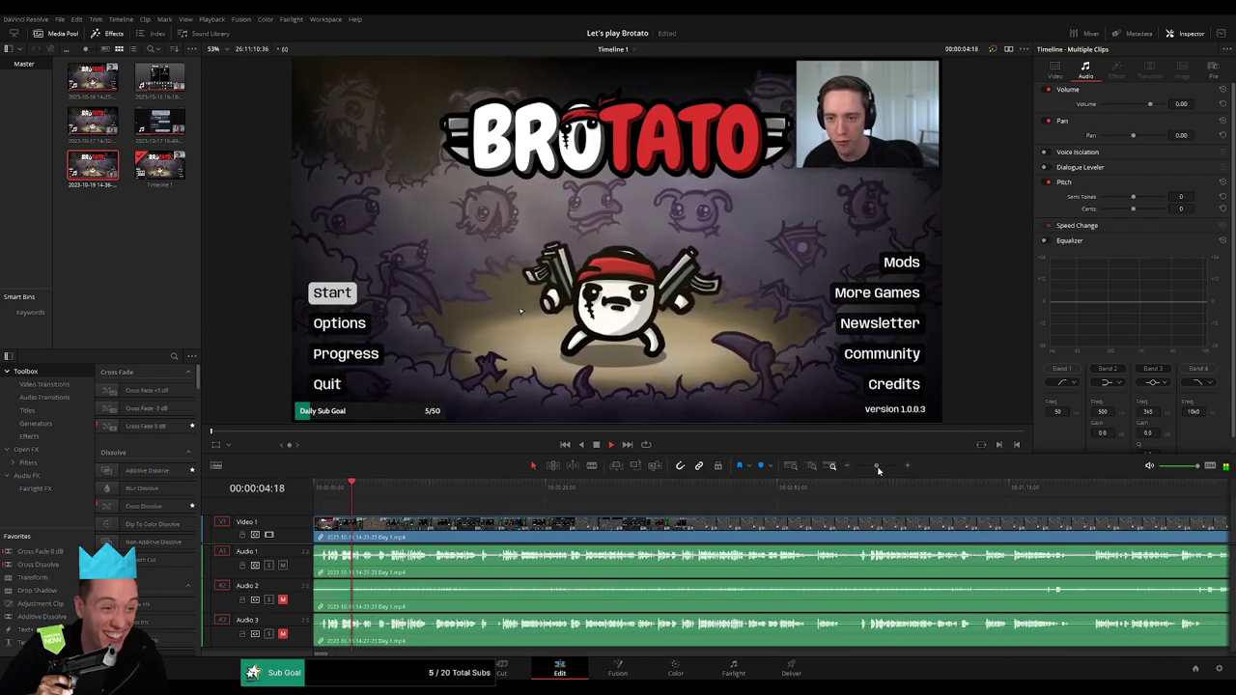
pyautogui.moveTo(314, 616); pyautogui.dragTo(345, 617)
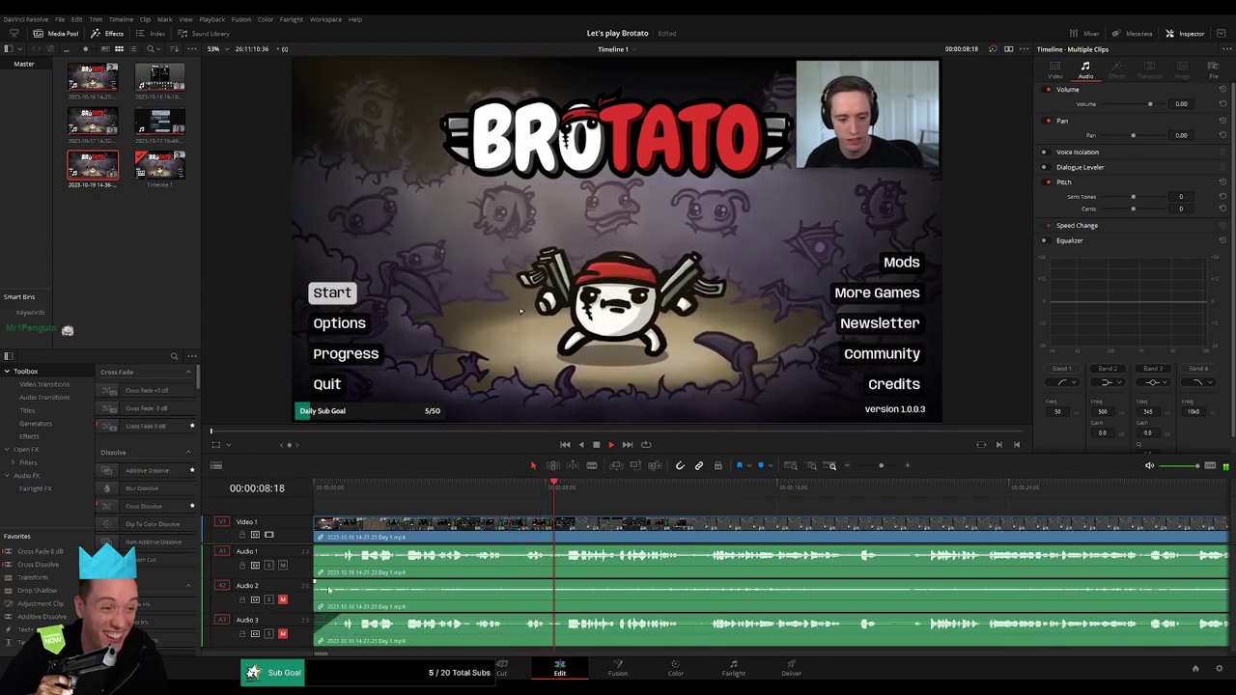
pyautogui.moveTo(315, 583)
pyautogui.mouseDown()
pyautogui.moveTo(343, 584)
pyautogui.moveTo(333, 531)
pyautogui.mouseUp()
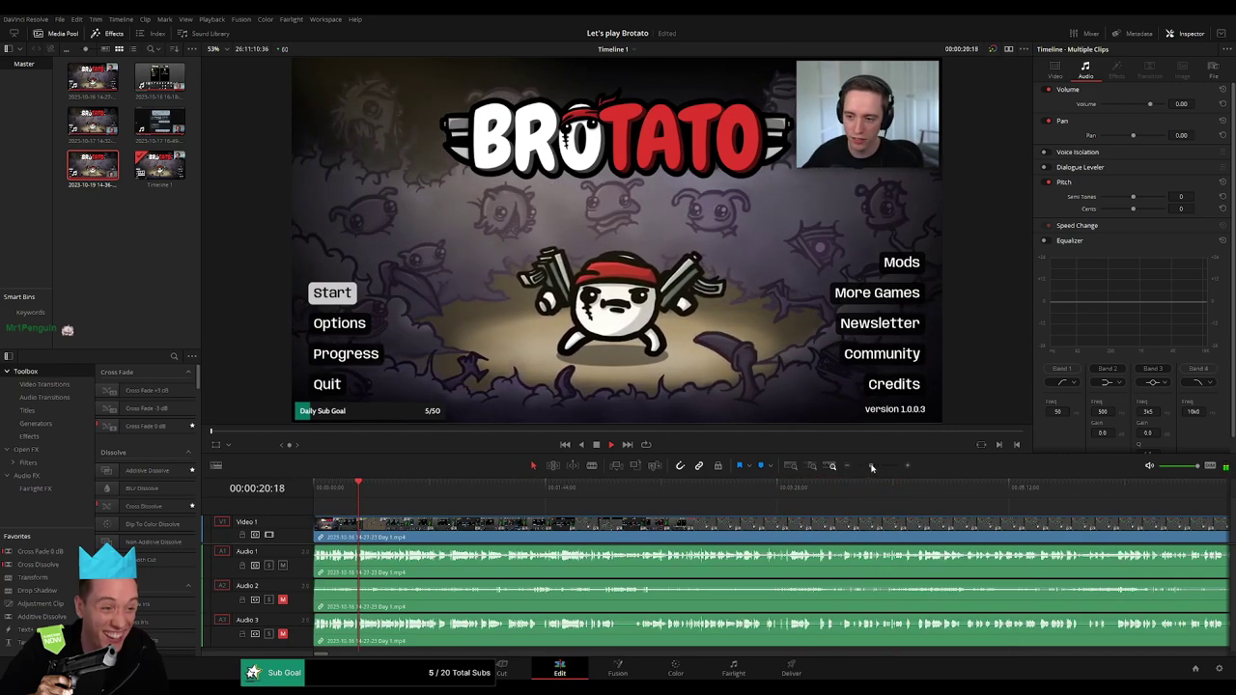
pyautogui.scroll(-4, 843, 473)
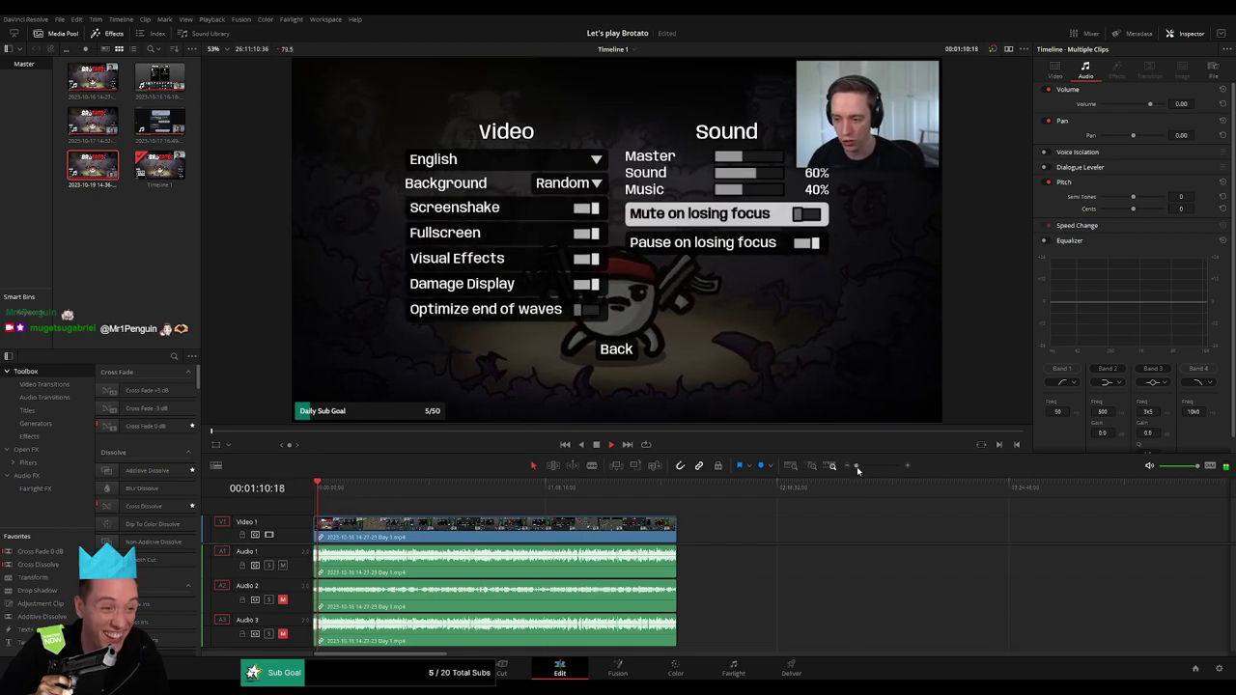
# - Scrub past the title and weapon selection screens to the Wave 9 shop at about 49:52
pyautogui.moveTo(857, 467); pyautogui.dragTo(872, 468)
pyautogui.click(590, 487)
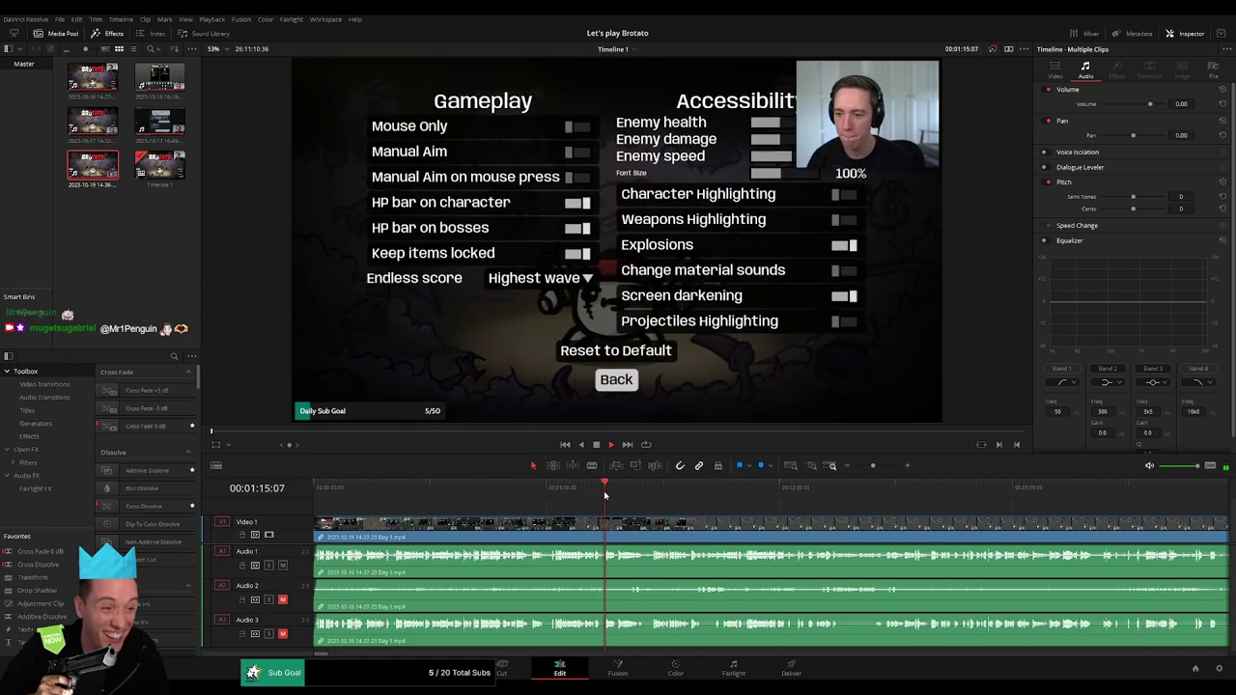
pyautogui.moveTo(604, 496); pyautogui.dragTo(477, 490)
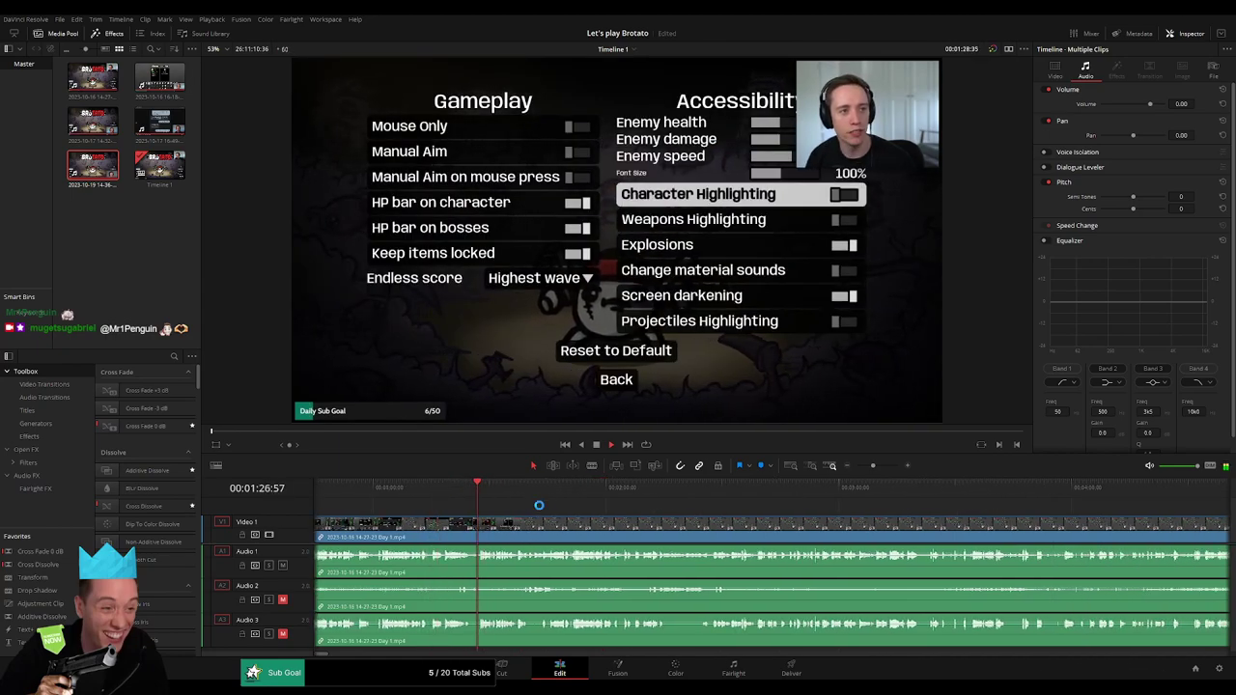
pyautogui.click(633, 495)
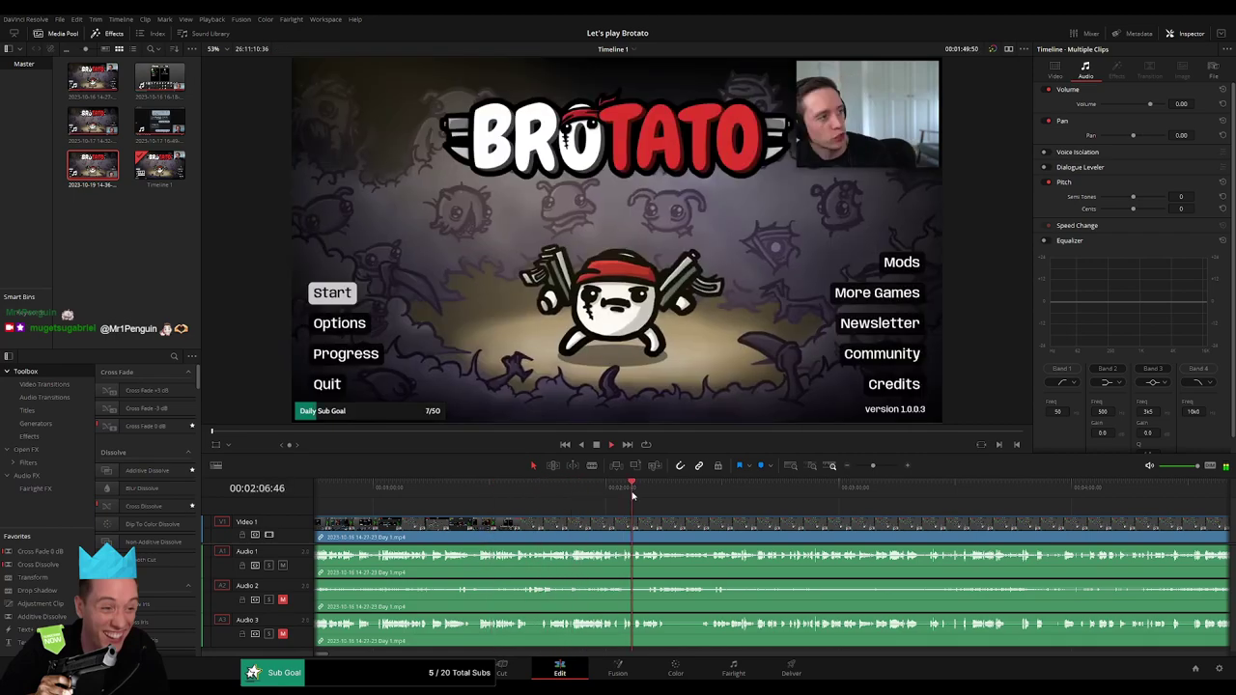
pyautogui.moveTo(633, 495)
pyautogui.mouseDown()
pyautogui.moveTo(787, 491)
pyautogui.moveTo(938, 521)
pyautogui.moveTo(613, 491)
pyautogui.mouseUp()
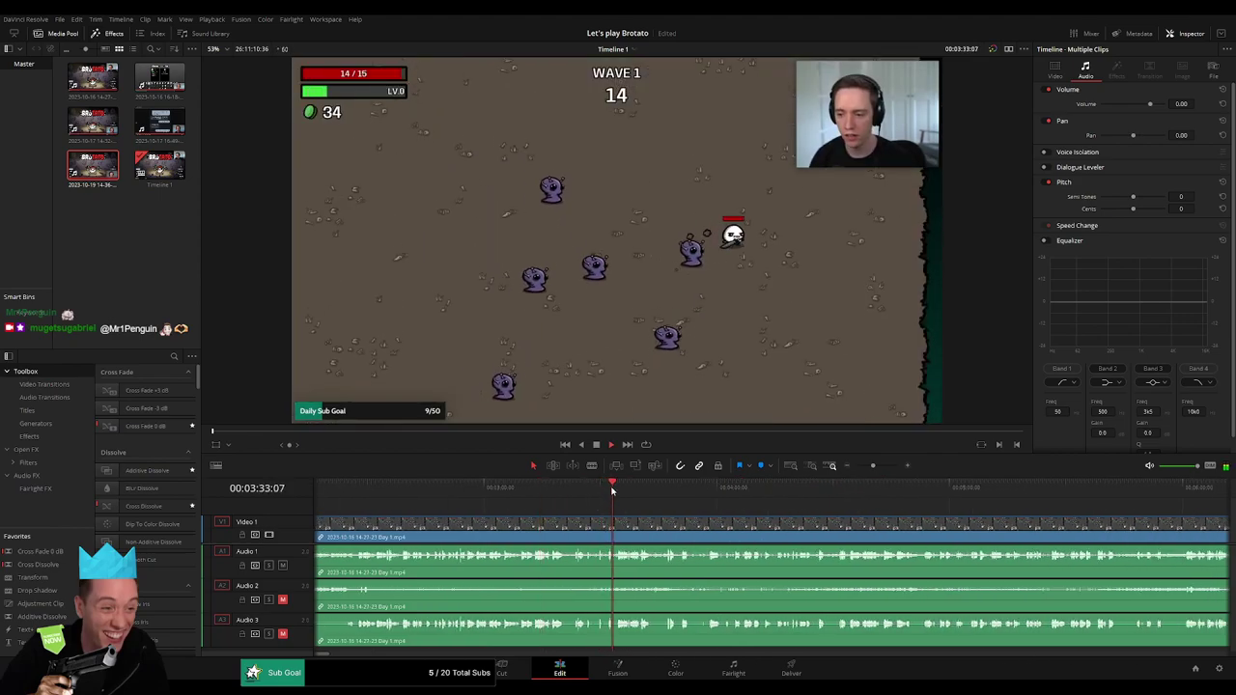
pyautogui.moveTo(872, 468); pyautogui.dragTo(857, 468)
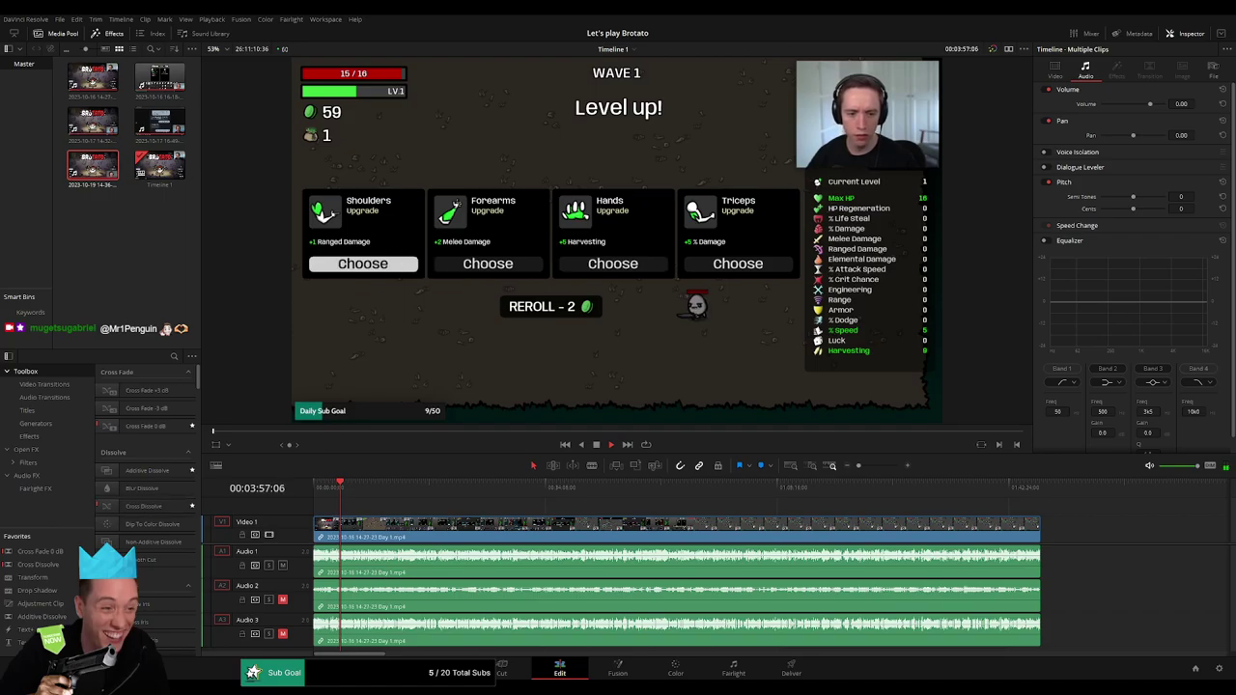
pyautogui.moveTo(353, 487); pyautogui.dragTo(653, 510)
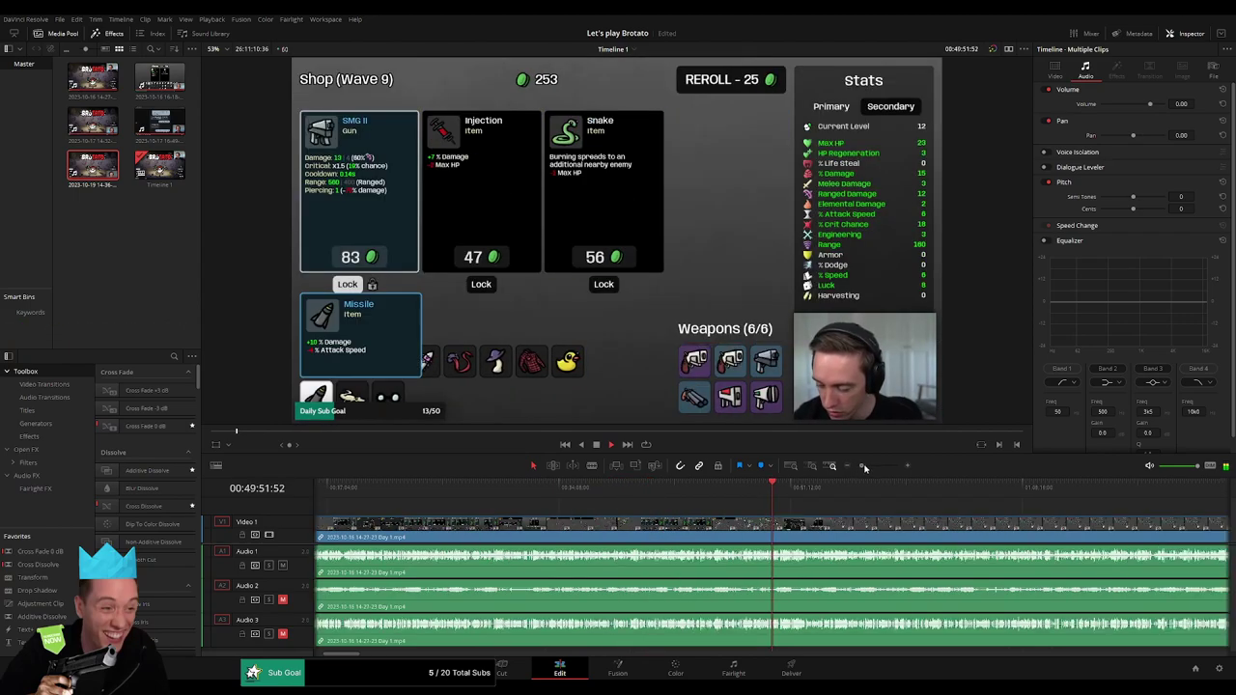
# - Play on from the Wave 9 shop and scrub ahead to the Wave 10 Item found screen
pyautogui.scroll(3, 798, 512)
pyautogui.press('space')
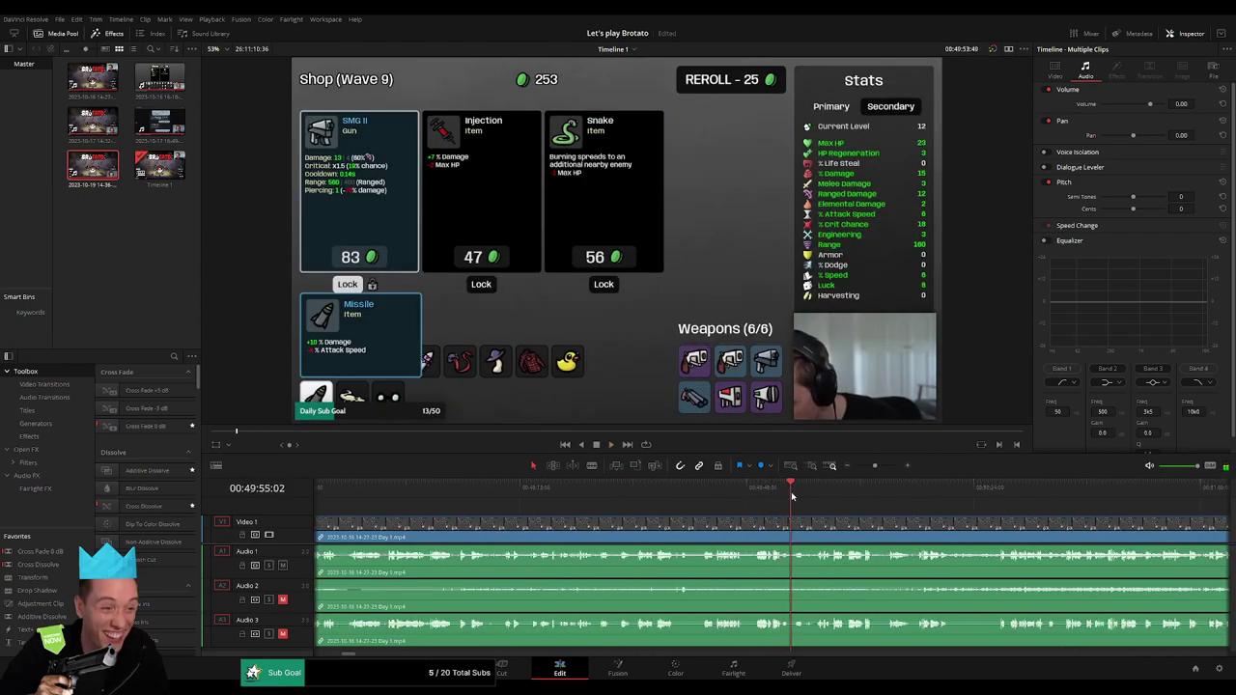
pyautogui.click(796, 496)
pyautogui.hscroll(3, 610, 520)
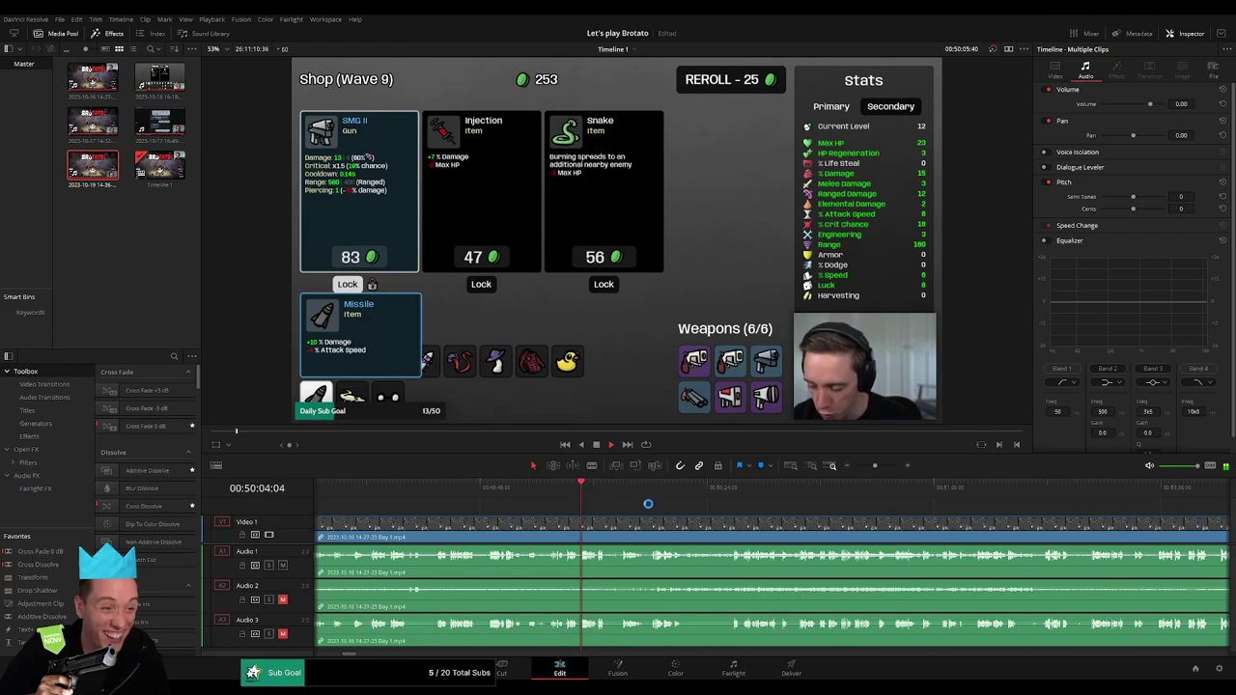
pyautogui.click(586, 488)
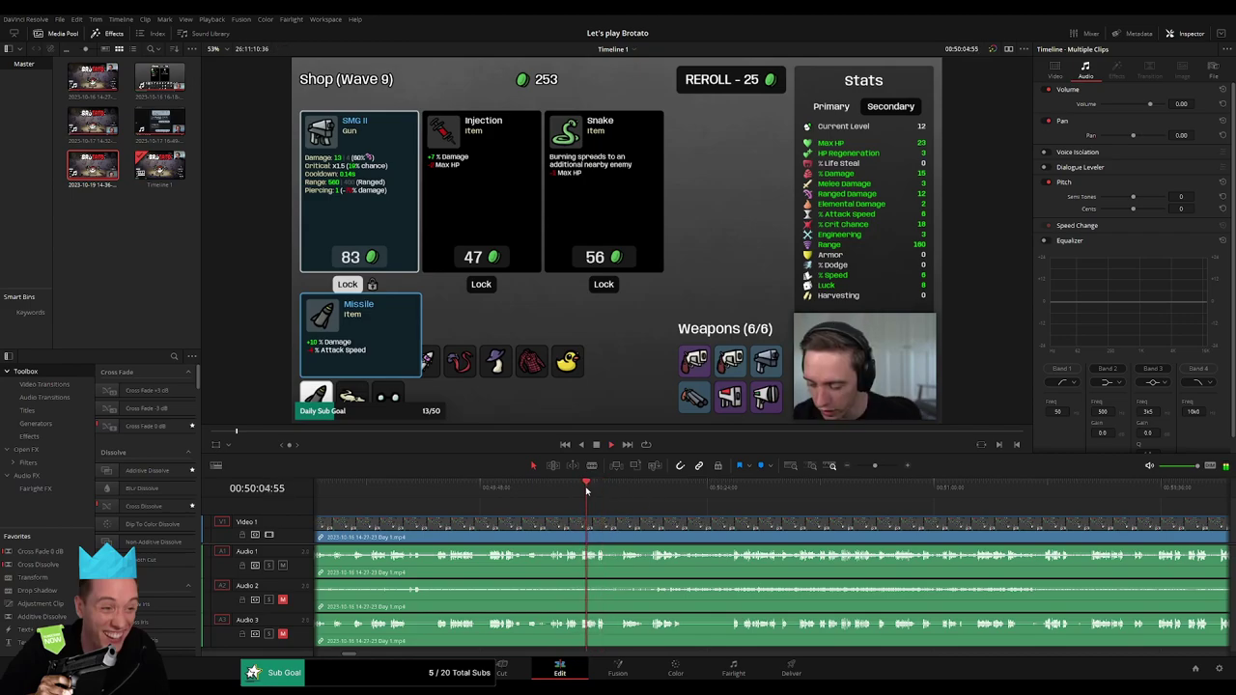
pyautogui.moveTo(638, 490); pyautogui.dragTo(862, 493)
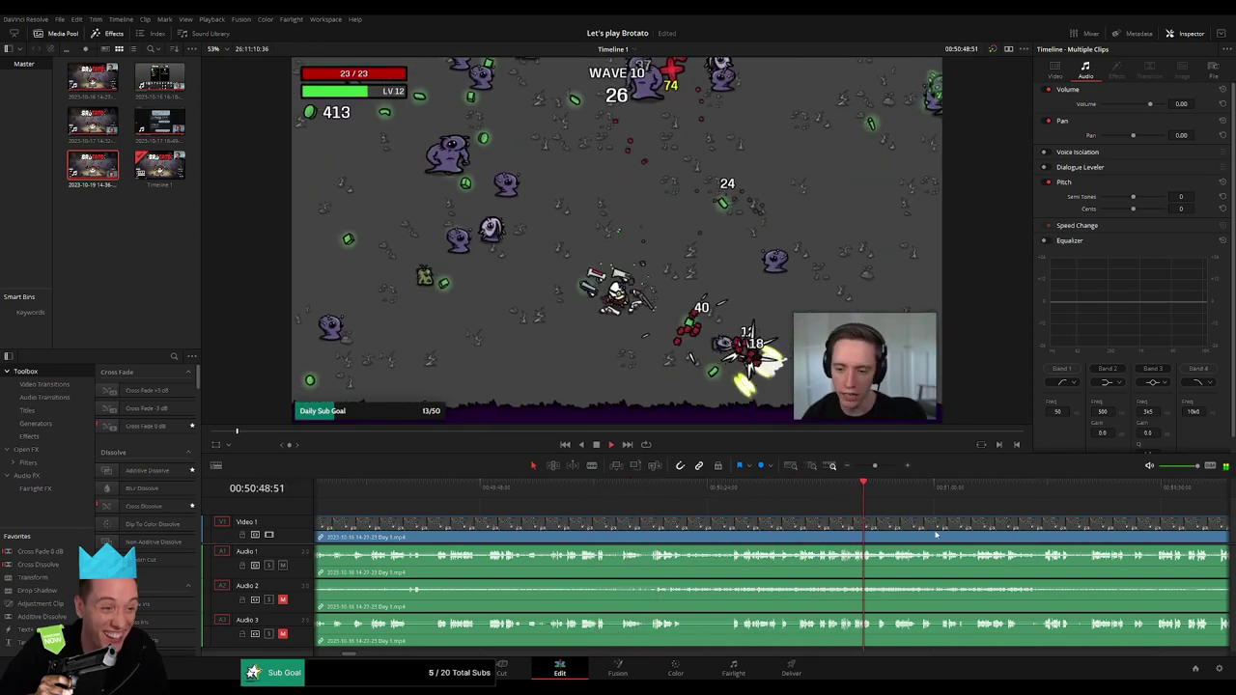
pyautogui.click(697, 487)
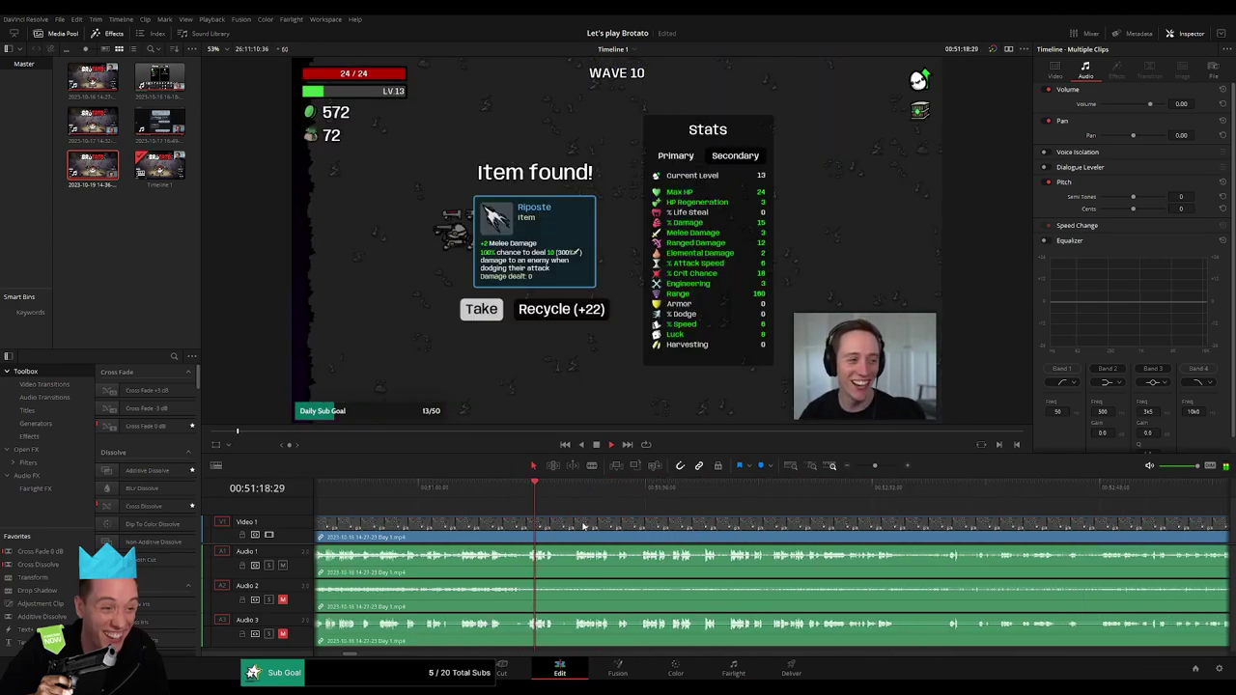
# - Check the level-up and Wave 10 shop, then settle on the Item found frame at 52:21
pyautogui.click(559, 495)
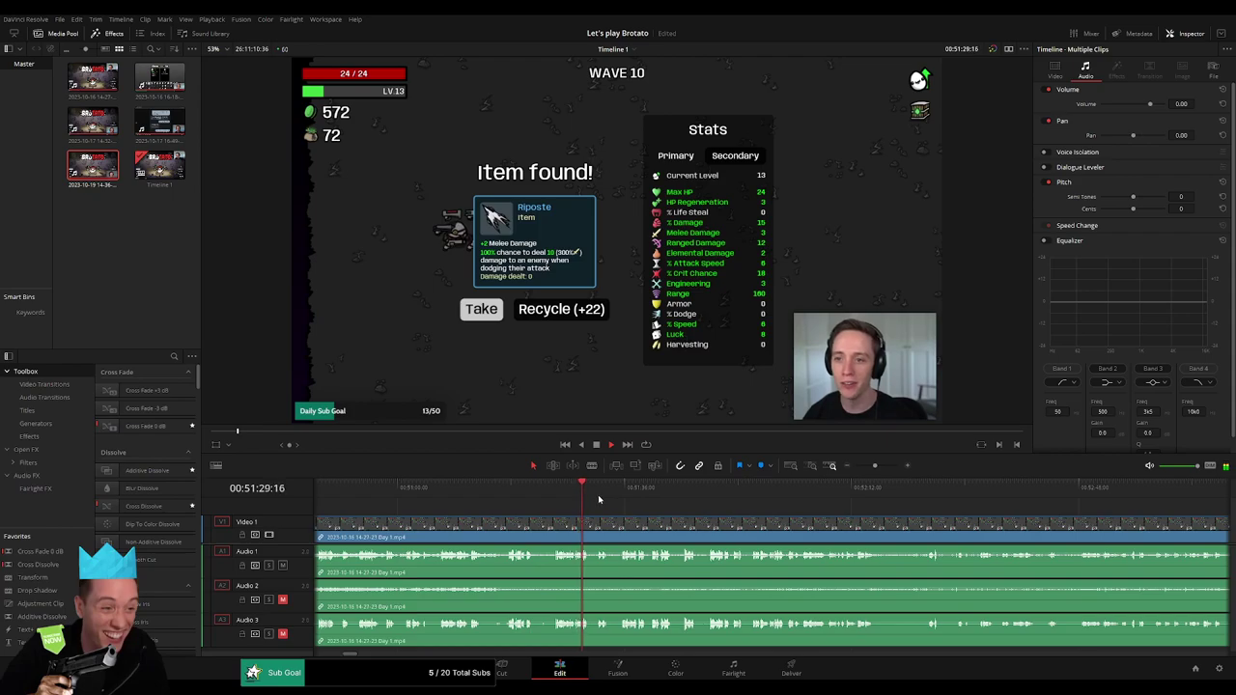
pyautogui.click(601, 498)
pyautogui.click(704, 498)
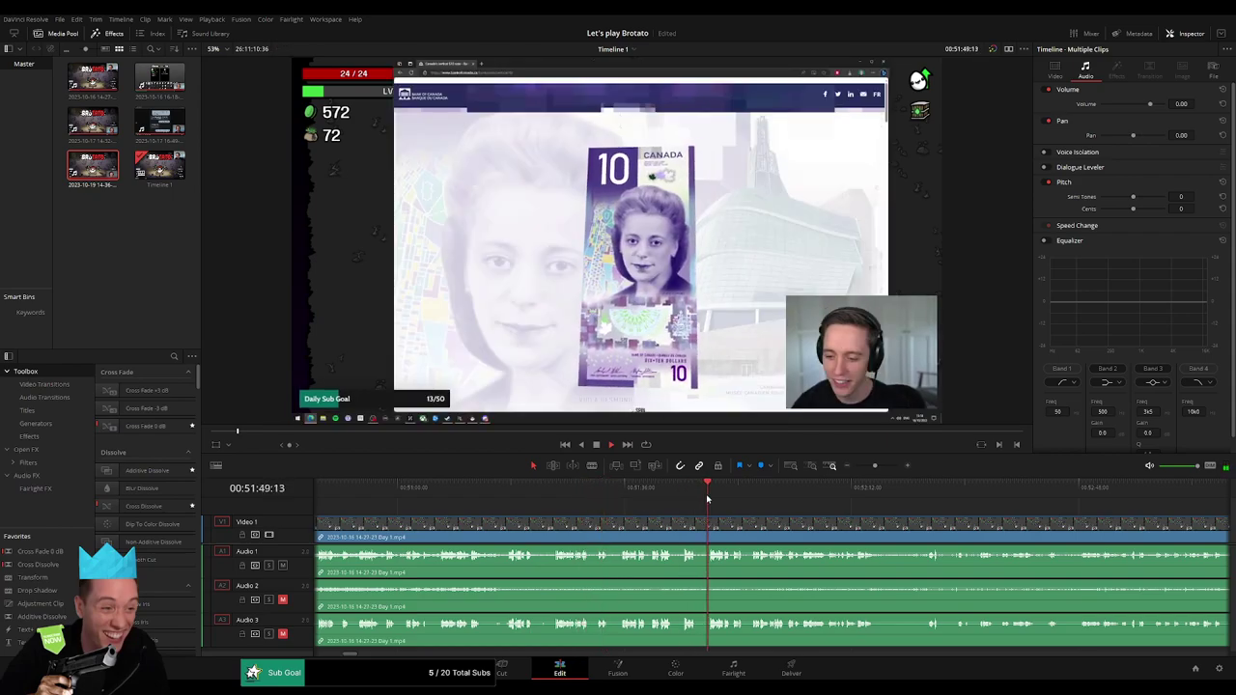
pyautogui.click(848, 494)
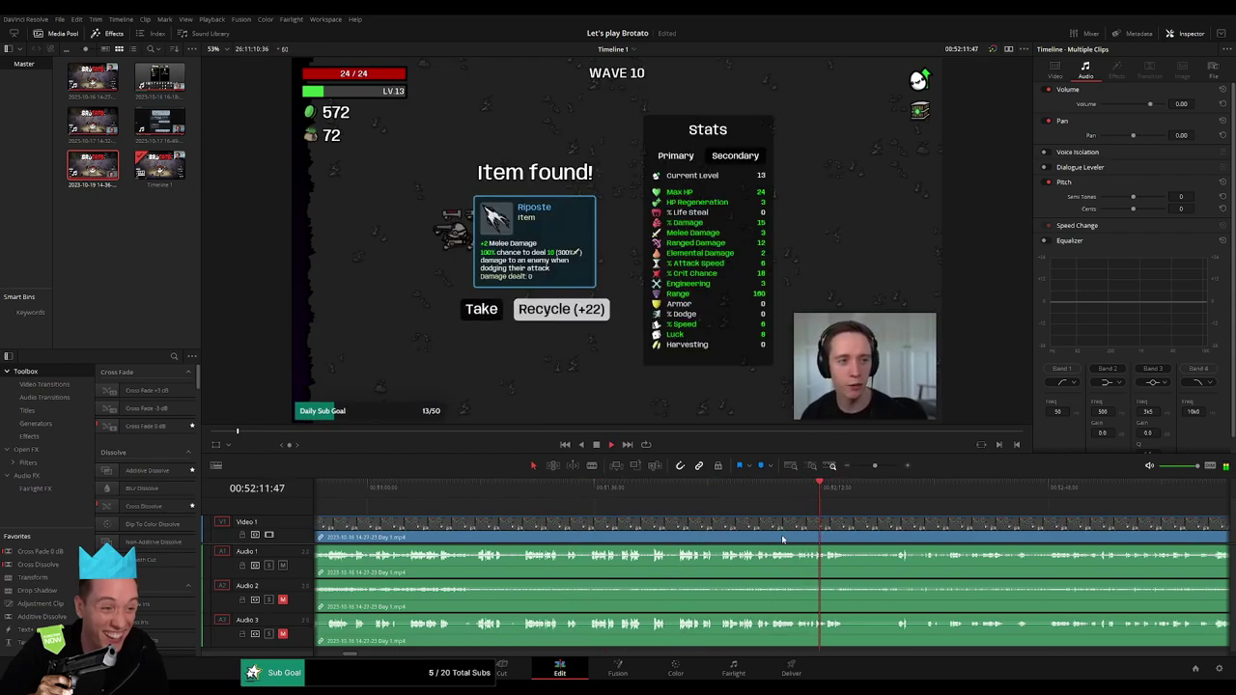
pyautogui.click(615, 491)
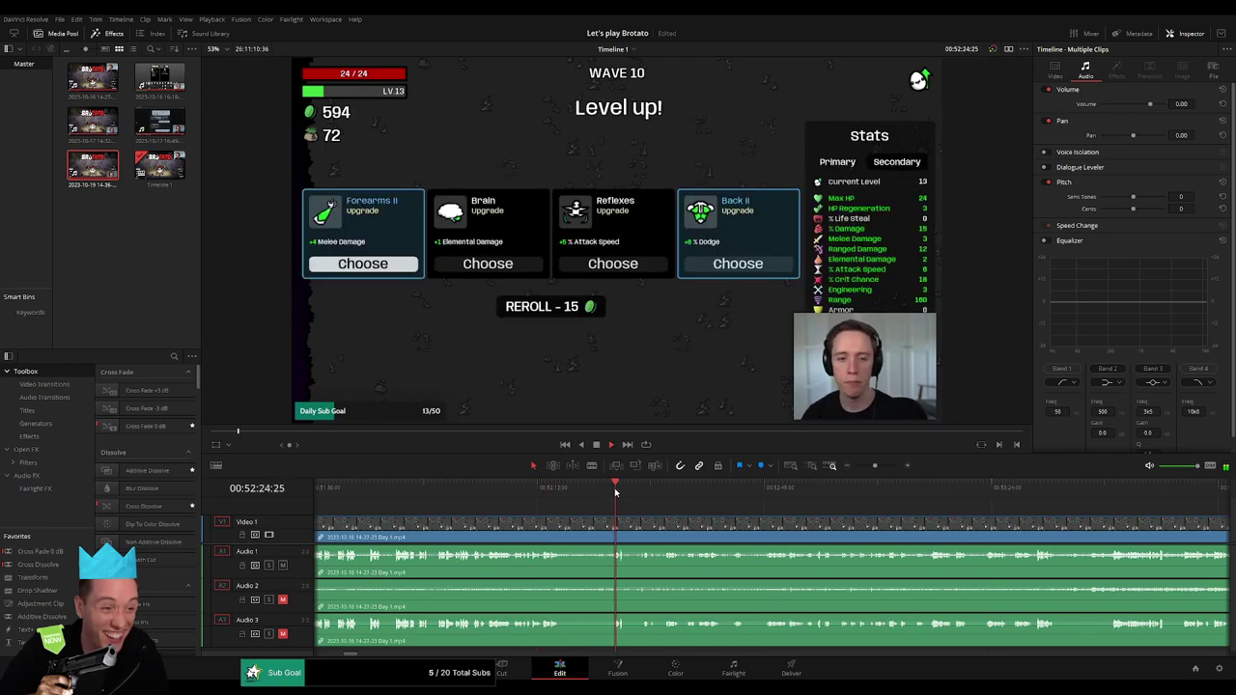
pyautogui.click(648, 488)
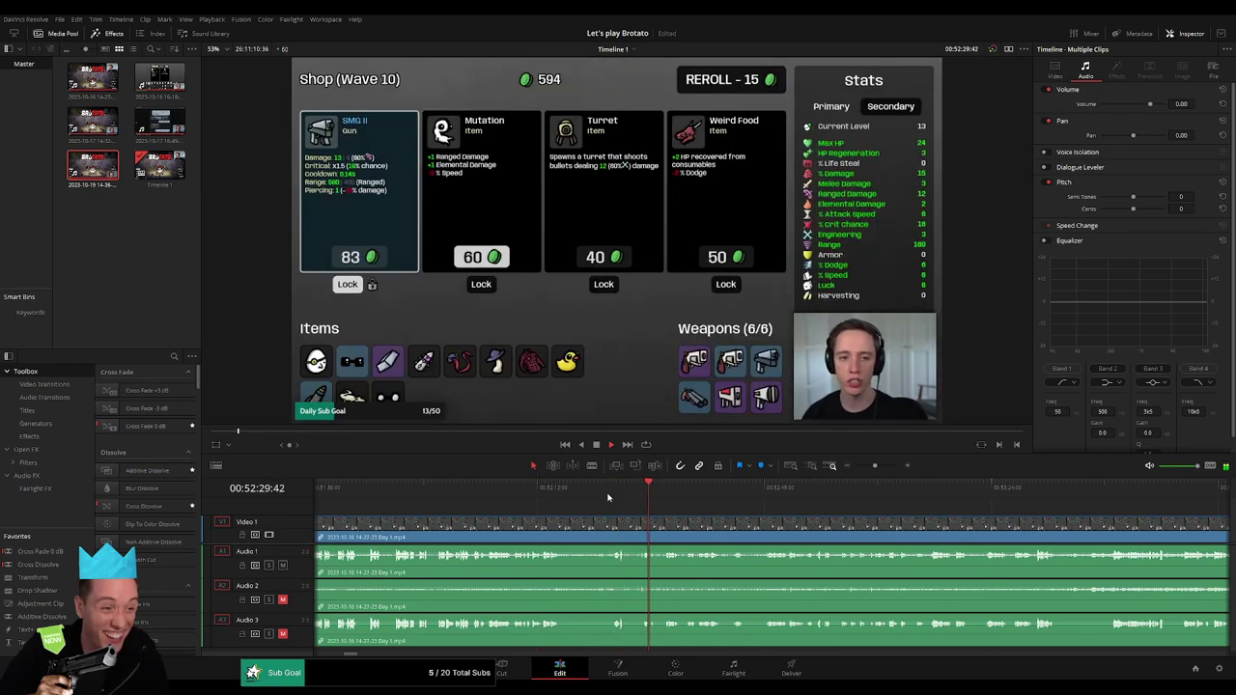
pyautogui.click(602, 488)
pyautogui.scroll(2, 896, 485)
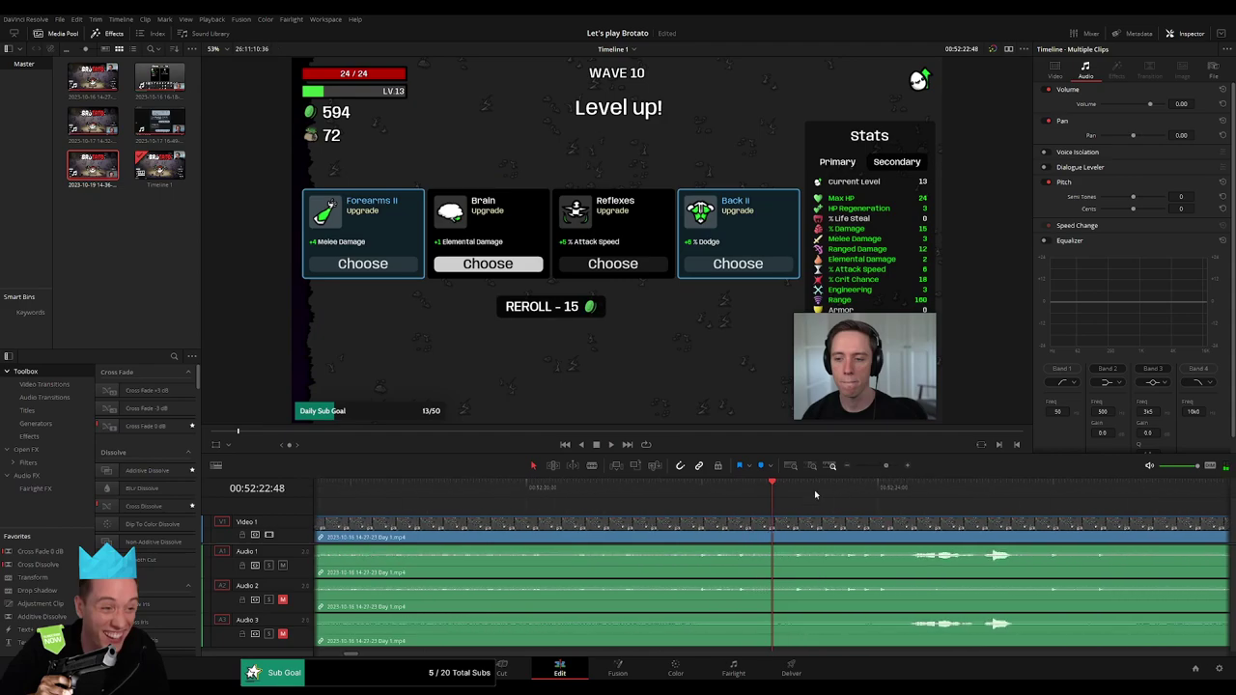
pyautogui.click(541, 488)
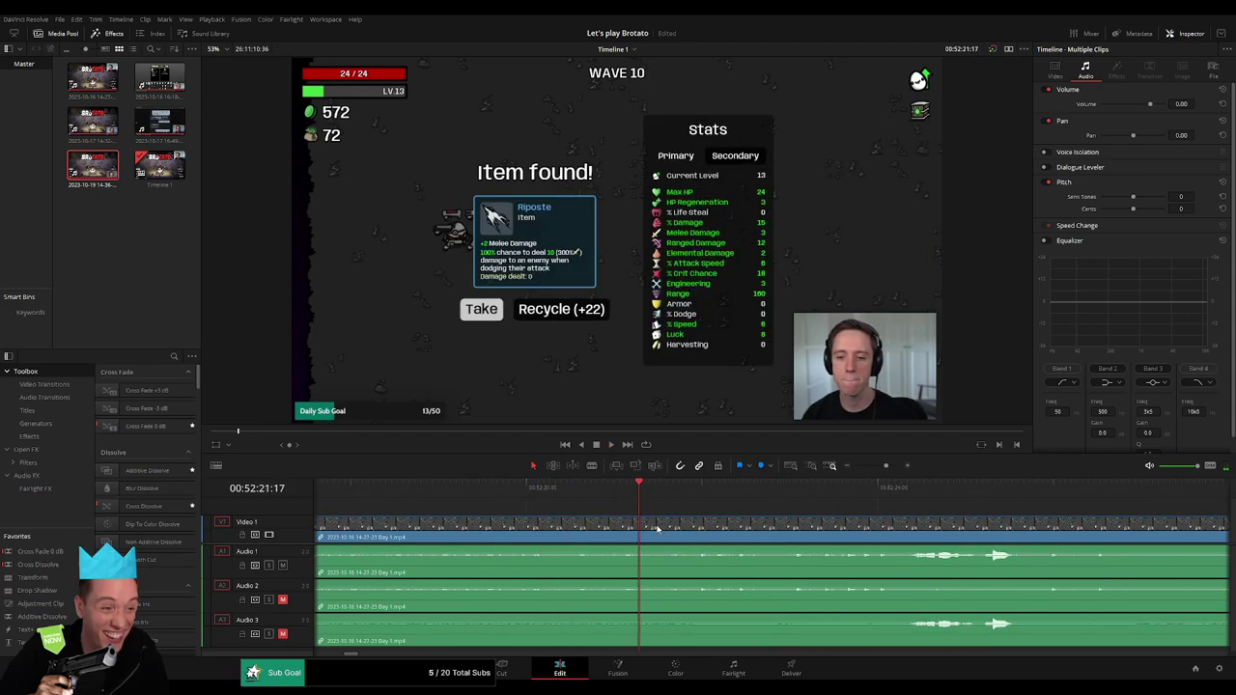
# - Split all tracks at 52:21 and add a fade to the video at the cut
pyautogui.press('j')
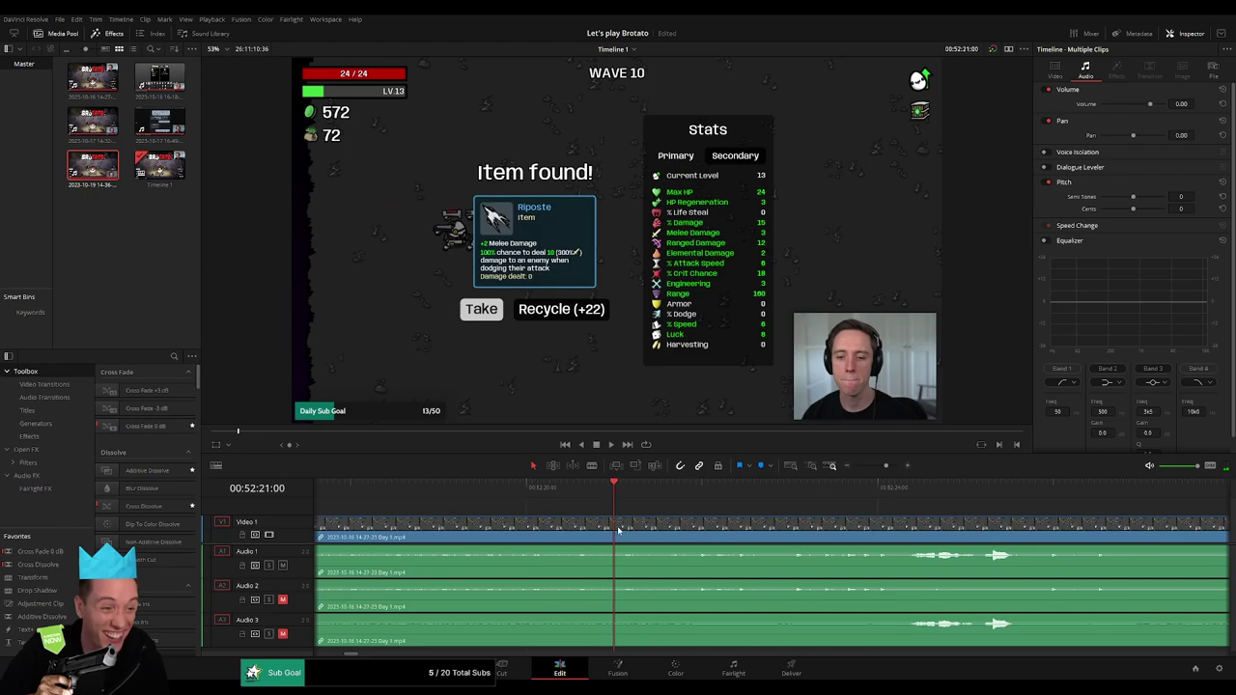
pyautogui.hotkey('ctrl', 'b')
pyautogui.moveTo(689, 531)
pyautogui.mouseDown()
pyautogui.moveTo(722, 529)
pyautogui.moveTo(530, 522)
pyautogui.mouseUp()
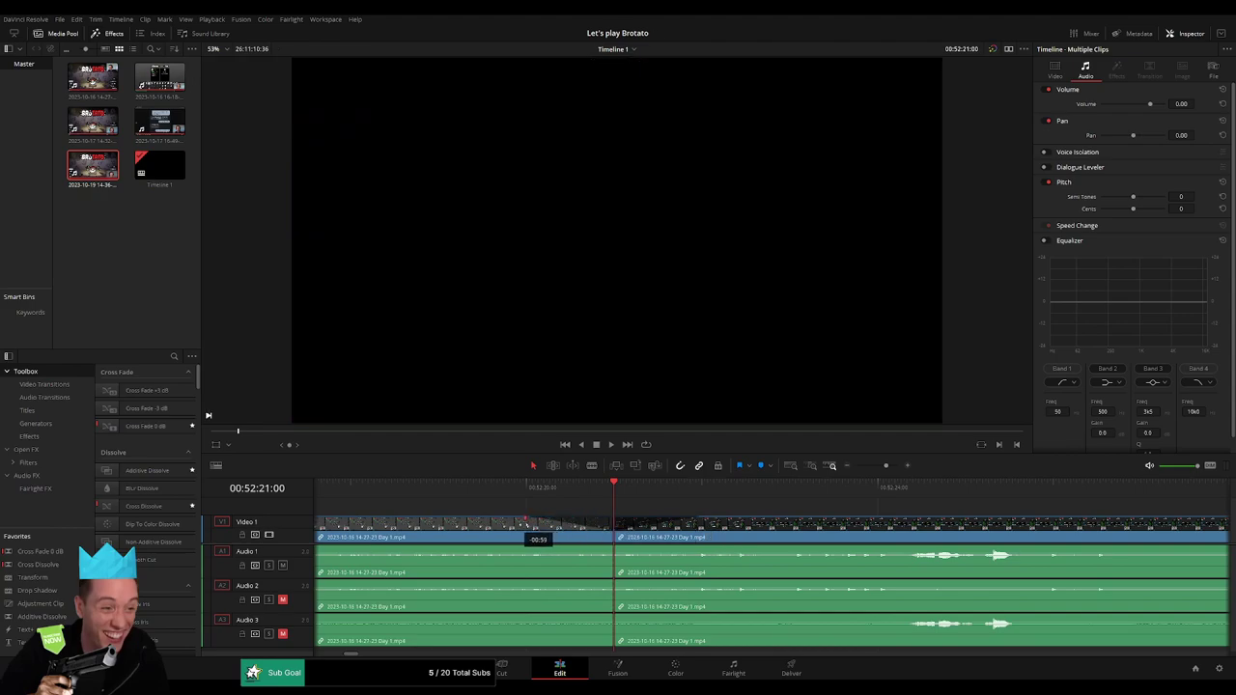
# - Fade Audio 1, 2 and 3 out and back in across the cut, then return into the first clip
pyautogui.moveTo(614, 546); pyautogui.dragTo(512, 545)
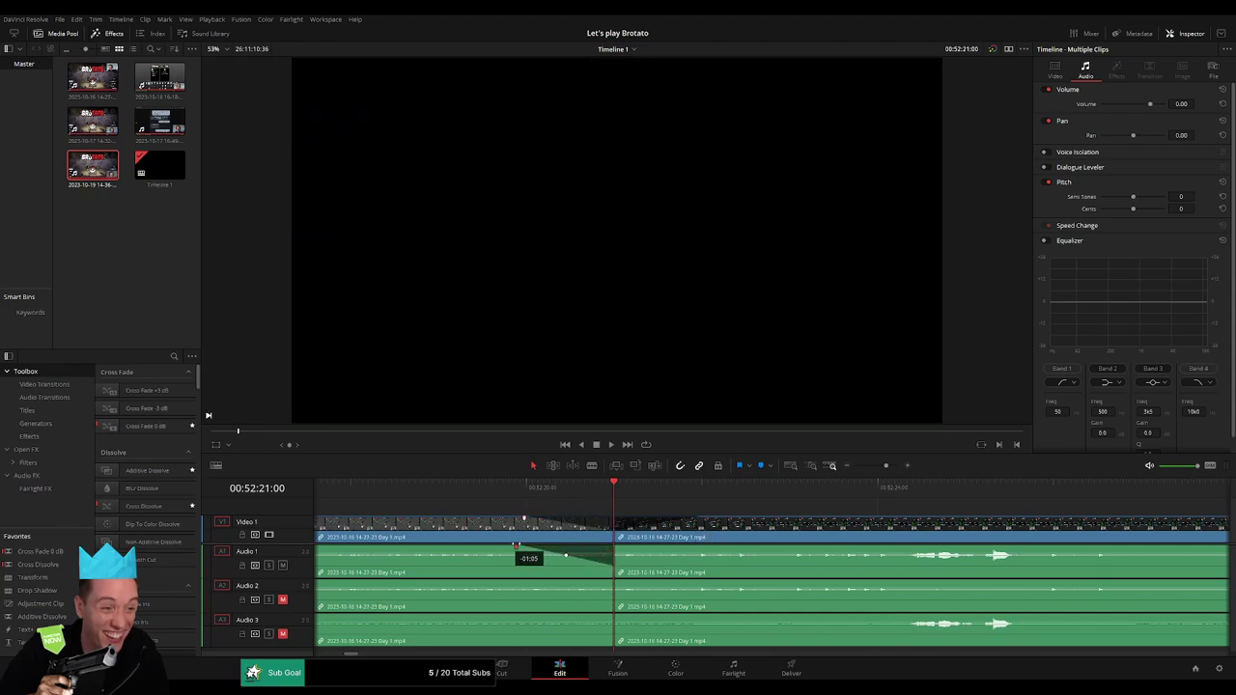
pyautogui.moveTo(617, 551); pyautogui.dragTo(692, 549)
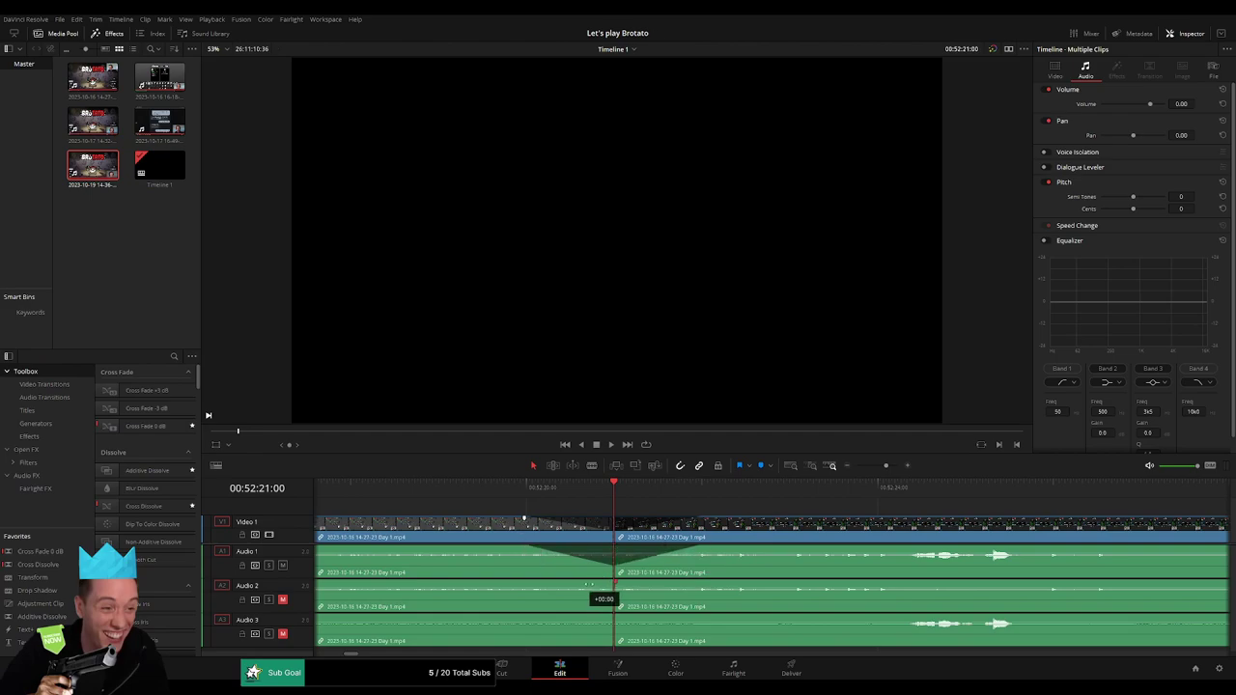
pyautogui.moveTo(613, 584); pyautogui.dragTo(523, 580)
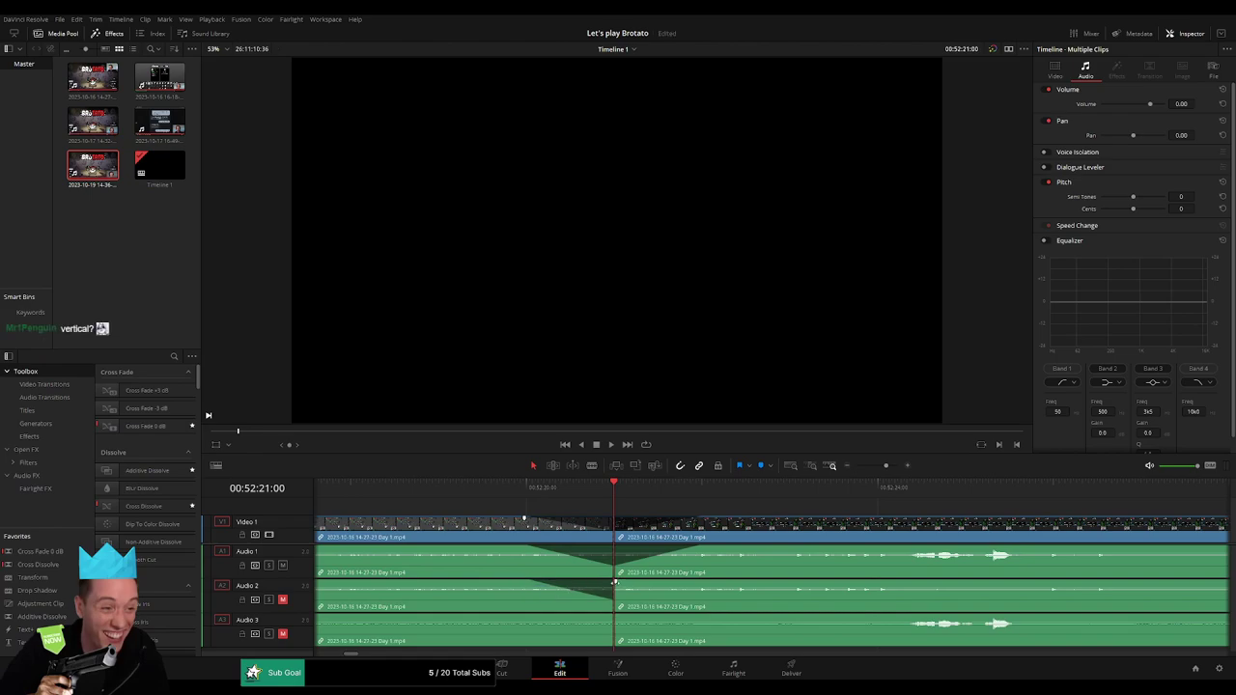
pyautogui.moveTo(615, 582); pyautogui.dragTo(697, 582)
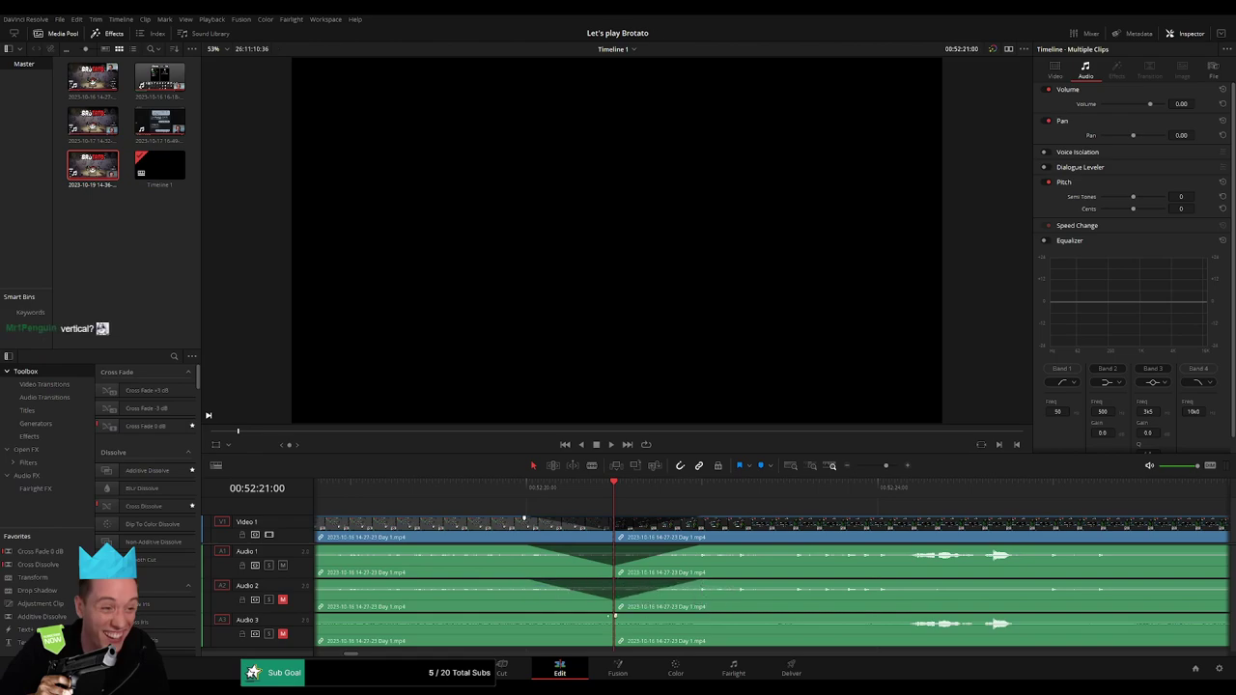
pyautogui.moveTo(614, 615); pyautogui.dragTo(541, 617)
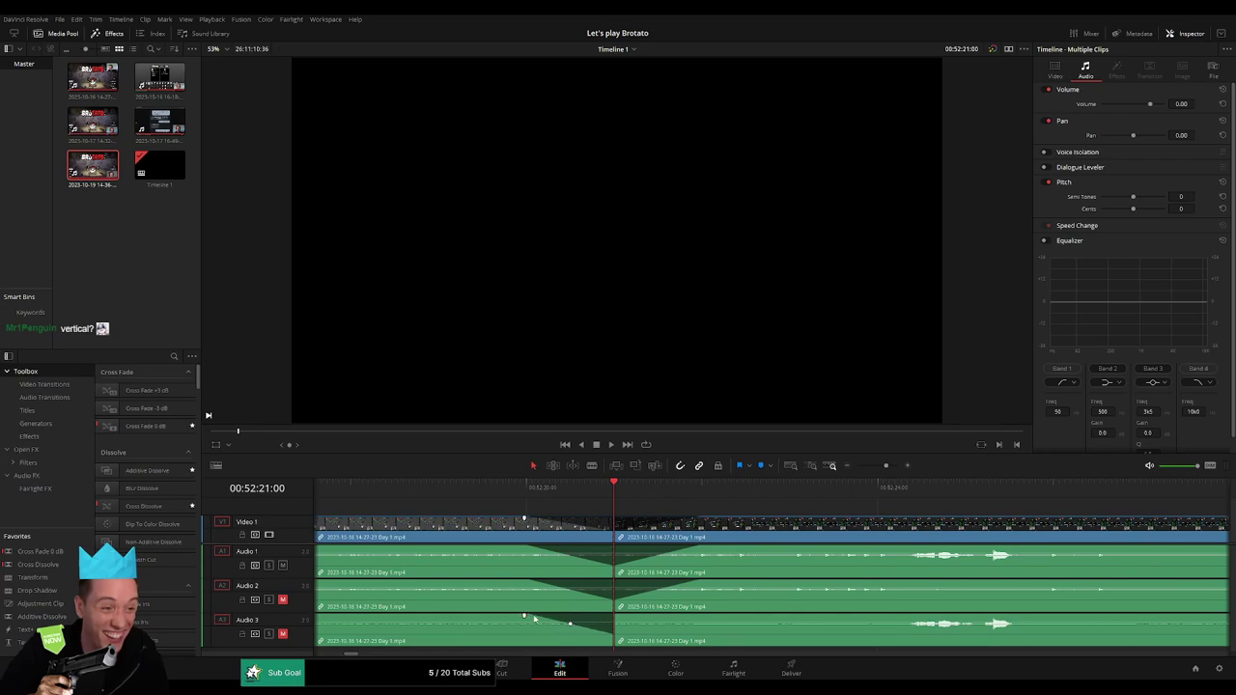
pyautogui.moveTo(615, 615); pyautogui.dragTo(703, 616)
pyautogui.moveTo(885, 467); pyautogui.dragTo(875, 468)
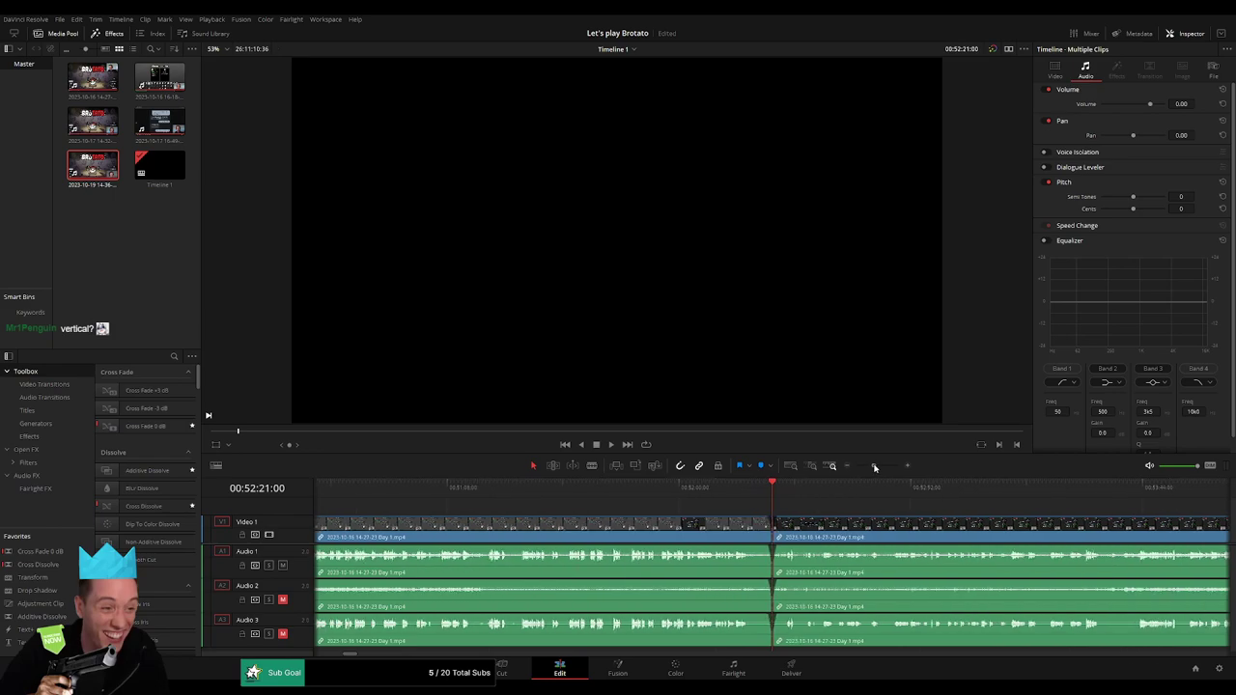
pyautogui.click(667, 503)
# - Play the first clip from earlier footage up to the join at the Wave 10 item-found screen
pyautogui.moveTo(621, 496); pyautogui.dragTo(520, 498)
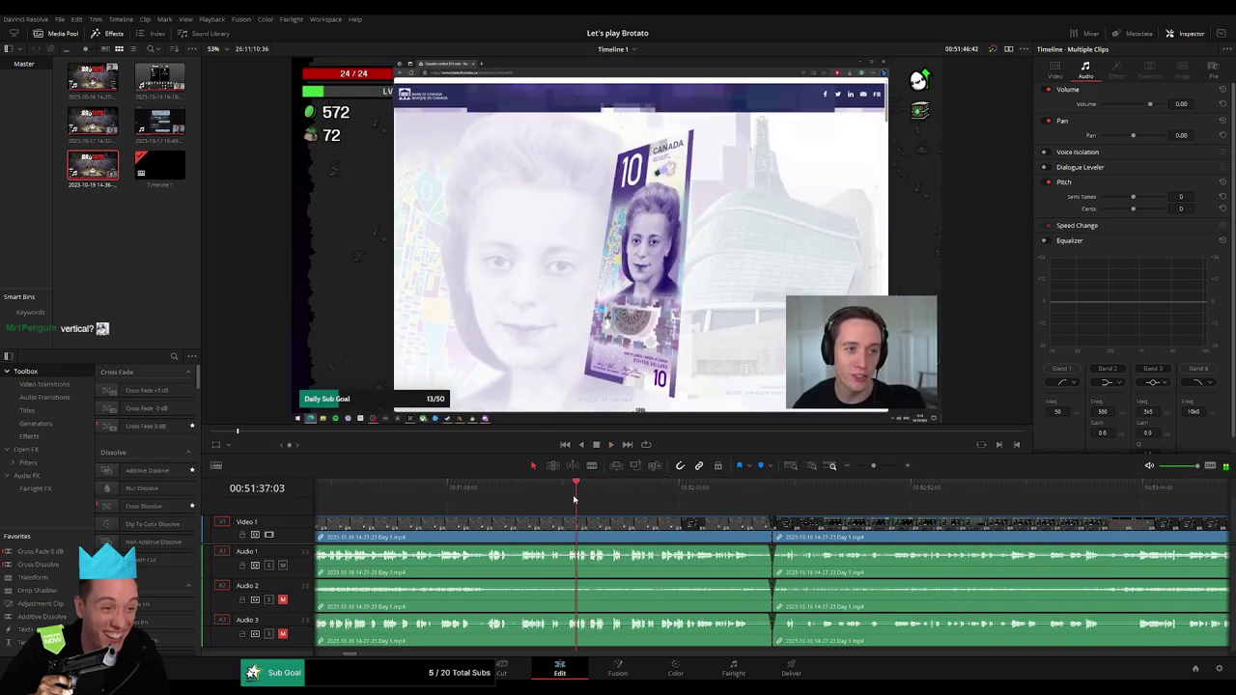
pyautogui.press('space')
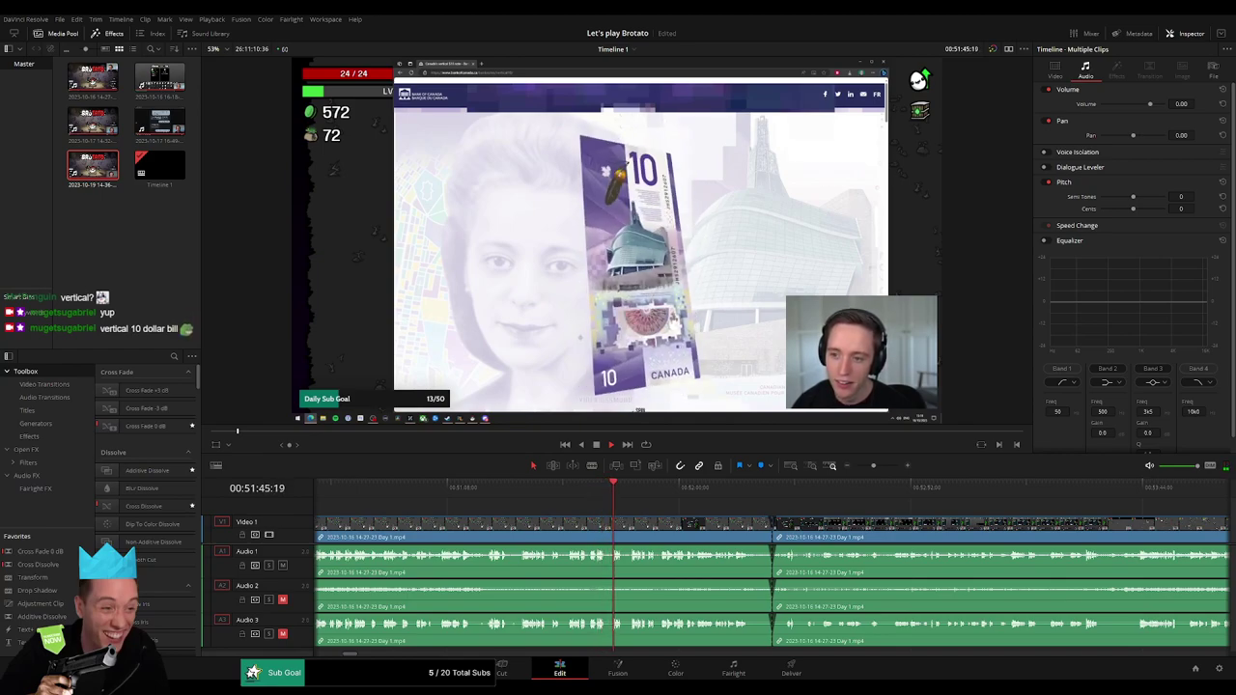
pyautogui.hscroll(-3, 521, 506)
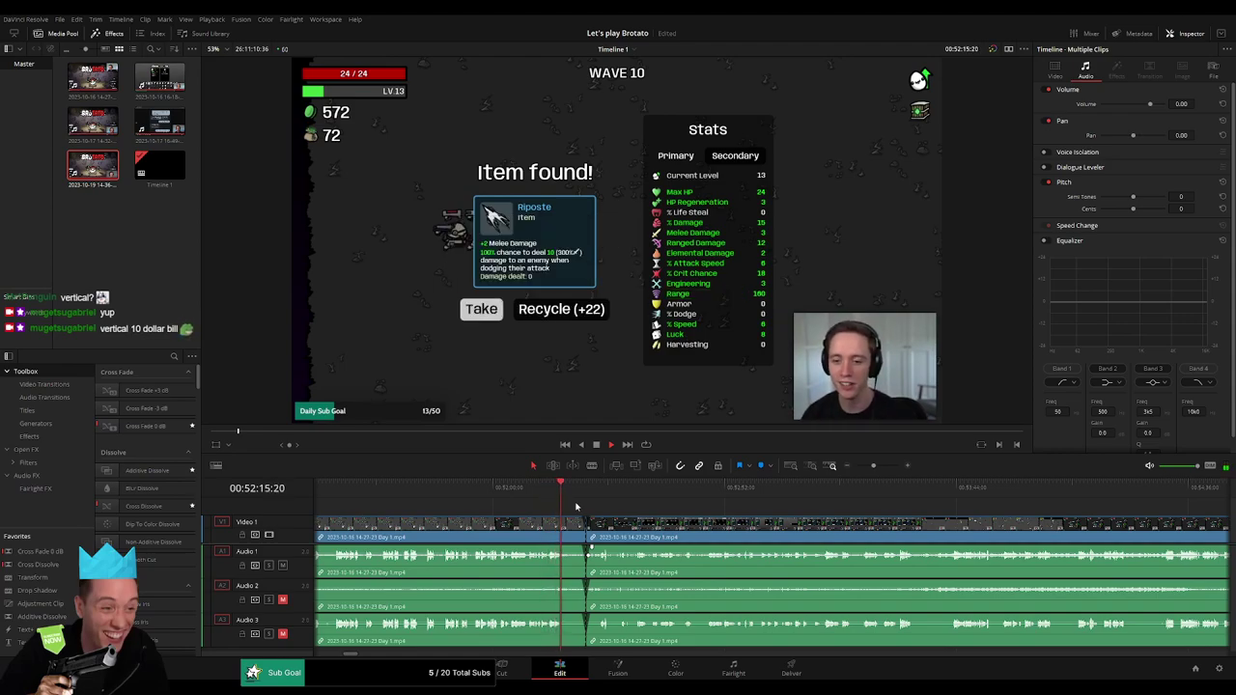
# - Drag the second clip and its audio away from the first, leaving a gap
pyautogui.moveTo(873, 466); pyautogui.dragTo(855, 467)
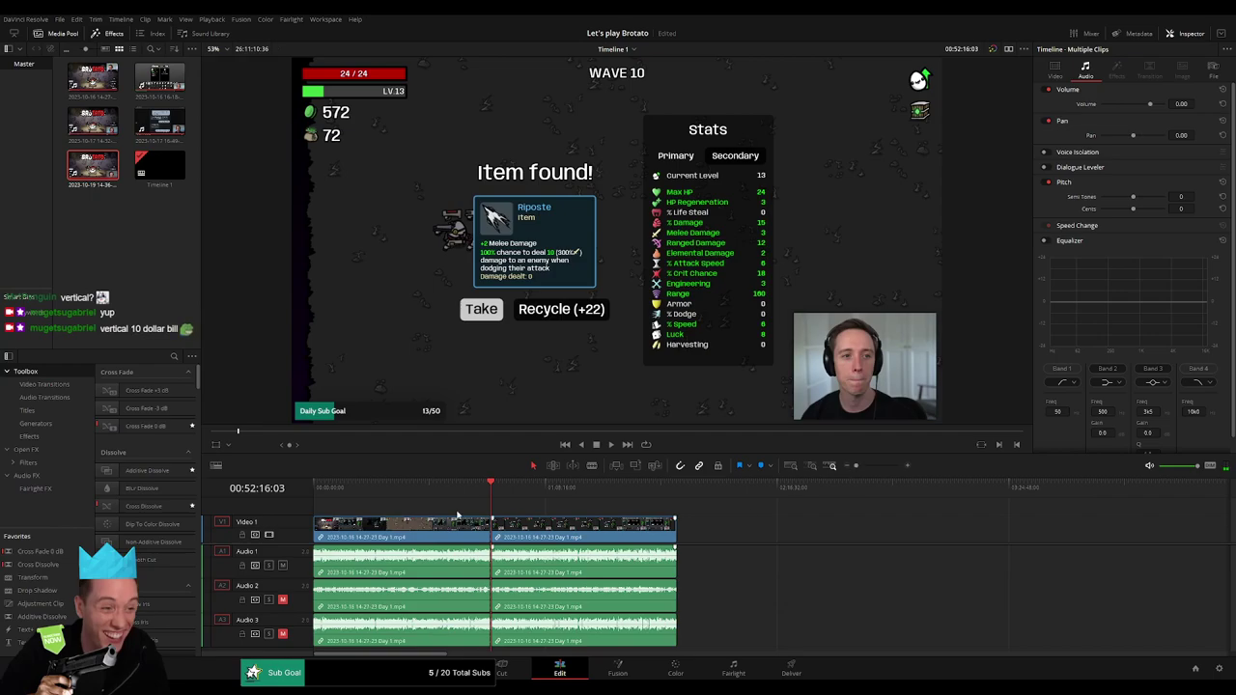
pyautogui.click(322, 488)
pyautogui.scroll(-2, 578, 511)
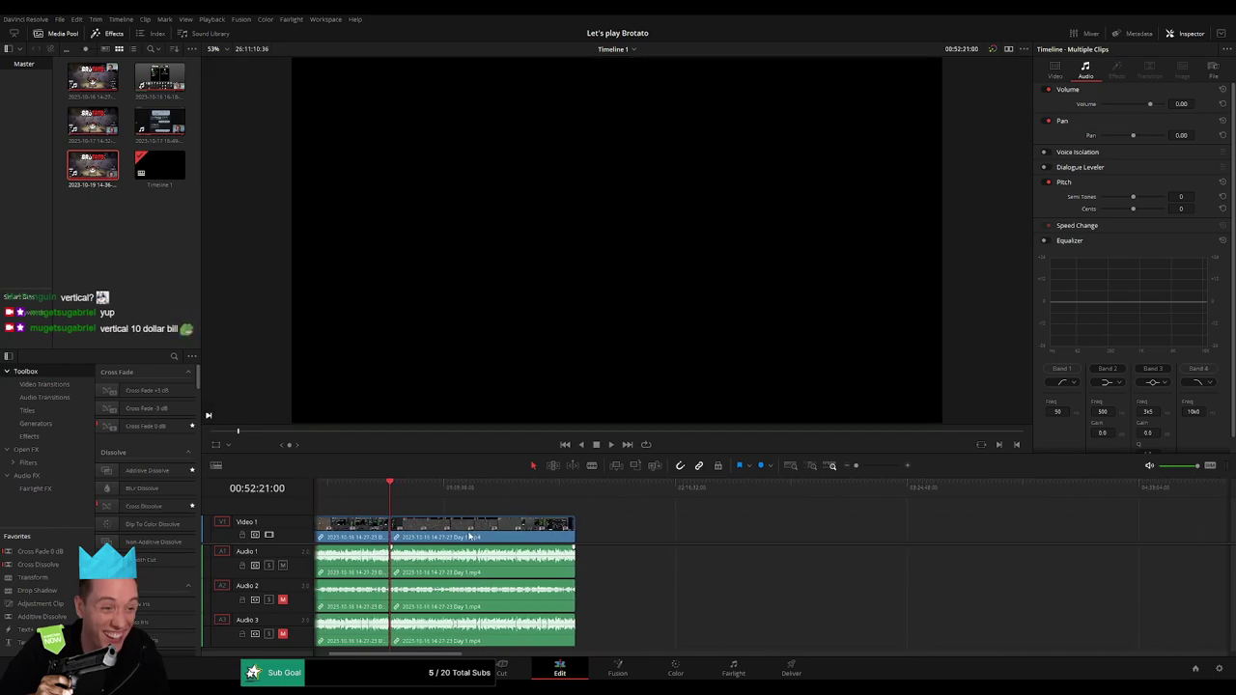
pyautogui.moveTo(470, 536); pyautogui.dragTo(784, 536)
pyautogui.click(522, 526)
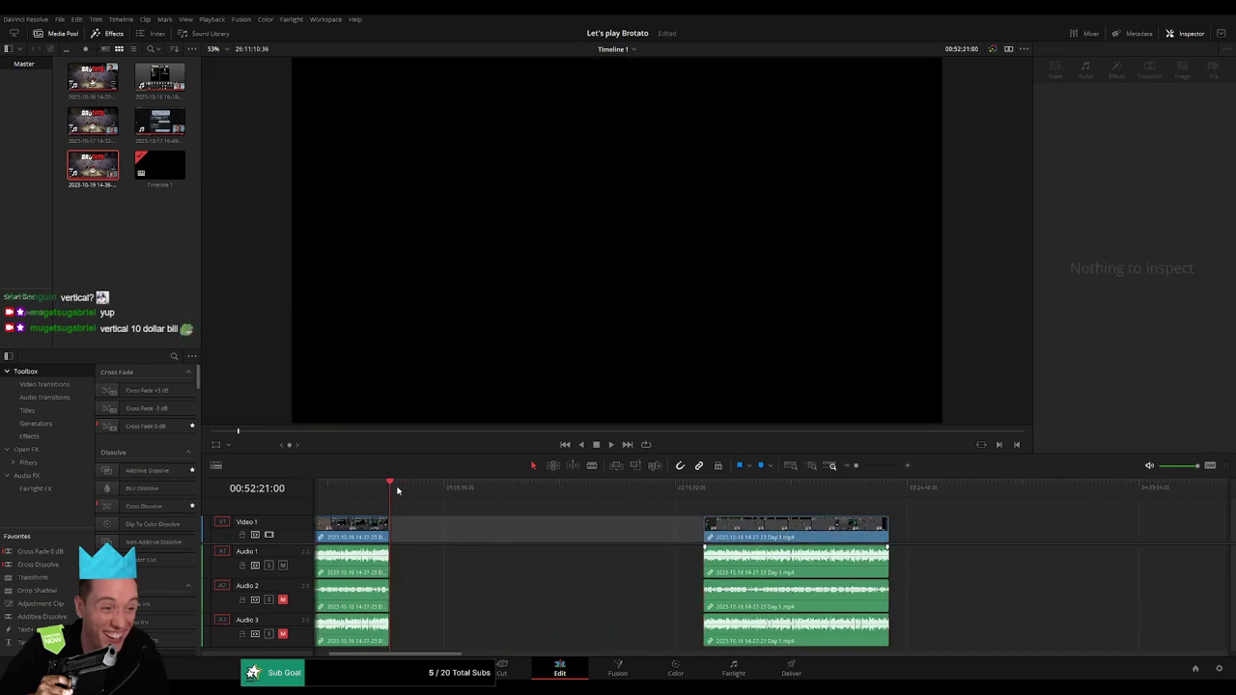
# - Snap the second clip to start at 02:00:00 and play it from there
pyautogui.moveTo(397, 491); pyautogui.dragTo(566, 512)
pyautogui.scroll(2, 835, 492)
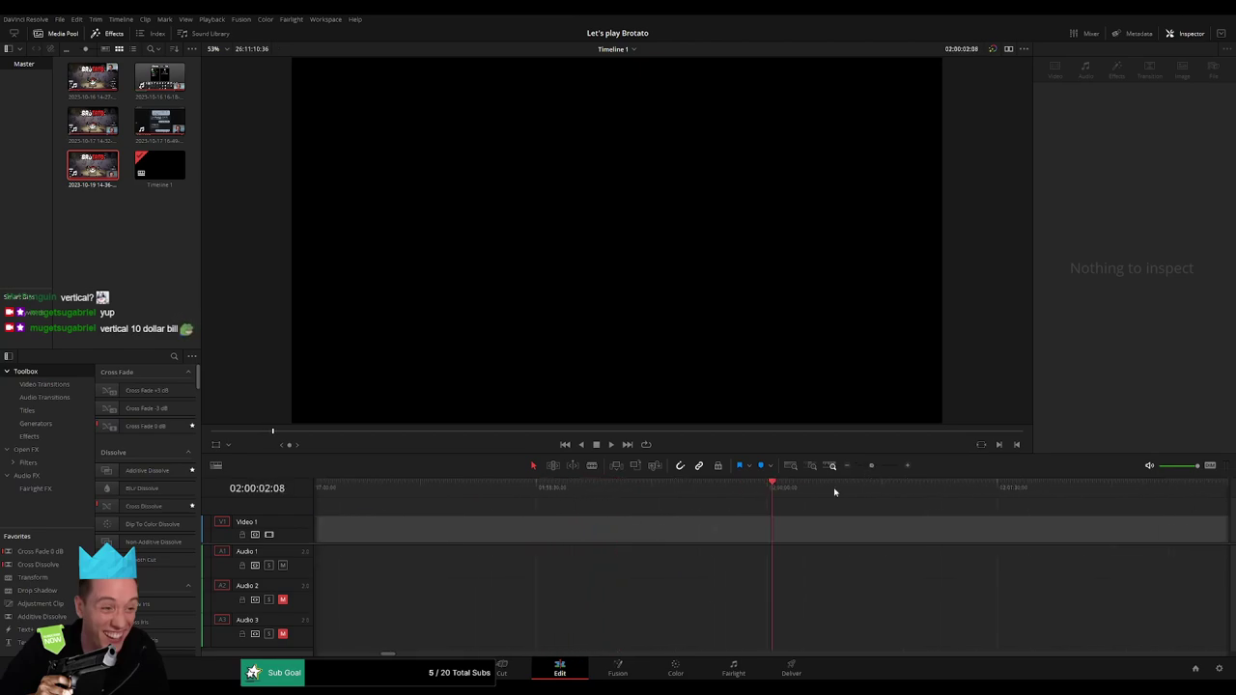
pyautogui.click(769, 489)
pyautogui.scroll(-2, 860, 491)
pyautogui.moveTo(862, 532); pyautogui.dragTo(778, 503)
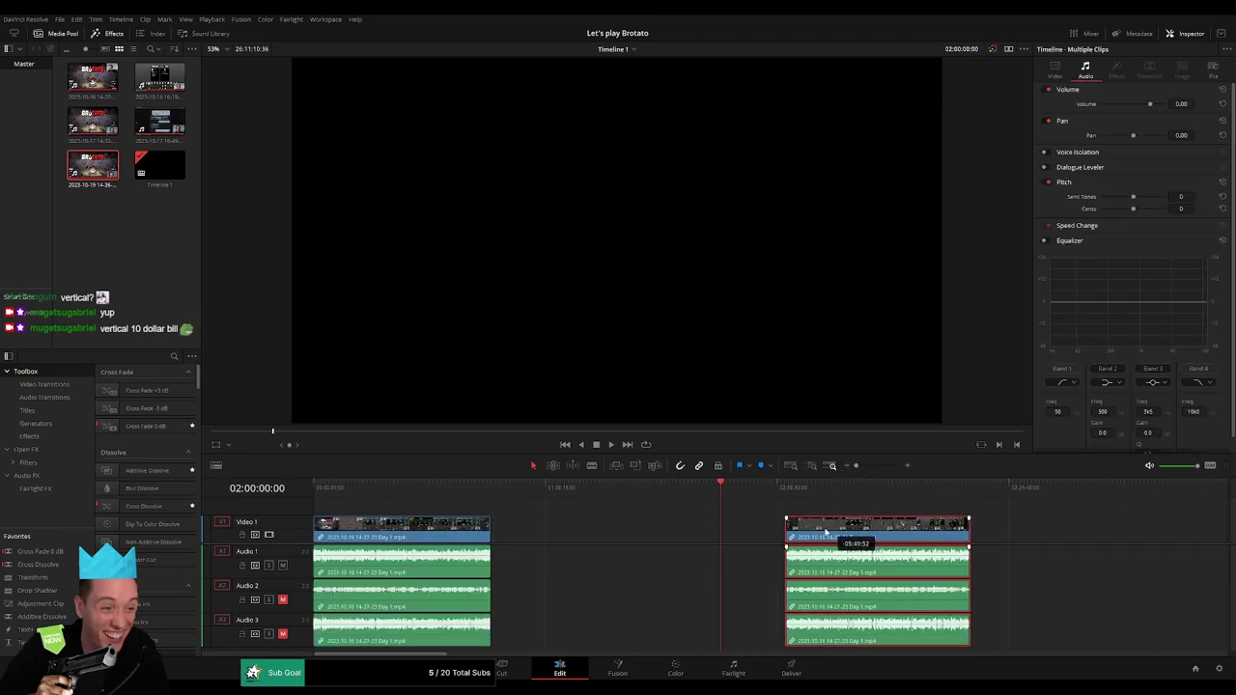
pyautogui.press('space')
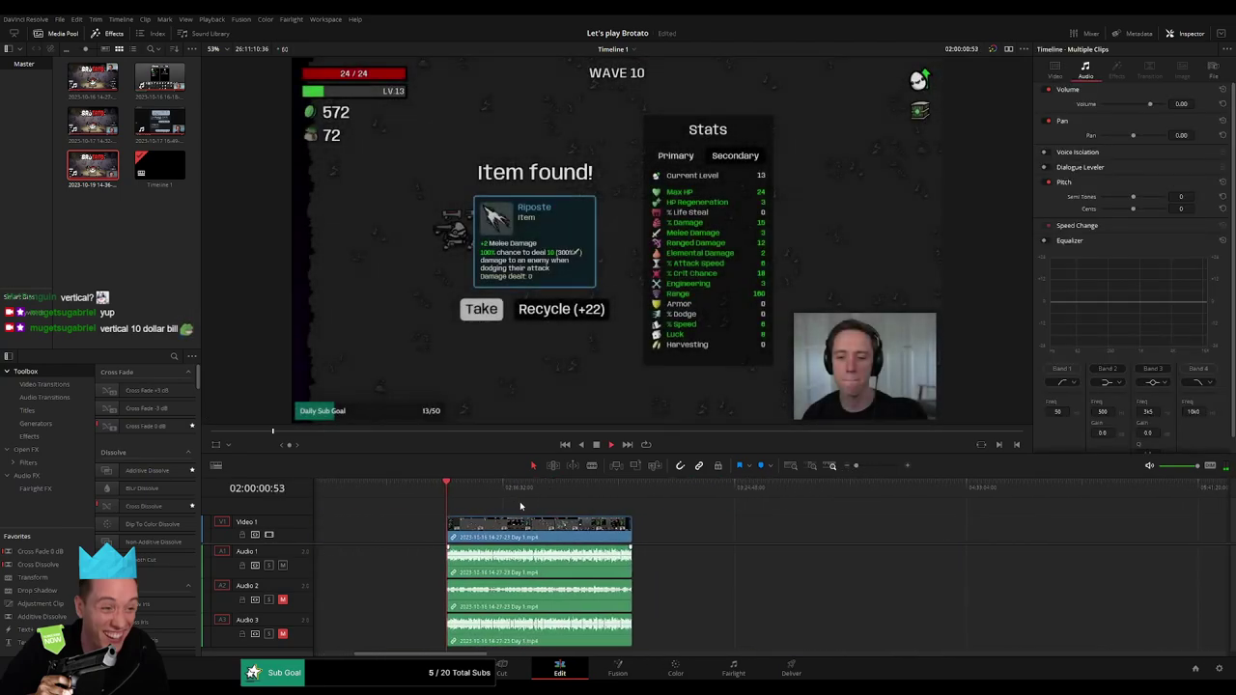
# - Skim the second clip through Waves 10–12 to the Run Lost and Character Selection screens
pyautogui.moveTo(855, 465); pyautogui.dragTo(872, 466)
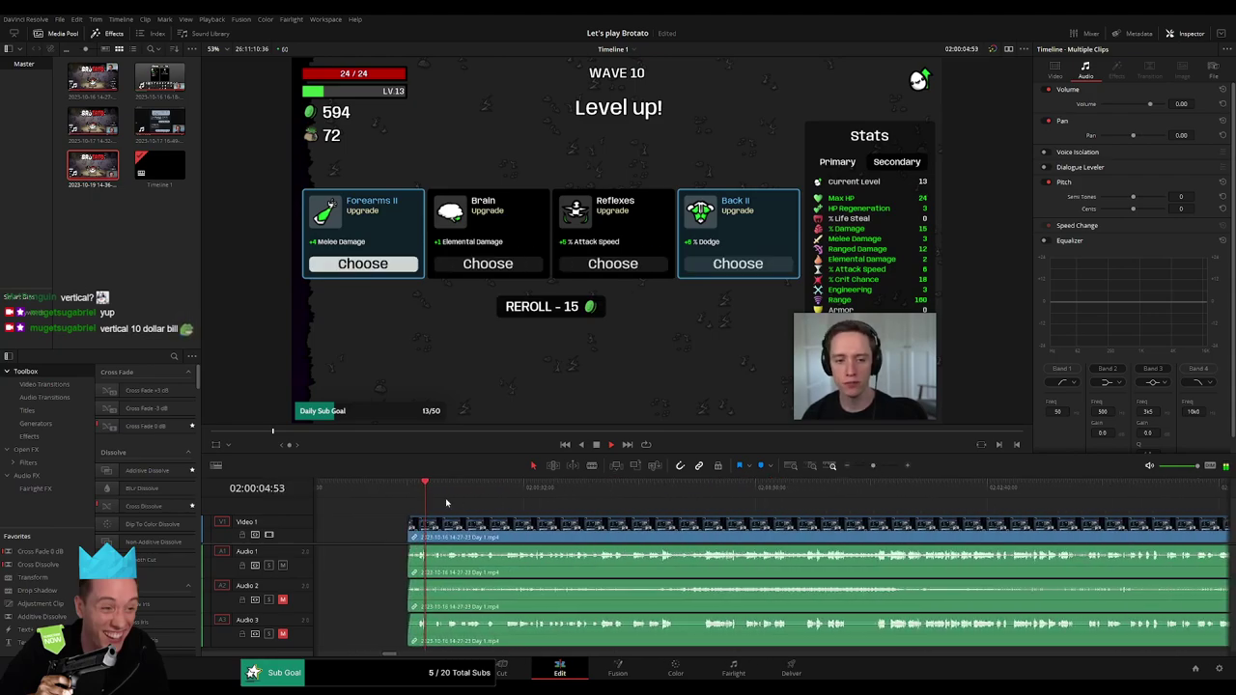
pyautogui.click(486, 488)
pyautogui.click(732, 488)
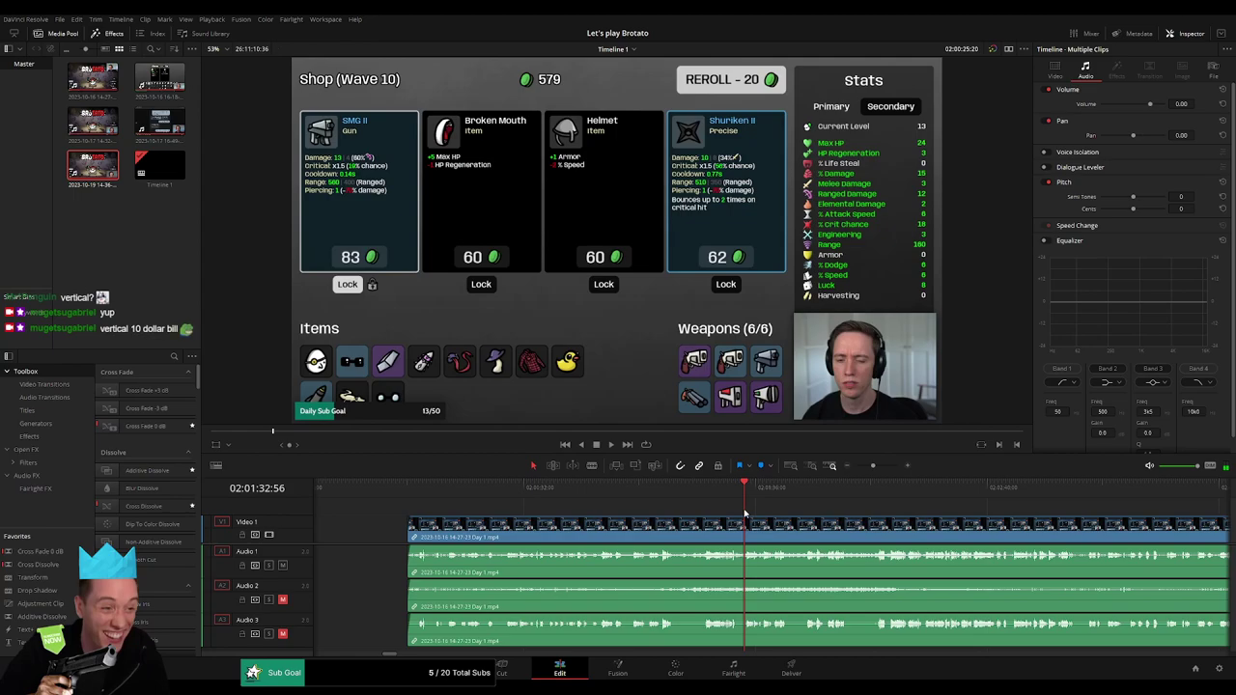
pyautogui.click(862, 488)
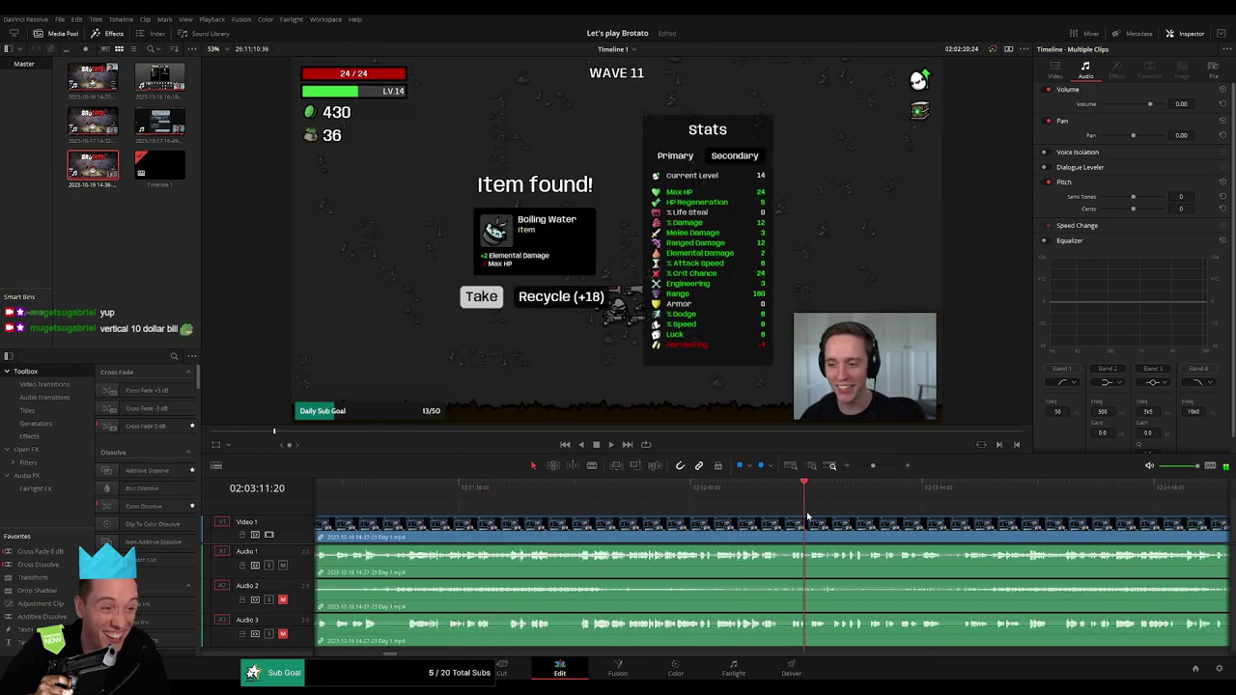
pyautogui.moveTo(872, 465); pyautogui.dragTo(864, 465)
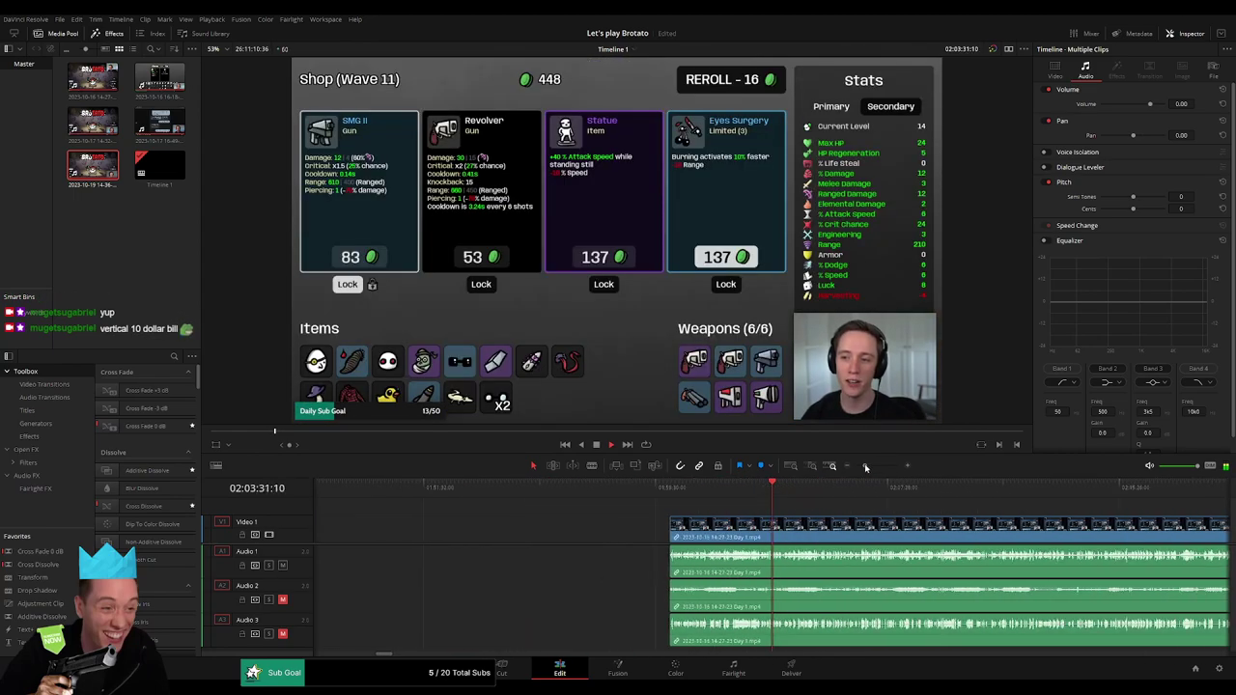
pyautogui.moveTo(474, 488); pyautogui.dragTo(536, 492)
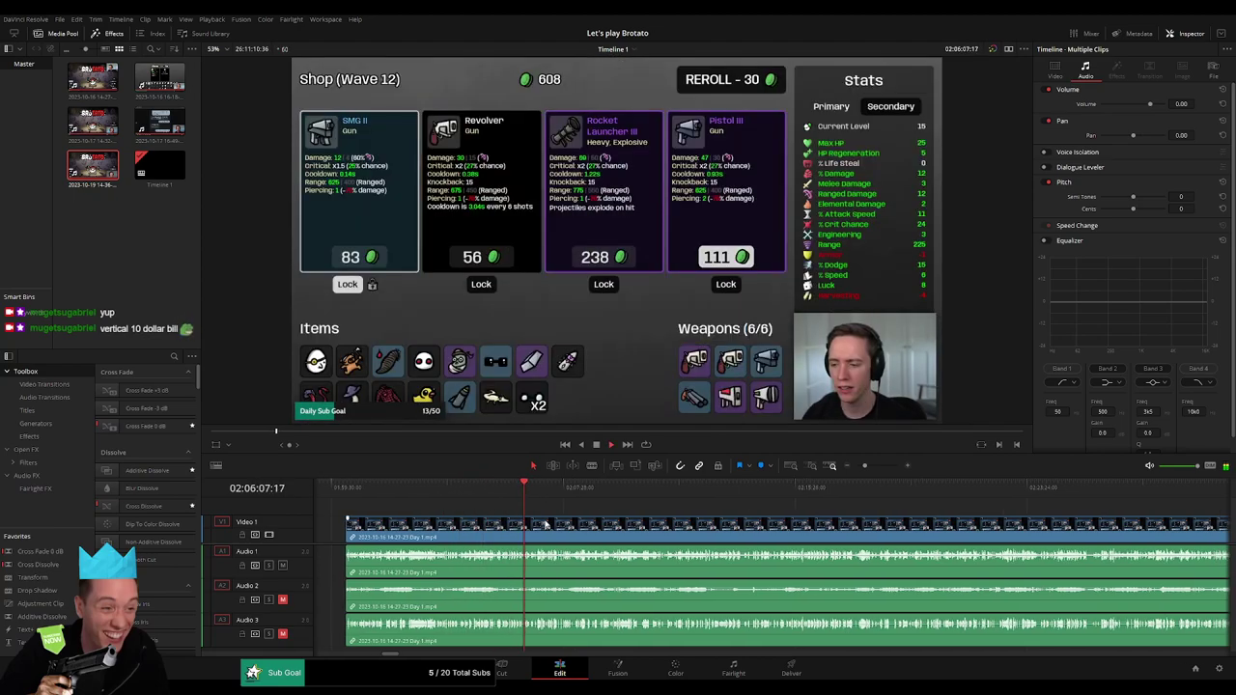
pyautogui.moveTo(536, 493); pyautogui.dragTo(550, 526)
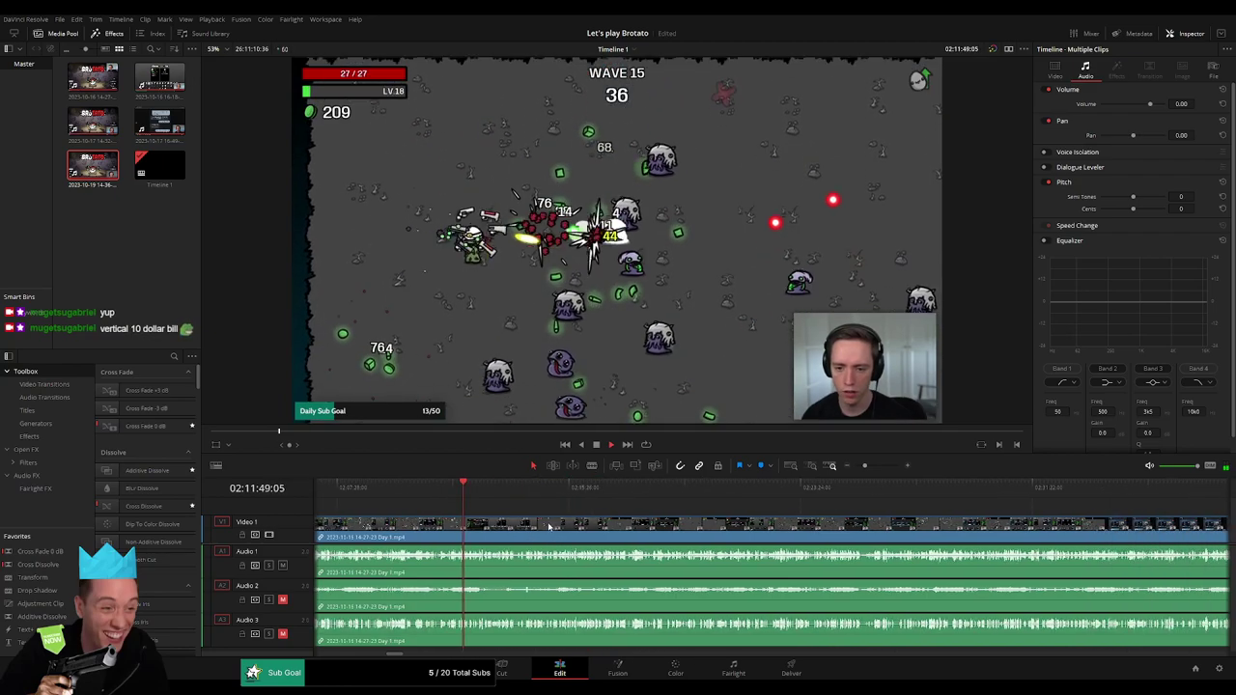
pyautogui.click(507, 496)
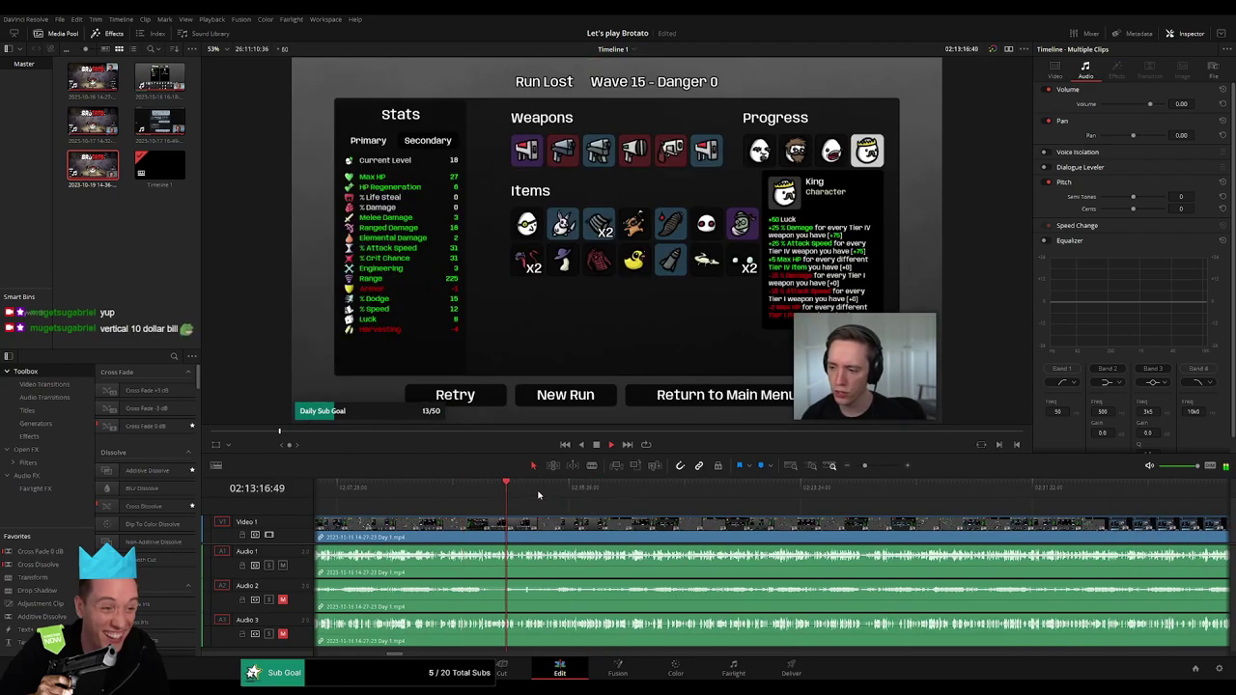
pyautogui.click(538, 496)
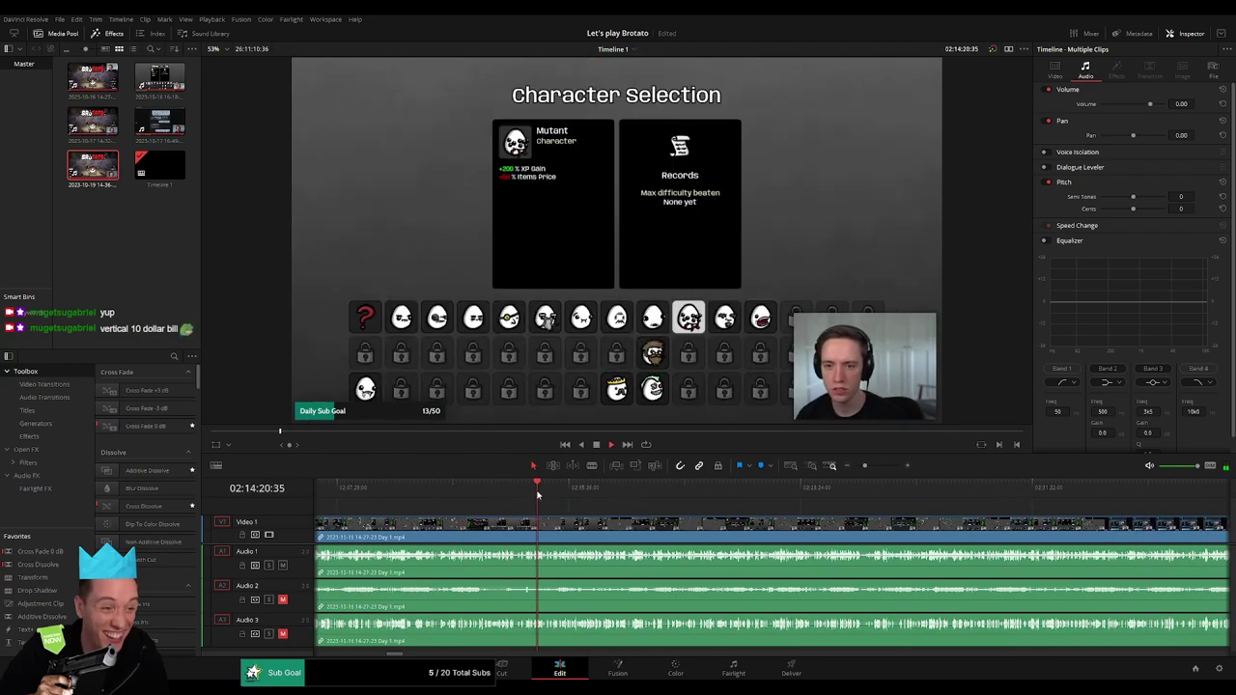
# - Skim the next run from the Wave 3 shop through Wave 19 to Wave 20 gameplay
pyautogui.click(605, 496)
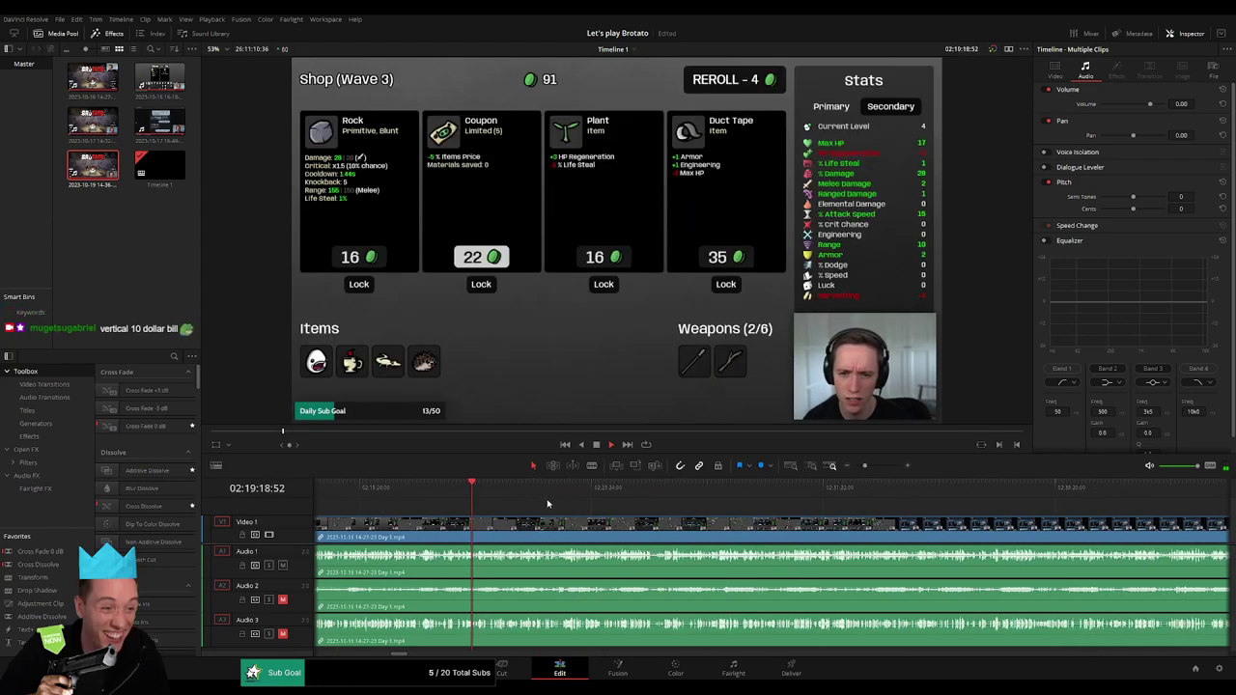
pyautogui.click(599, 496)
pyautogui.click(655, 496)
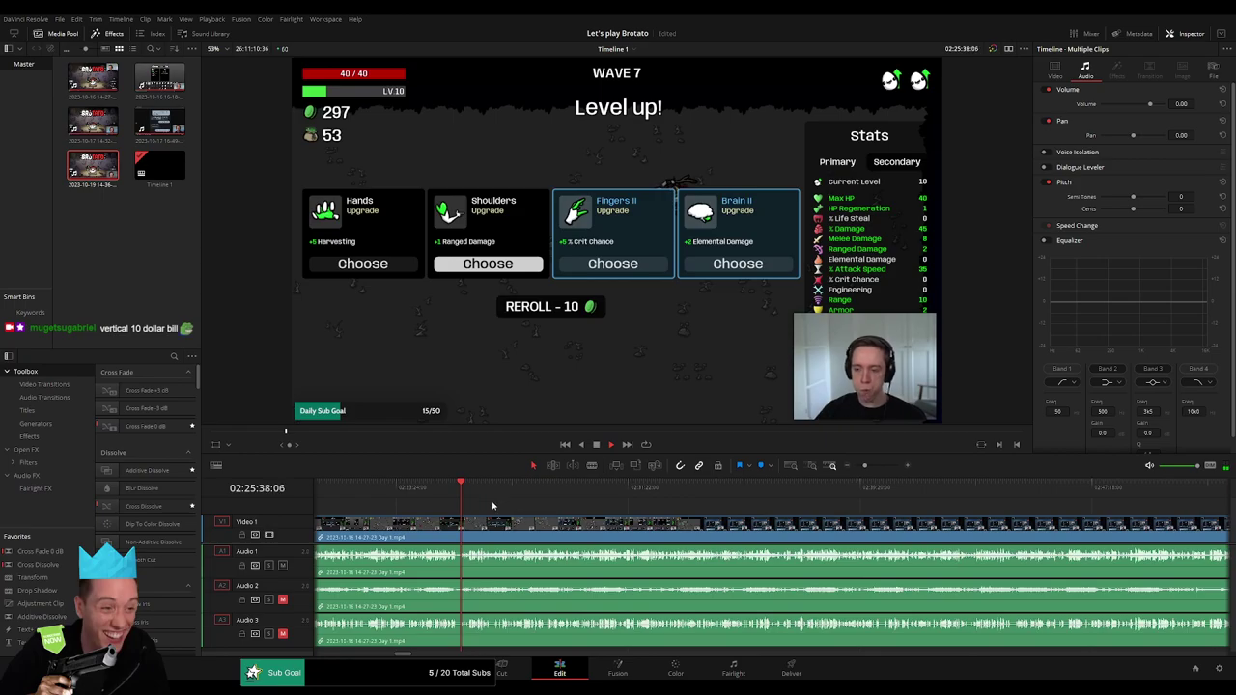
pyautogui.click(669, 499)
pyautogui.click(681, 503)
pyautogui.click(842, 496)
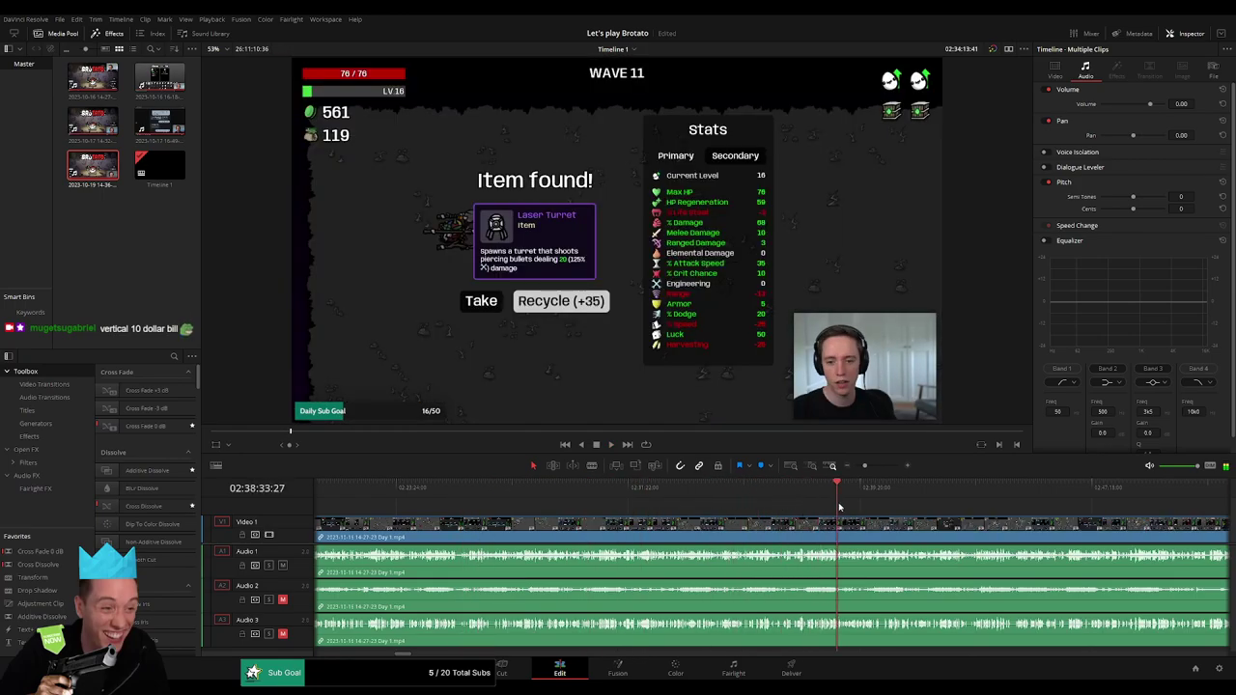
pyautogui.click(911, 496)
pyautogui.hotkey('ctrl', '-')
pyautogui.click(456, 496)
pyautogui.click(575, 496)
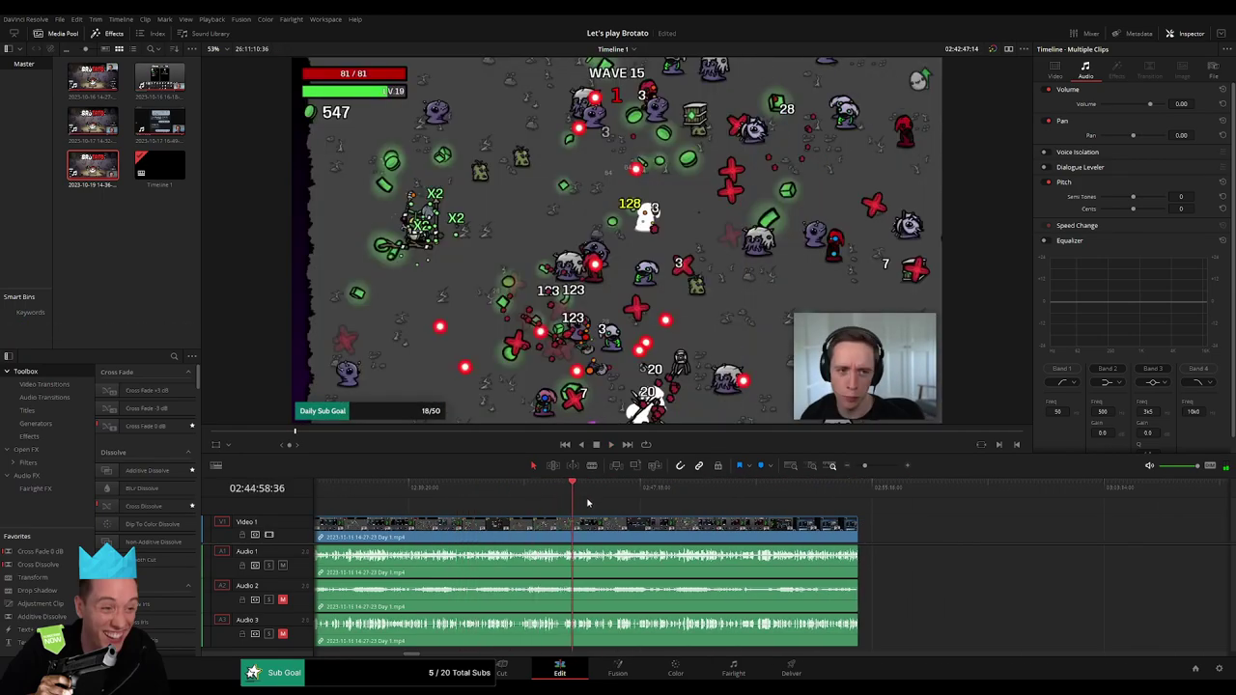
pyautogui.click(640, 496)
pyautogui.click(712, 497)
pyautogui.click(720, 497)
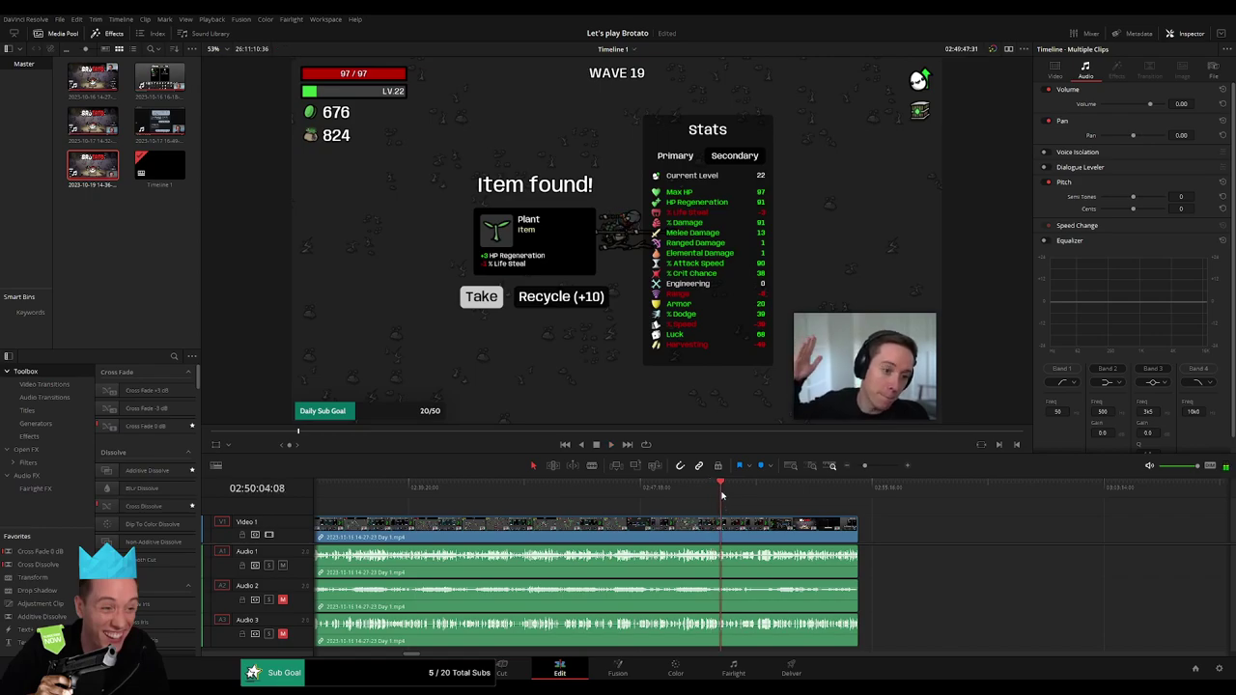
pyautogui.click(781, 498)
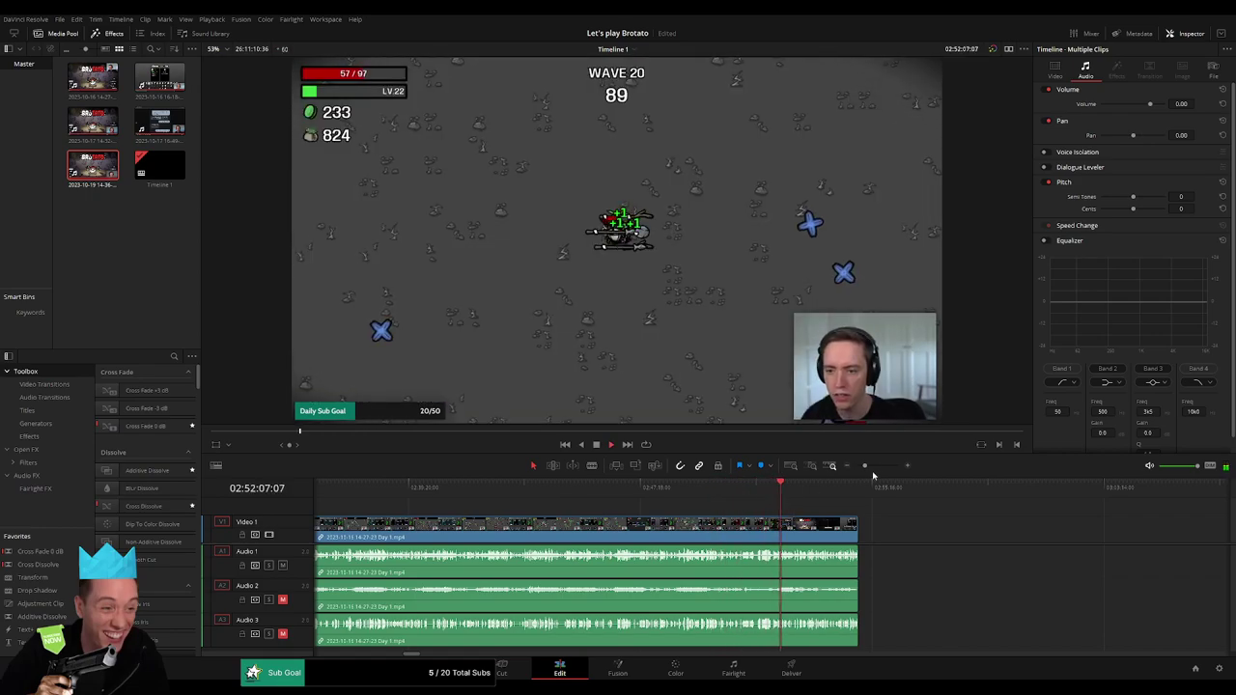
# - Blade all tracks during Wave 20 at about 02:52:07:30 and replay the lead-up
pyautogui.moveTo(865, 465); pyautogui.dragTo(875, 466)
pyautogui.click(681, 494)
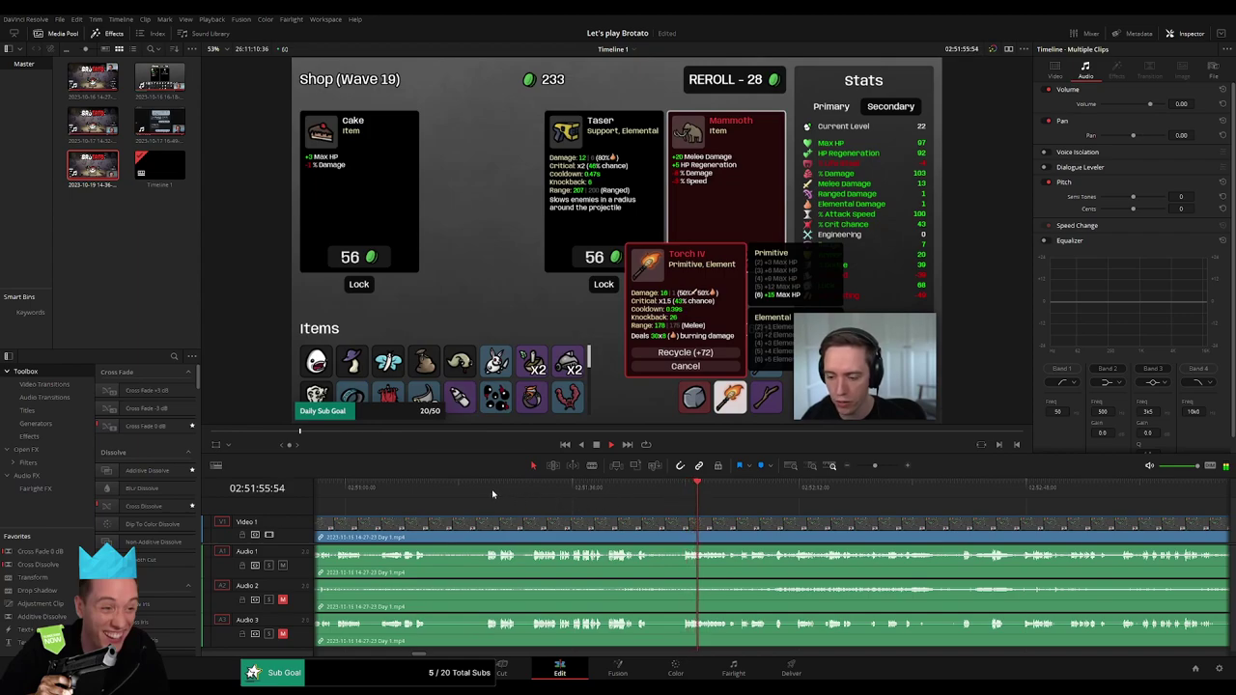
pyautogui.click(731, 497)
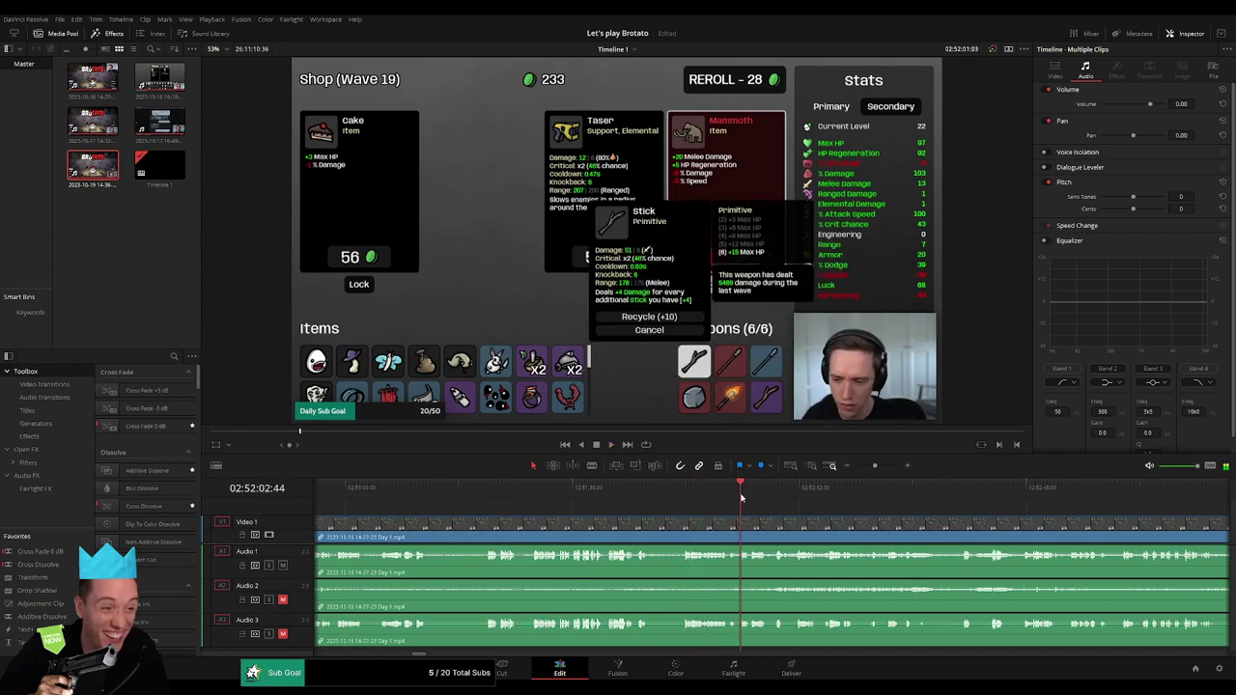
pyautogui.click(770, 498)
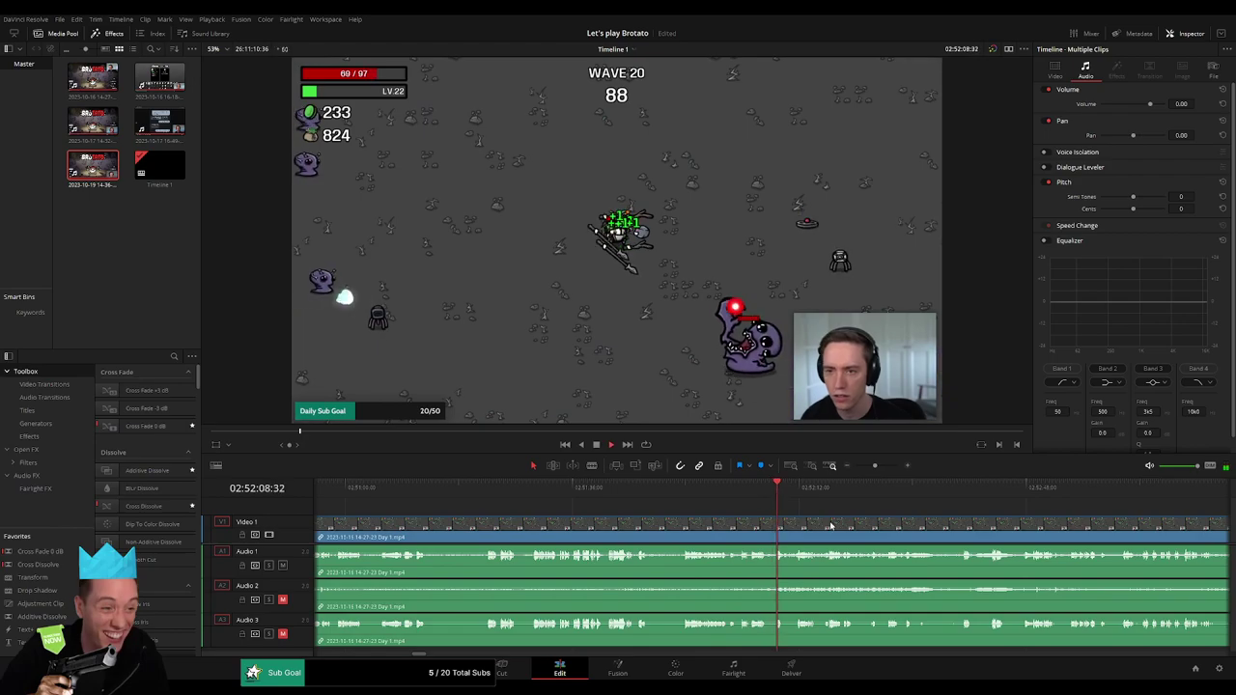
pyautogui.click(855, 487)
pyautogui.scroll(2, 669, 491)
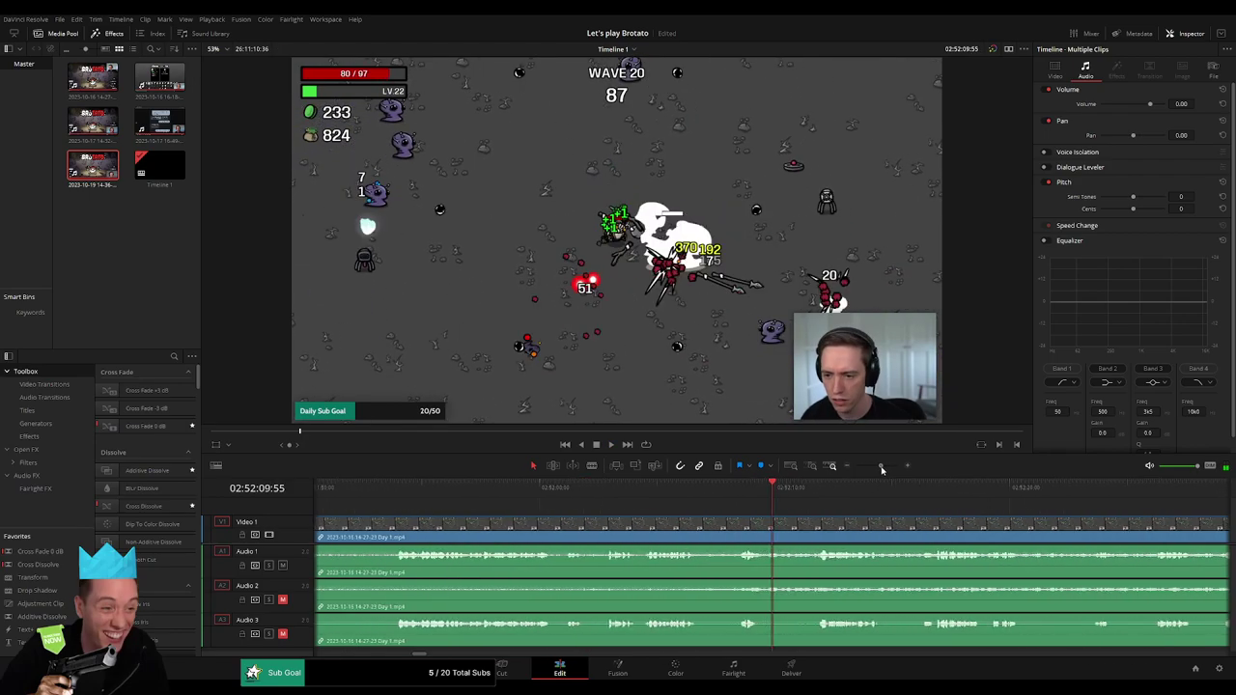
pyautogui.moveTo(668, 490); pyautogui.dragTo(588, 505)
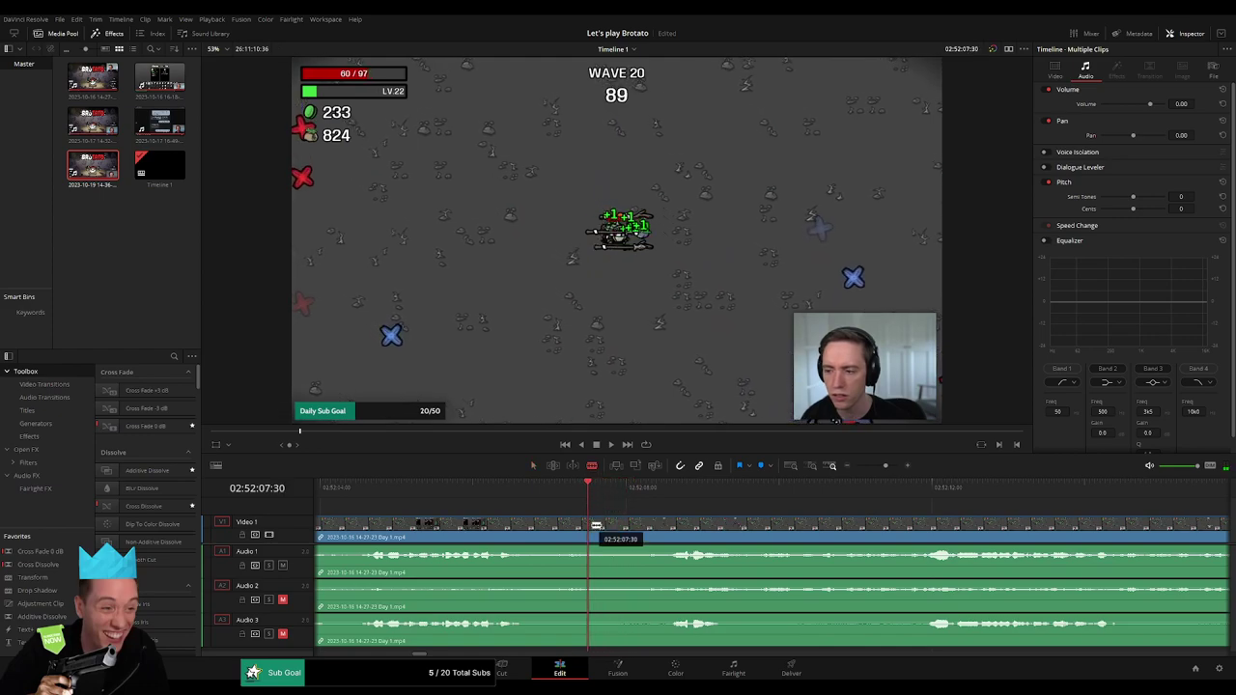
pyautogui.click(596, 526)
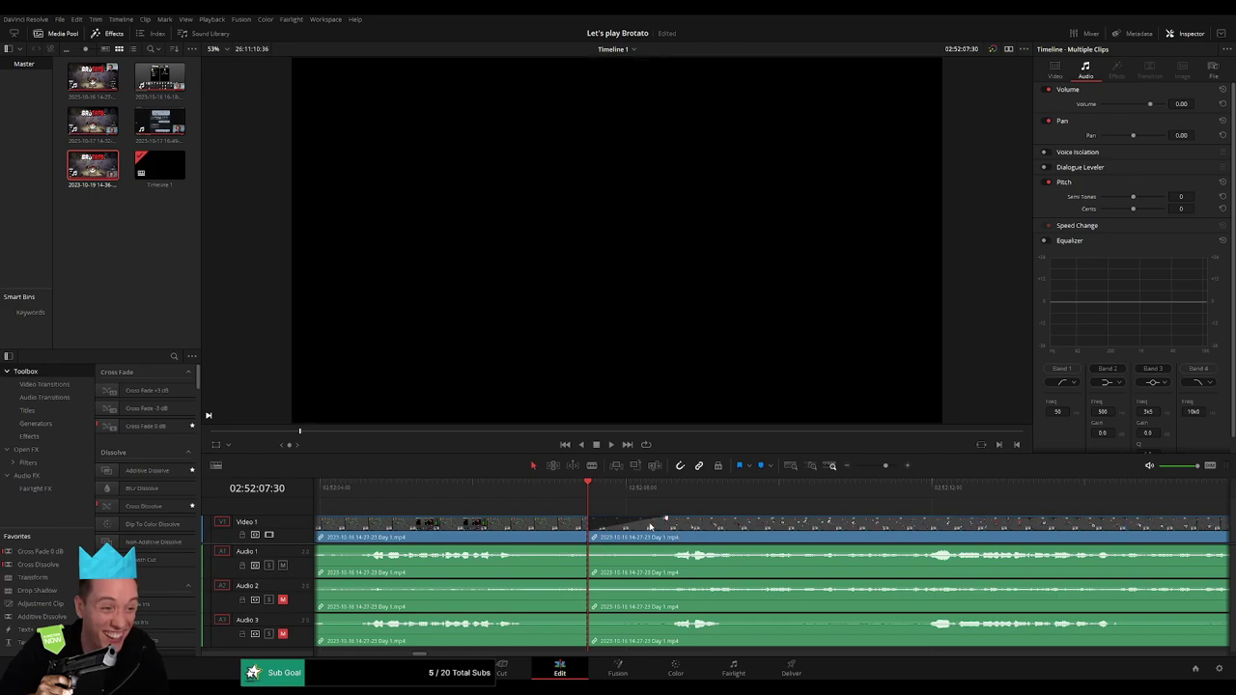
pyautogui.press('/')
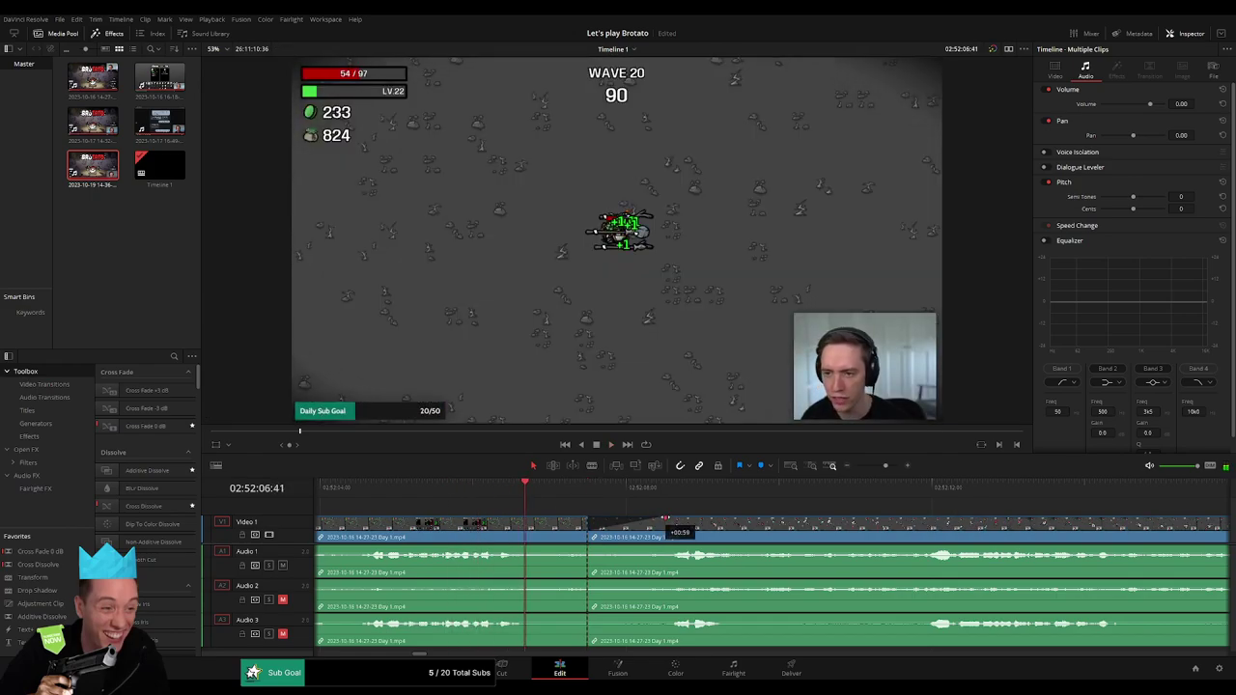
# - Add fades across the Wave 20 cut on the video and the Audio 1, 2 and 3 clips
pyautogui.moveTo(586, 520)
pyautogui.mouseDown()
pyautogui.moveTo(526, 521)
pyautogui.moveTo(580, 544)
pyautogui.moveTo(519, 551)
pyautogui.mouseUp()
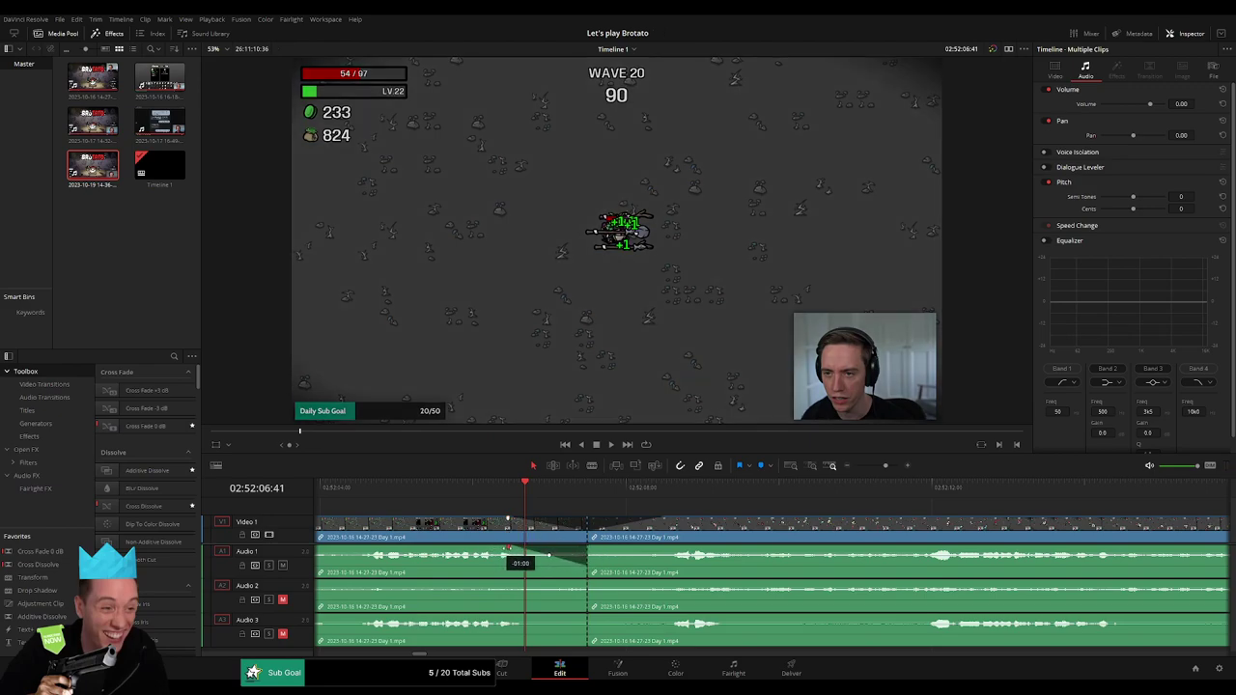
pyautogui.hscroll(-3, 710, 561)
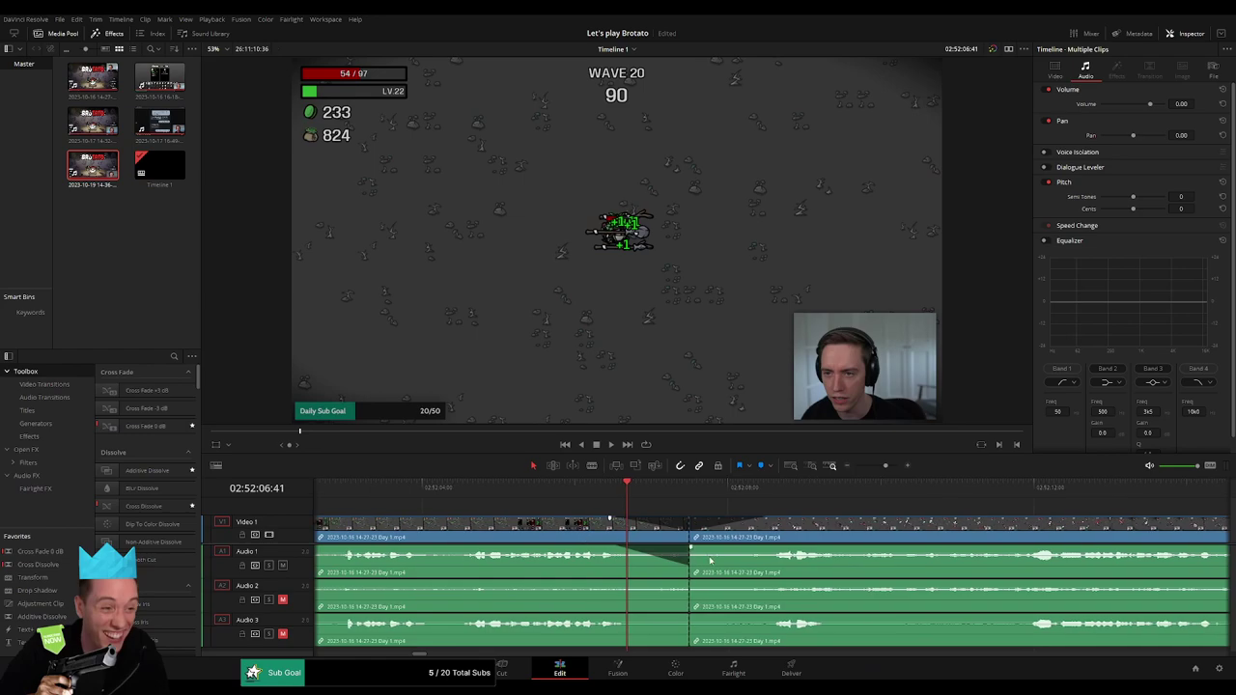
pyautogui.moveTo(691, 546); pyautogui.dragTo(773, 549)
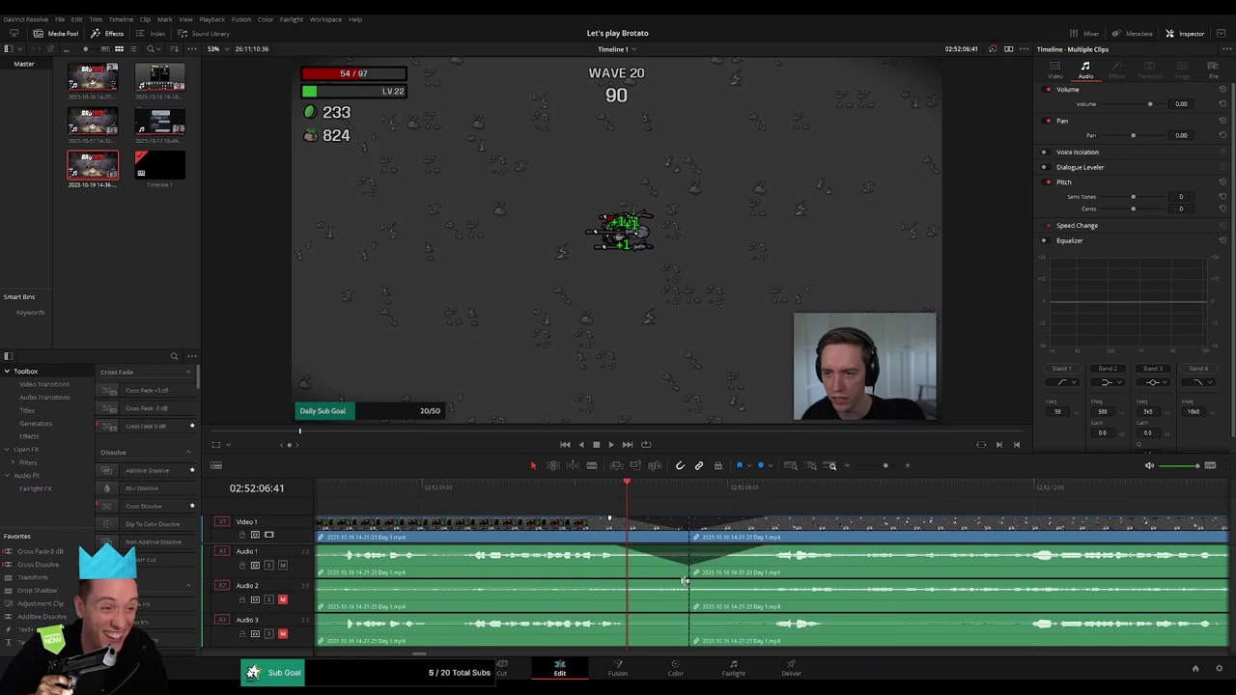
pyautogui.moveTo(685, 580)
pyautogui.mouseDown()
pyautogui.moveTo(625, 585)
pyautogui.moveTo(761, 585)
pyautogui.mouseUp()
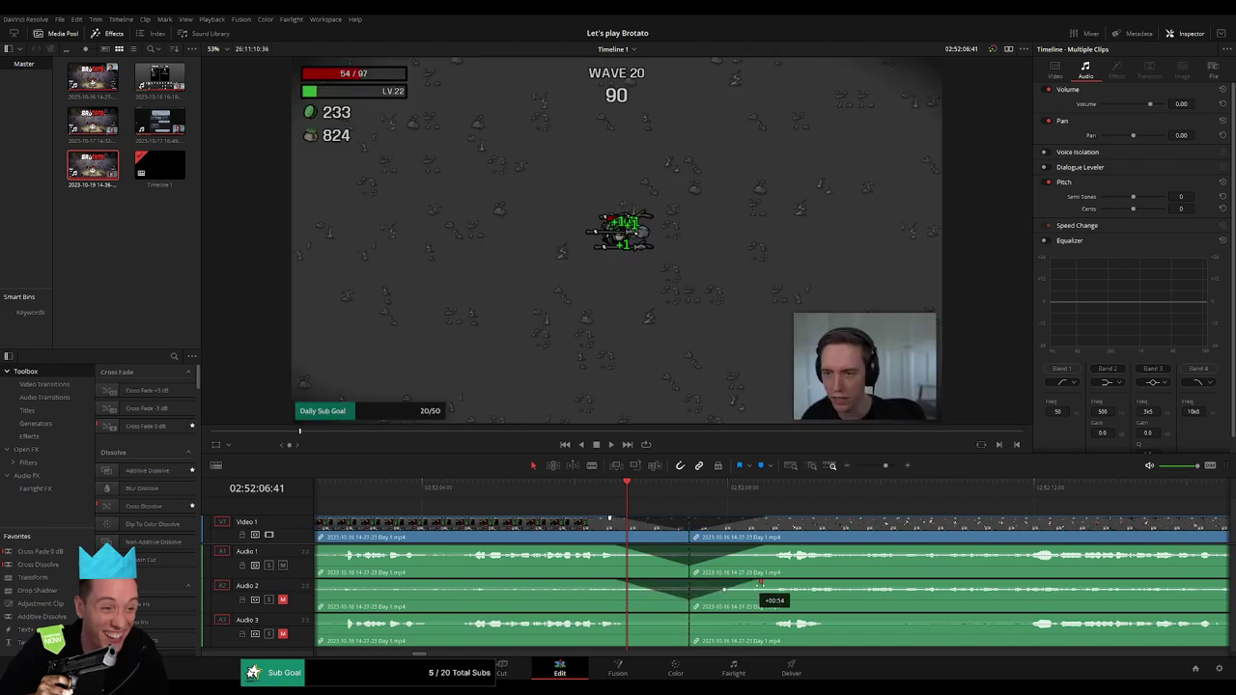
pyautogui.moveTo(690, 615); pyautogui.dragTo(618, 616)
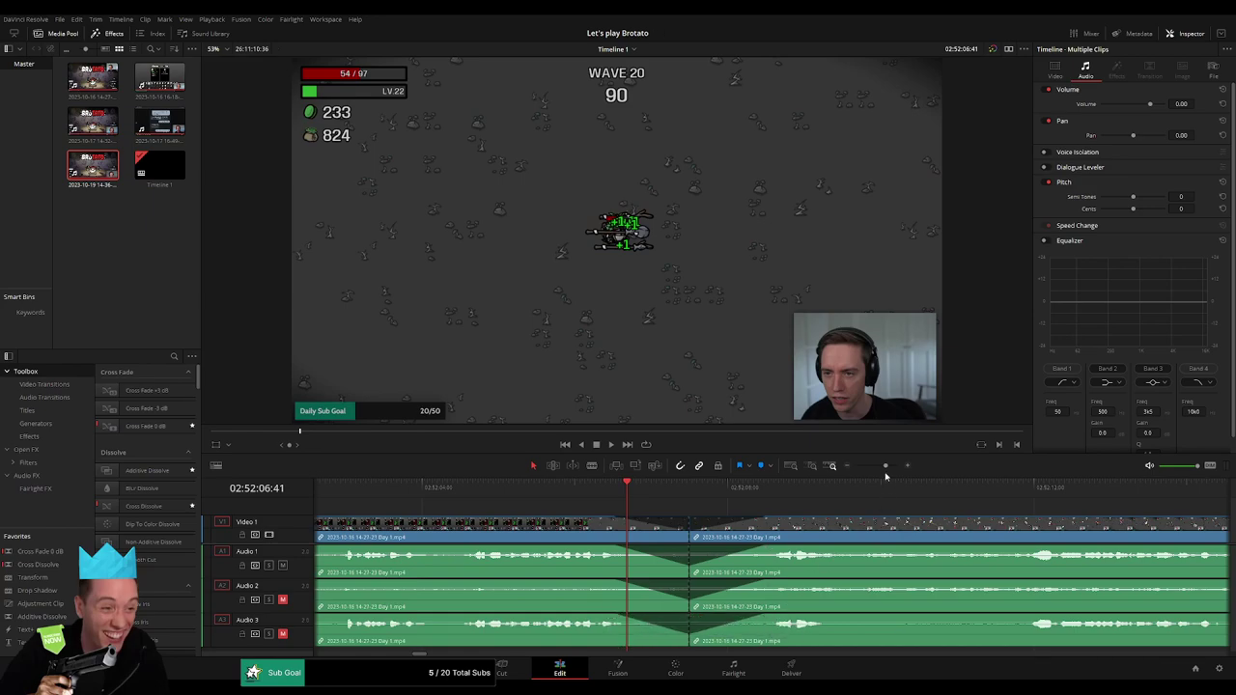
pyautogui.moveTo(886, 474); pyautogui.dragTo(876, 470)
pyautogui.moveTo(698, 495); pyautogui.dragTo(769, 495)
pyautogui.hscroll(3, 609, 519)
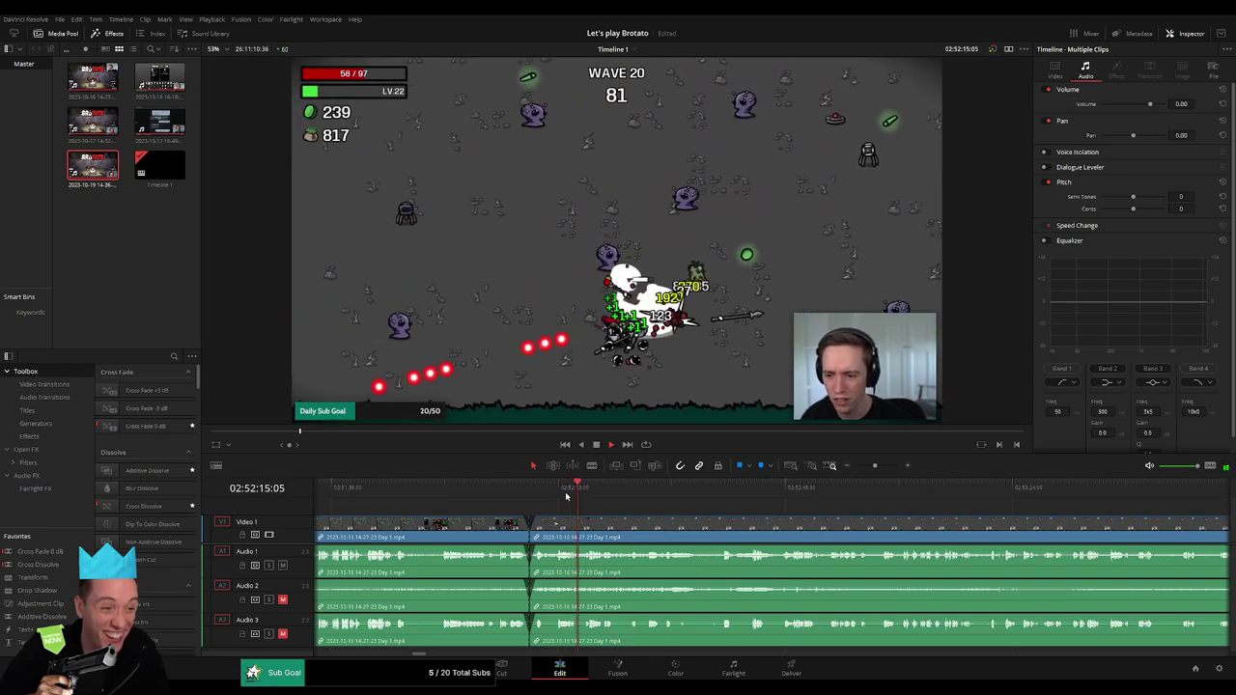
pyautogui.moveTo(475, 491); pyautogui.dragTo(720, 504)
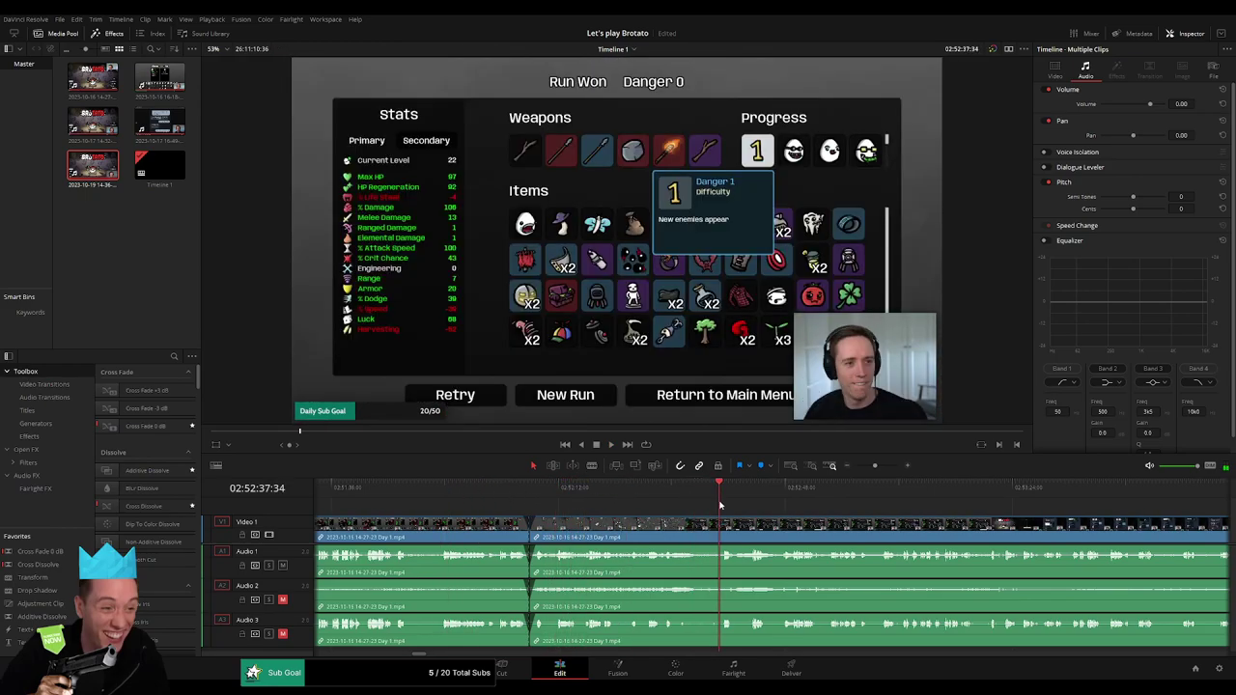
pyautogui.press('space')
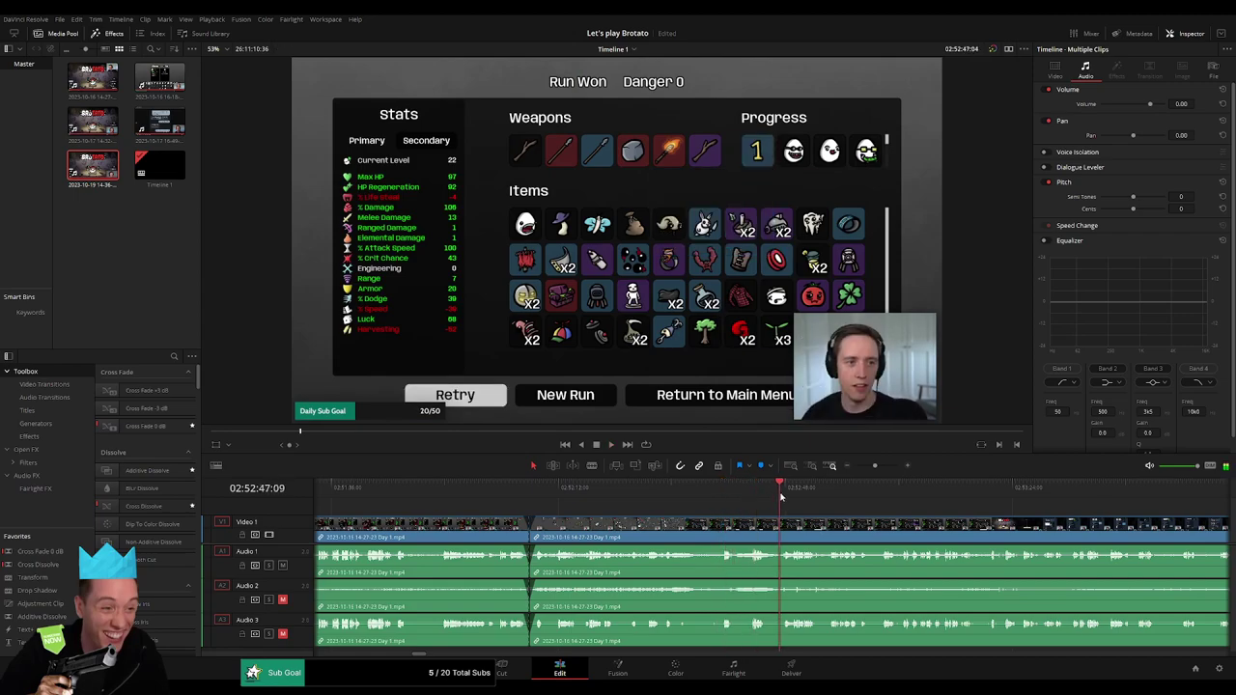
pyautogui.click(783, 497)
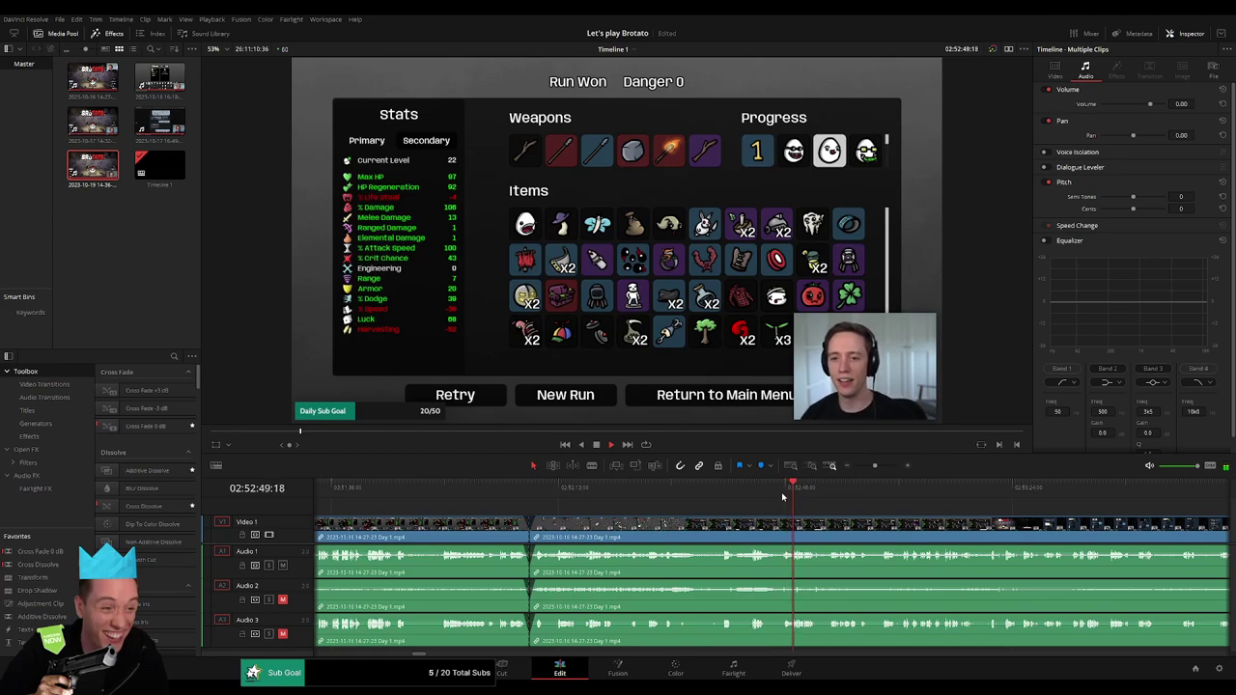
pyautogui.click(782, 493)
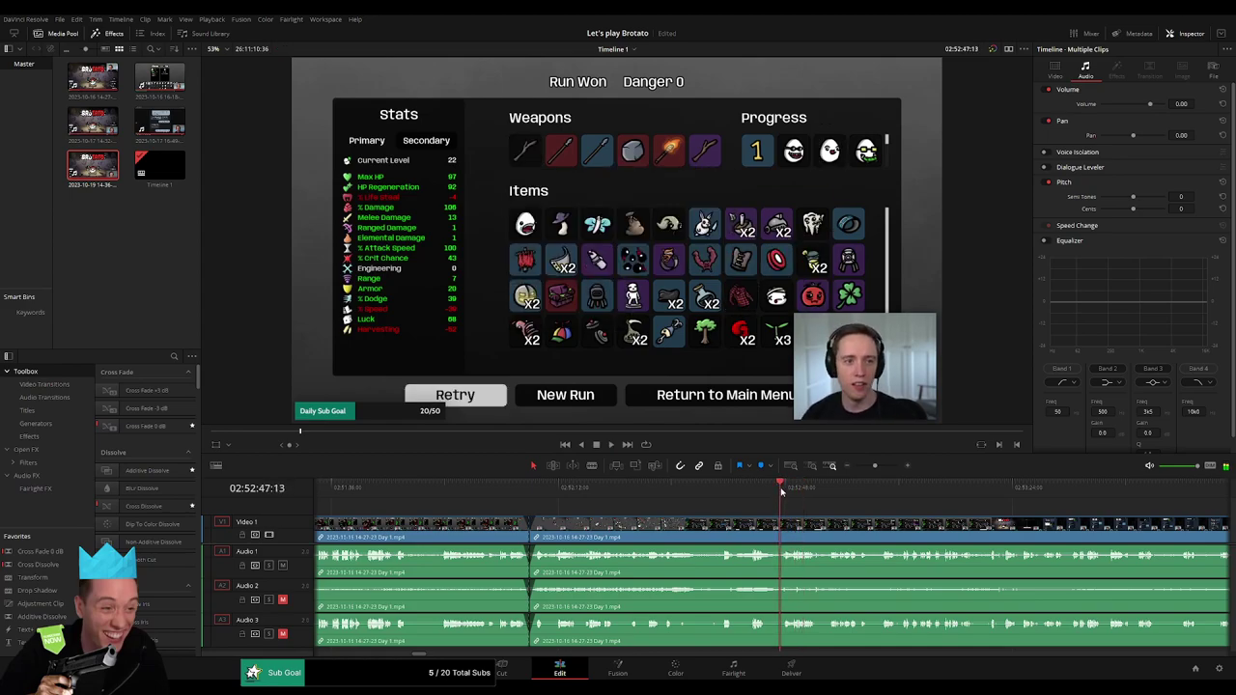
pyautogui.moveTo(783, 492); pyautogui.dragTo(779, 492)
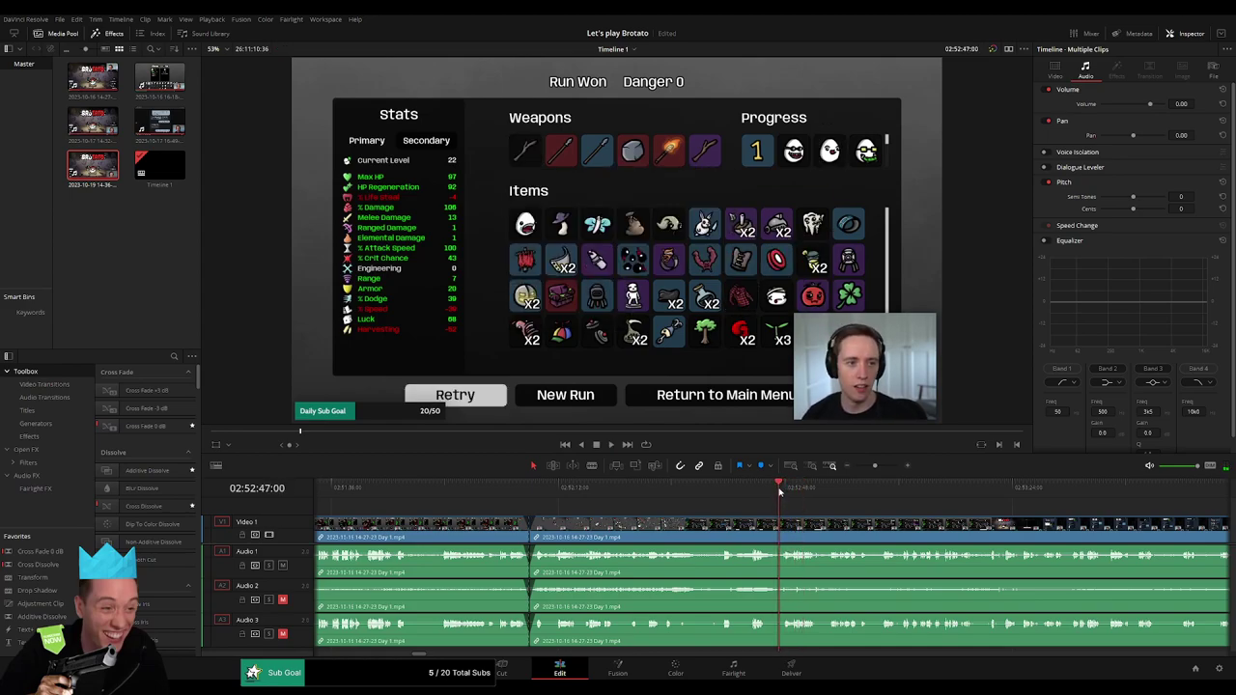
pyautogui.moveTo(874, 475); pyautogui.dragTo(877, 471)
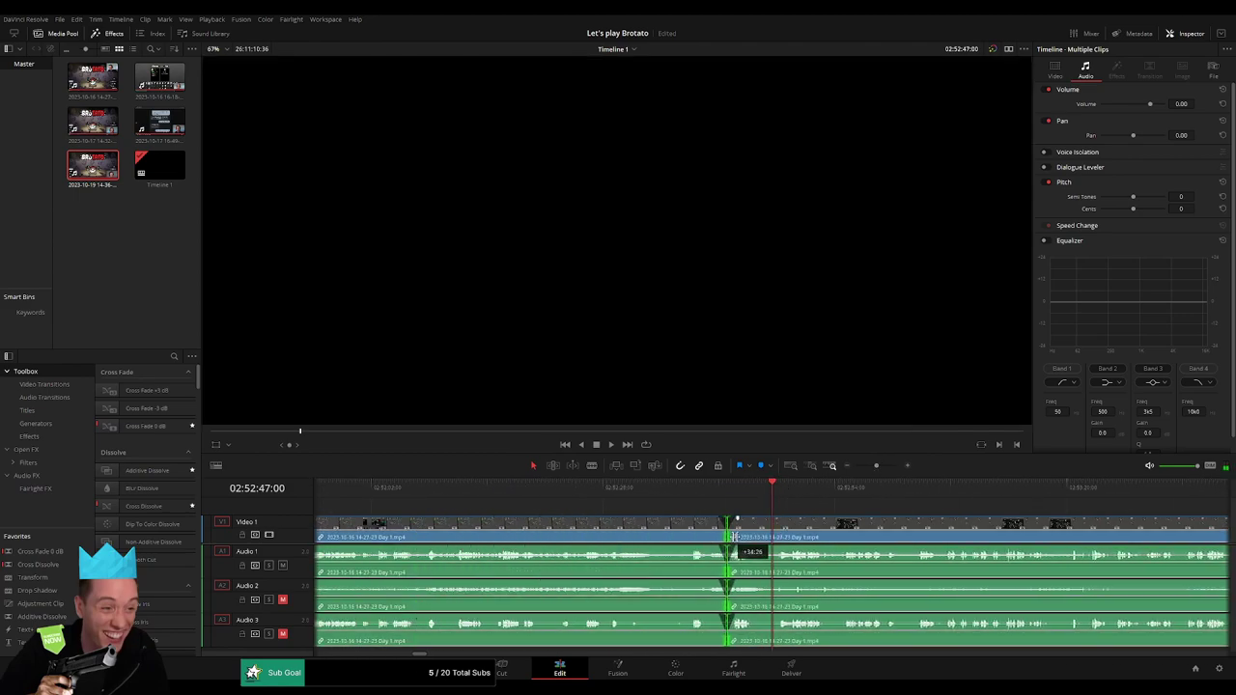
# - Move the edit point between the clips to 02:52:47:00 and play back the result
pyautogui.moveTo(422, 529); pyautogui.dragTo(773, 537)
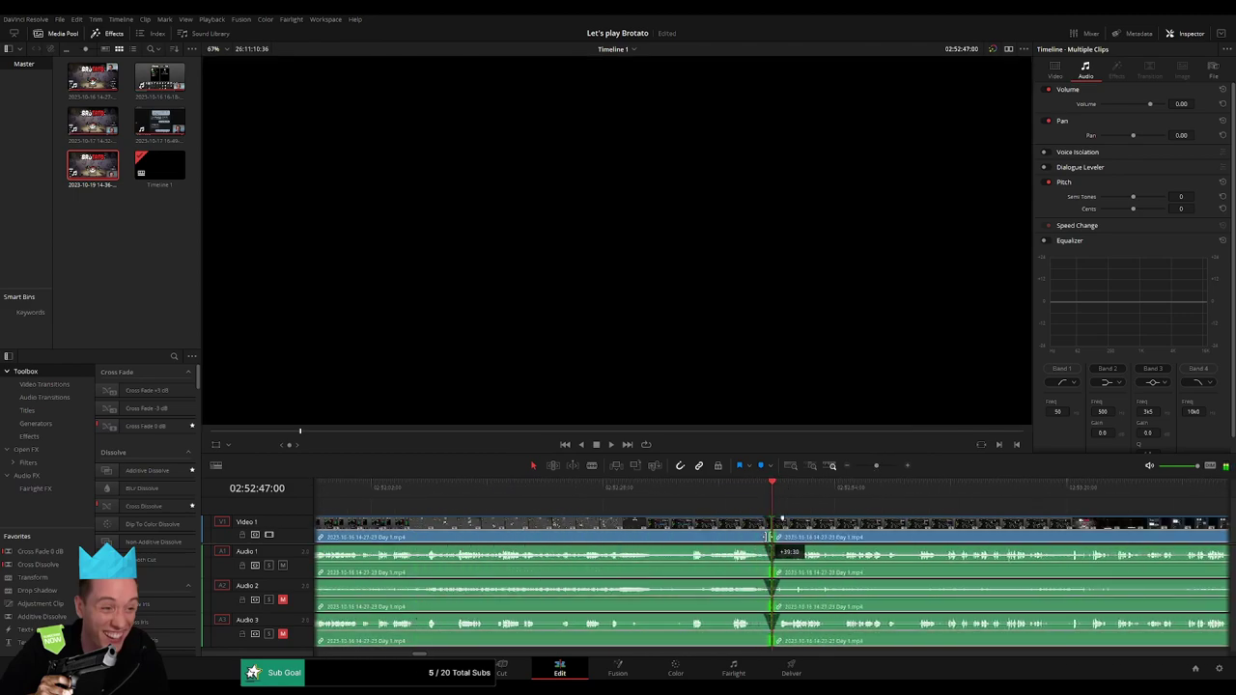
pyautogui.press('space')
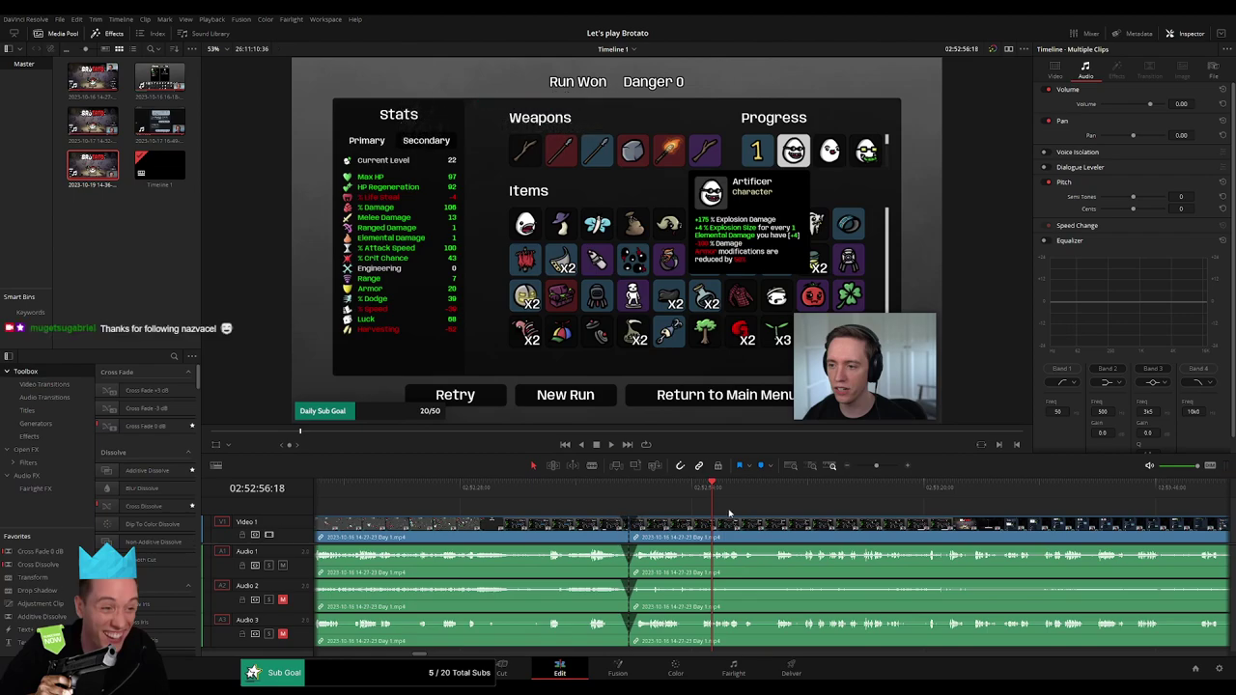
pyautogui.press('space')
# - Zoom out on the whole timeline and put the playhead at the end of the first clip
pyautogui.moveTo(878, 468); pyautogui.dragTo(856, 467)
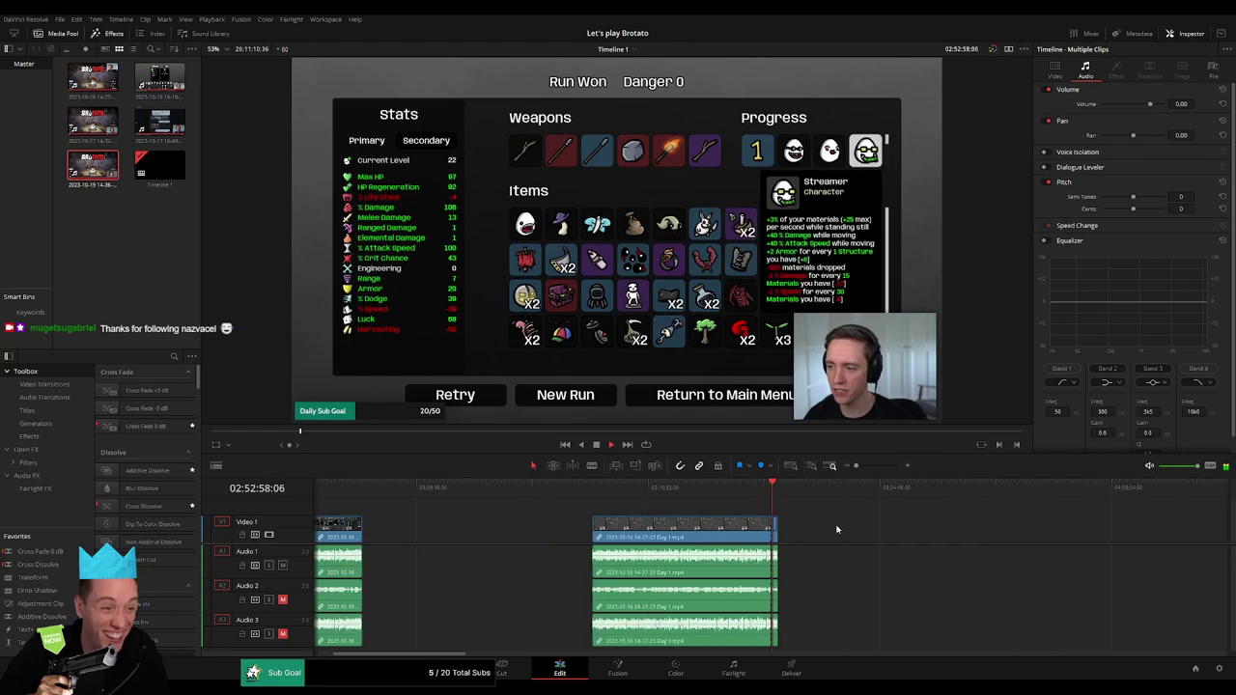
pyautogui.scroll(3, 822, 488)
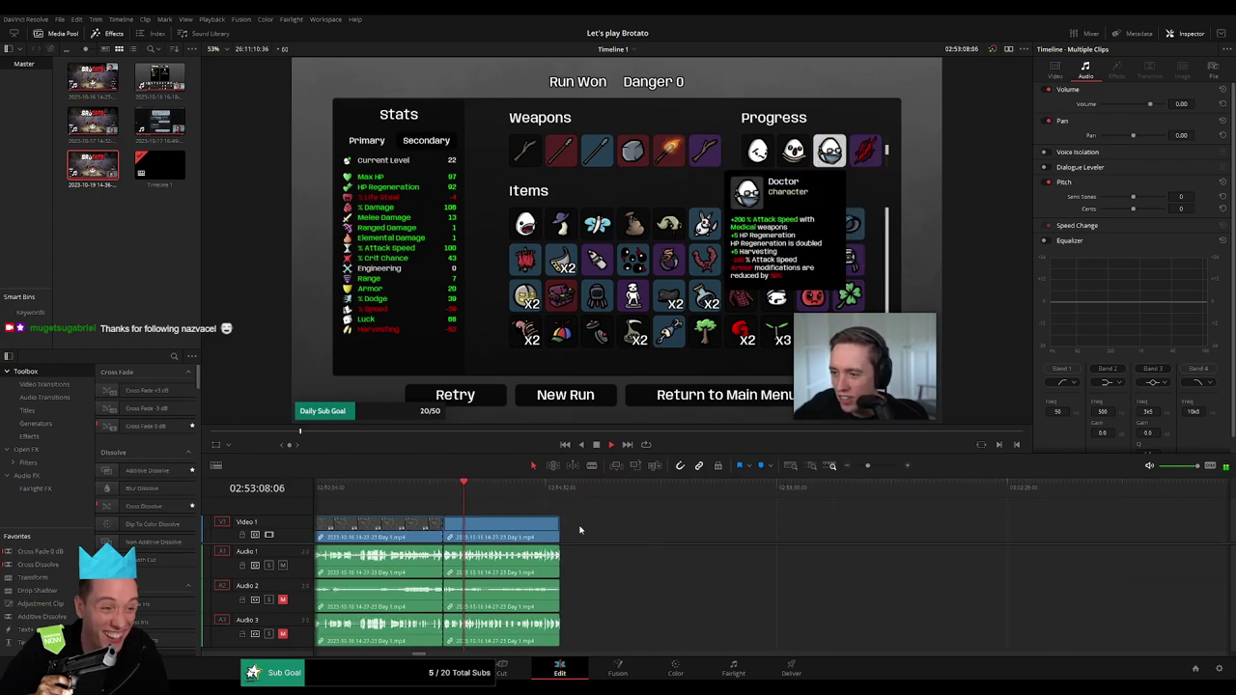
pyautogui.moveTo(869, 466); pyautogui.dragTo(859, 466)
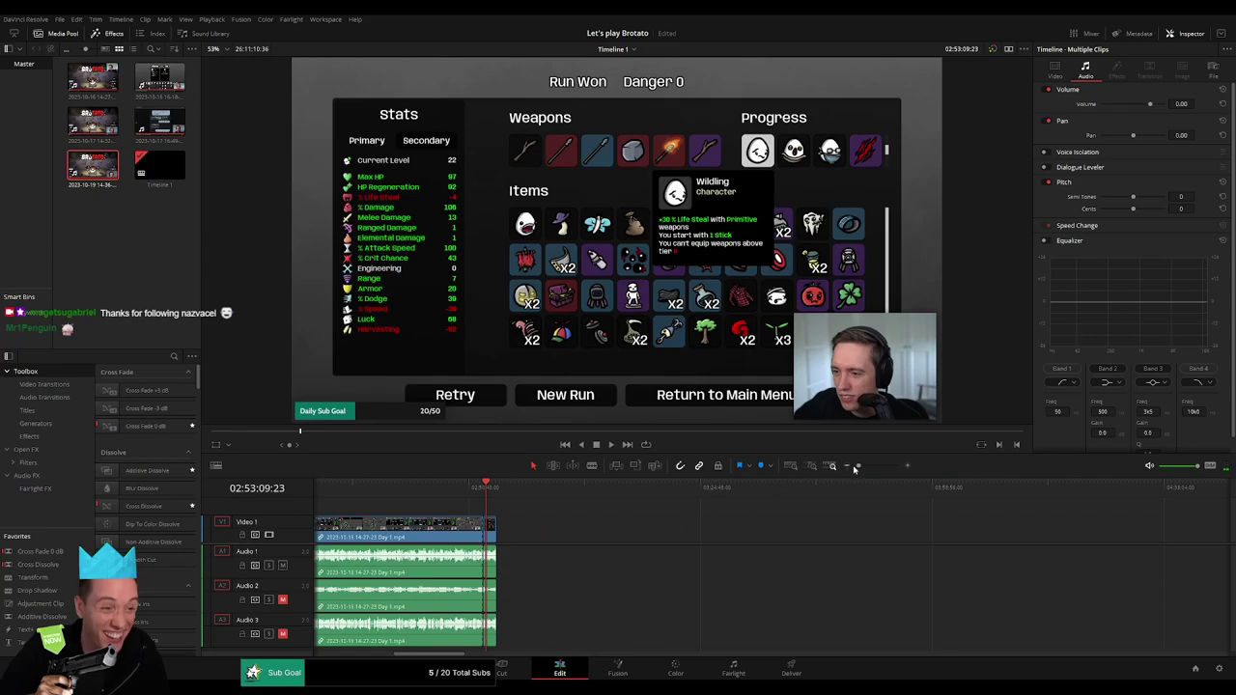
pyautogui.hscroll(-3, 580, 516)
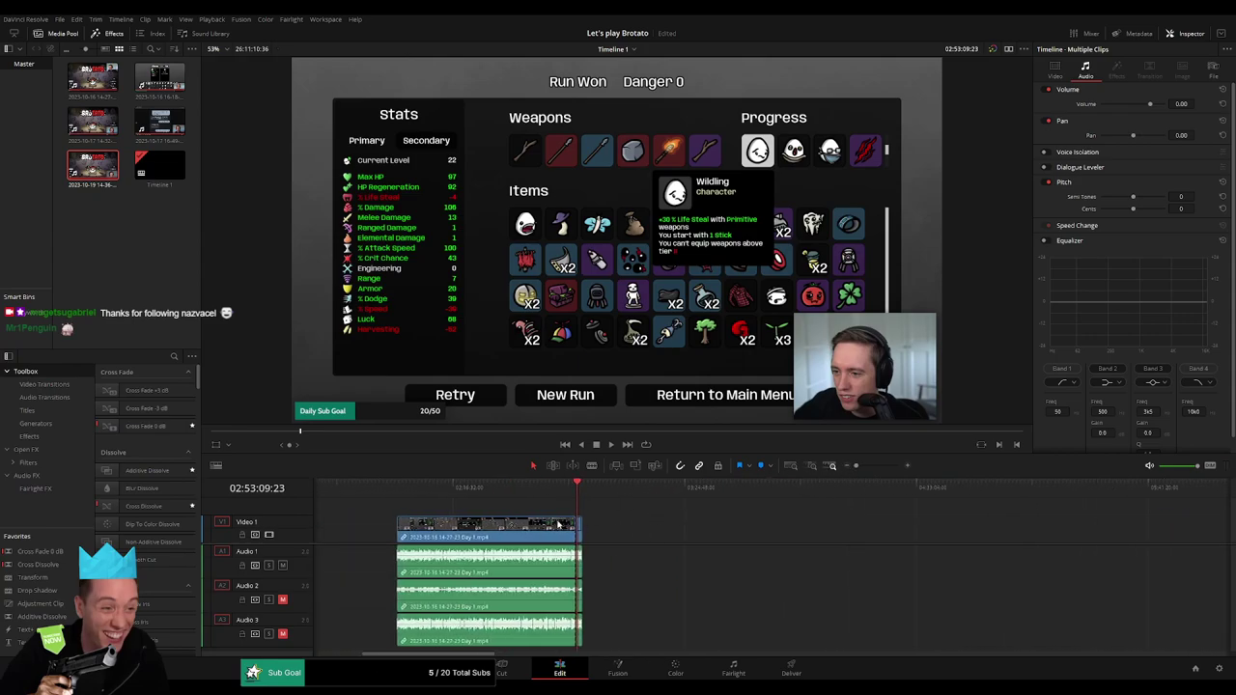
pyautogui.click(399, 495)
pyautogui.scroll(-3, 526, 524)
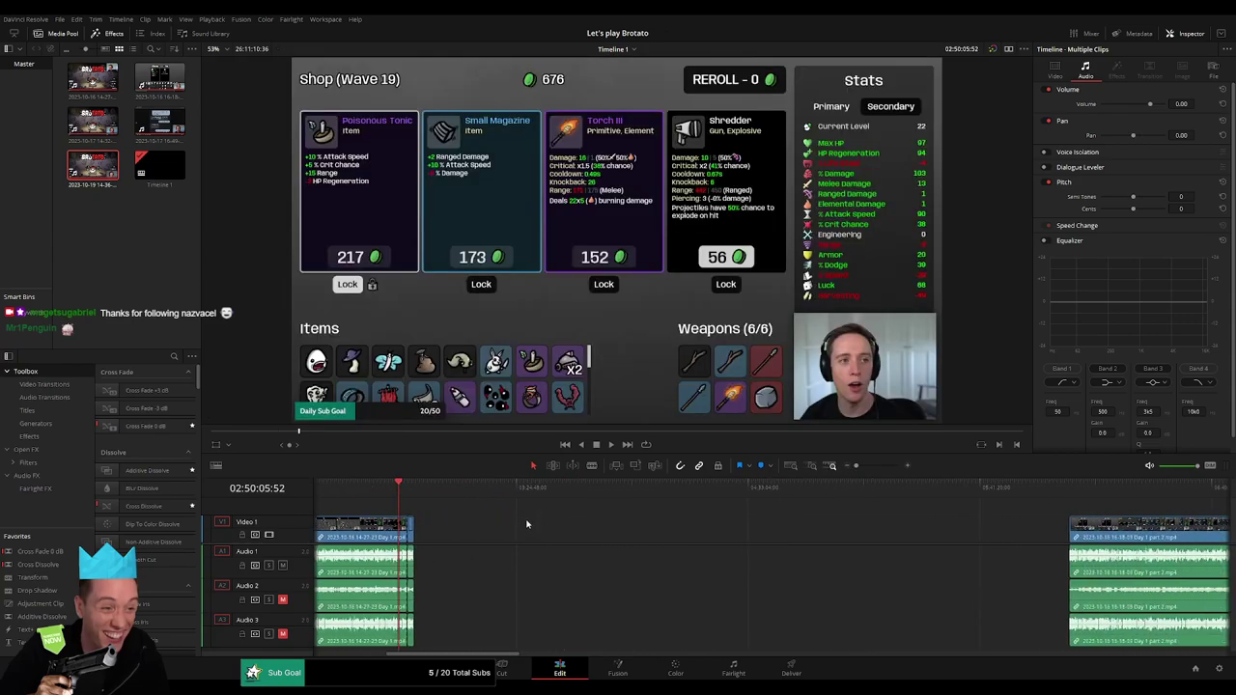
pyautogui.click(407, 489)
# - Slide the distant Day 1 part 2 clip left until it butts against the first clip
pyautogui.moveTo(415, 529); pyautogui.dragTo(1059, 529)
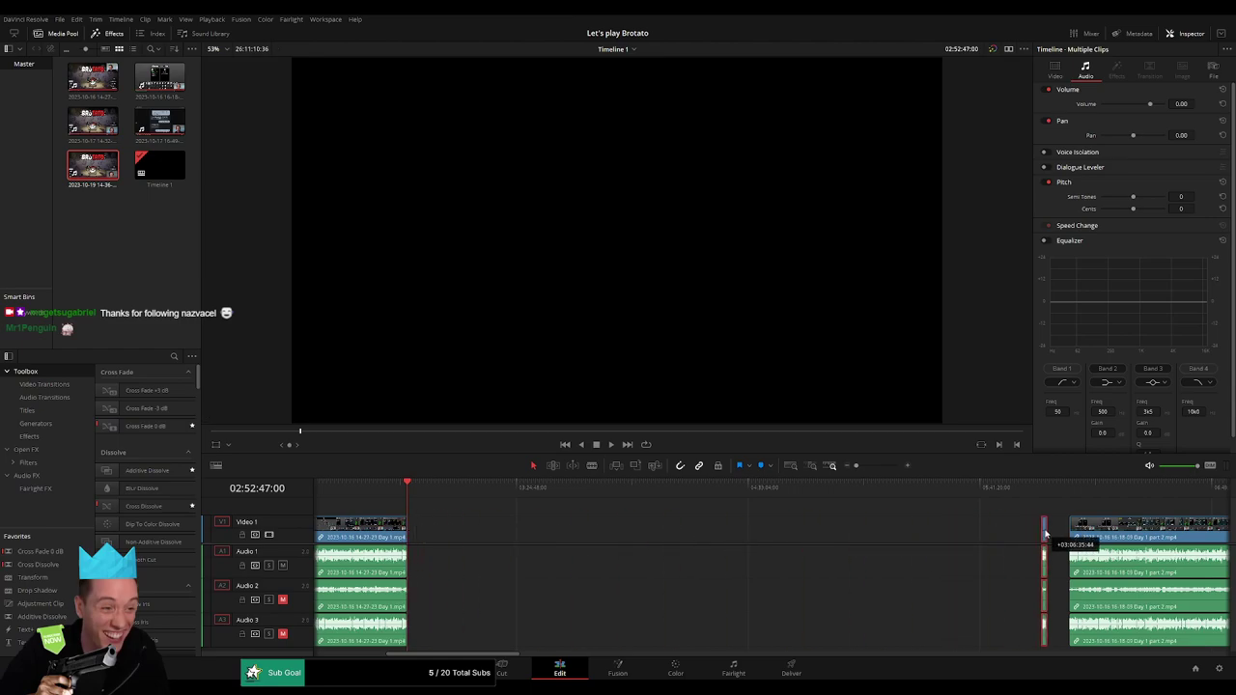
pyautogui.click(724, 536)
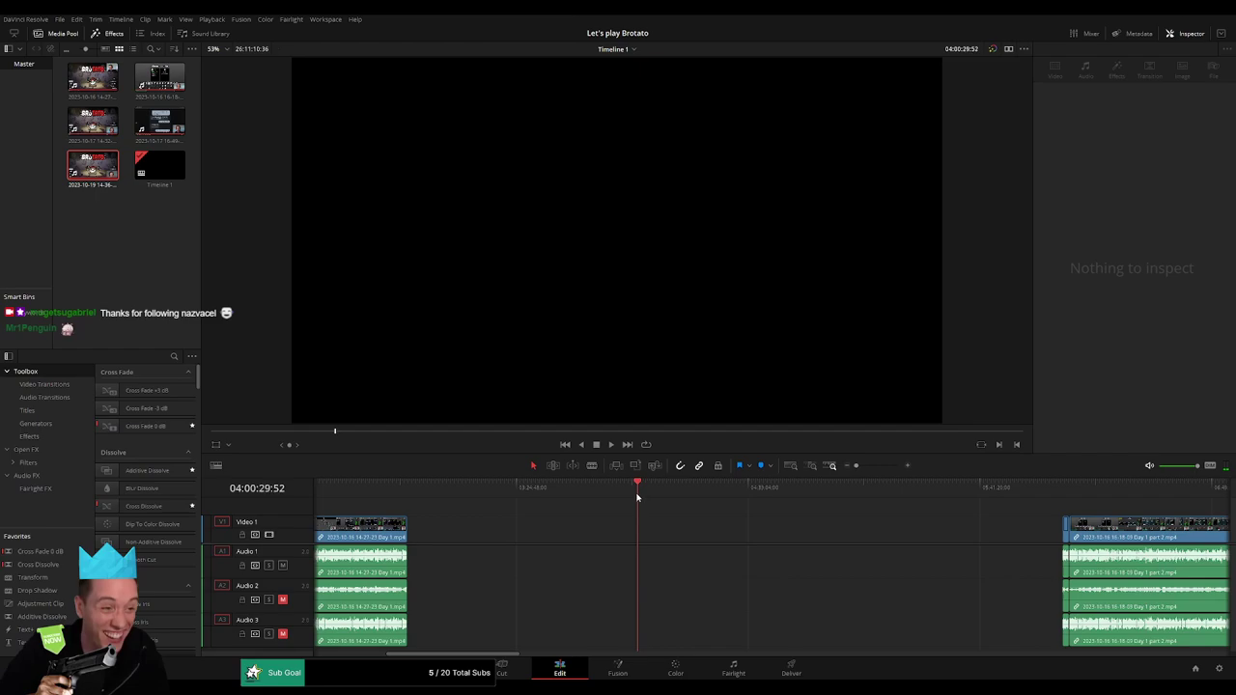
pyautogui.click(867, 466)
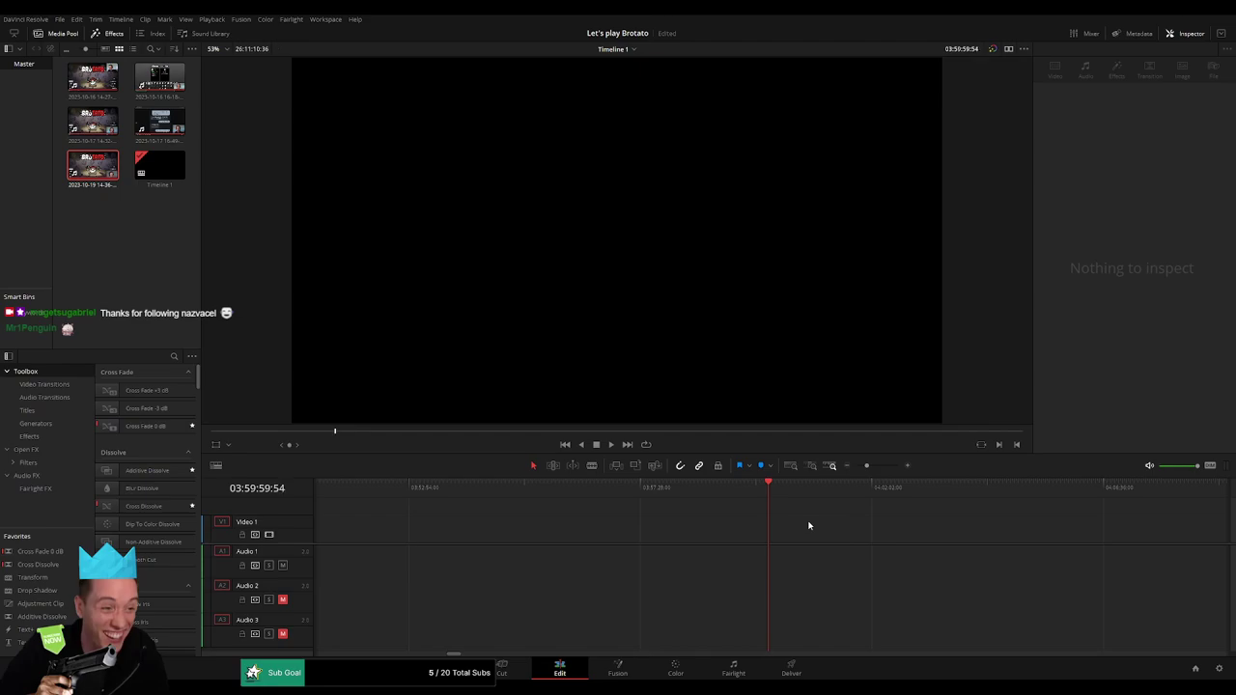
pyautogui.scroll(-3, 899, 538)
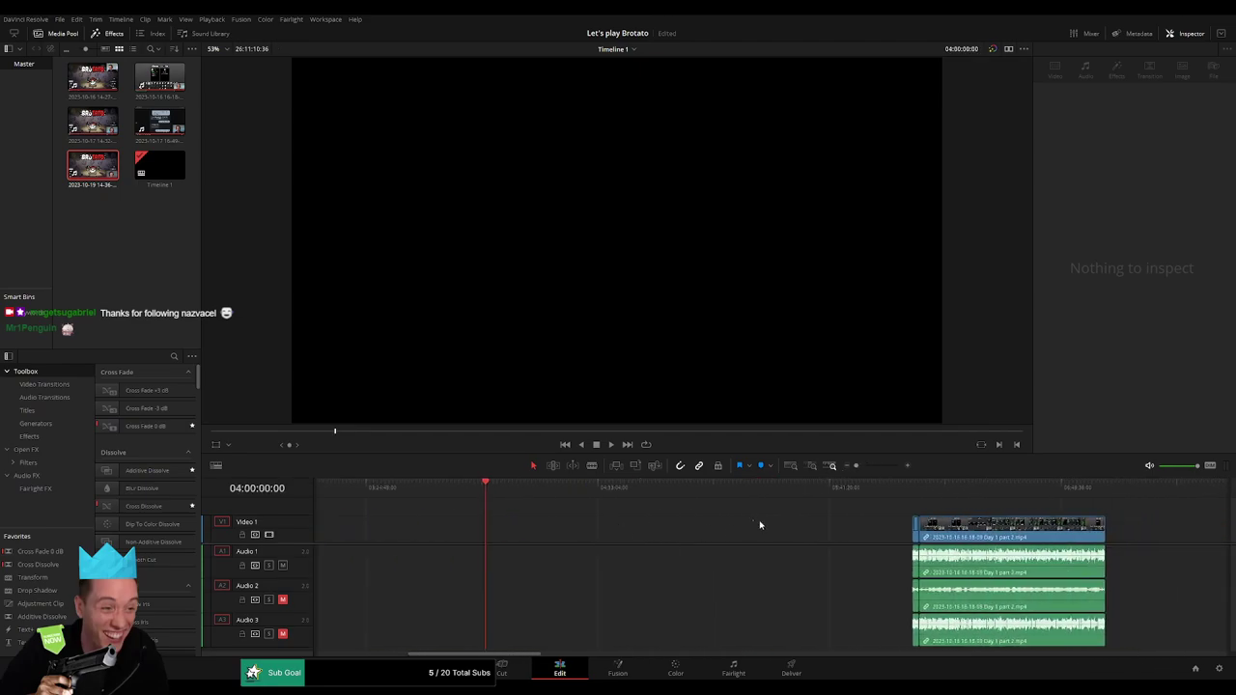
pyautogui.moveTo(965, 536); pyautogui.dragTo(593, 537)
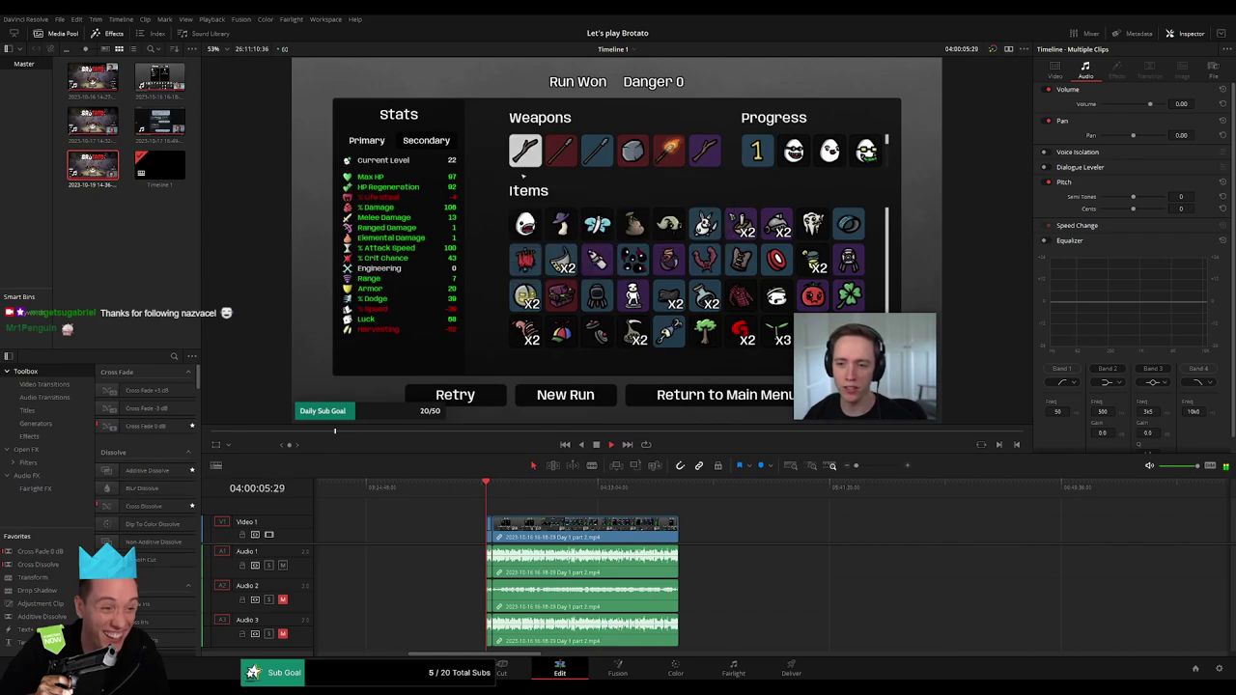
# - Zoom in and skim to the join near 04:02:00 at the Character Selection screen
pyautogui.moveTo(862, 468); pyautogui.dragTo(872, 468)
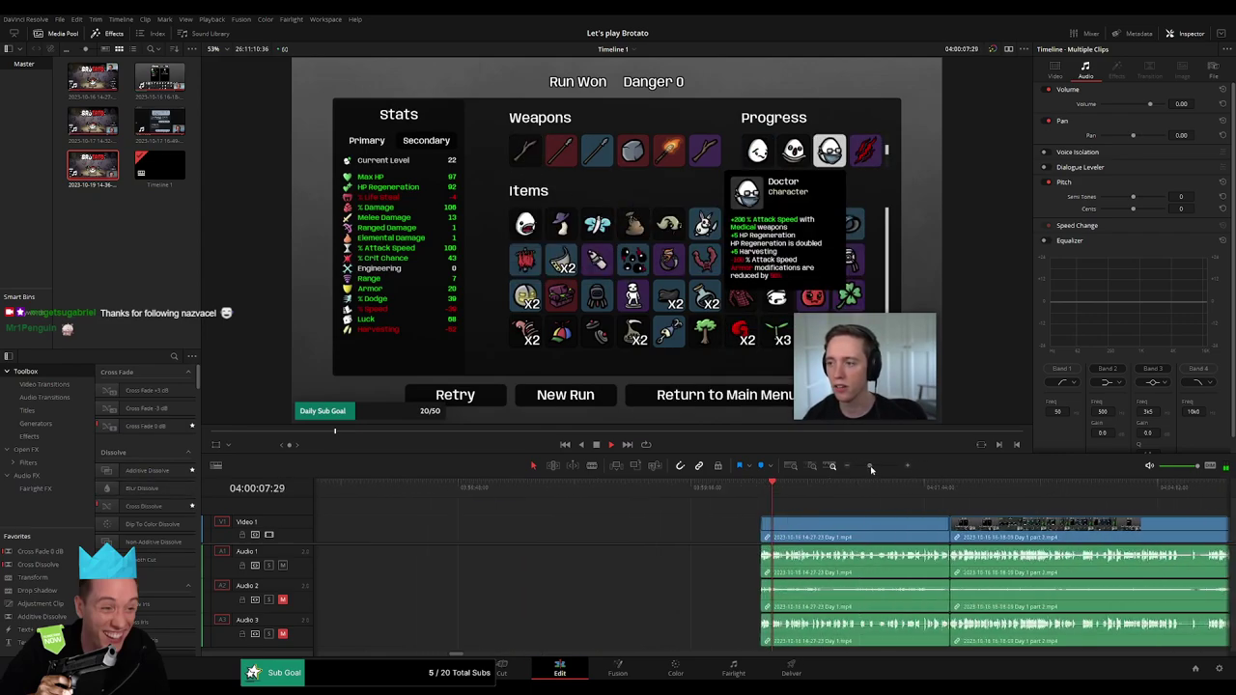
pyautogui.hscroll(5, 901, 542)
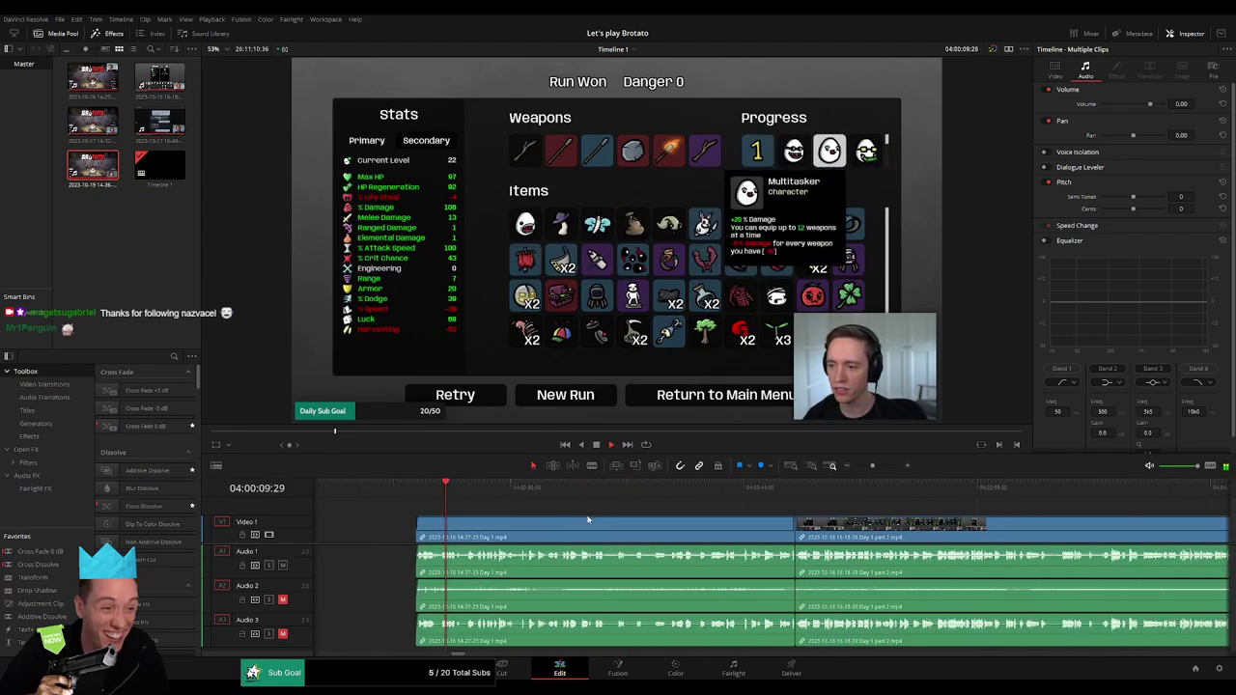
pyautogui.click(577, 487)
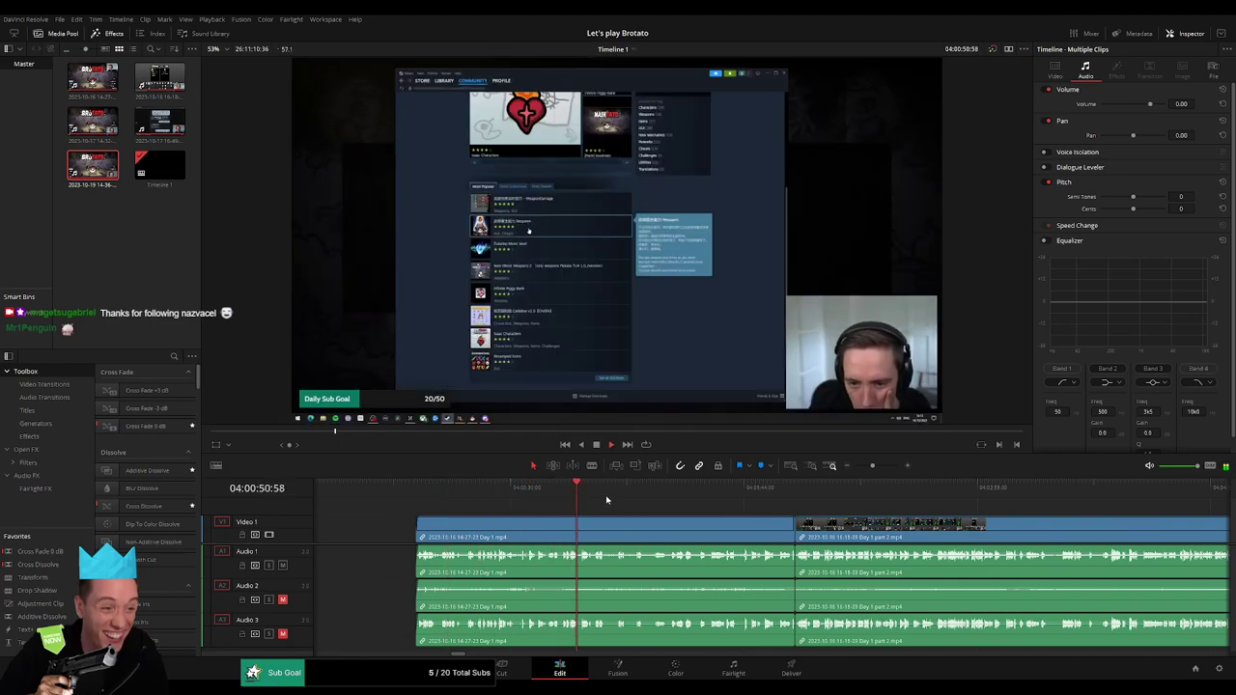
pyautogui.click(716, 491)
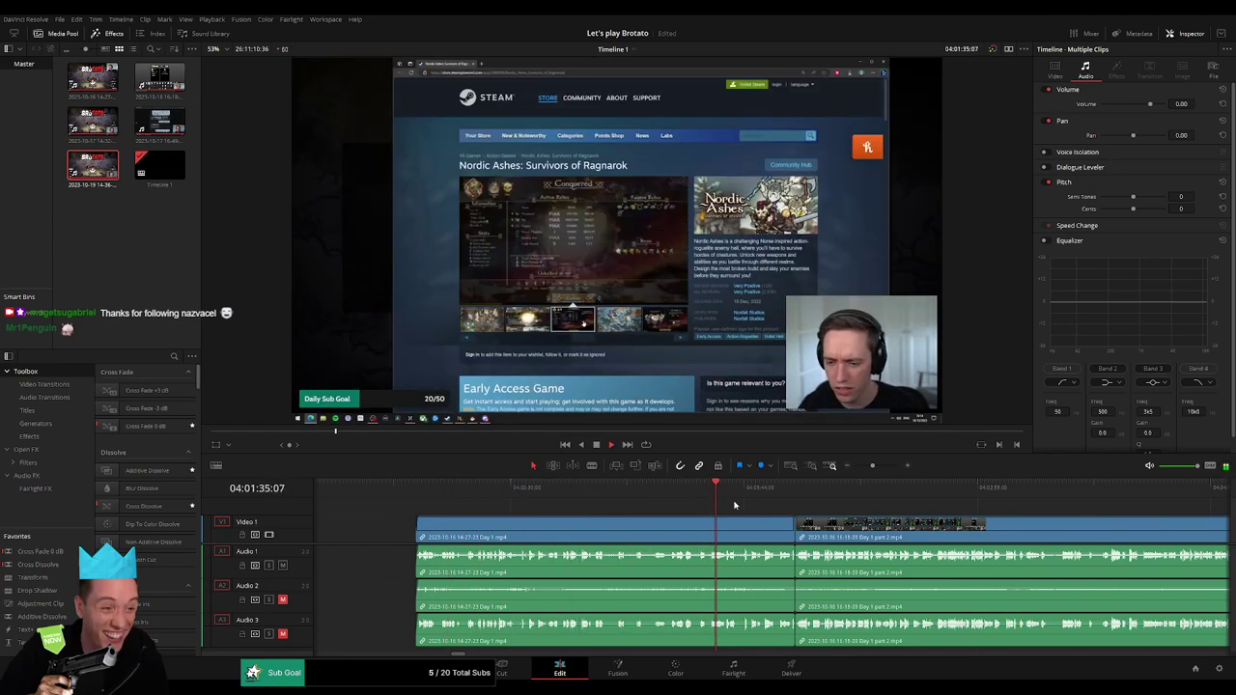
pyautogui.click(784, 496)
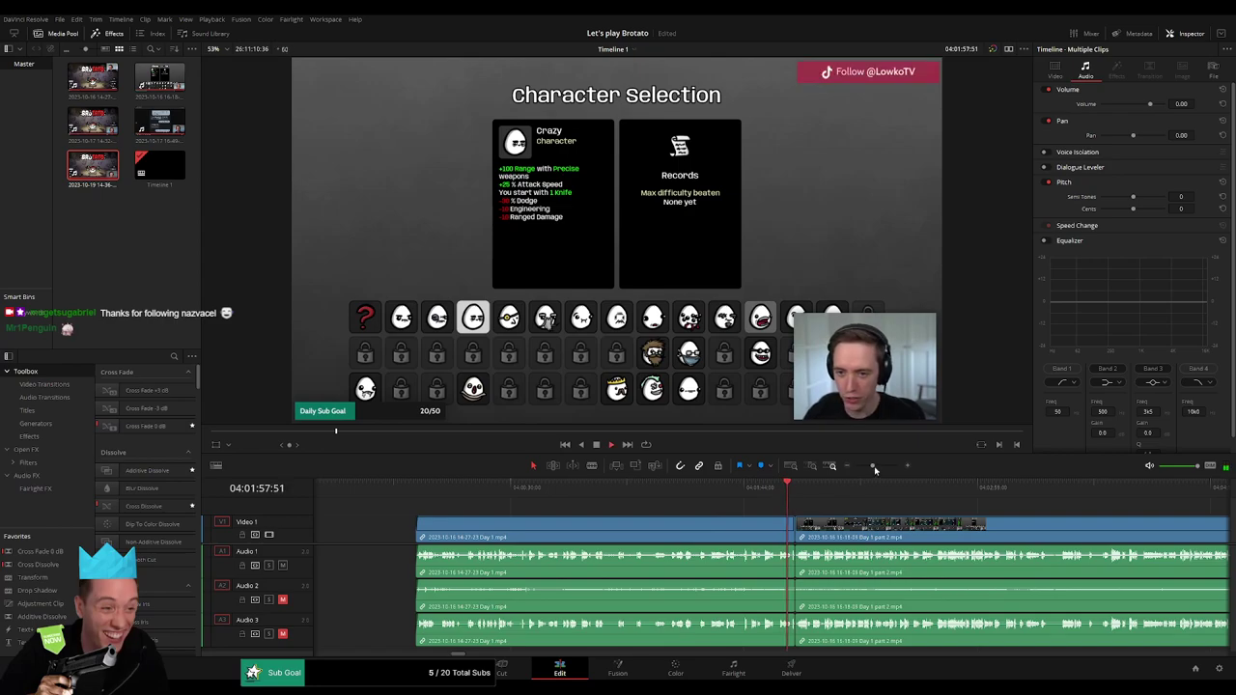
pyautogui.moveTo(873, 465); pyautogui.dragTo(888, 466)
pyautogui.hscroll(3, 930, 491)
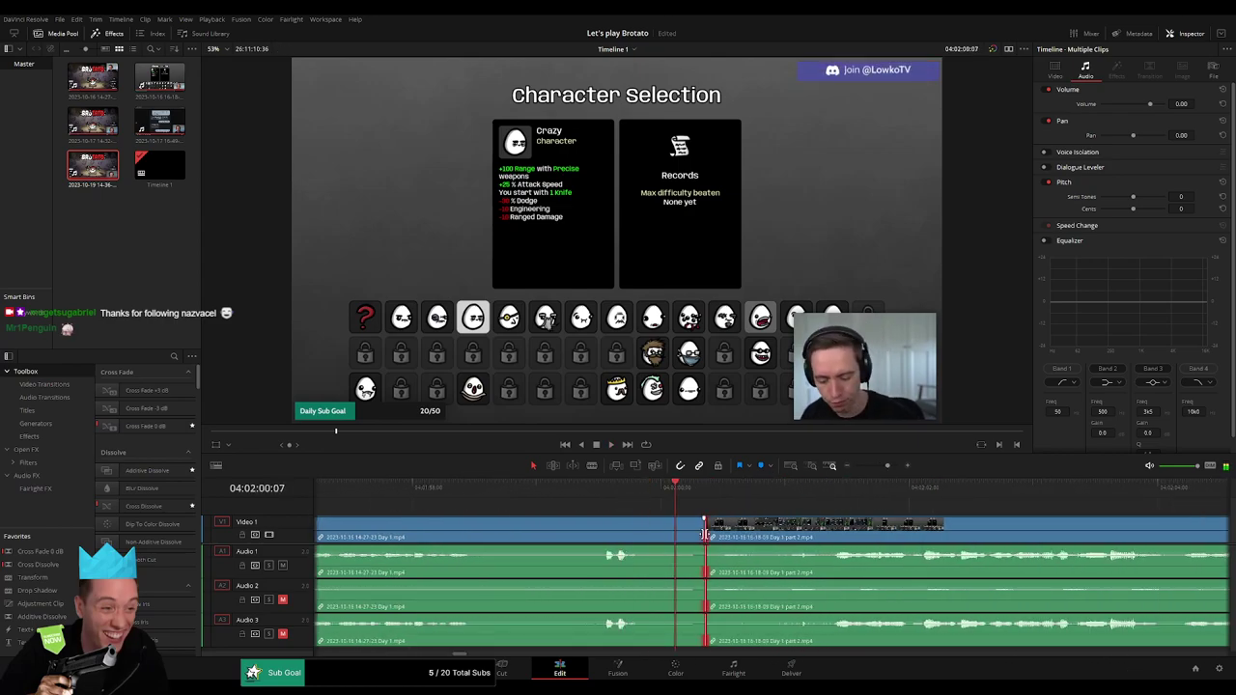
pyautogui.hotkey('ctrl', 't')
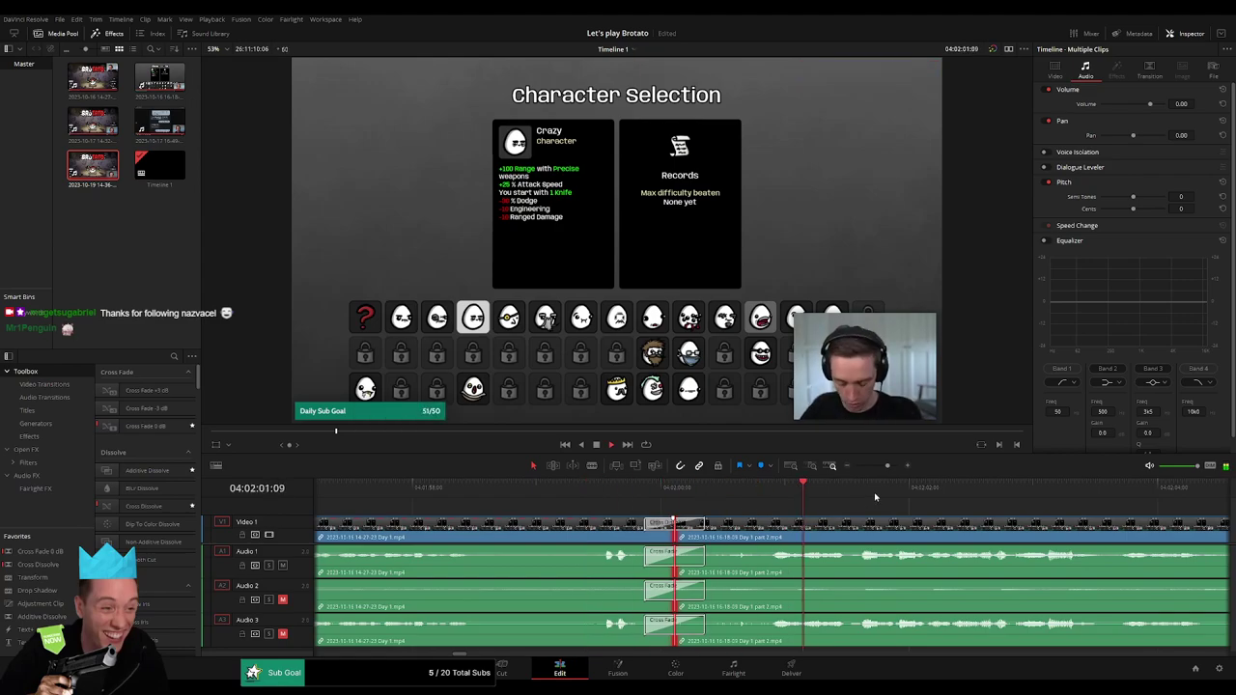
pyautogui.scroll(-4, 875, 497)
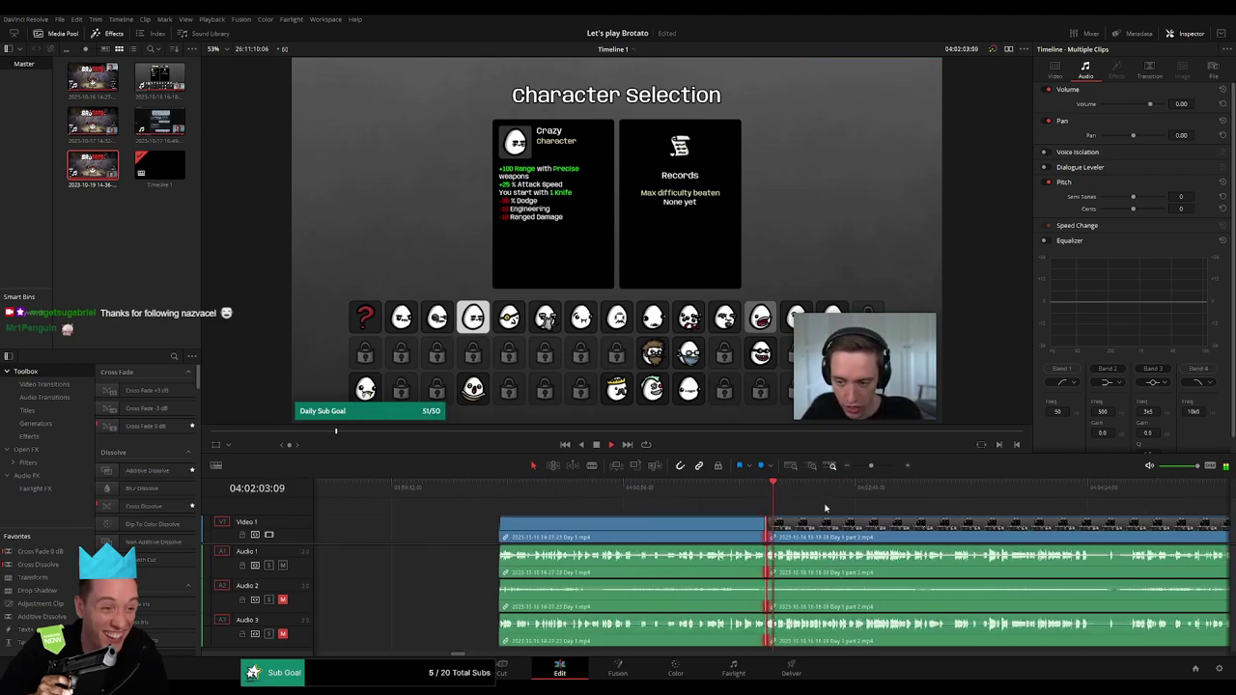
pyautogui.moveTo(837, 515); pyautogui.dragTo(578, 508)
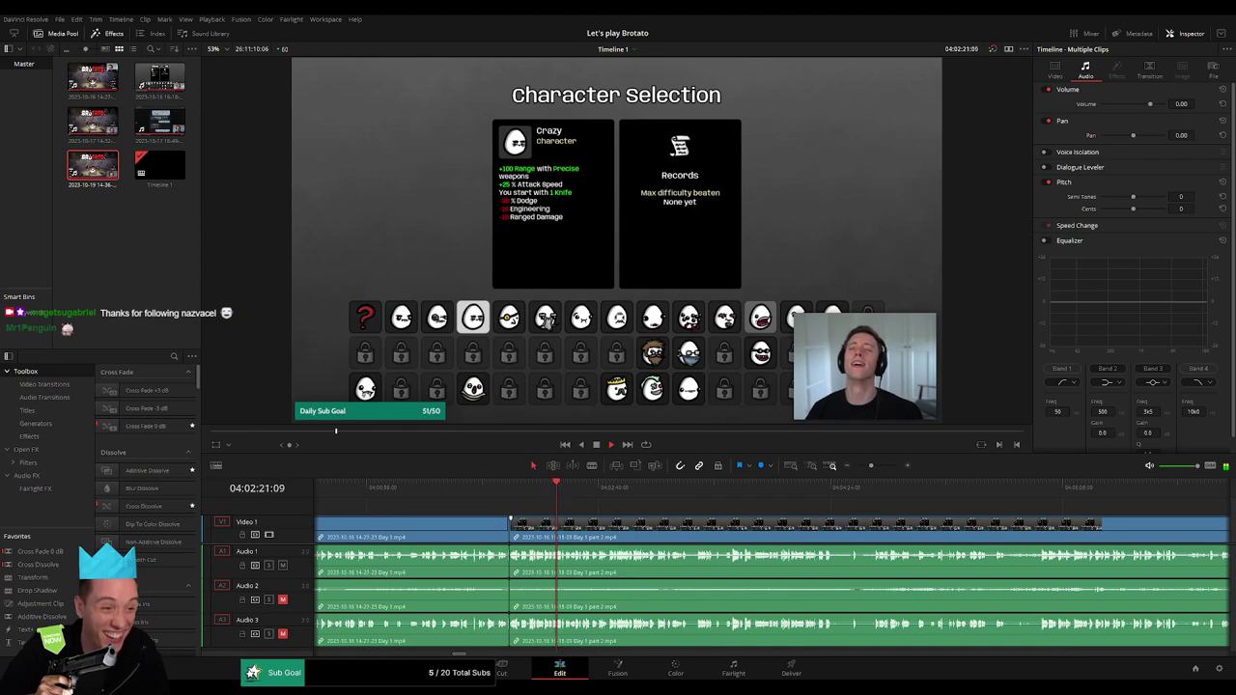
# - Scrub and play through the Day 1 part 2 clip from Wave 5 to the Wave 19 shop
pyautogui.hscroll(3, 495, 512)
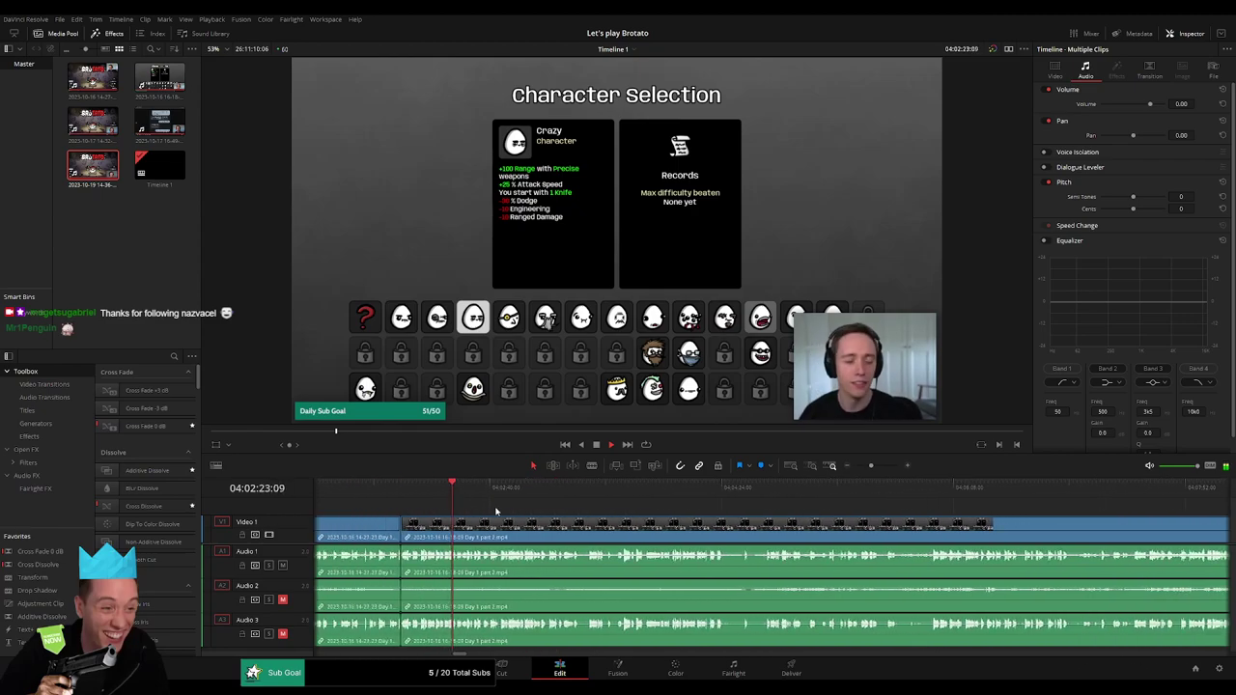
pyautogui.moveTo(871, 465); pyautogui.dragTo(863, 466)
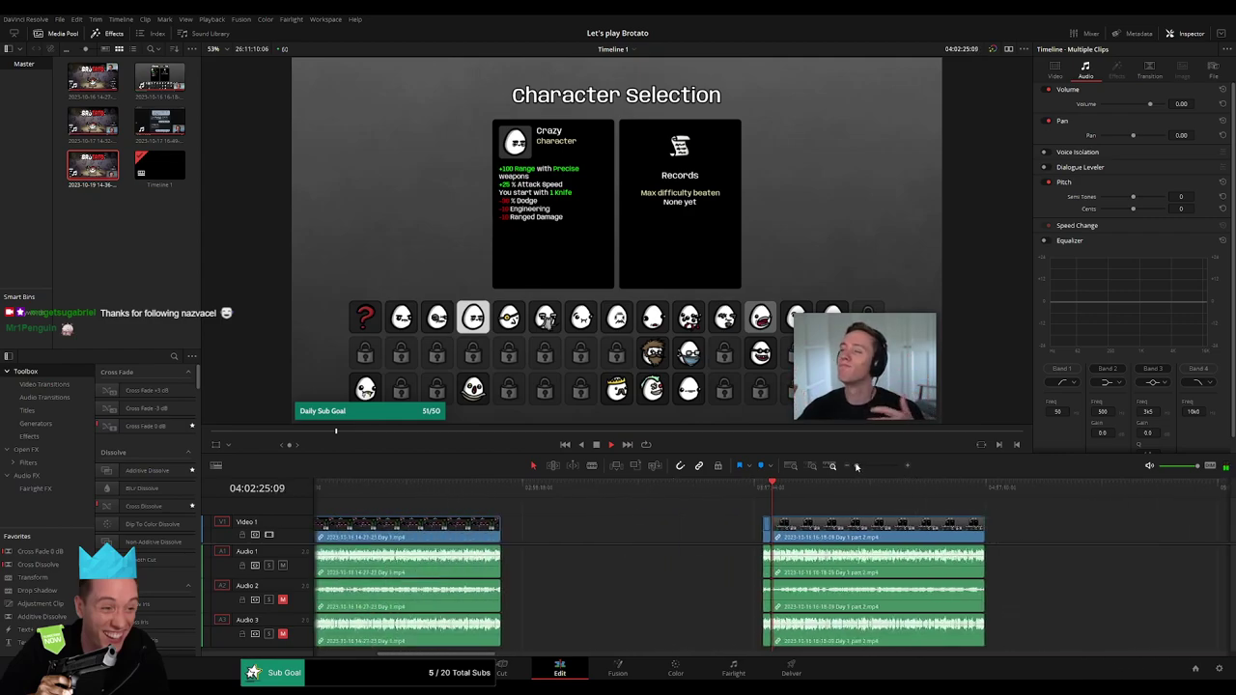
pyautogui.hscroll(5, 541, 522)
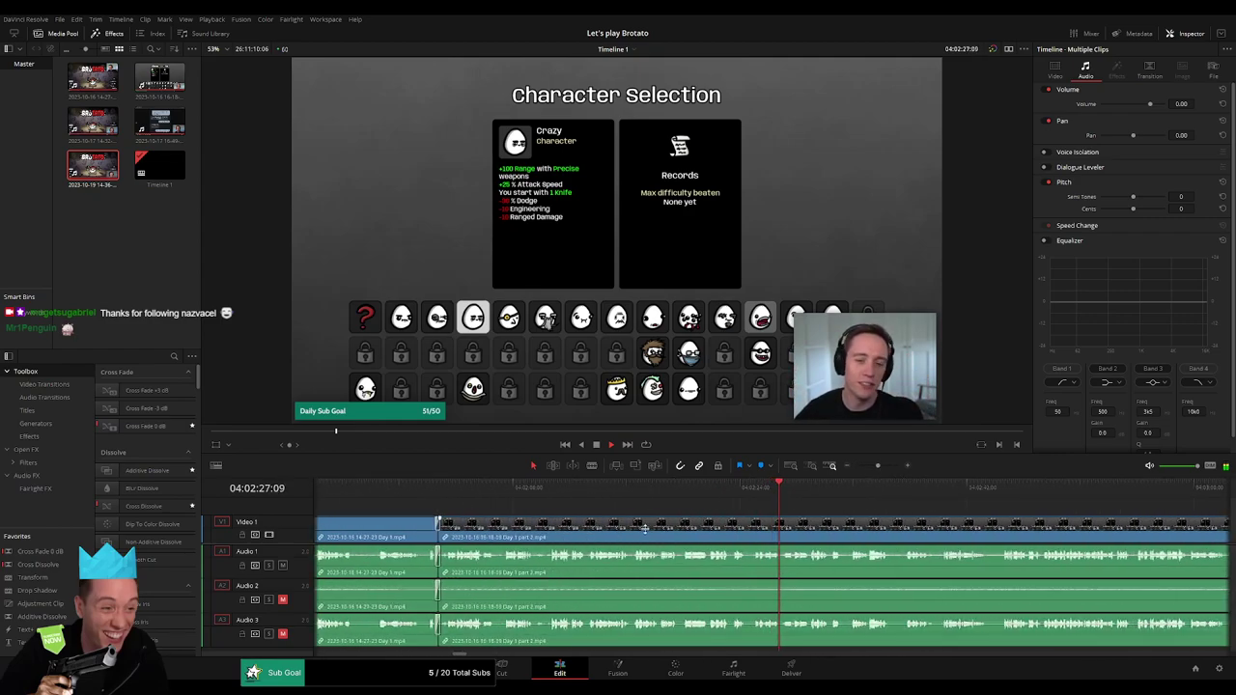
pyautogui.hscroll(2, 541, 522)
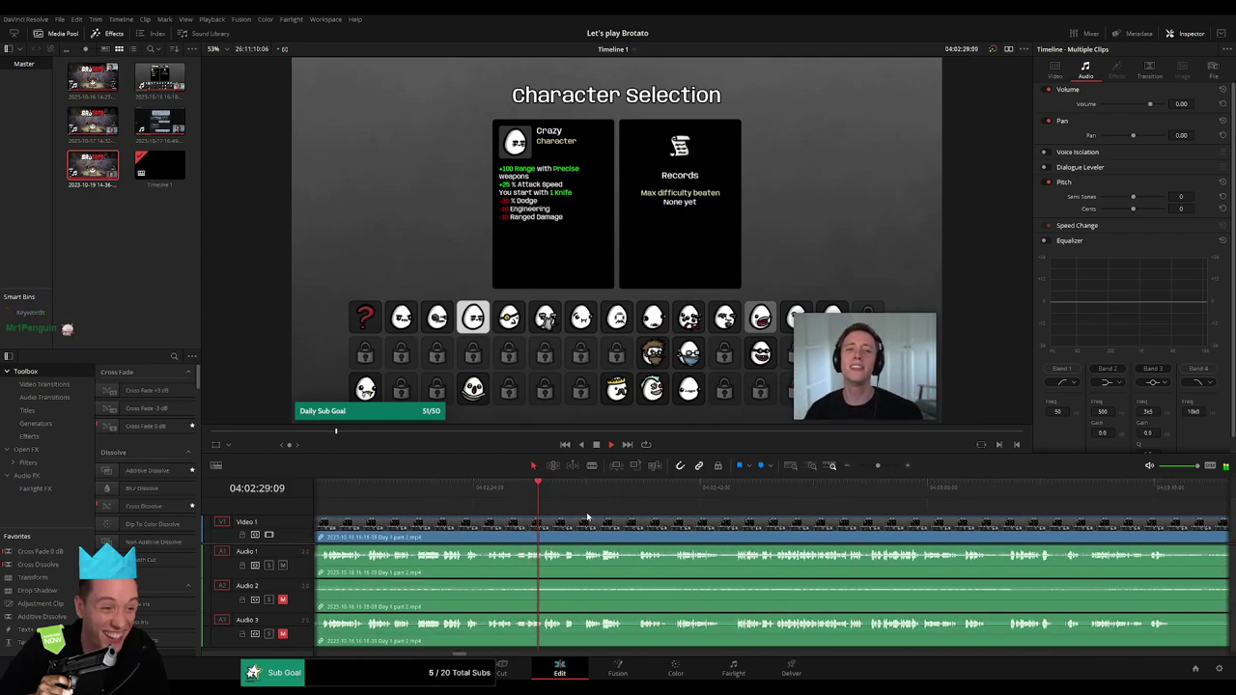
pyautogui.moveTo(877, 465); pyautogui.dragTo(869, 467)
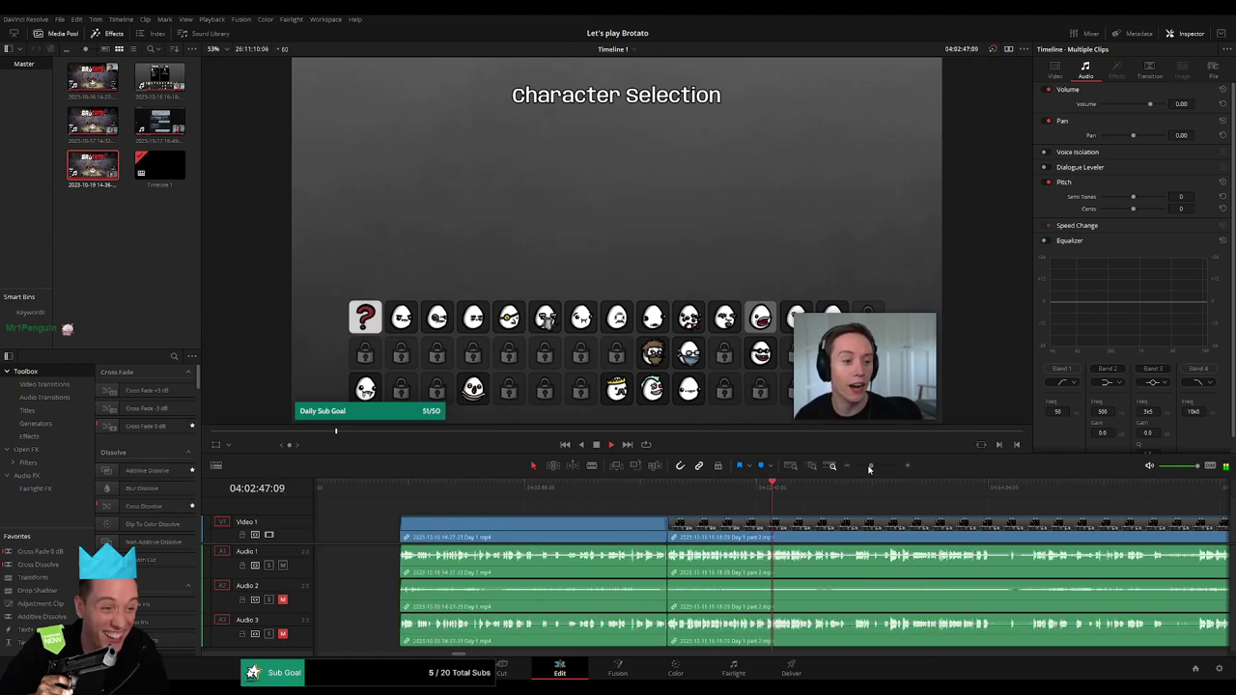
pyautogui.click(588, 492)
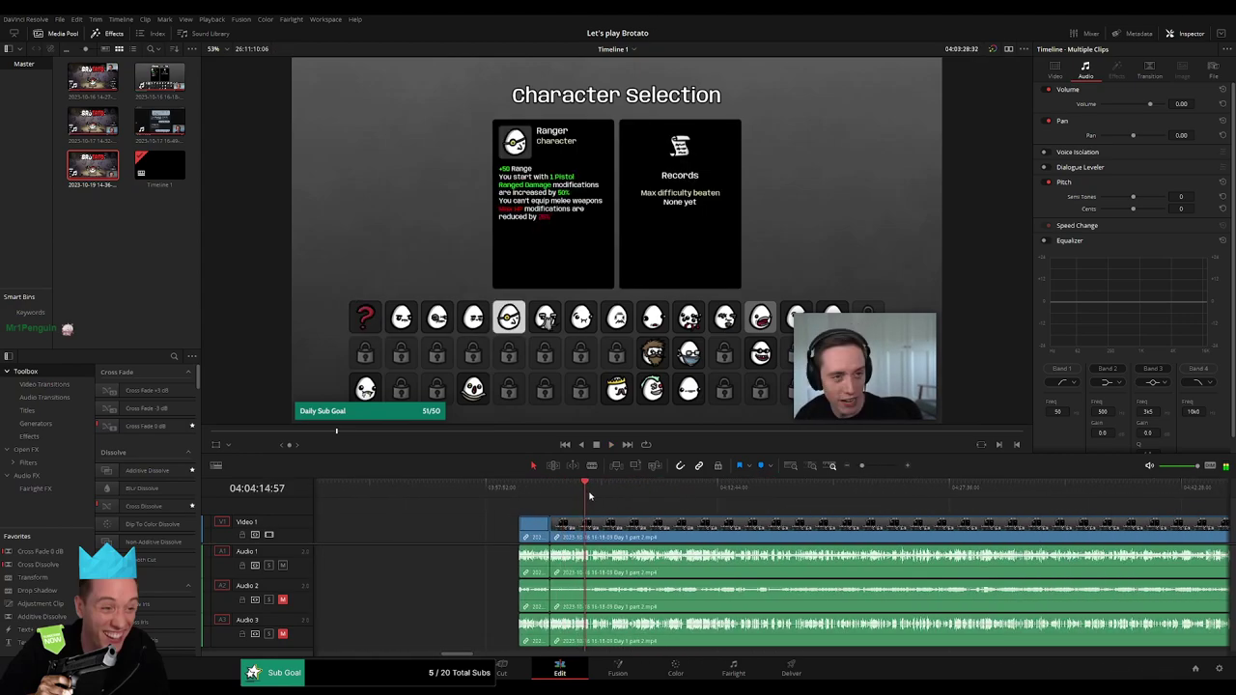
pyautogui.moveTo(590, 495); pyautogui.dragTo(685, 488)
pyautogui.press('space')
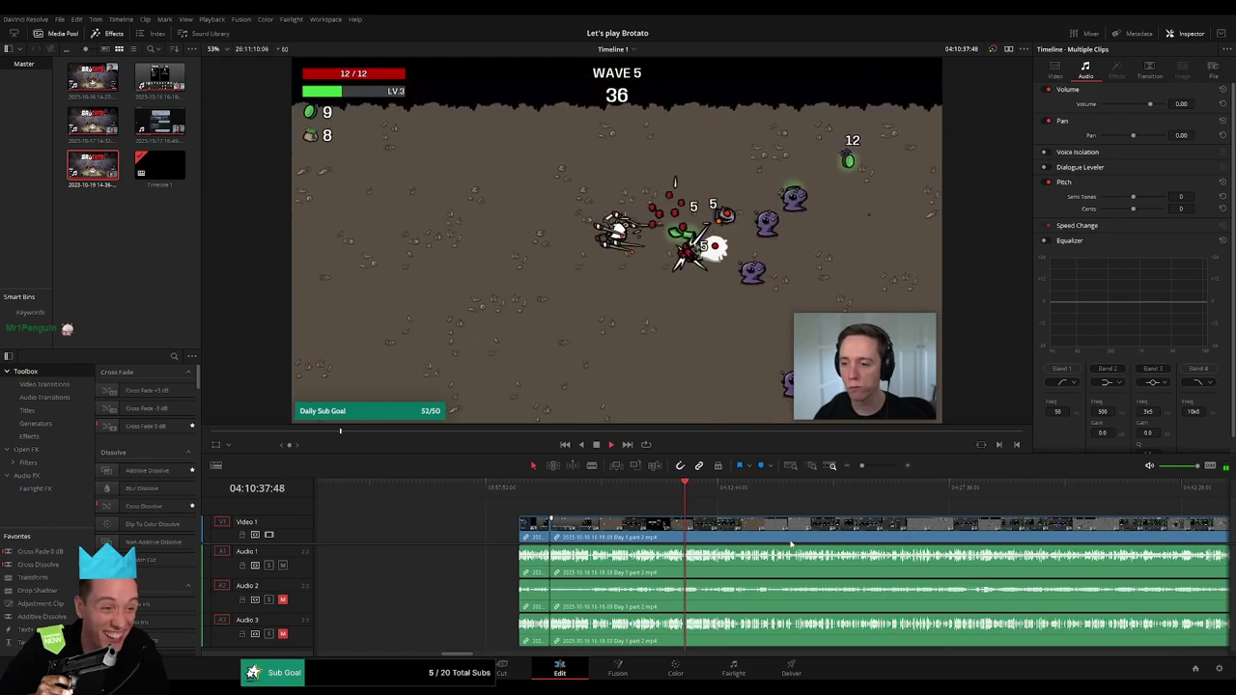
pyautogui.hscroll(3, 790, 547)
pyautogui.moveTo(430, 488)
pyautogui.mouseDown()
pyautogui.moveTo(851, 507)
pyautogui.moveTo(805, 503)
pyautogui.mouseUp()
pyautogui.hscroll(3, 805, 502)
pyautogui.click(549, 493)
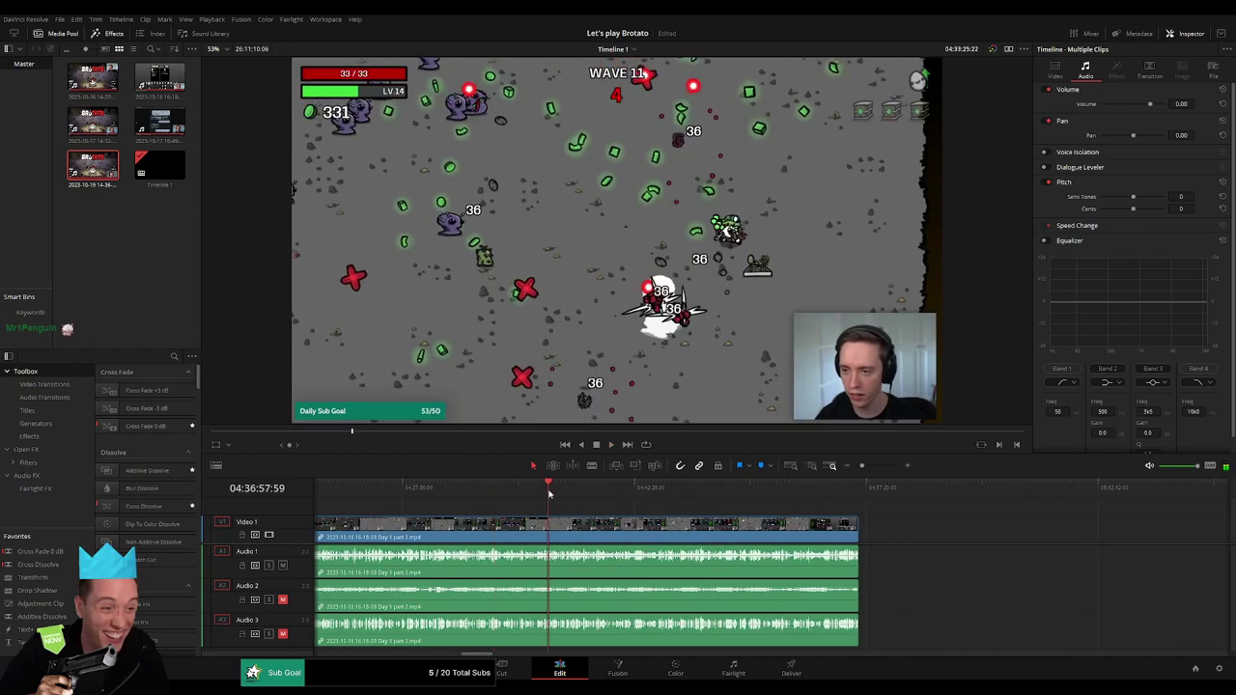
pyautogui.moveTo(549, 493); pyautogui.dragTo(778, 509)
pyautogui.press('space')
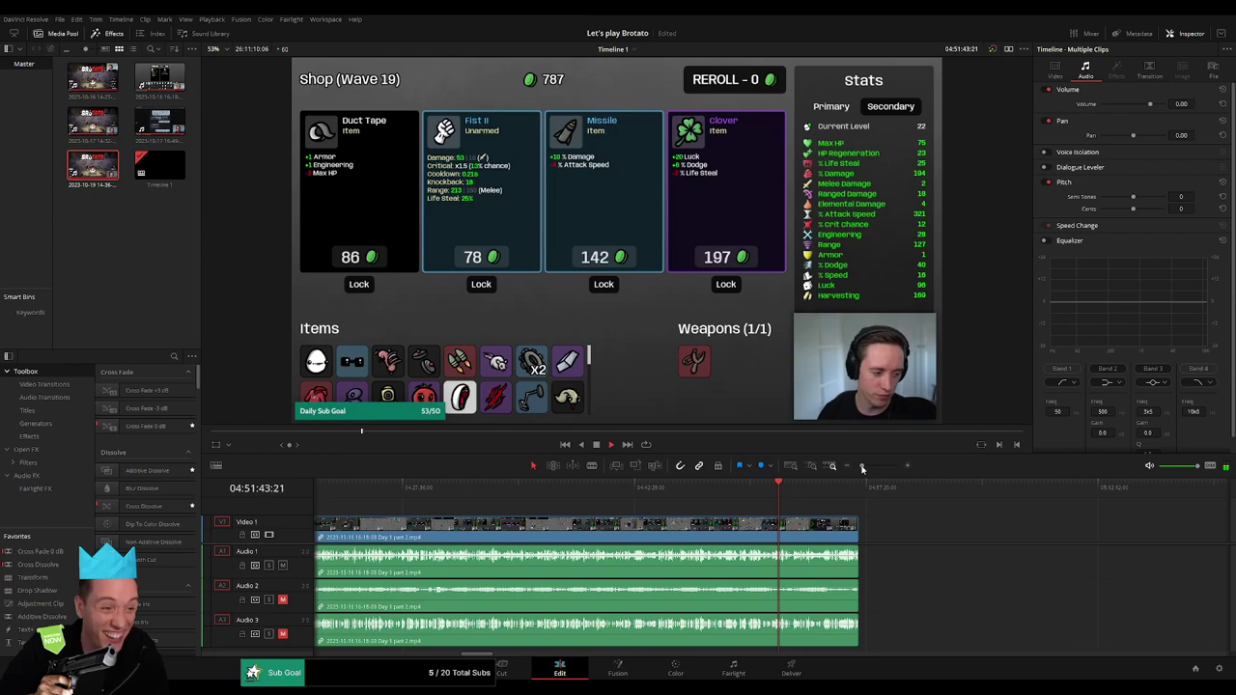
# - Zoom in and fine-tune the playhead to 04:52:08:59 at the Wave 19 shop
pyautogui.moveTo(863, 468); pyautogui.dragTo(876, 471)
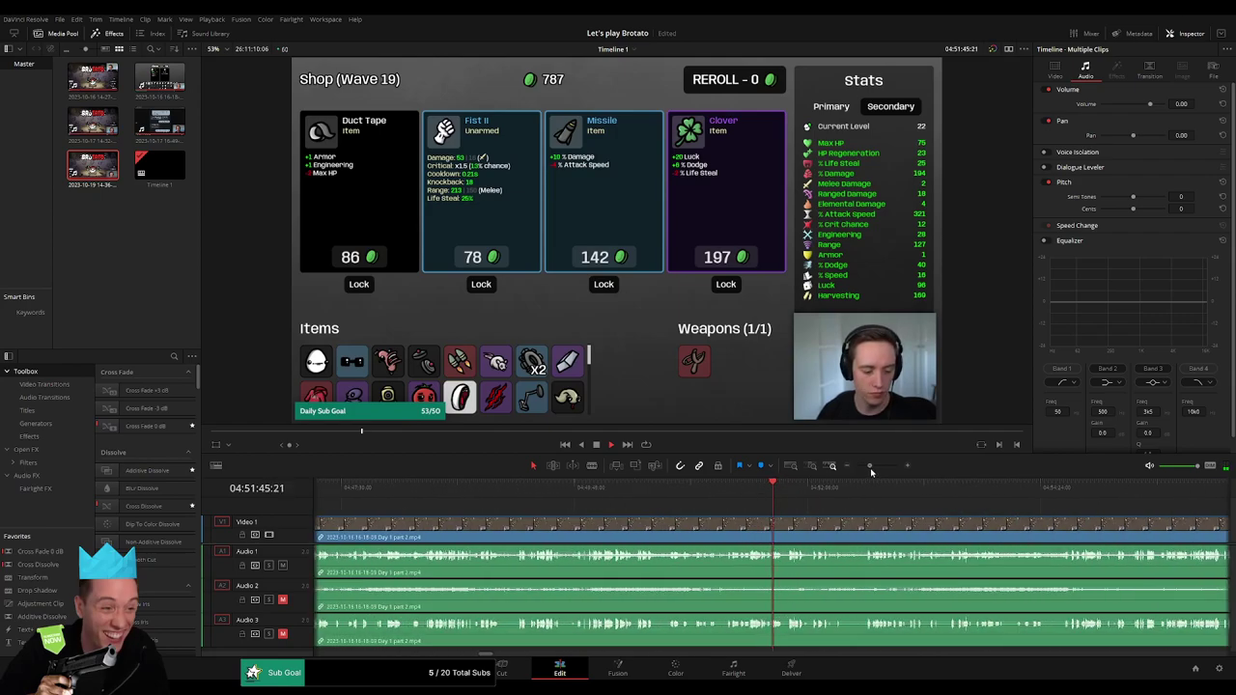
pyautogui.hscroll(3, 689, 527)
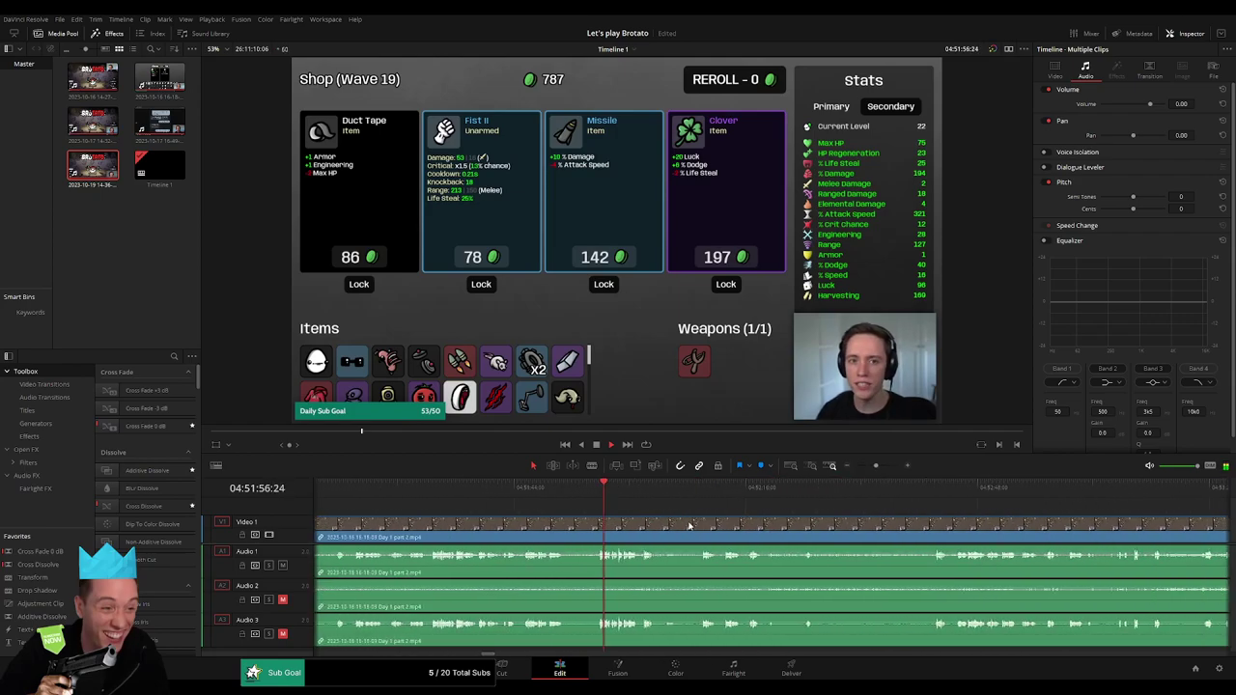
pyautogui.click(704, 488)
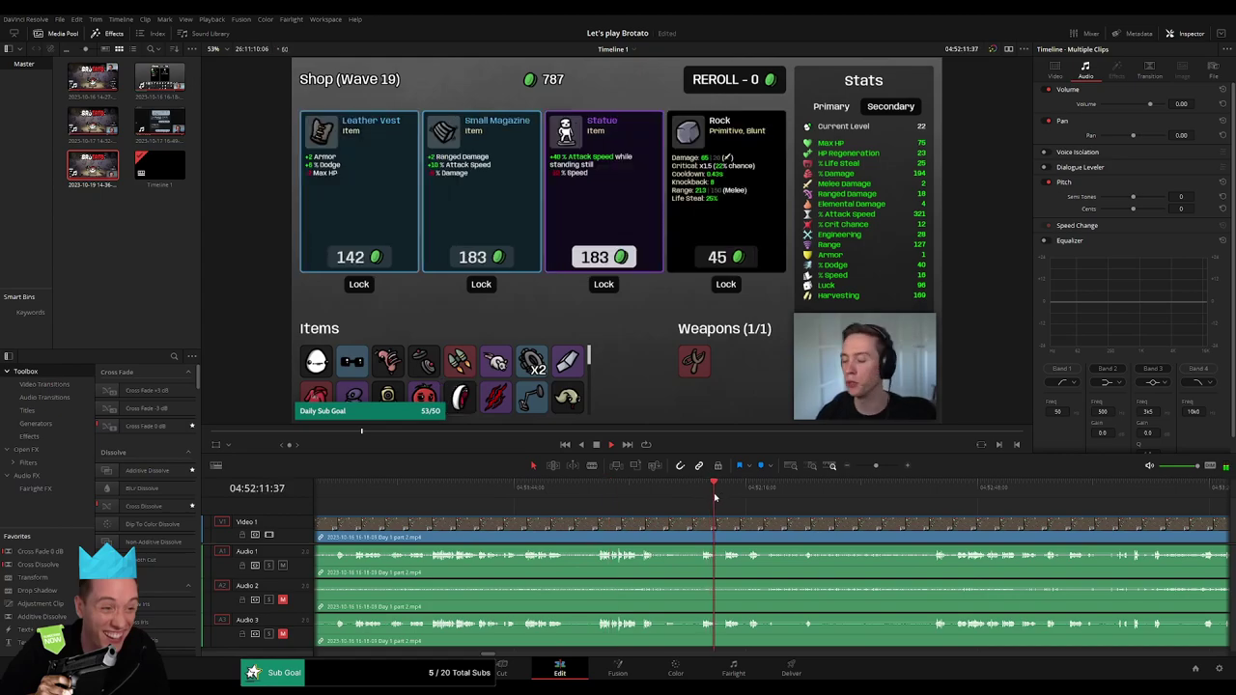
pyautogui.moveTo(715, 497); pyautogui.dragTo(729, 497)
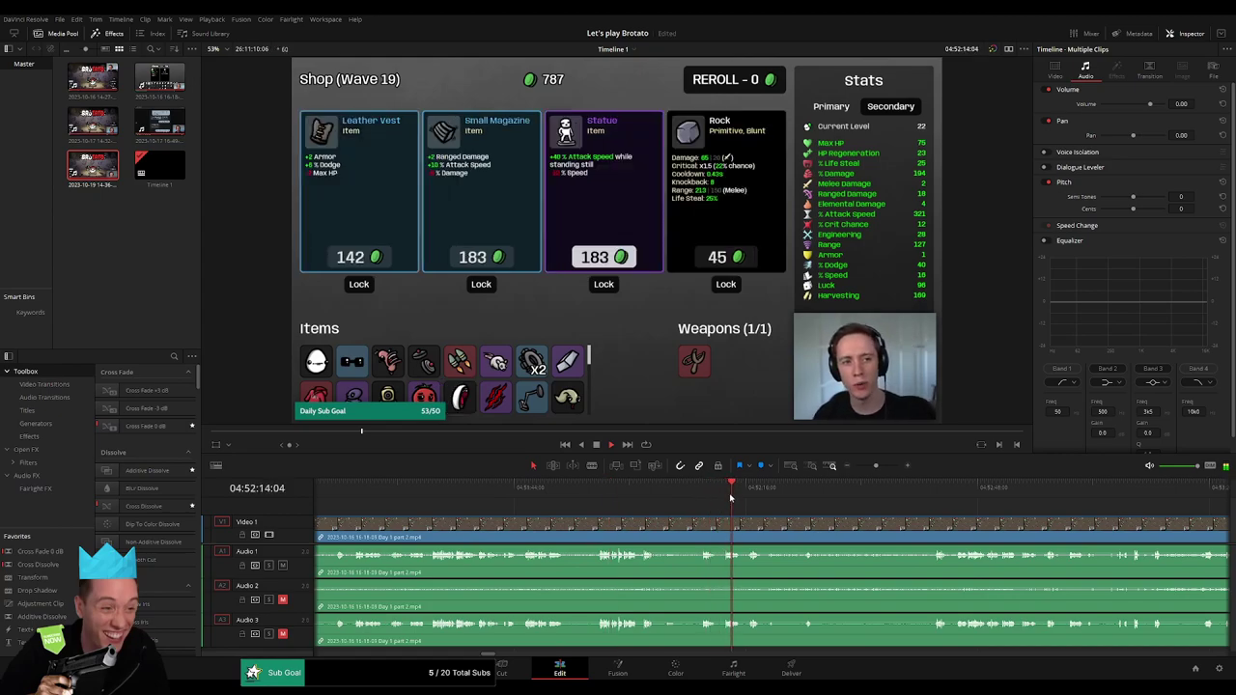
pyautogui.scroll(2, 763, 512)
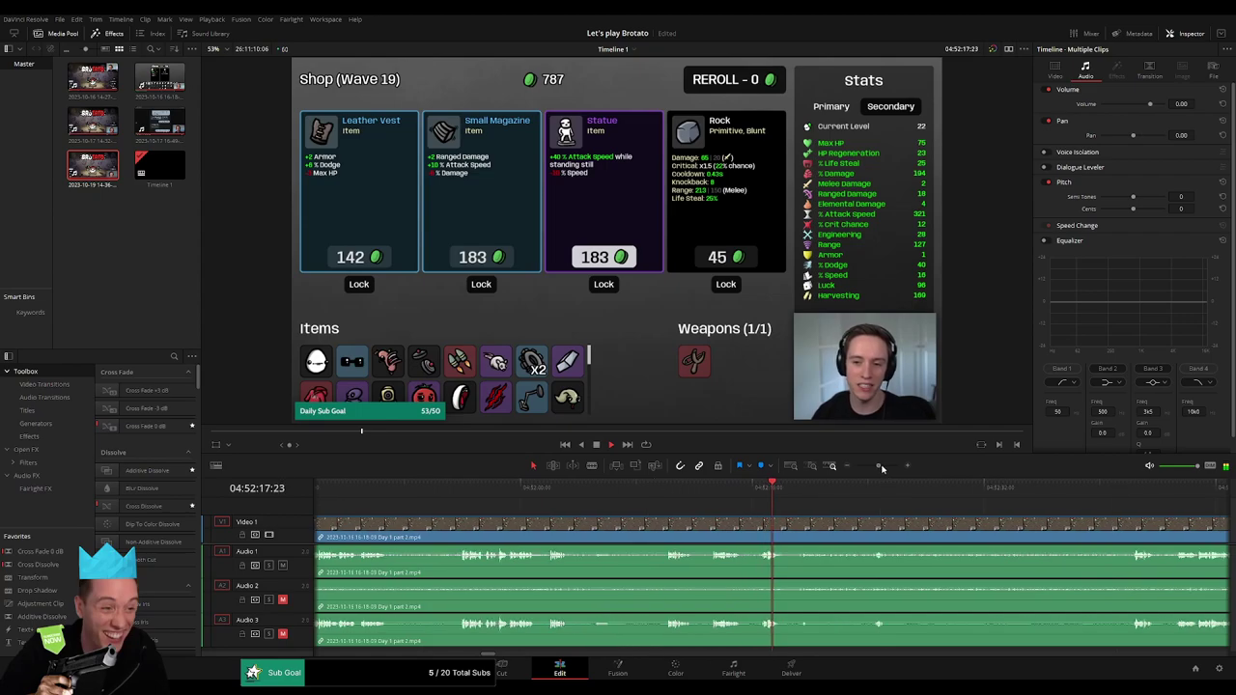
pyautogui.click(599, 494)
pyautogui.moveTo(599, 495); pyautogui.dragTo(534, 507)
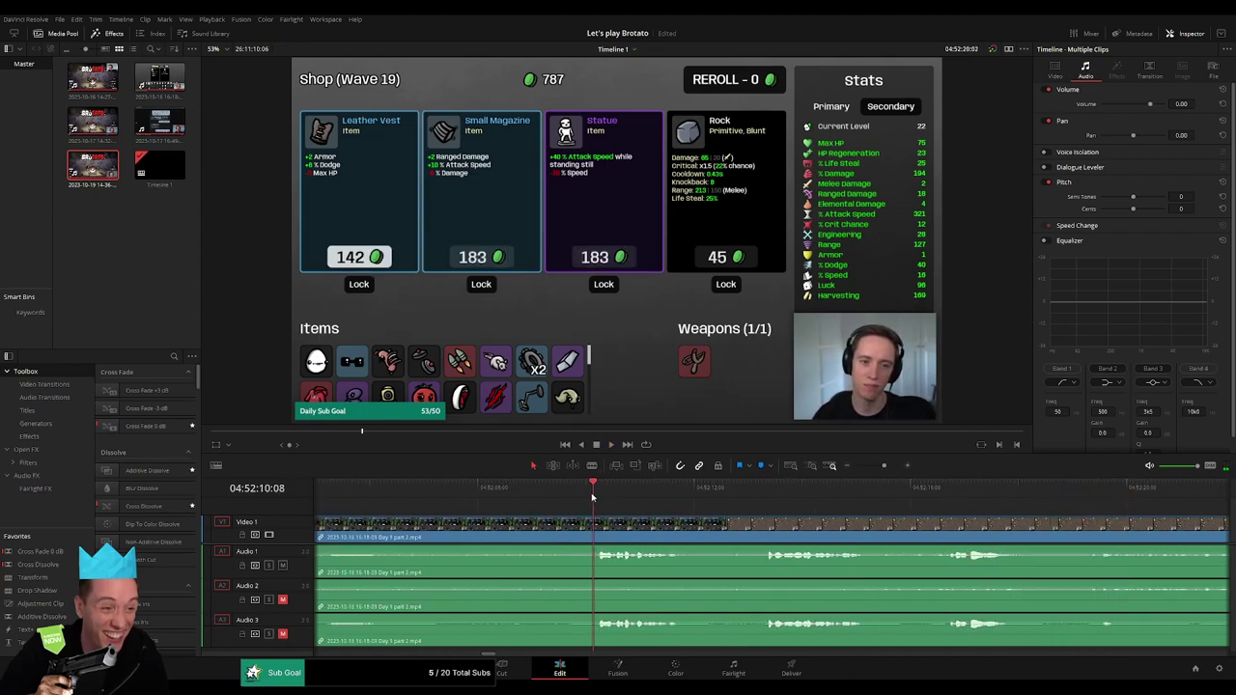
# - Blade all tracks at 04:52:09, add audio fades on both sides of the cut, and play it
pyautogui.click(534, 531)
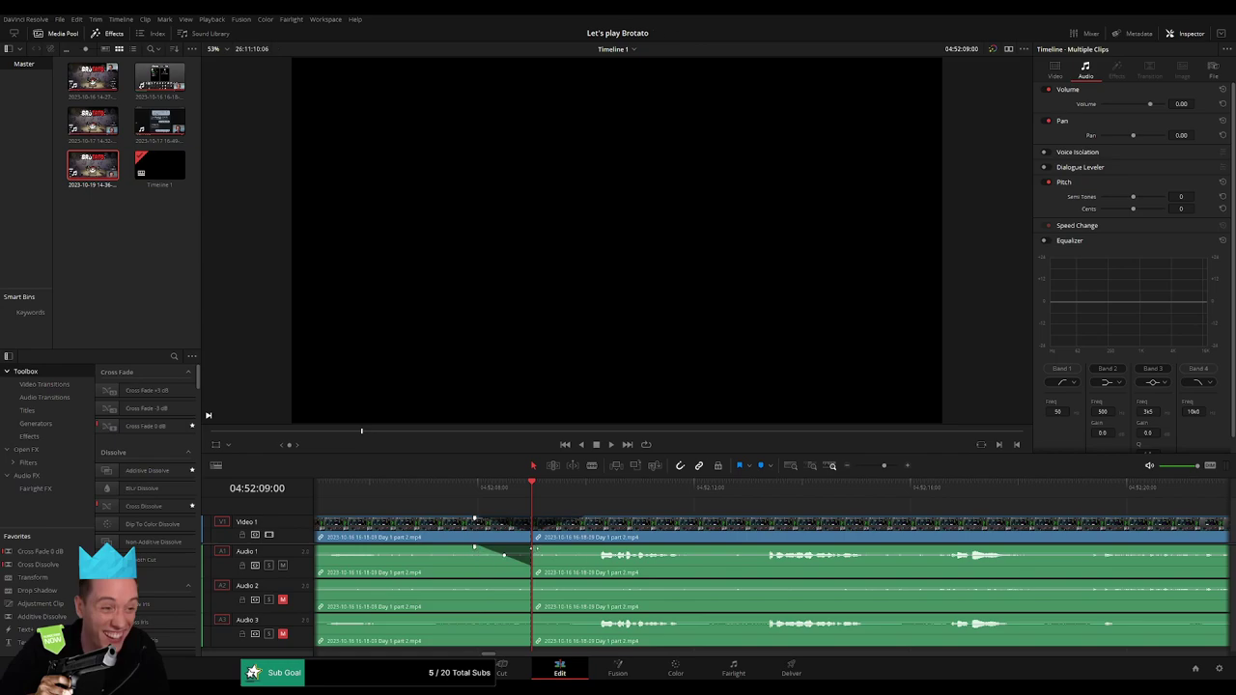
pyautogui.moveTo(532, 547); pyautogui.dragTo(575, 548)
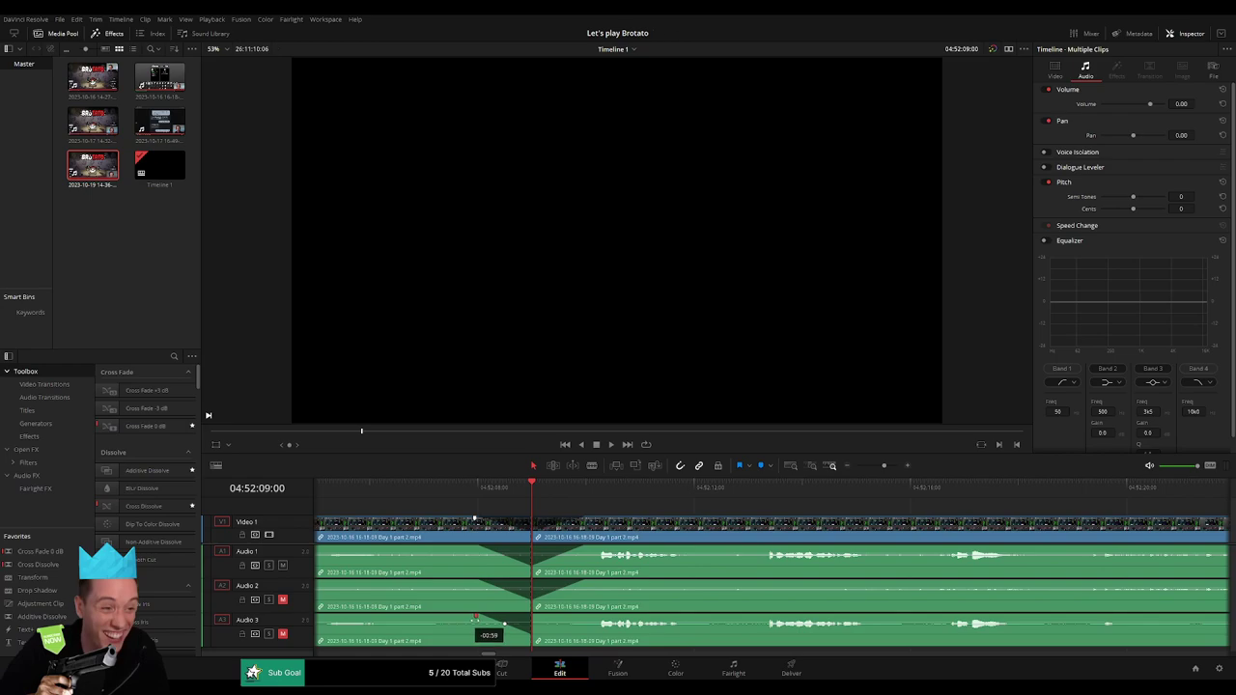
pyautogui.moveTo(550, 615); pyautogui.dragTo(587, 615)
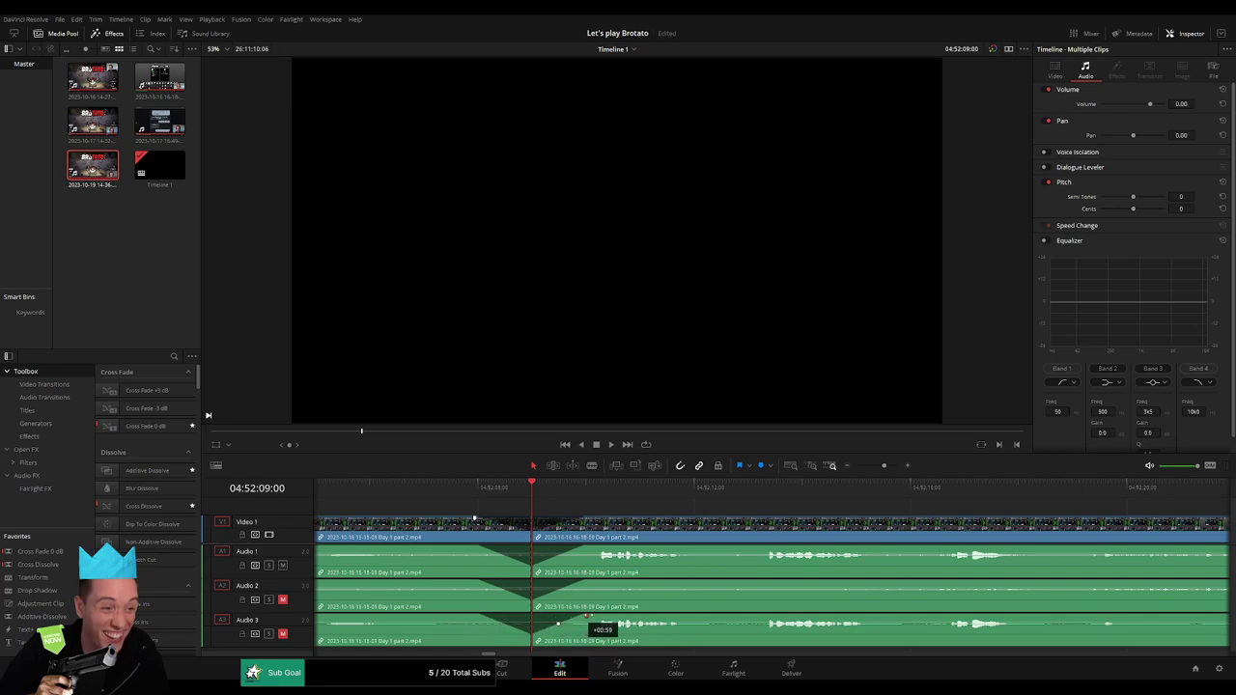
pyautogui.press('space')
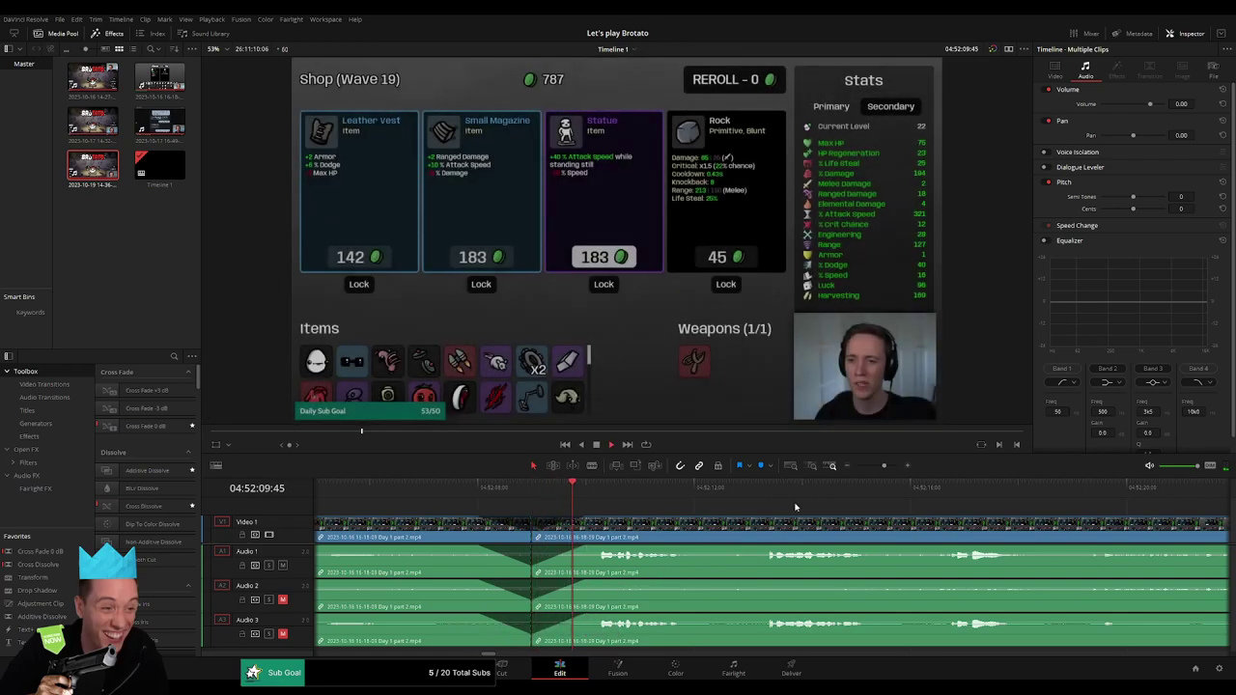
pyautogui.moveTo(883, 466); pyautogui.dragTo(855, 466)
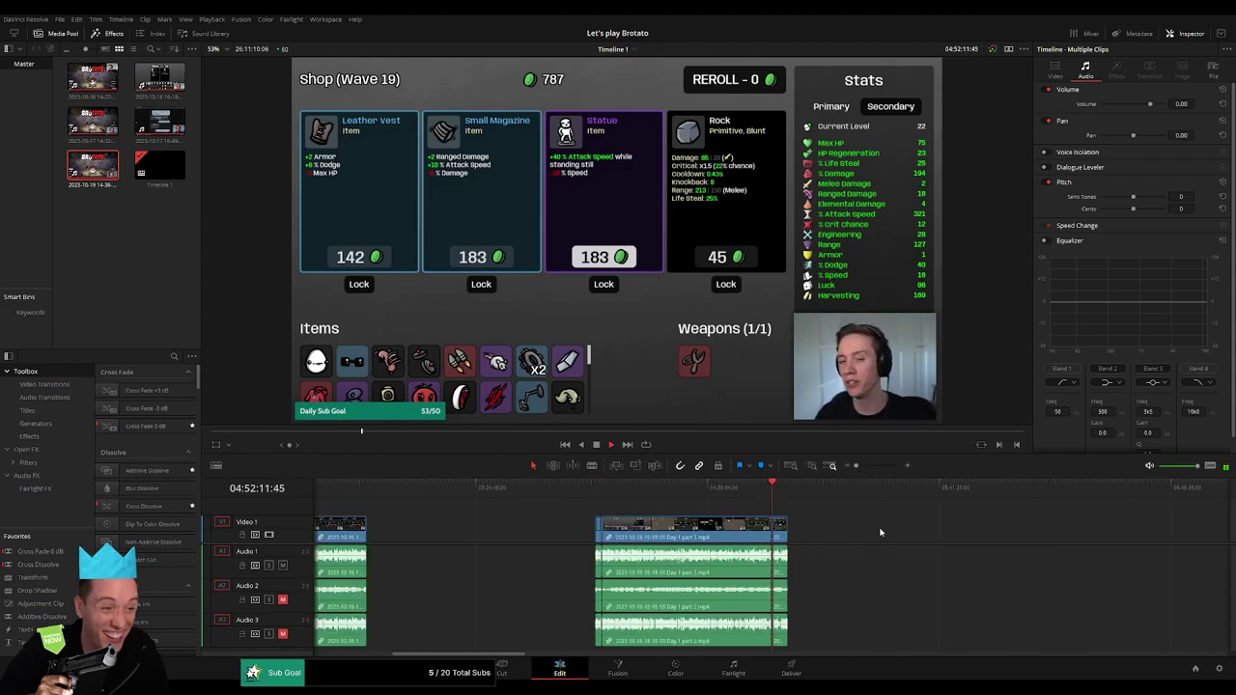
# - Return to the timeline start and move the later clip section far down the timeline
pyautogui.hscroll(5, 663, 513)
pyautogui.hscroll(-2, 734, 525)
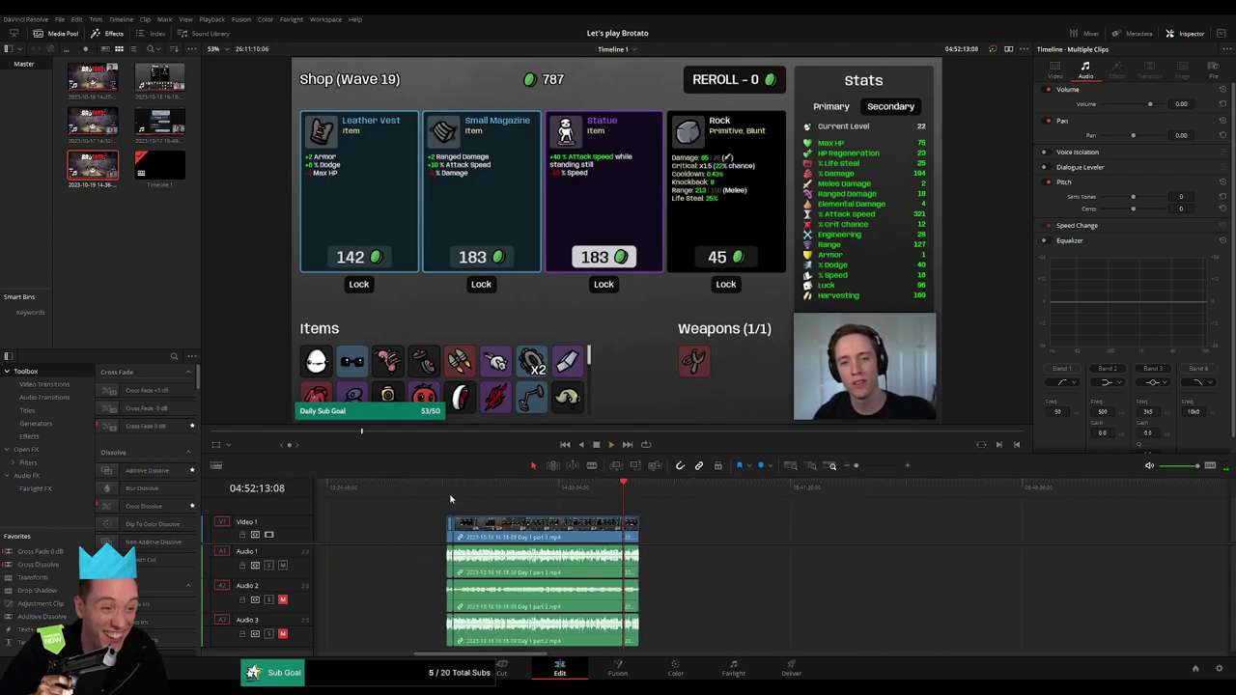
pyautogui.press('Home')
pyautogui.scroll(-3, 555, 517)
pyautogui.scroll(-2, 767, 499)
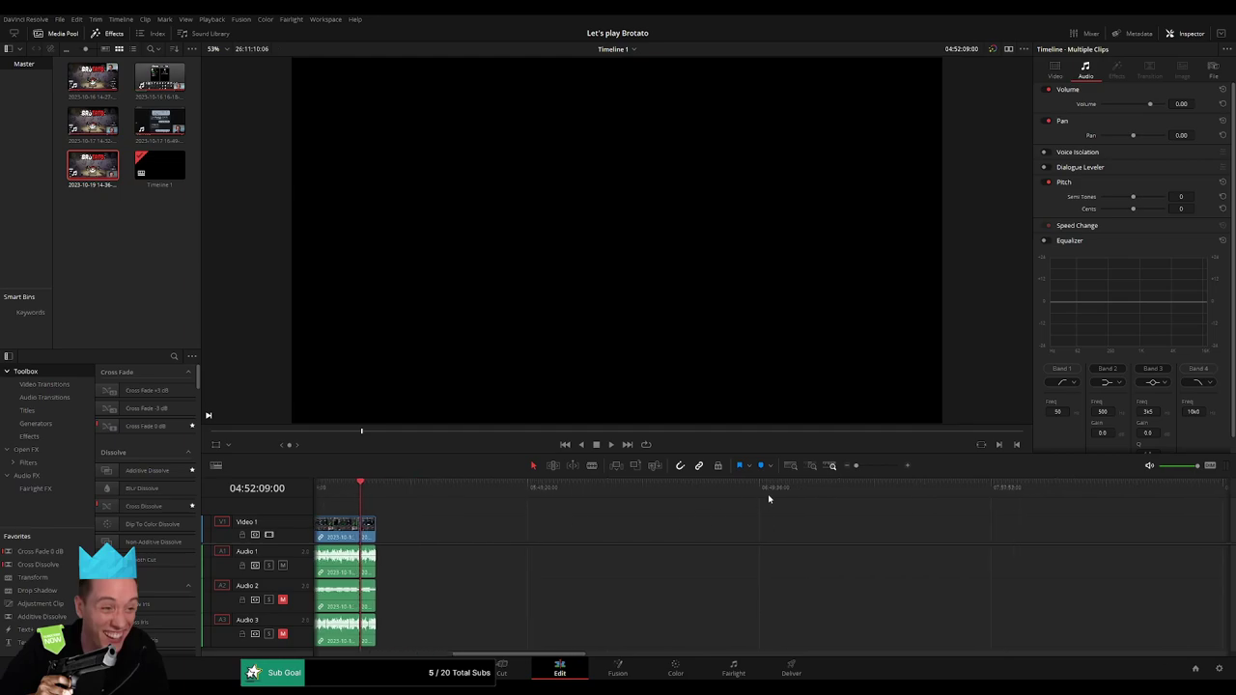
pyautogui.scroll(5, 863, 470)
pyautogui.scroll(-2, 921, 542)
pyautogui.scroll(-2, 423, 527)
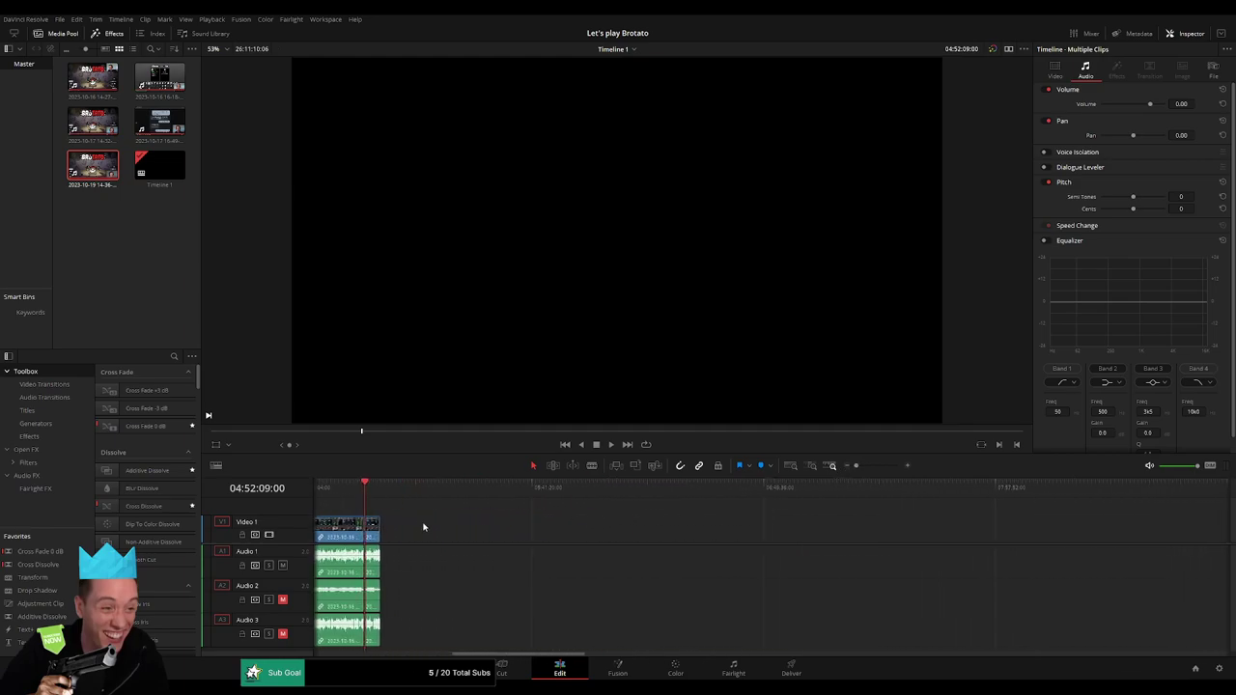
pyautogui.moveTo(372, 536); pyautogui.dragTo(998, 537)
pyautogui.click(598, 533)
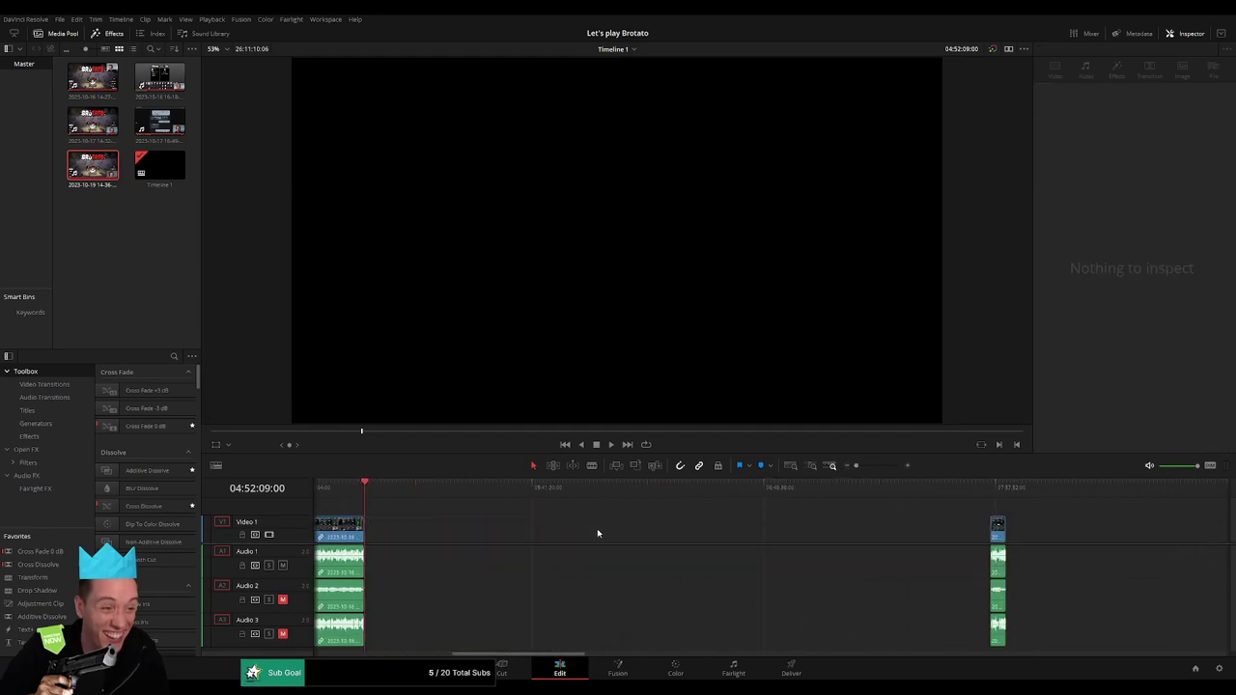
# - Place the playhead at 06:00:00 and move the Day 2 clip to start there
pyautogui.moveTo(533, 504); pyautogui.dragTo(619, 513)
pyautogui.moveTo(842, 469); pyautogui.dragTo(874, 469)
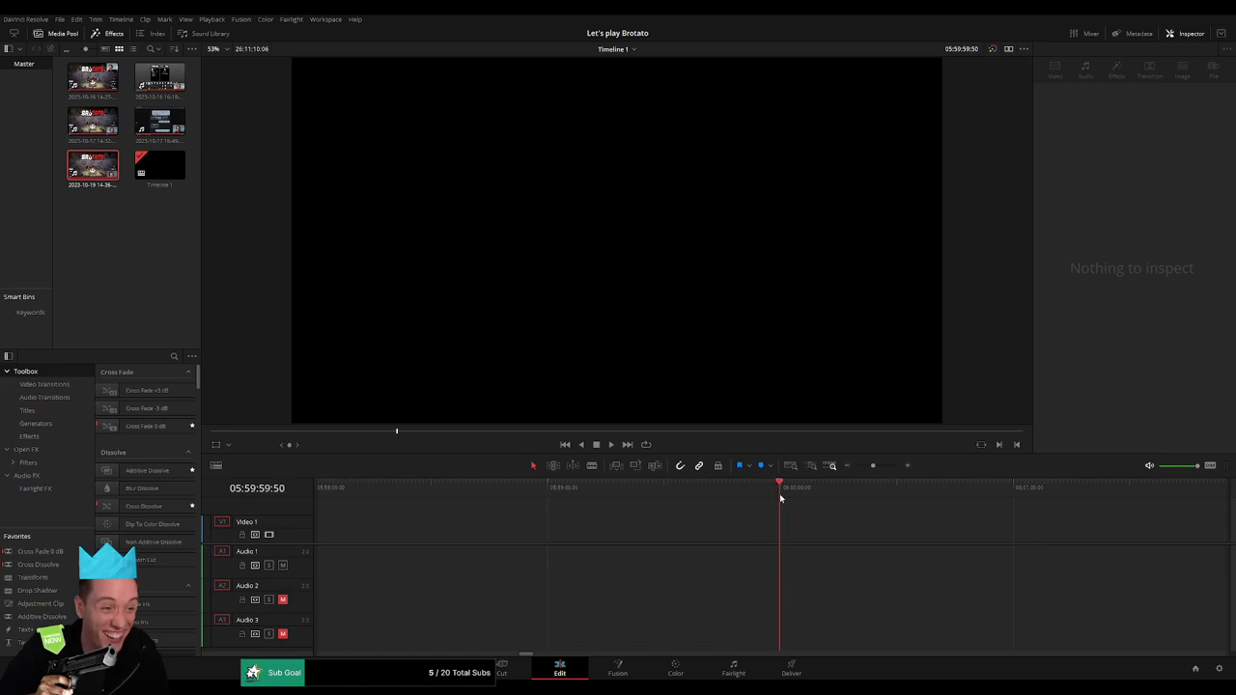
pyautogui.moveTo(781, 498); pyautogui.dragTo(782, 498)
pyautogui.scroll(-3, 877, 503)
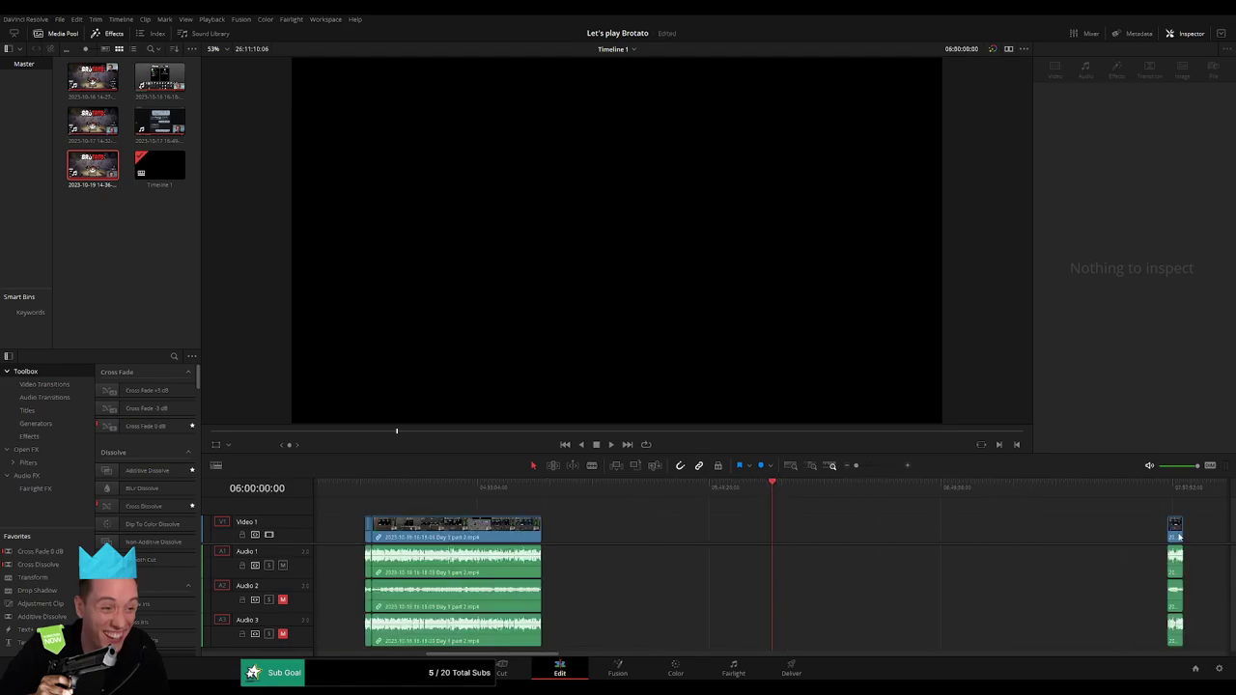
pyautogui.moveTo(1179, 537); pyautogui.dragTo(792, 546)
pyautogui.hscroll(5, 966, 541)
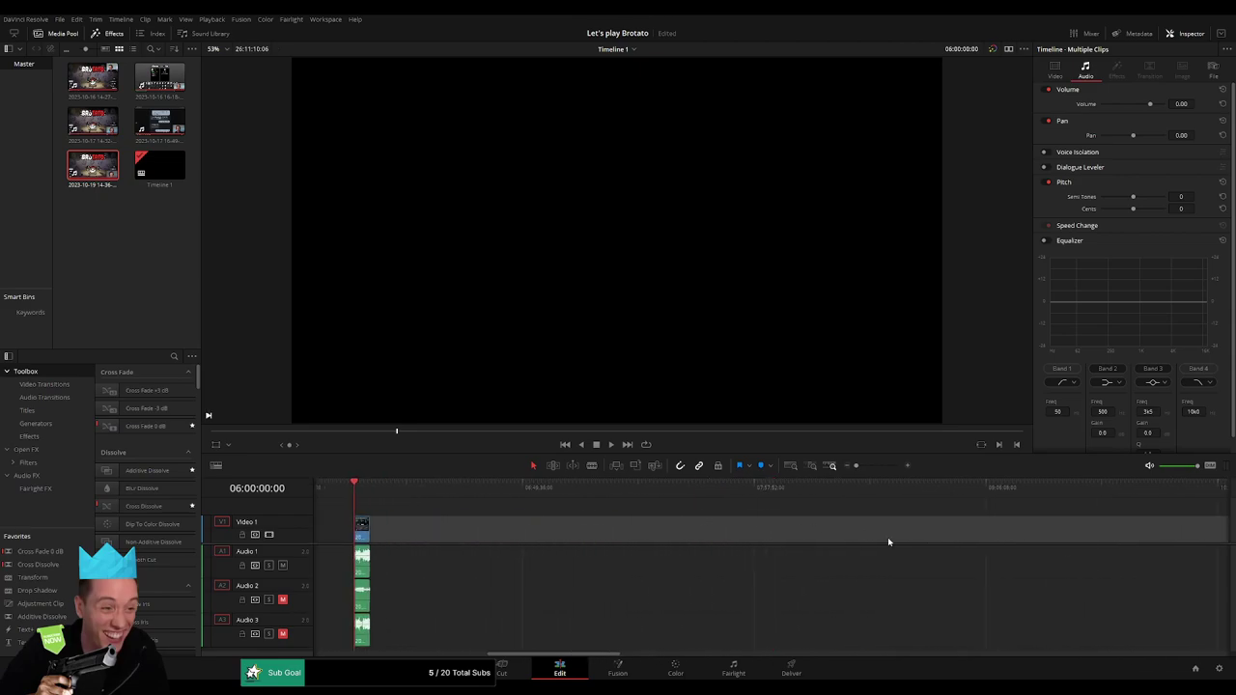
pyautogui.hscroll(5, 720, 534)
pyautogui.hscroll(5, 591, 528)
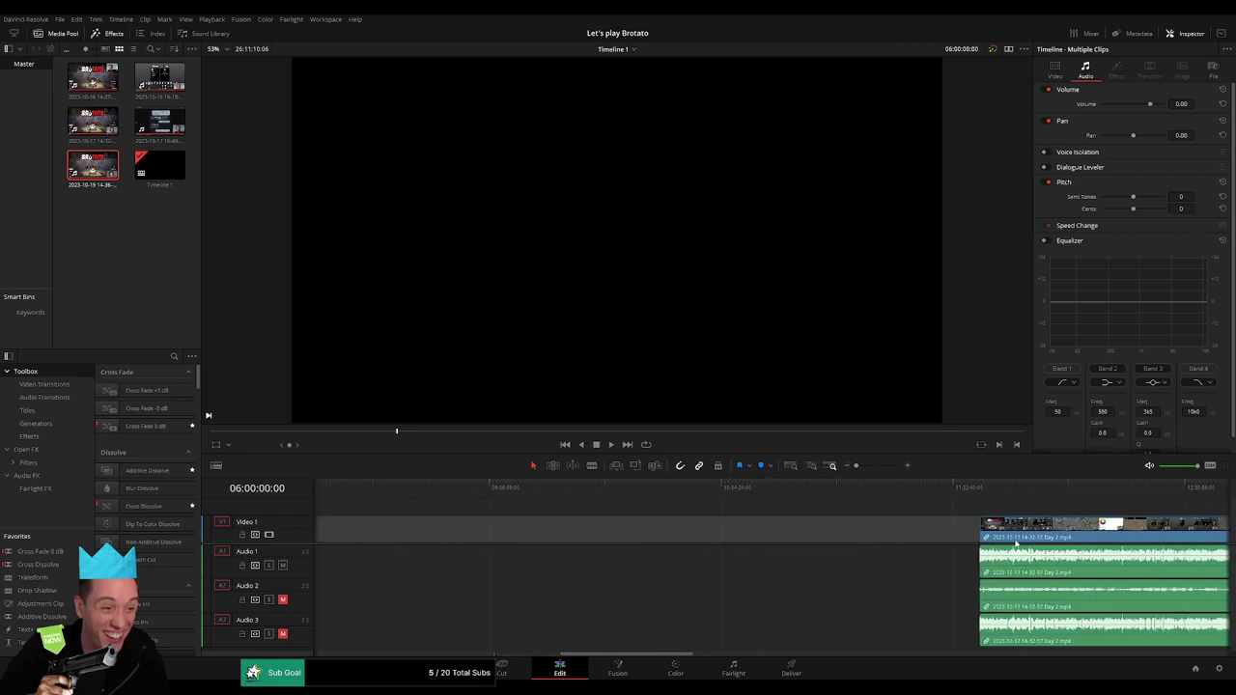
pyautogui.moveTo(1016, 544); pyautogui.dragTo(536, 513)
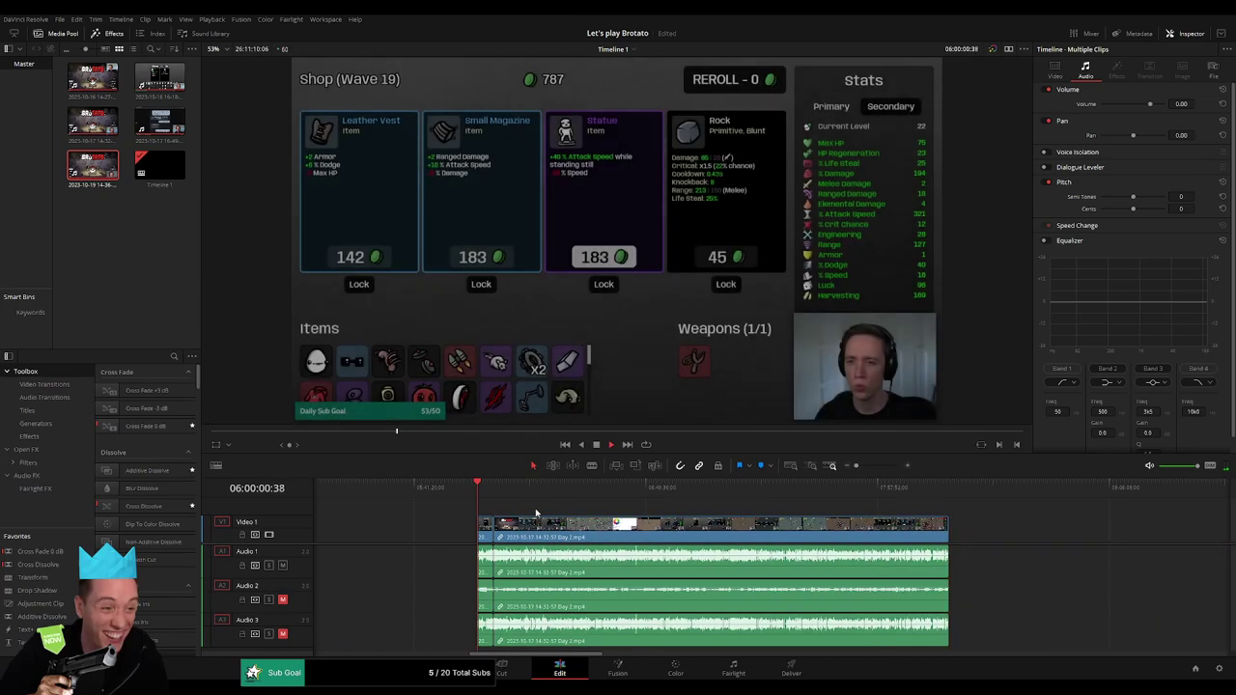
# - Play back the start of the Day 2 clip and a later point in it
pyautogui.press('space')
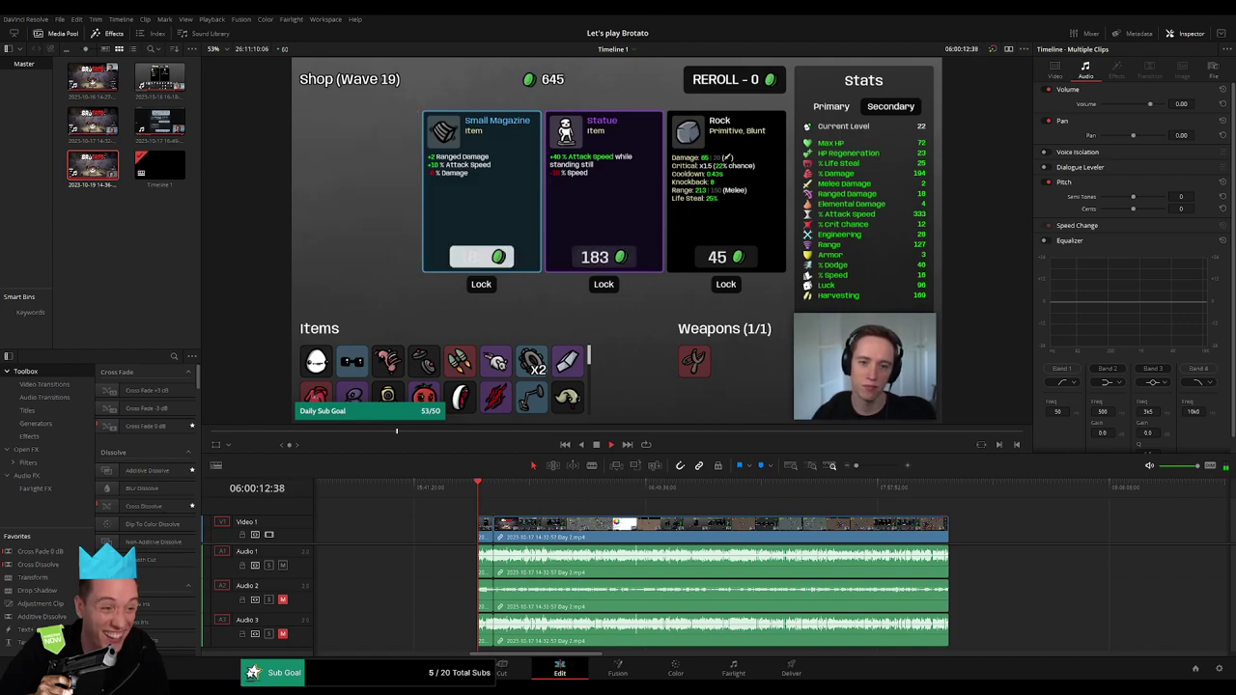
pyautogui.click(868, 487)
pyautogui.click(908, 486)
pyautogui.press('space')
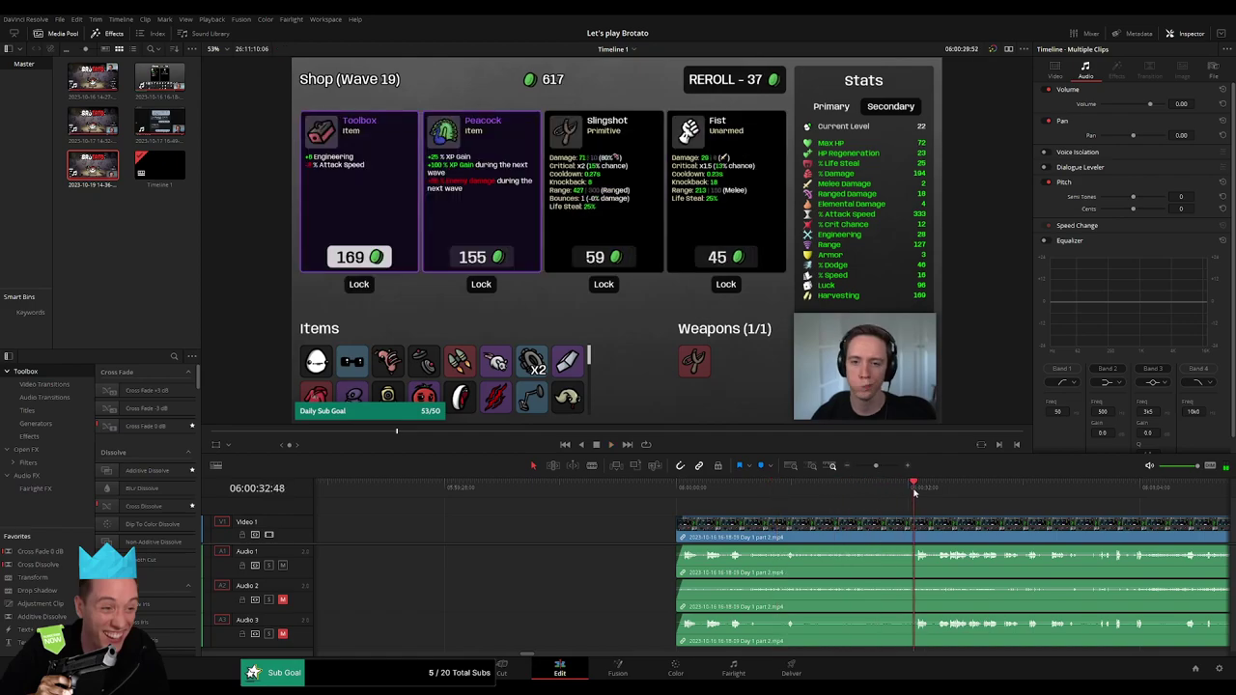
pyautogui.moveTo(877, 466); pyautogui.dragTo(869, 466)
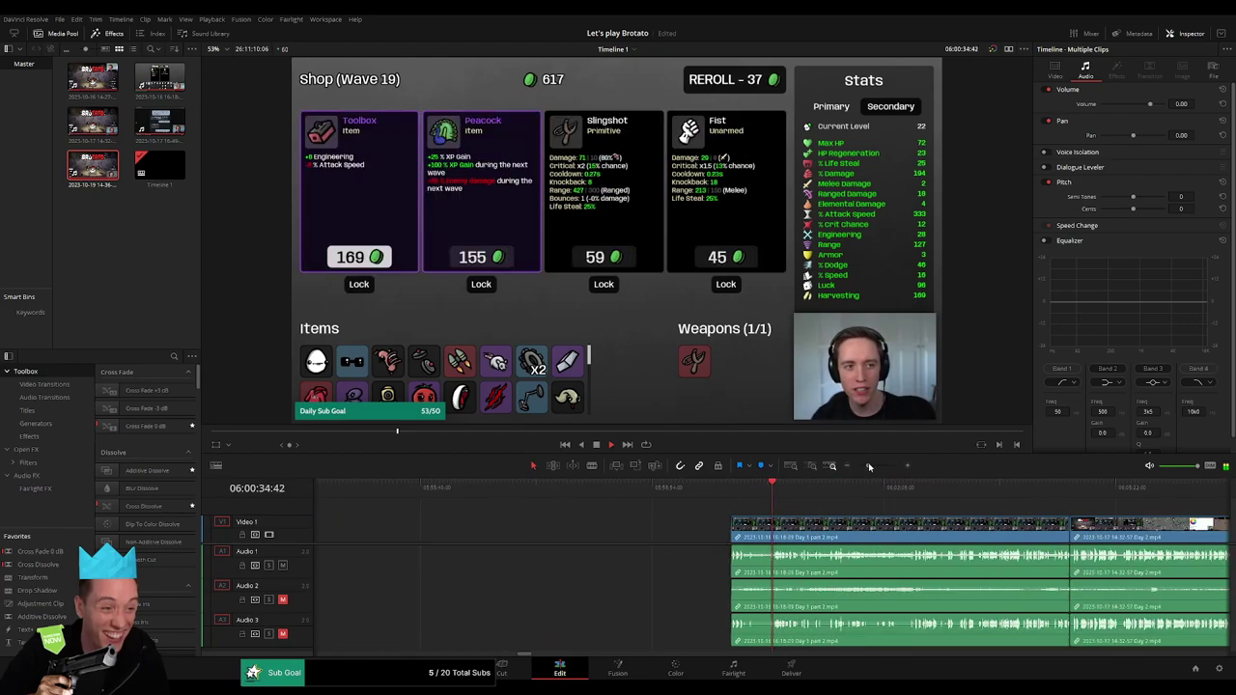
# - Zoom in on the Day 1 part 2 / Day 2 join and add a cross dissolve with Ctrl+T
pyautogui.hscroll(5, 889, 519)
pyautogui.click(585, 493)
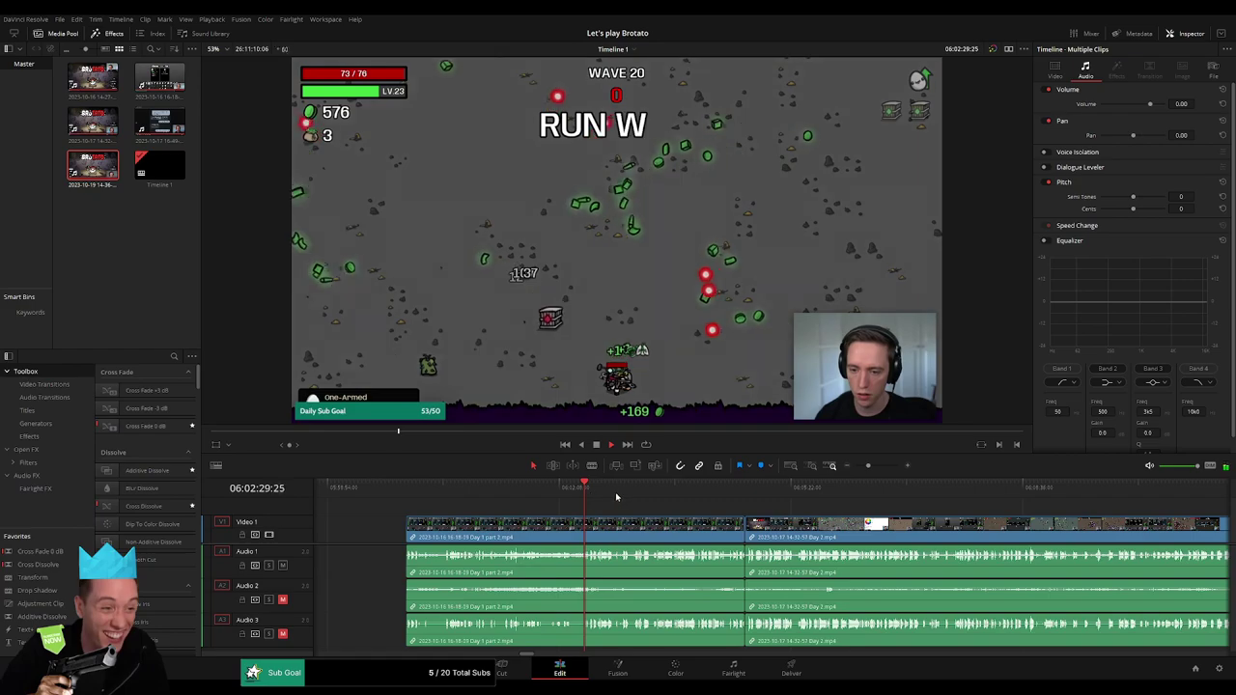
pyautogui.click(712, 492)
pyautogui.click(788, 488)
pyautogui.hotkey('ctrl', '=')
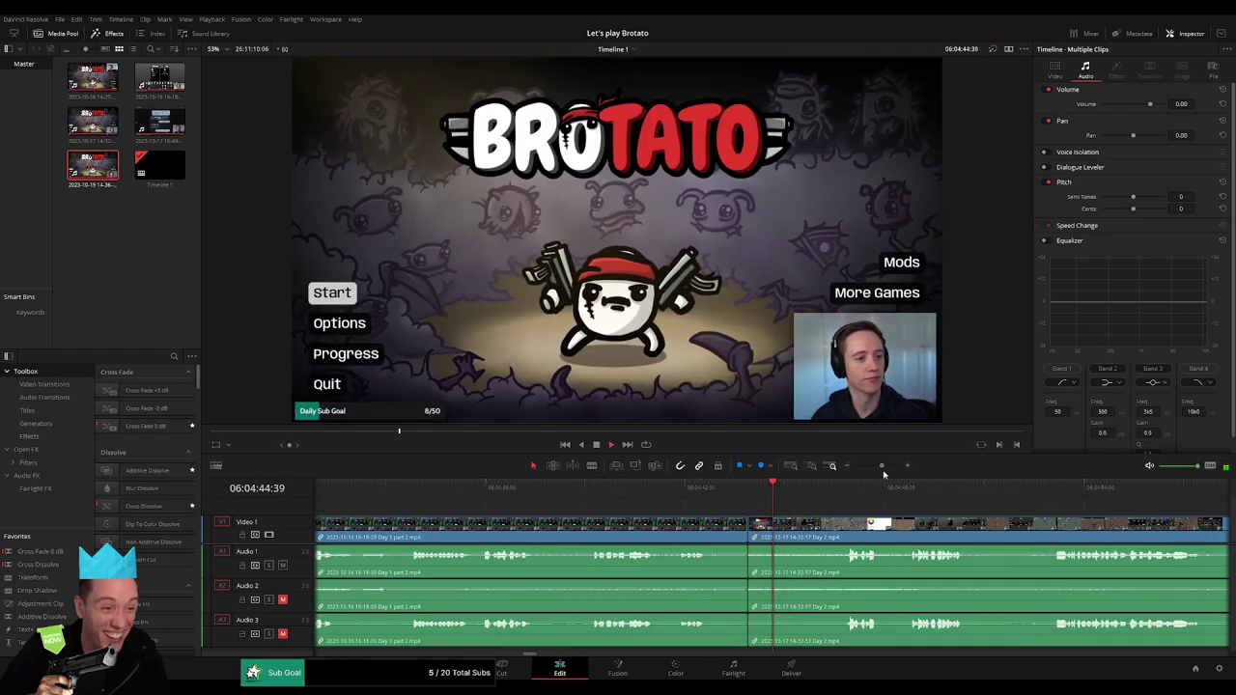
pyautogui.click(541, 494)
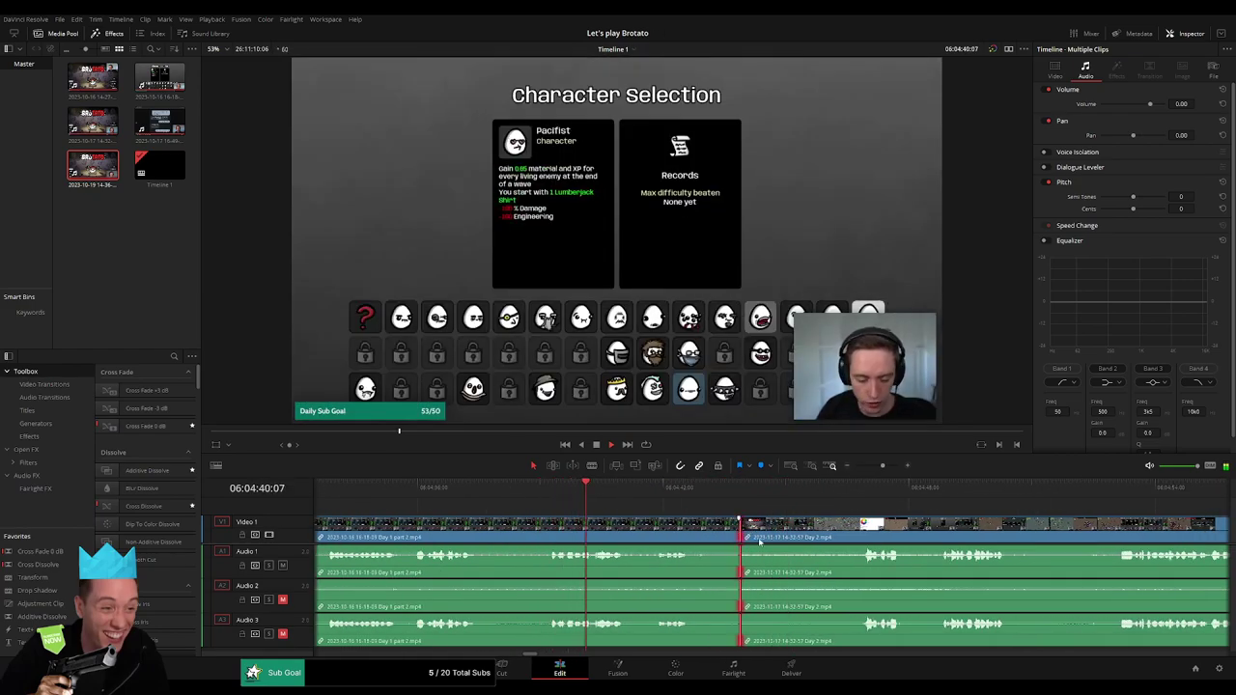
pyautogui.hotkey('ctrl', 't')
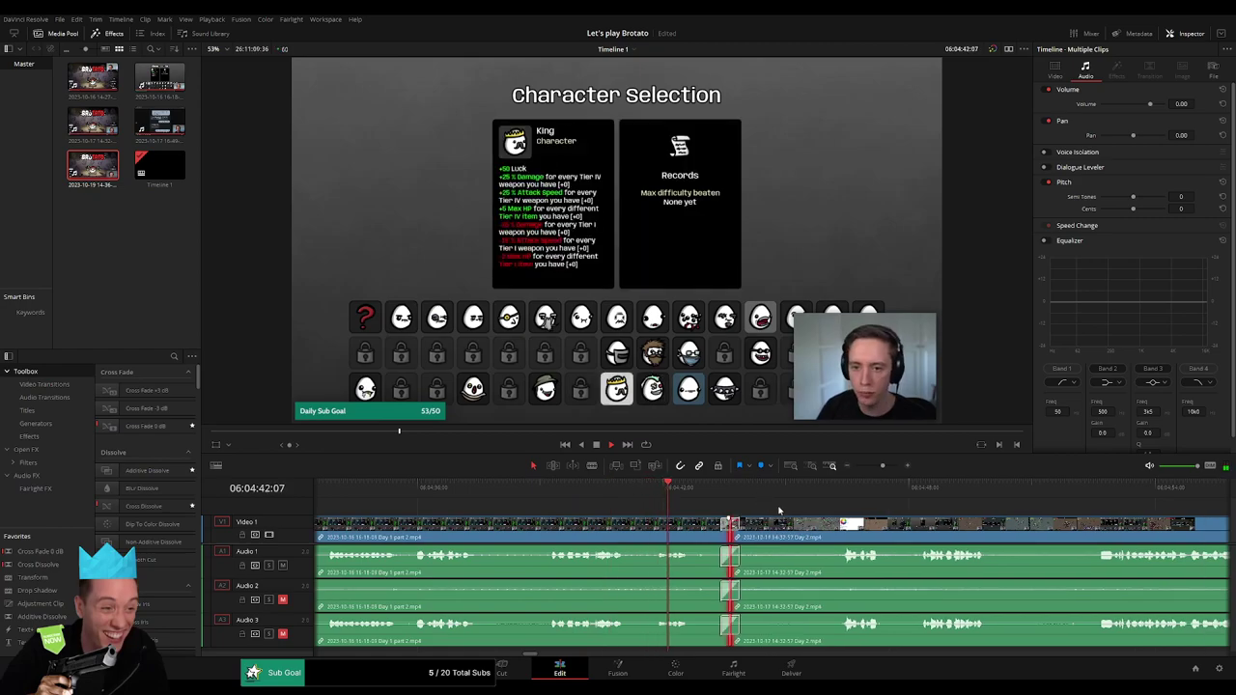
# - Preview the new transition by jumping into the Day 2 footage
pyautogui.click(759, 511)
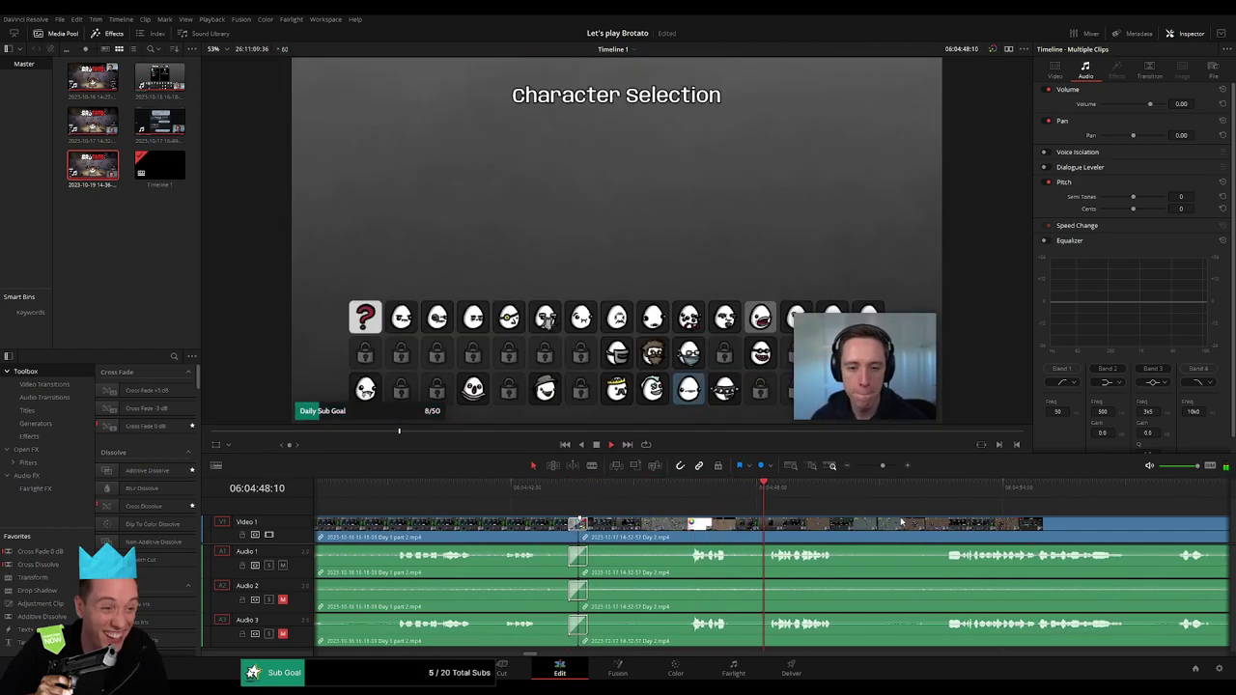
pyautogui.hscroll(3, 653, 512)
pyautogui.click(745, 507)
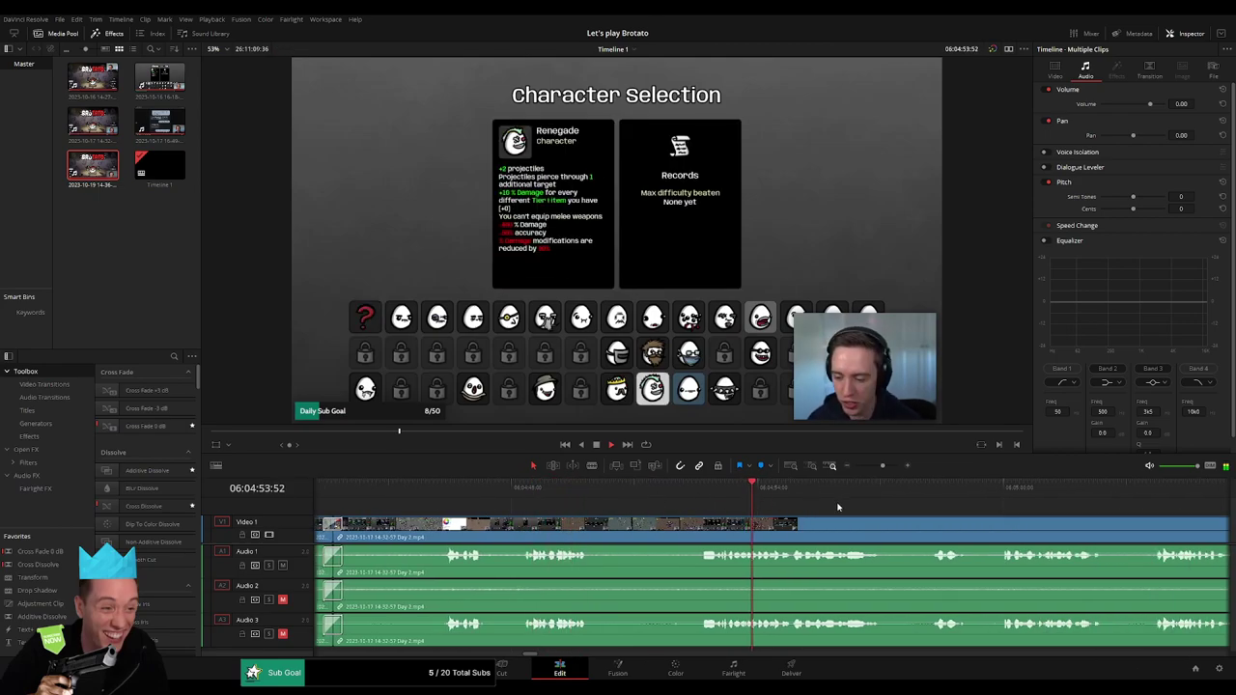
pyautogui.moveTo(880, 468); pyautogui.dragTo(847, 472)
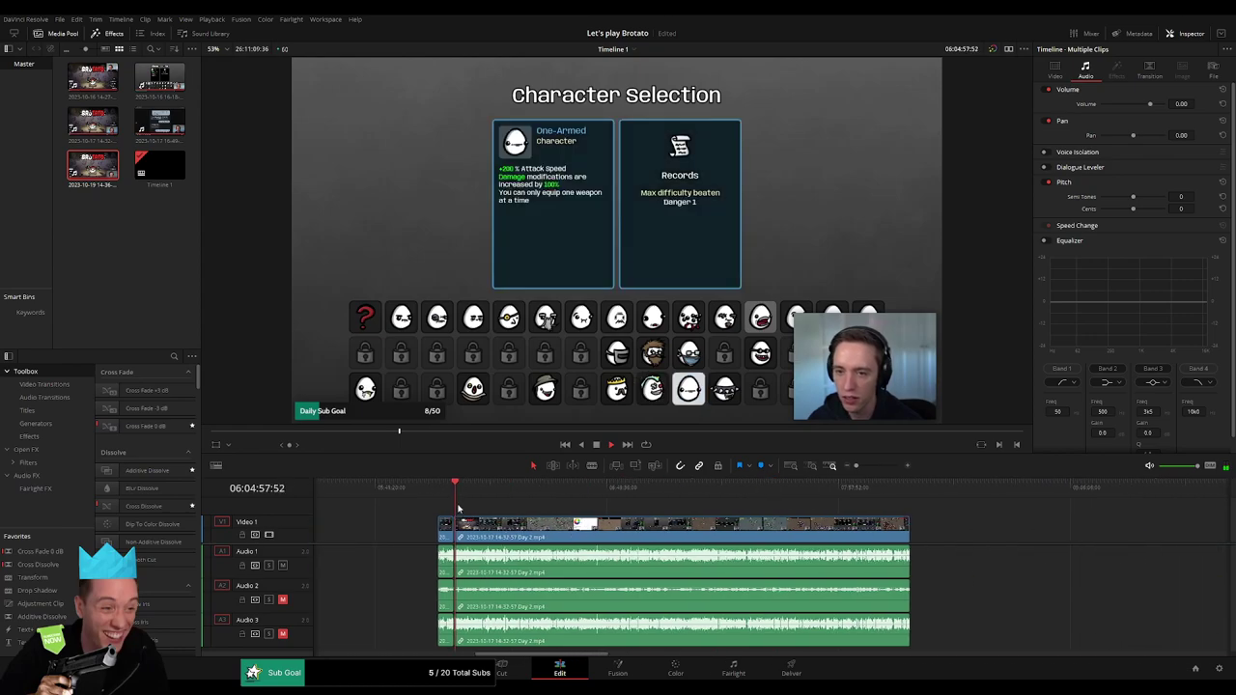
# - Scrub and play through the Day 2 Wave 4 gameplay to find the cut point near 06:52:02
pyautogui.moveTo(464, 495); pyautogui.dragTo(618, 508)
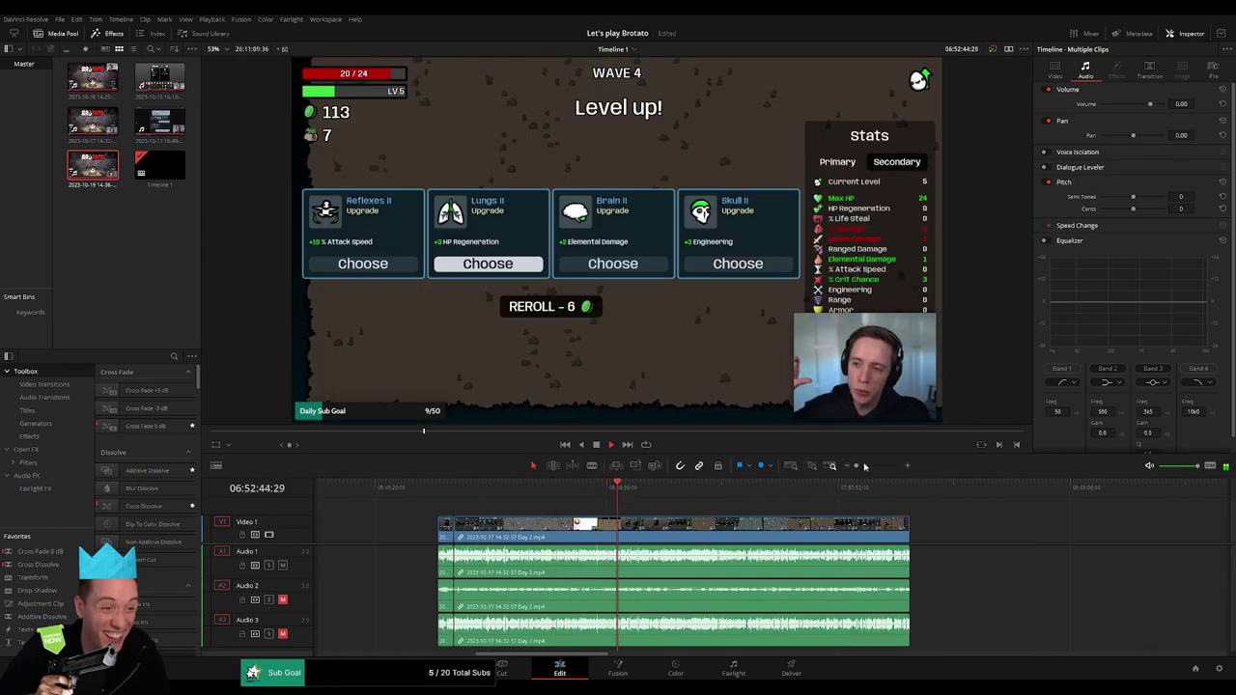
pyautogui.moveTo(864, 466); pyautogui.dragTo(883, 466)
pyautogui.click(688, 490)
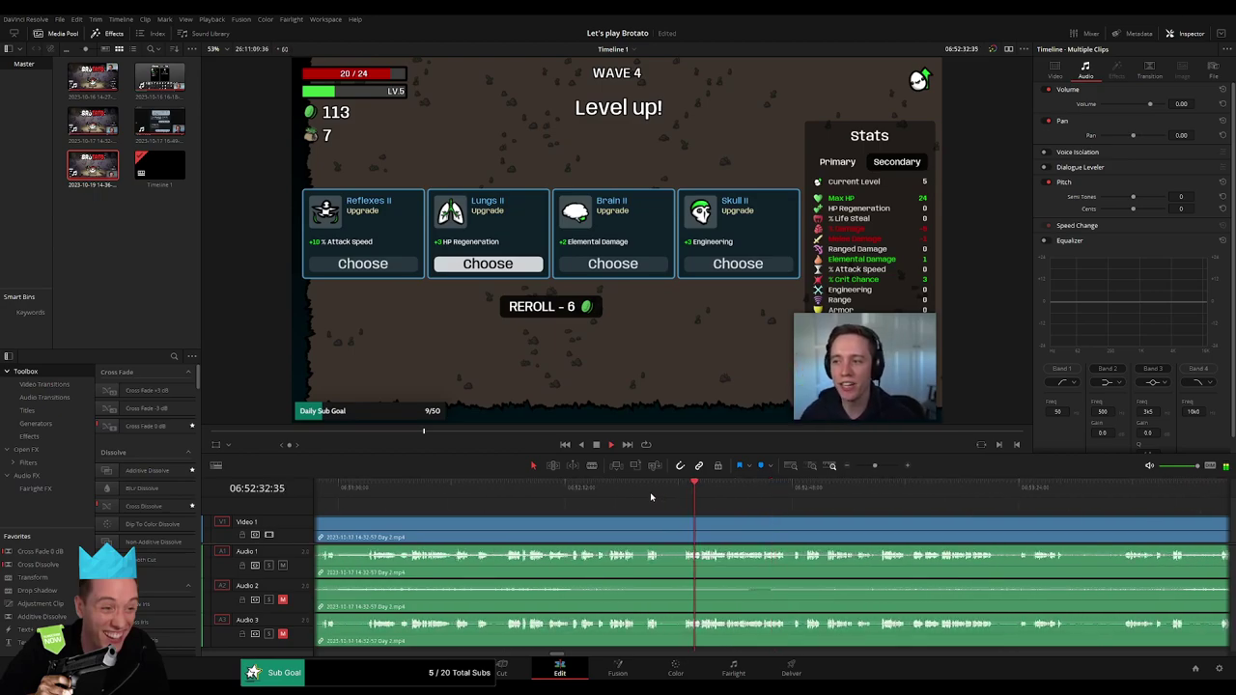
pyautogui.click(651, 497)
pyautogui.moveTo(590, 498); pyautogui.dragTo(535, 497)
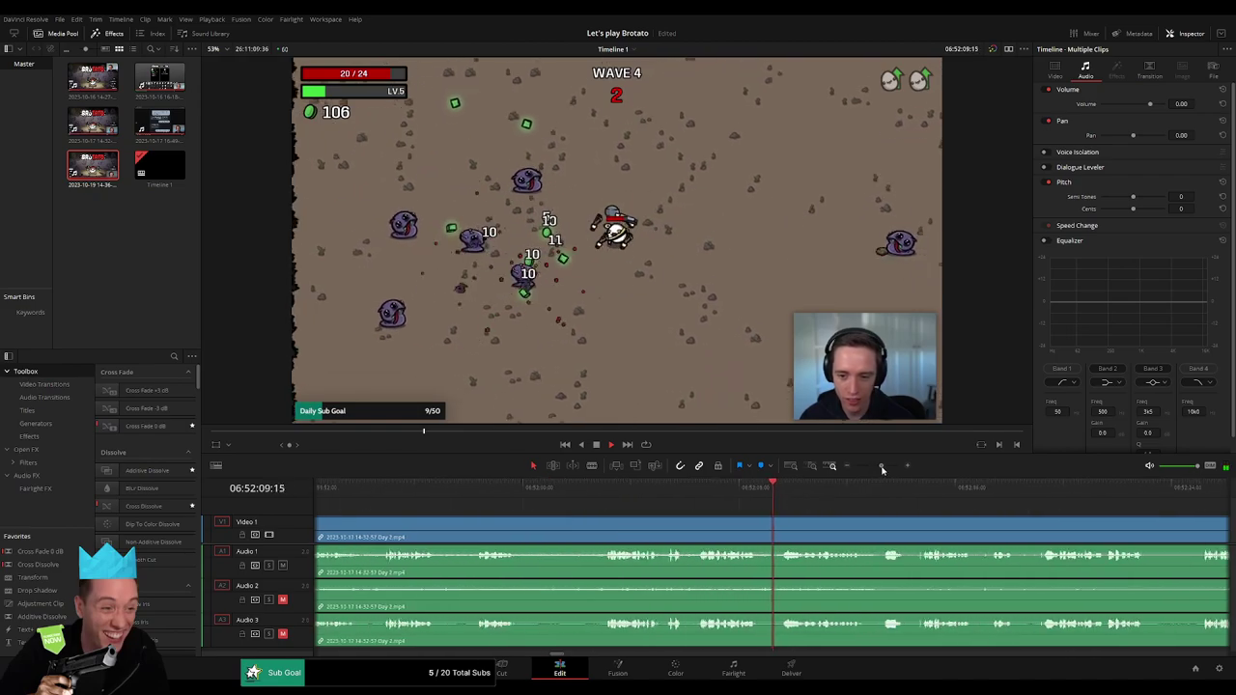
pyautogui.click(592, 493)
pyautogui.press('space')
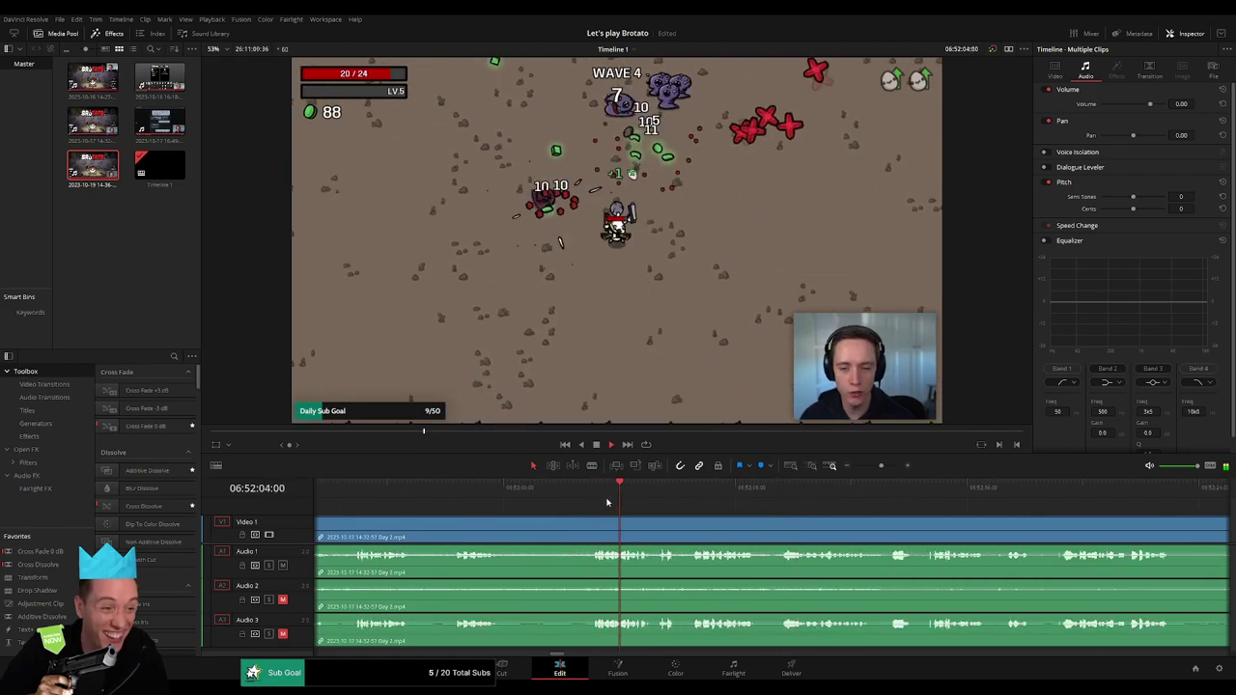
pyautogui.click(472, 505)
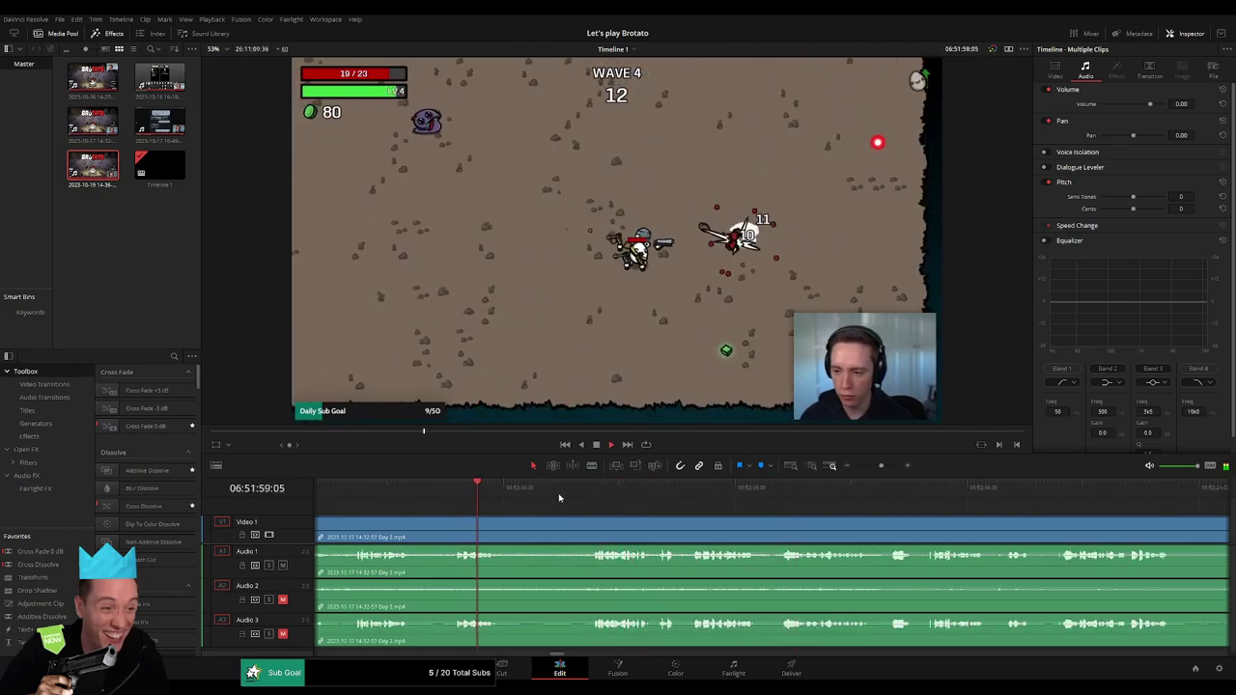
pyautogui.moveTo(578, 497)
pyautogui.mouseDown()
pyautogui.moveTo(593, 495)
pyautogui.moveTo(567, 499)
pyautogui.mouseUp()
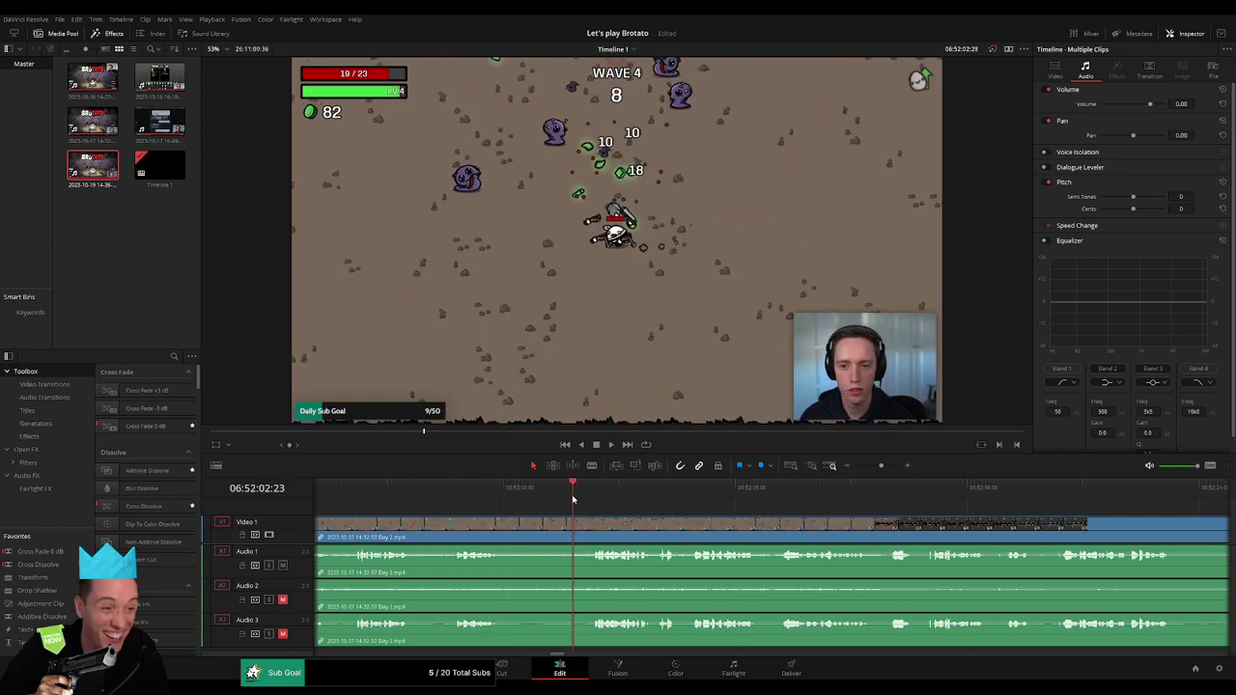
# - Blade all tracks at 06:52:02:00, trim the second piece's start and fade the first piece's end
pyautogui.moveTo(568, 499); pyautogui.dragTo(561, 499)
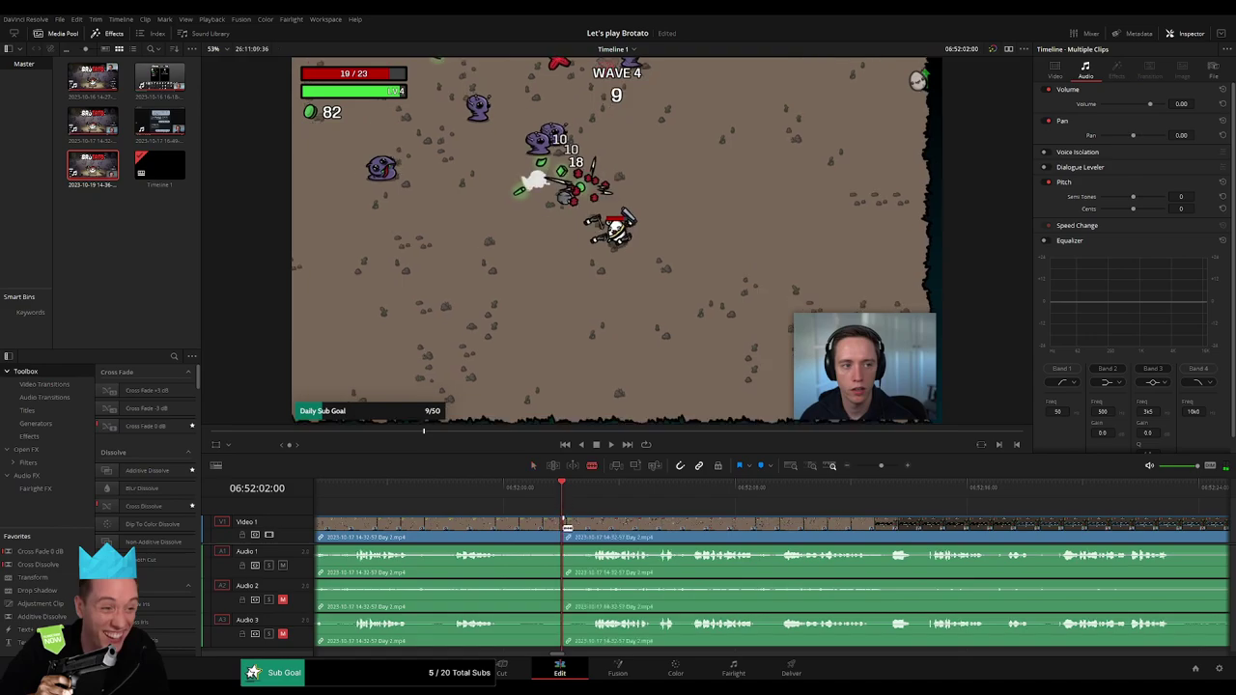
pyautogui.hotkey('ctrl', 'b')
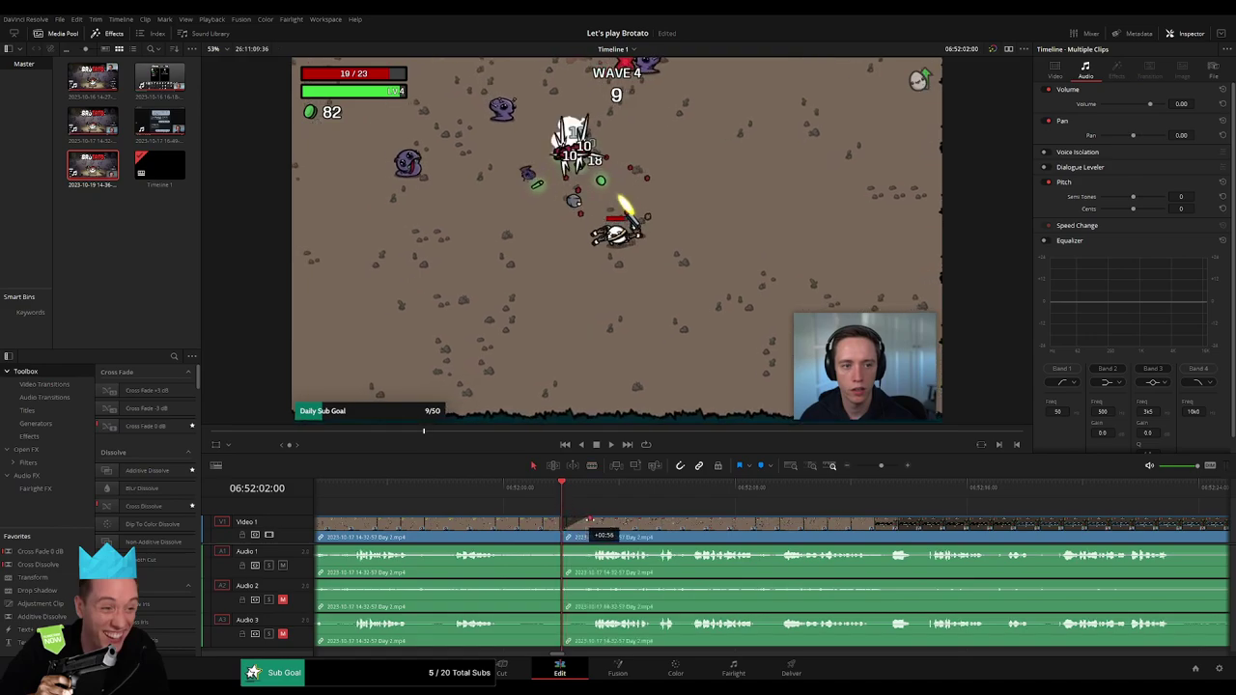
pyautogui.moveTo(591, 521); pyautogui.dragTo(591, 519)
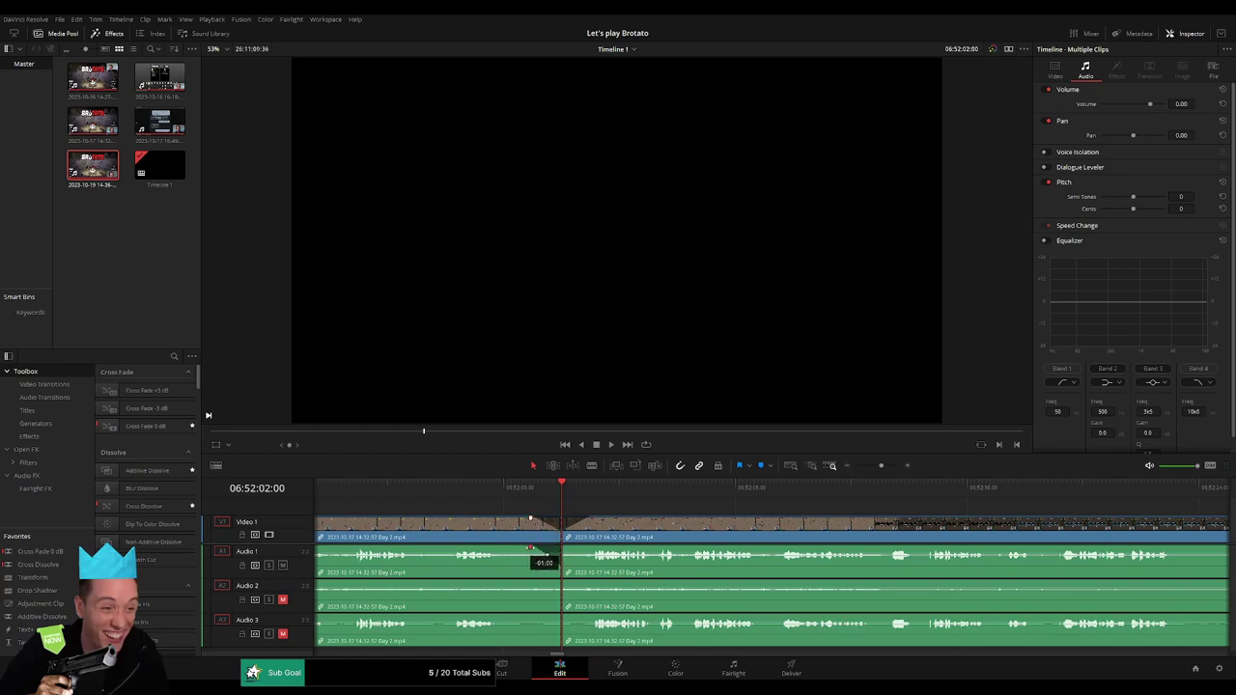
pyautogui.moveTo(565, 547); pyautogui.dragTo(566, 549)
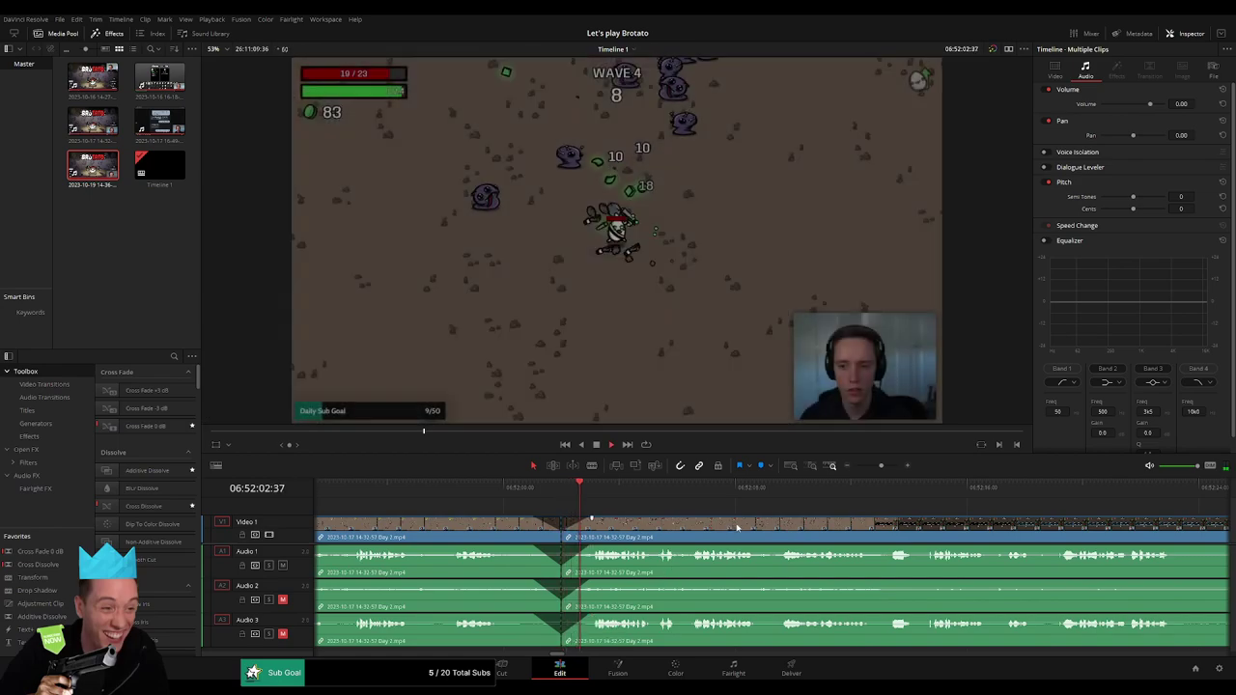
pyautogui.scroll(-5, 849, 485)
pyautogui.hscroll(5, 717, 521)
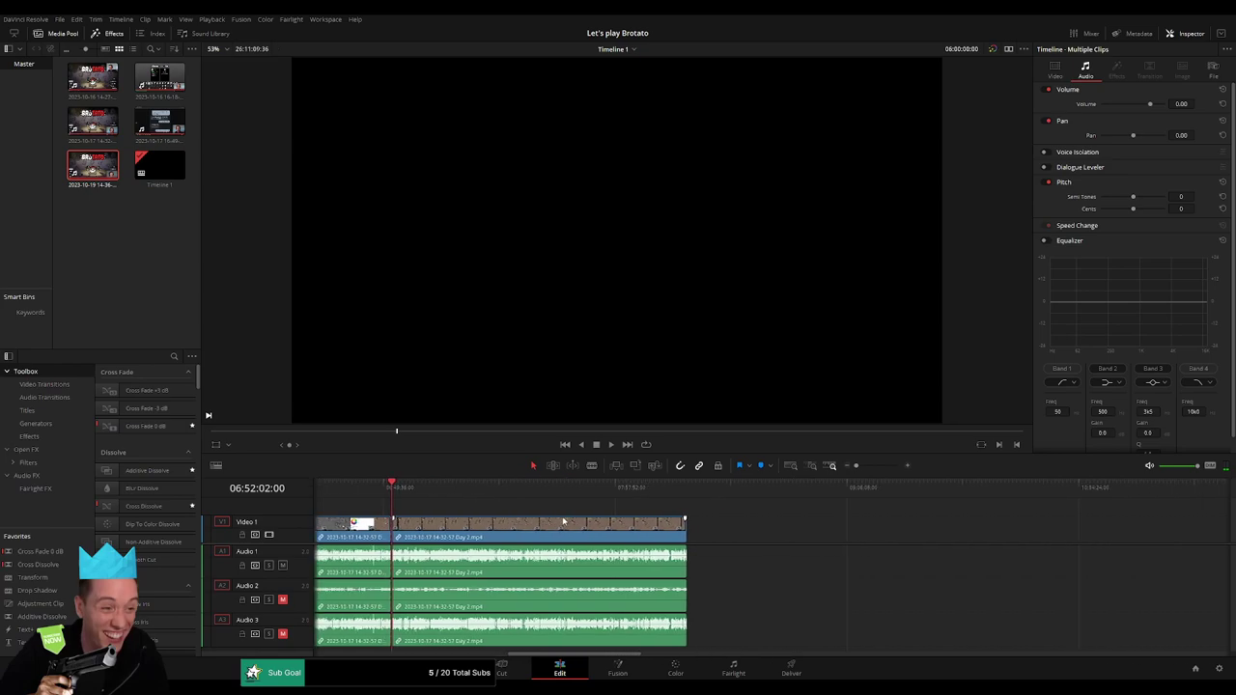
# - Drag the later Day 2 piece to start at 08:00:00 and play it
pyautogui.hscroll(10, 535, 526)
pyautogui.click(535, 527)
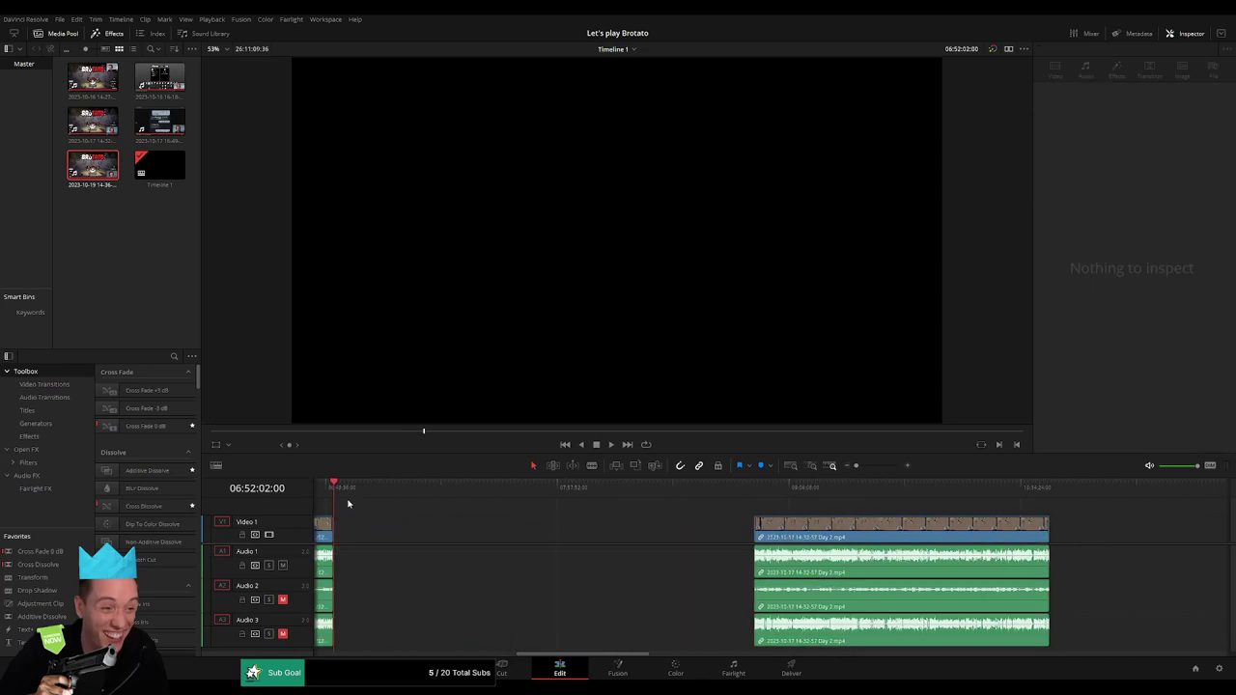
pyautogui.click(584, 506)
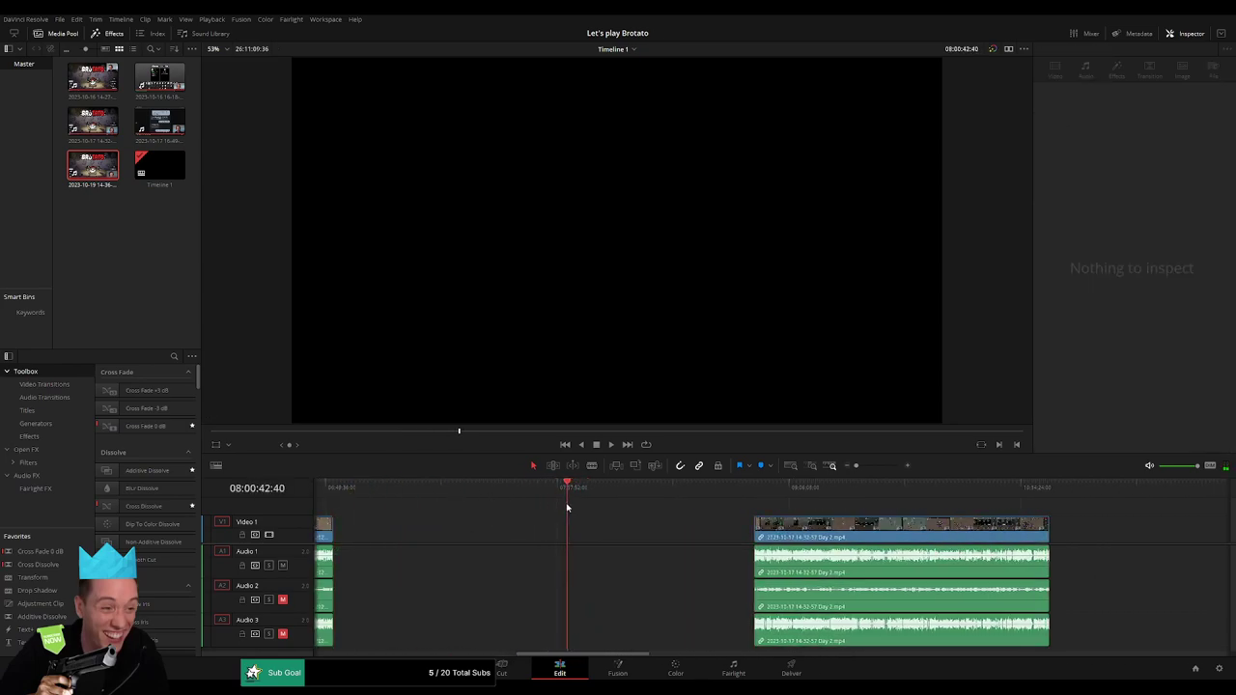
pyautogui.moveTo(781, 544); pyautogui.dragTo(591, 544)
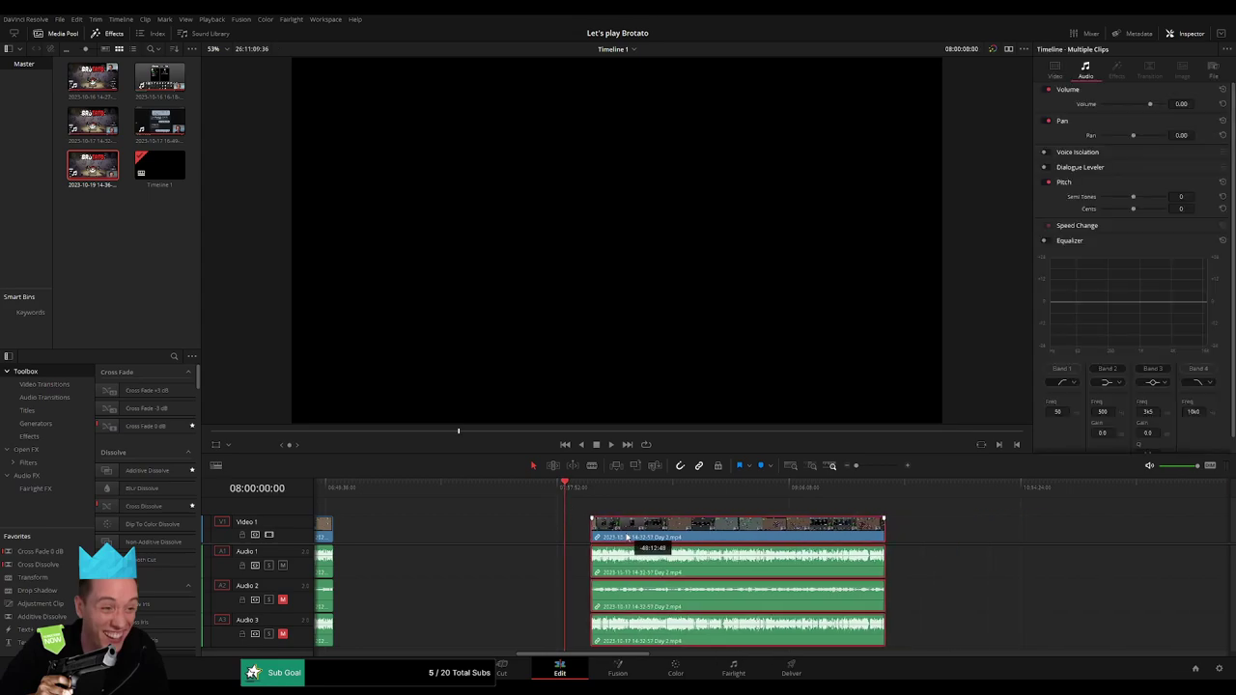
pyautogui.press('space')
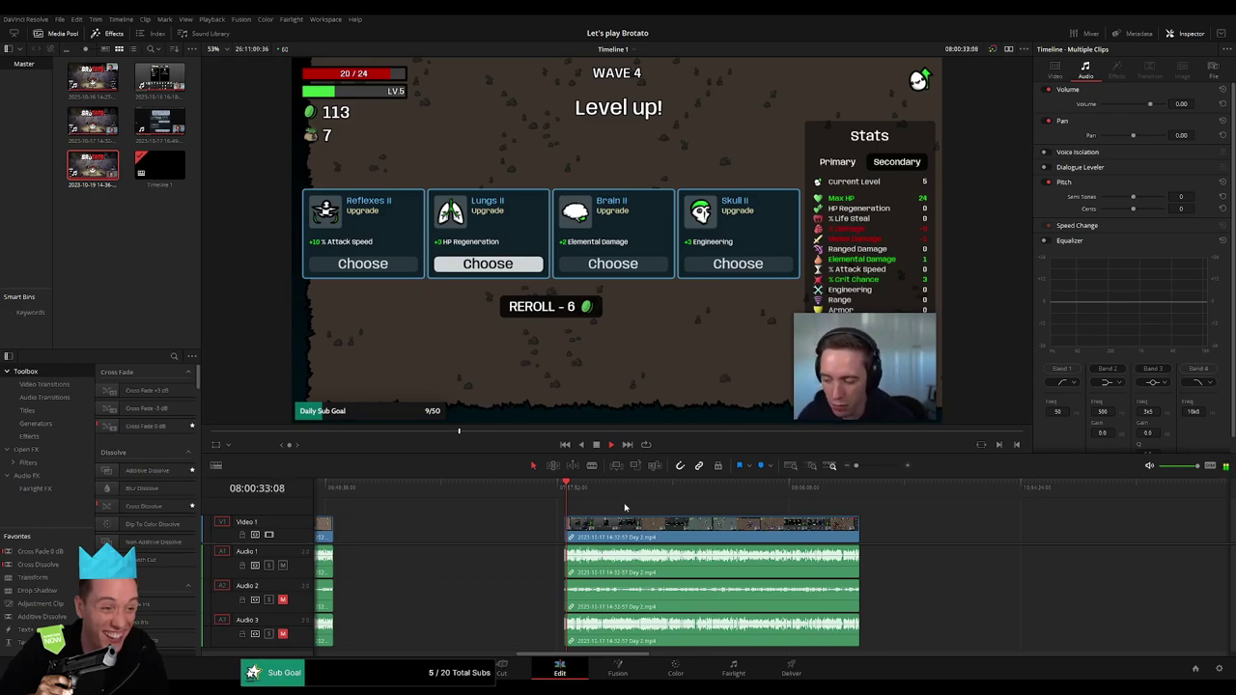
# - Delete the 55-second intro of the later Day 2 piece and select the leftover gap
pyautogui.moveTo(864, 471); pyautogui.dragTo(877, 471)
pyautogui.hscroll(3, 592, 511)
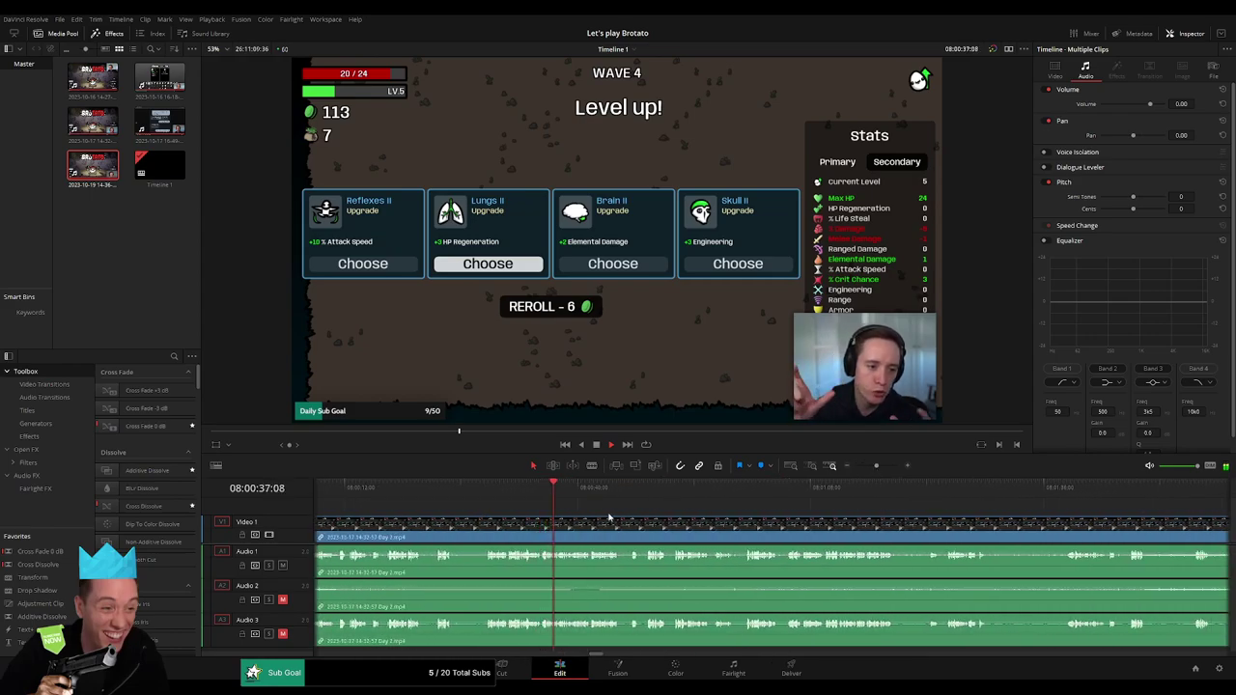
pyautogui.hscroll(2, 552, 513)
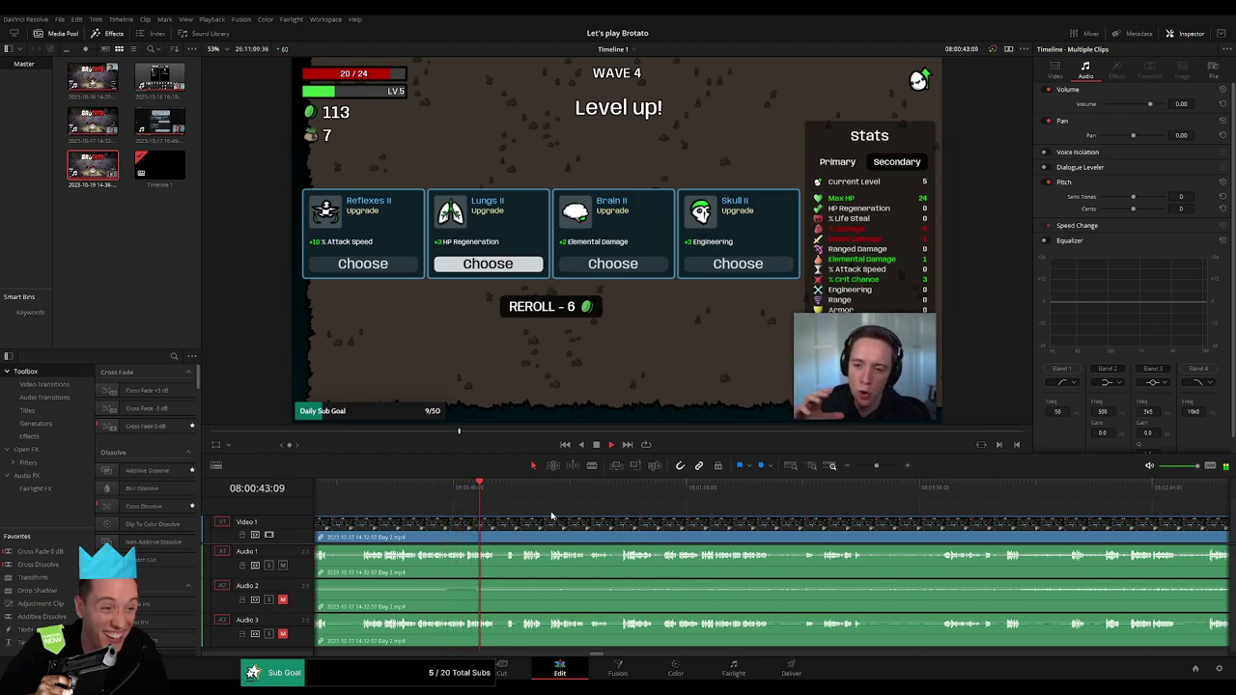
pyautogui.hscroll(3, 528, 512)
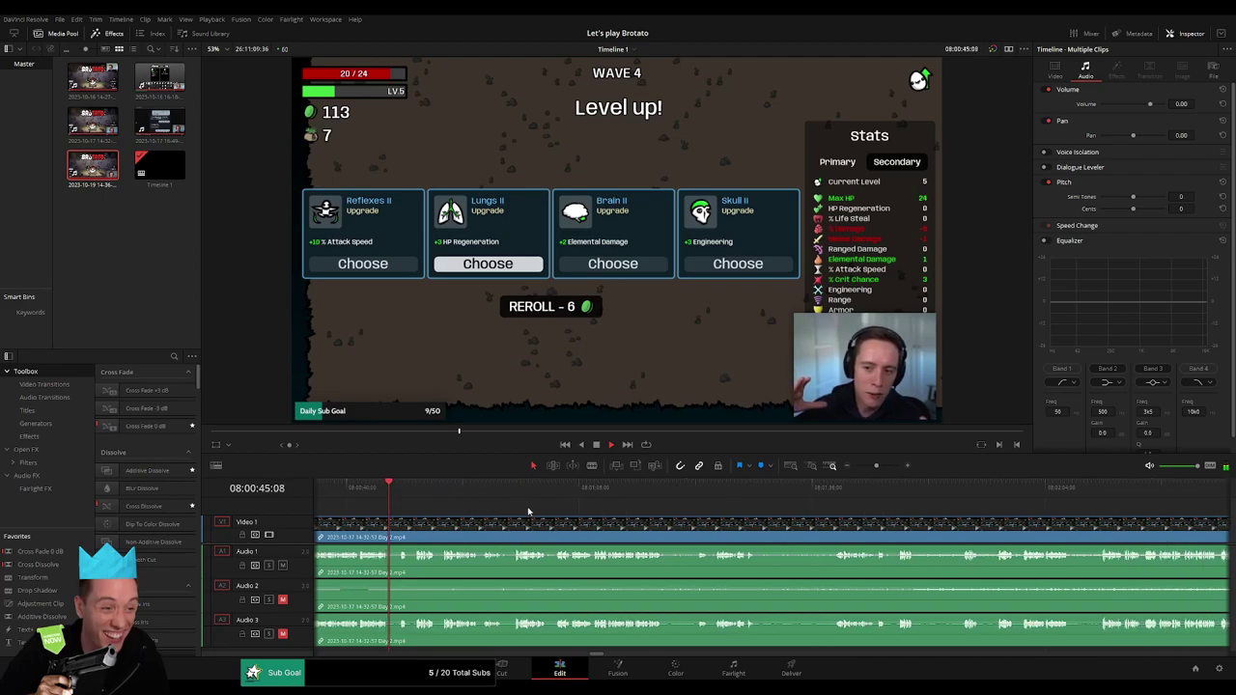
pyautogui.click(161, 168)
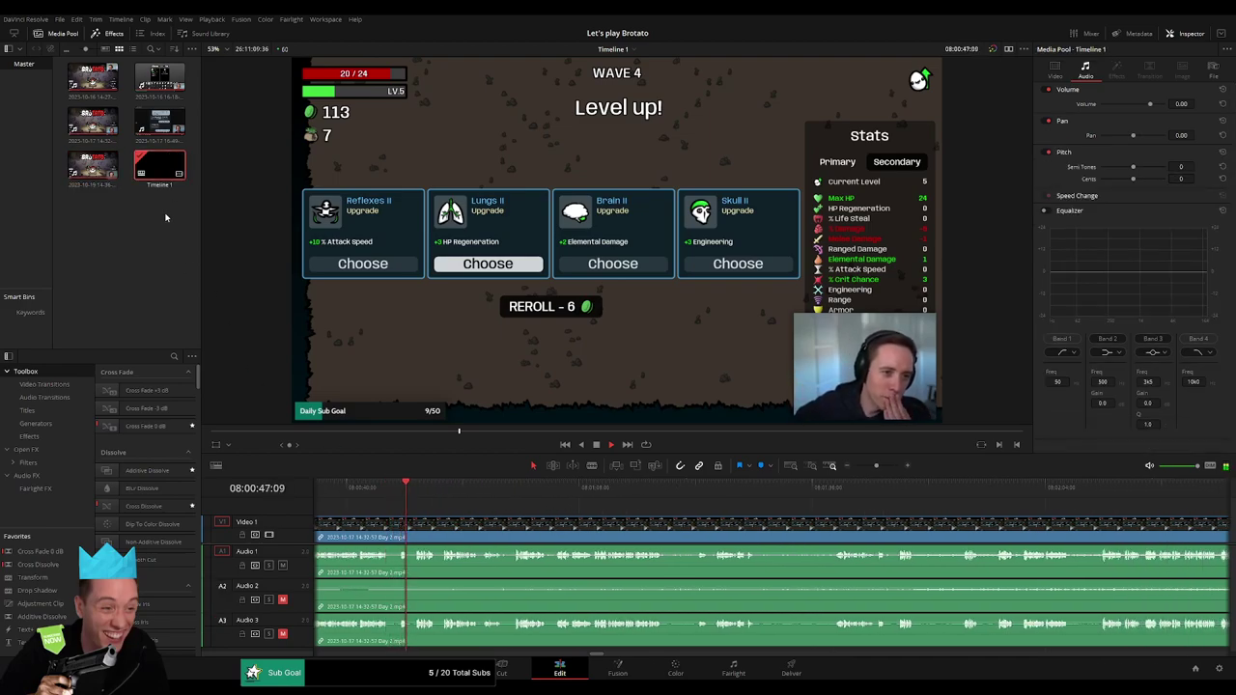
pyautogui.hscroll(2, 523, 516)
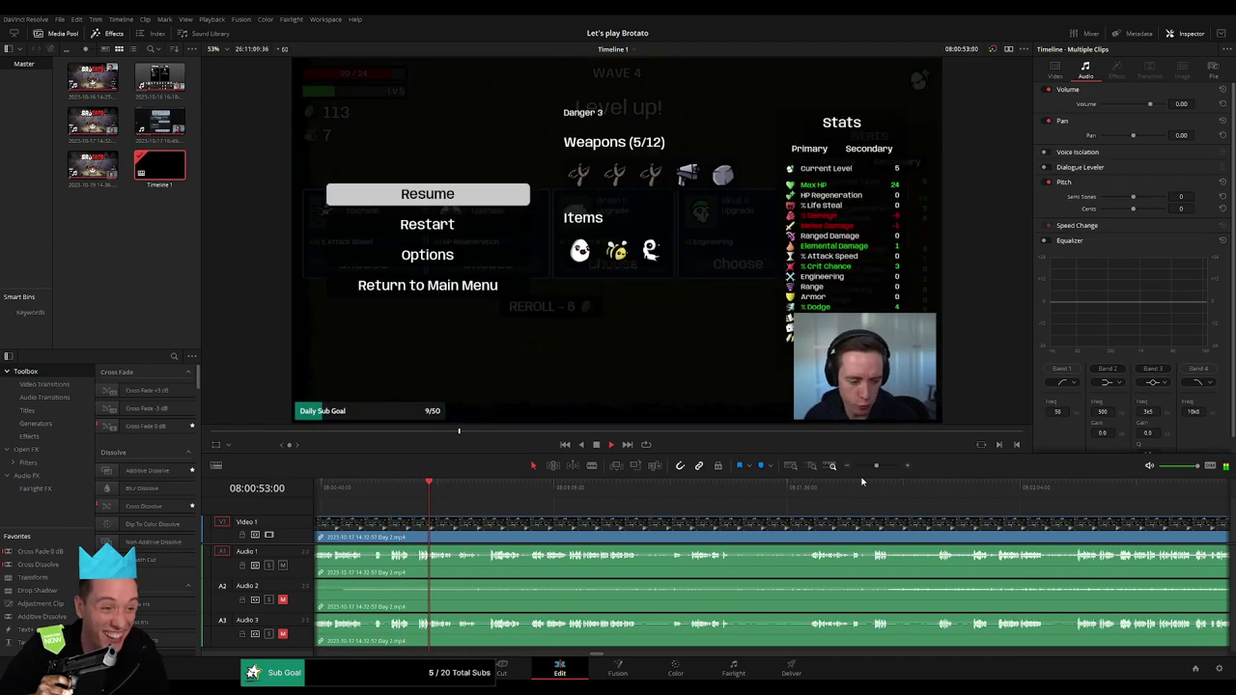
pyautogui.press('Delete')
pyautogui.click(855, 466)
pyautogui.click(657, 529)
# - Delete the gap before the later Day 2 piece so the clips join
pyautogui.press('Delete')
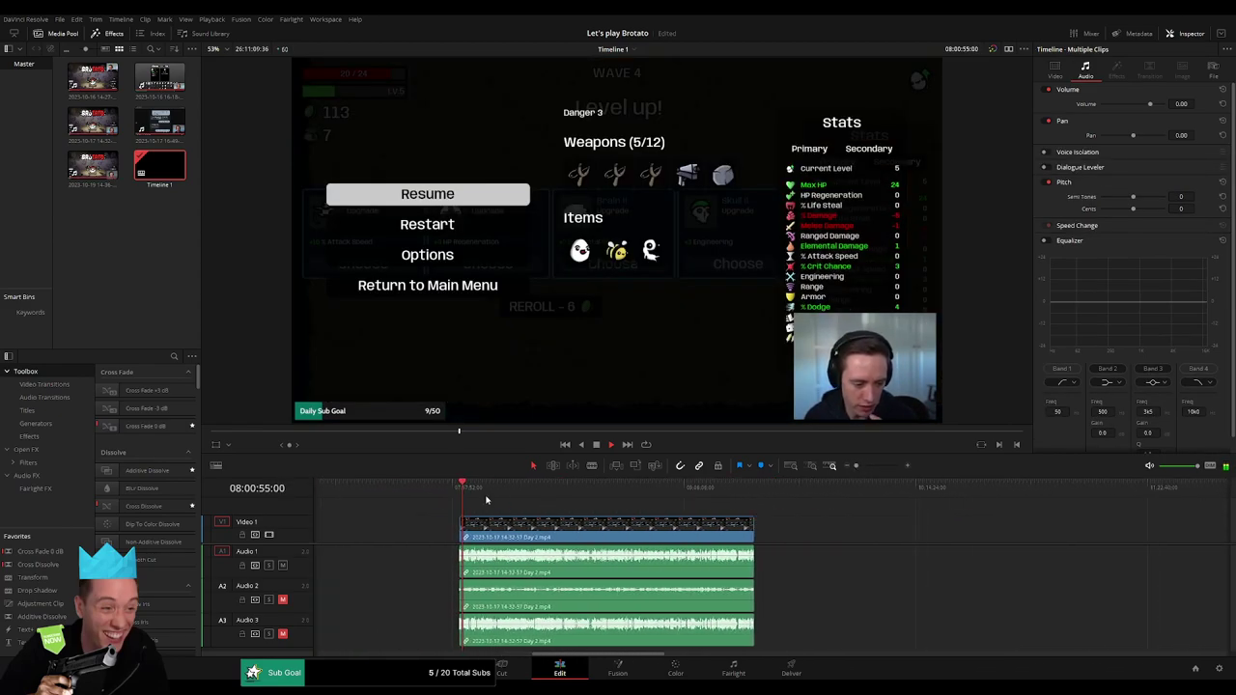
pyautogui.moveTo(475, 487); pyautogui.dragTo(635, 512)
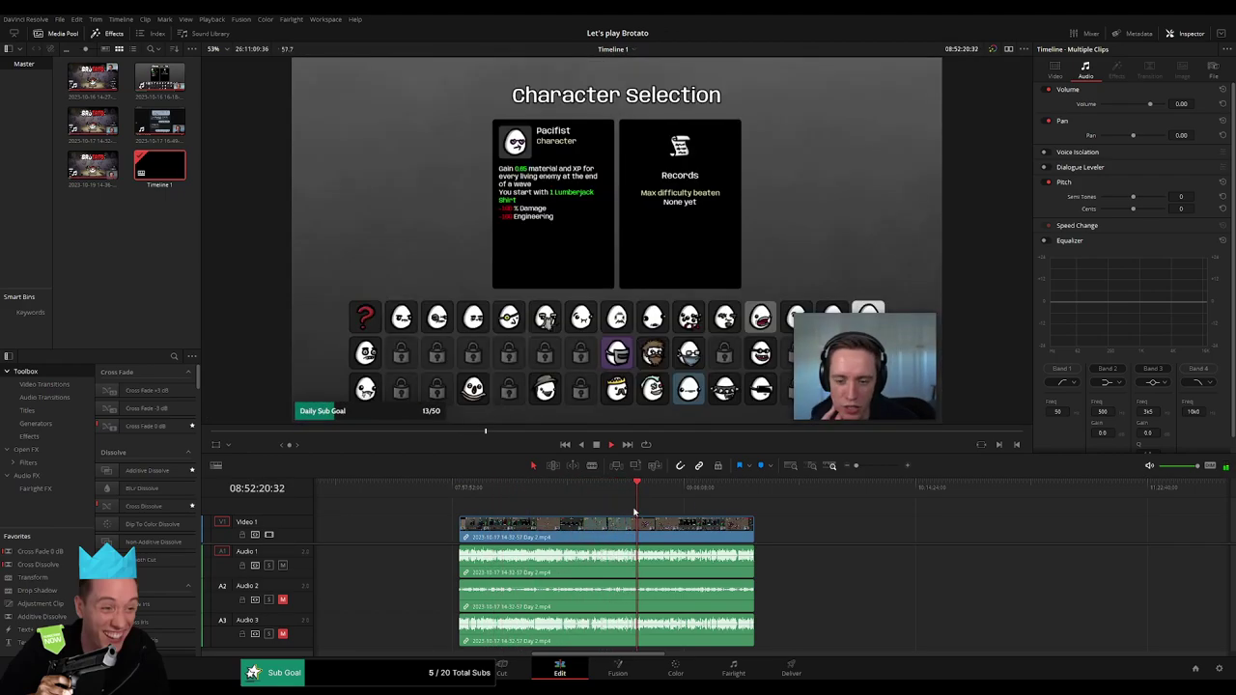
pyautogui.scroll(3, 863, 472)
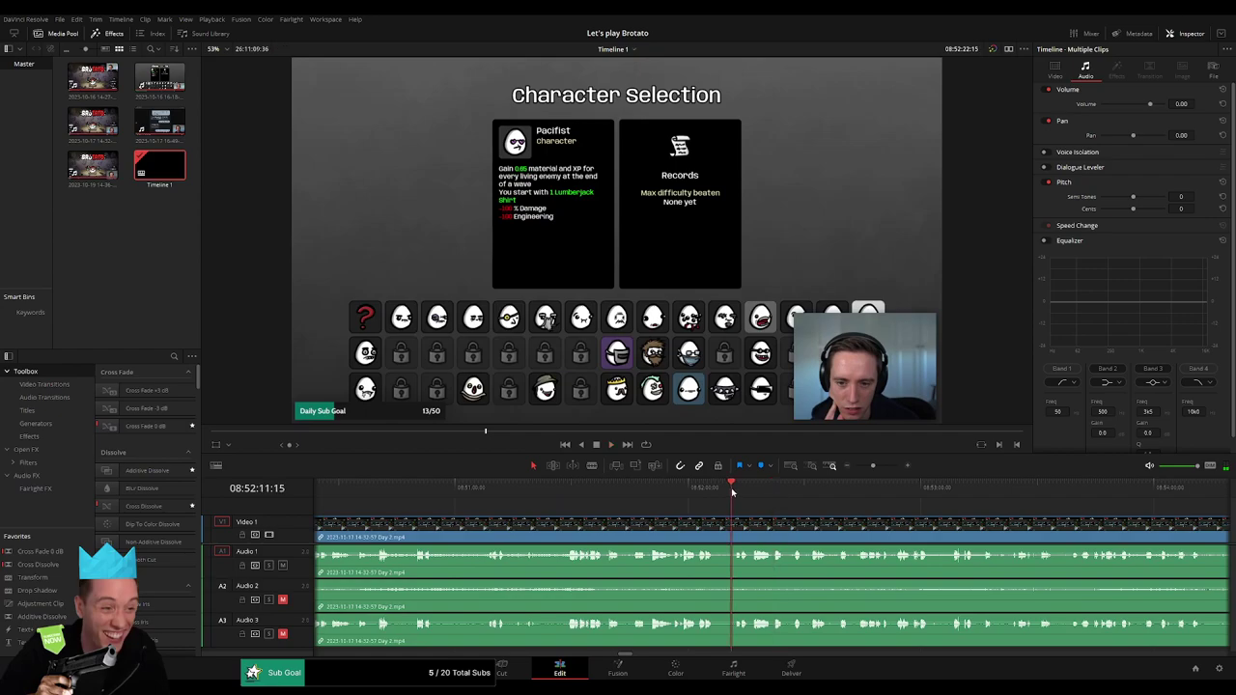
pyautogui.scroll(1, 854, 475)
# - Skim the Character Selection footage past the Mage, Doctor and Lucky cards to Chunky at 08:52:02:18
pyautogui.click(645, 491)
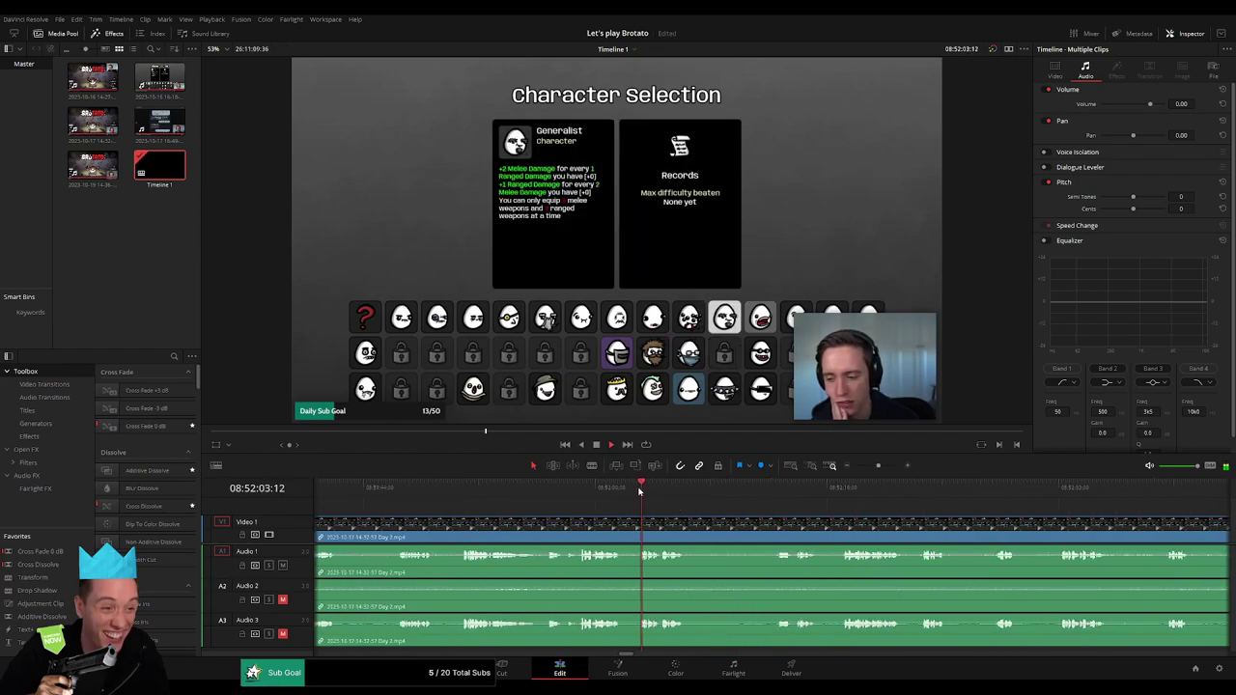
pyautogui.click(584, 498)
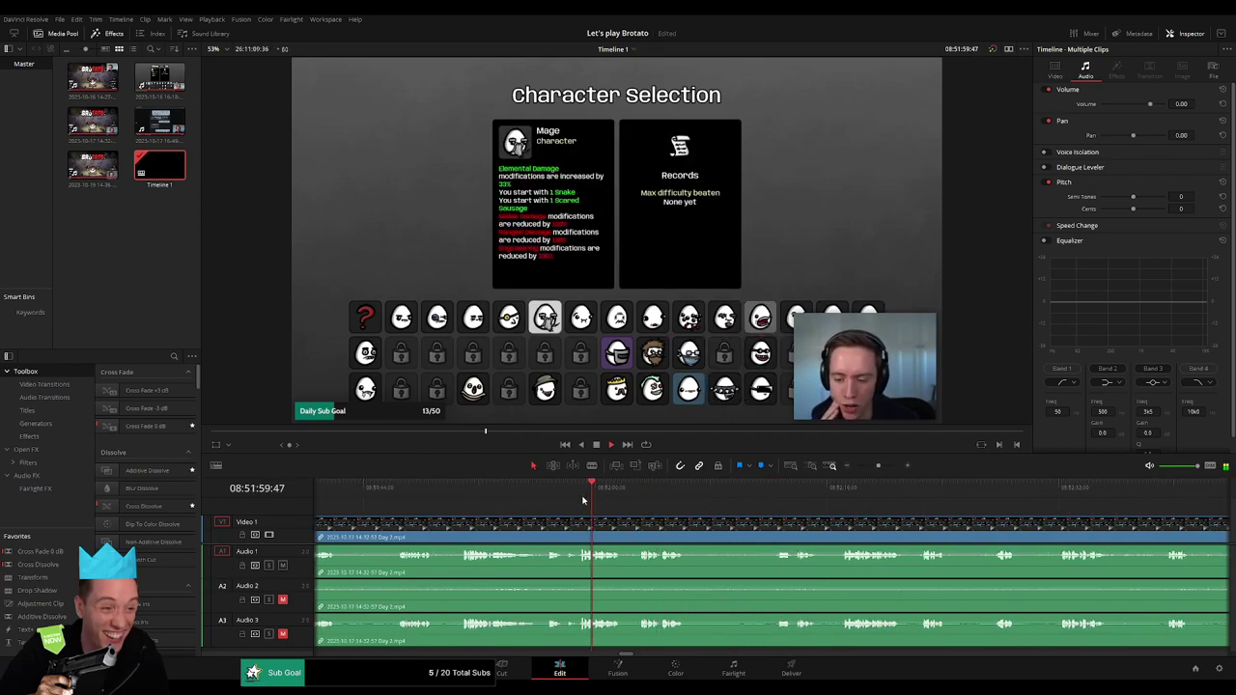
pyautogui.scroll(2, 879, 470)
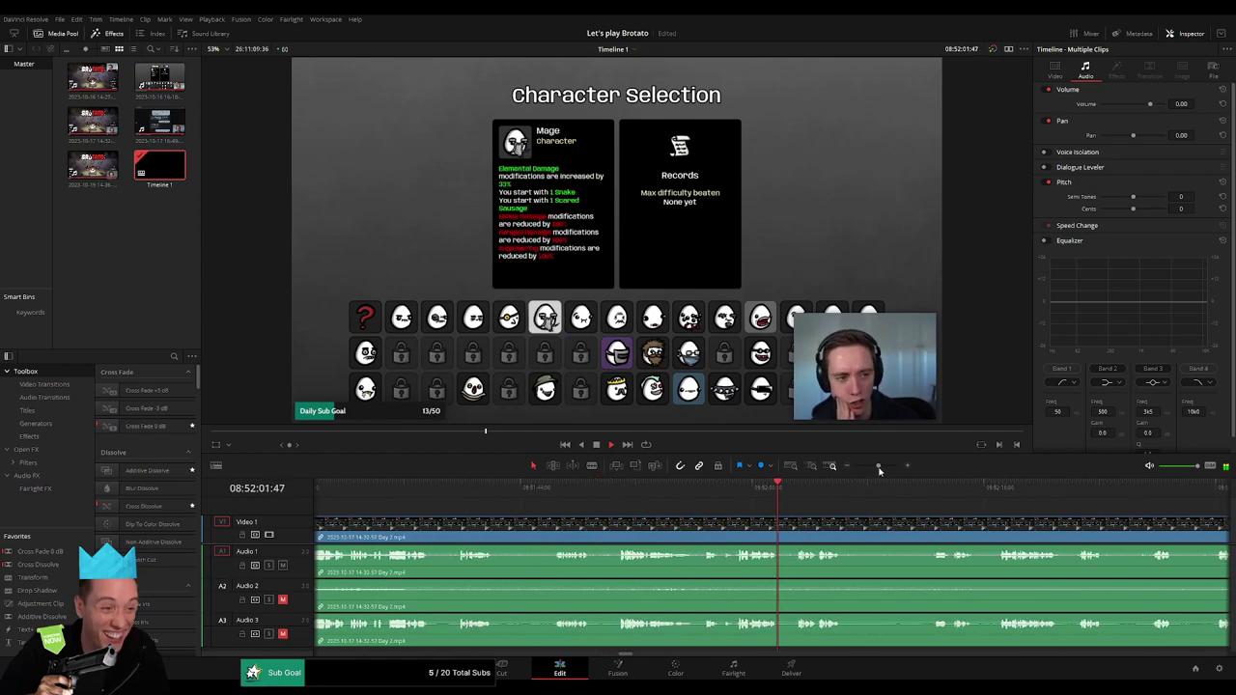
pyautogui.click(970, 499)
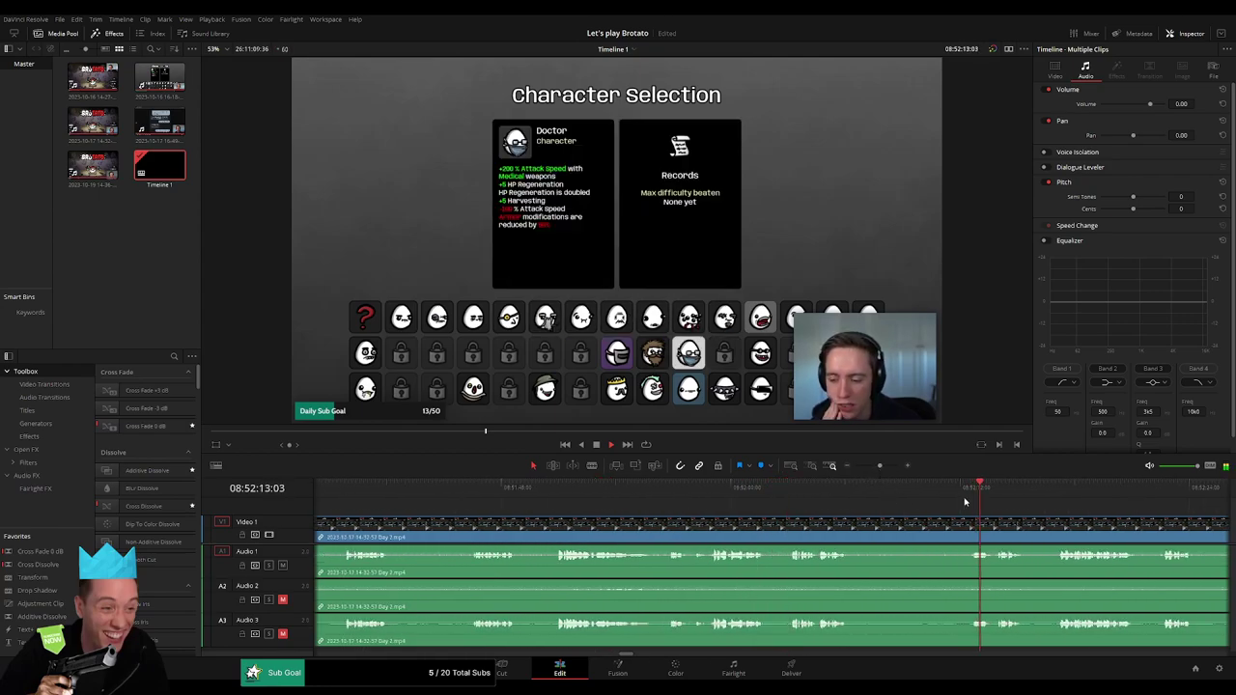
pyautogui.hscroll(3, 869, 512)
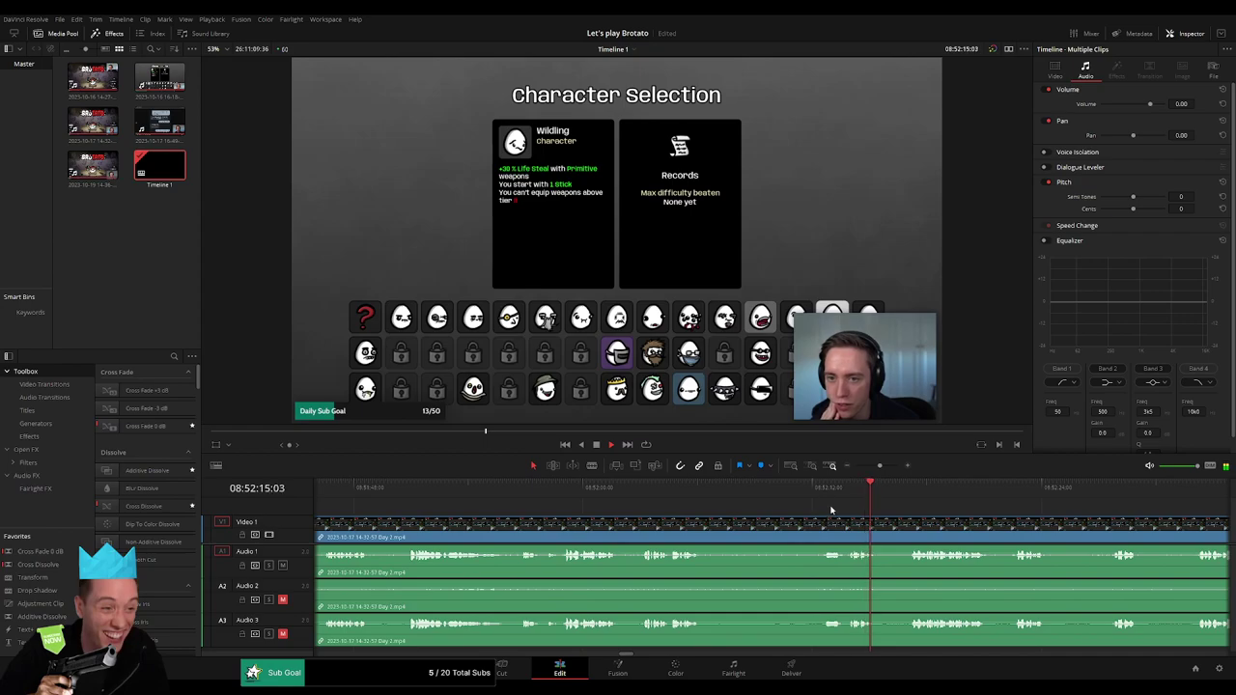
pyautogui.click(908, 491)
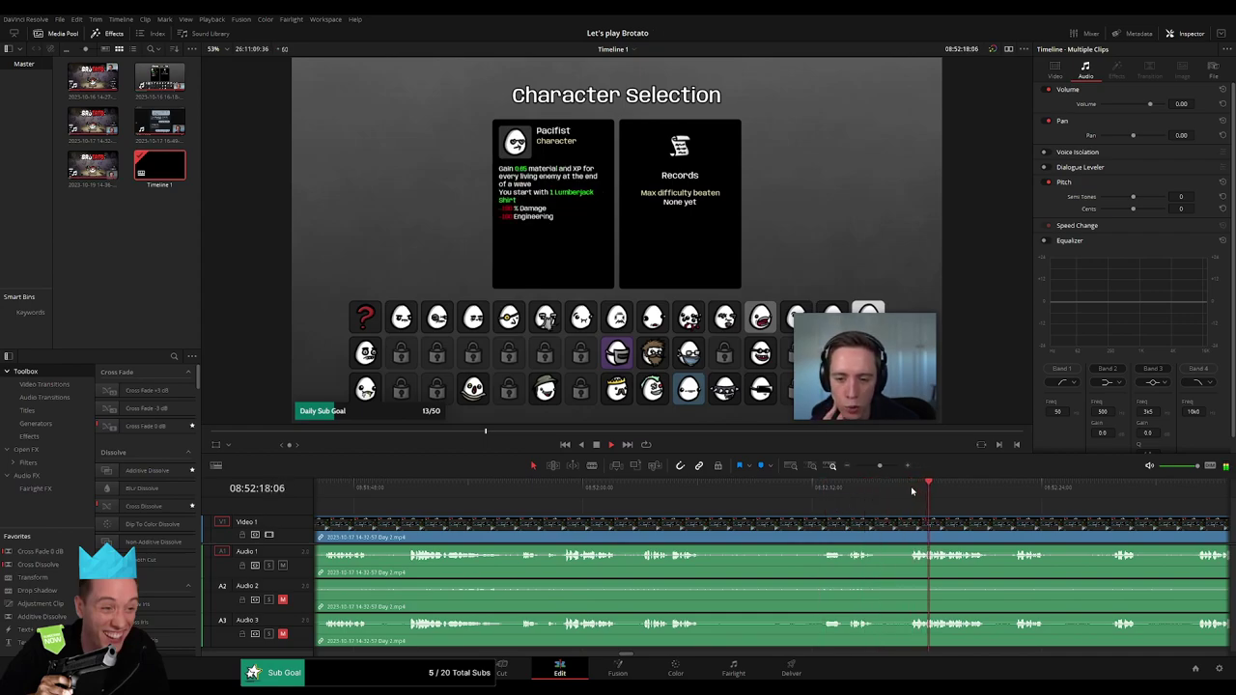
pyautogui.click(640, 488)
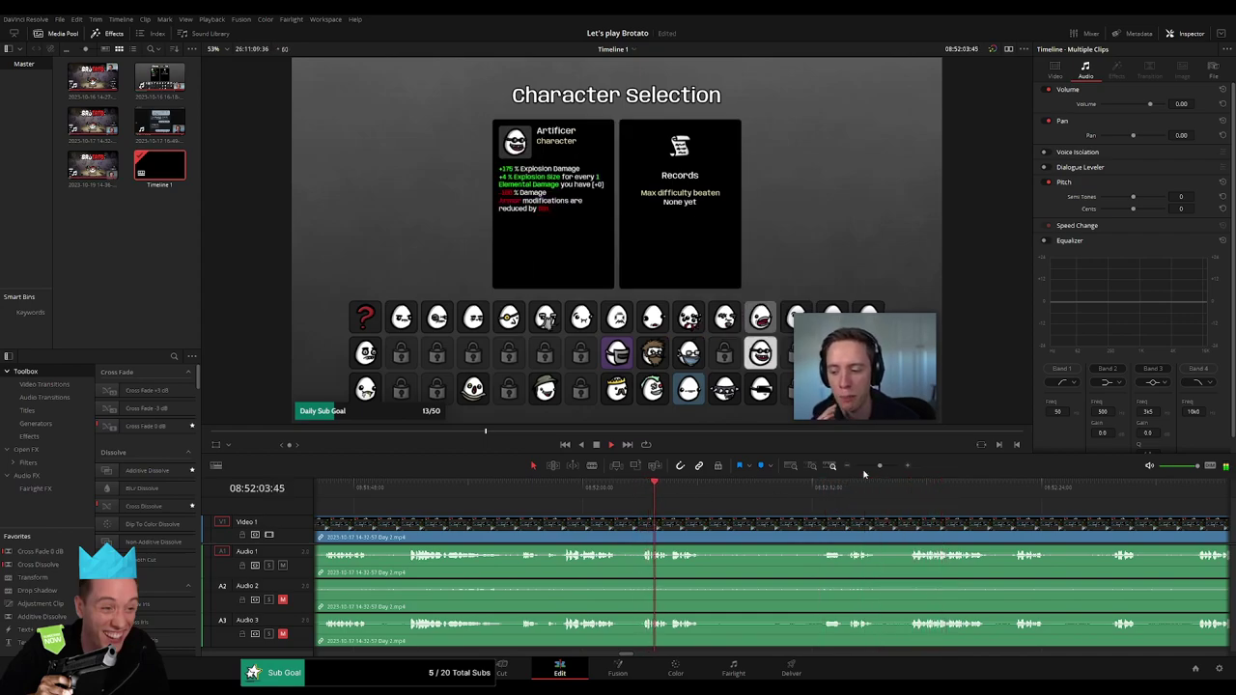
pyautogui.moveTo(867, 467); pyautogui.dragTo(882, 467)
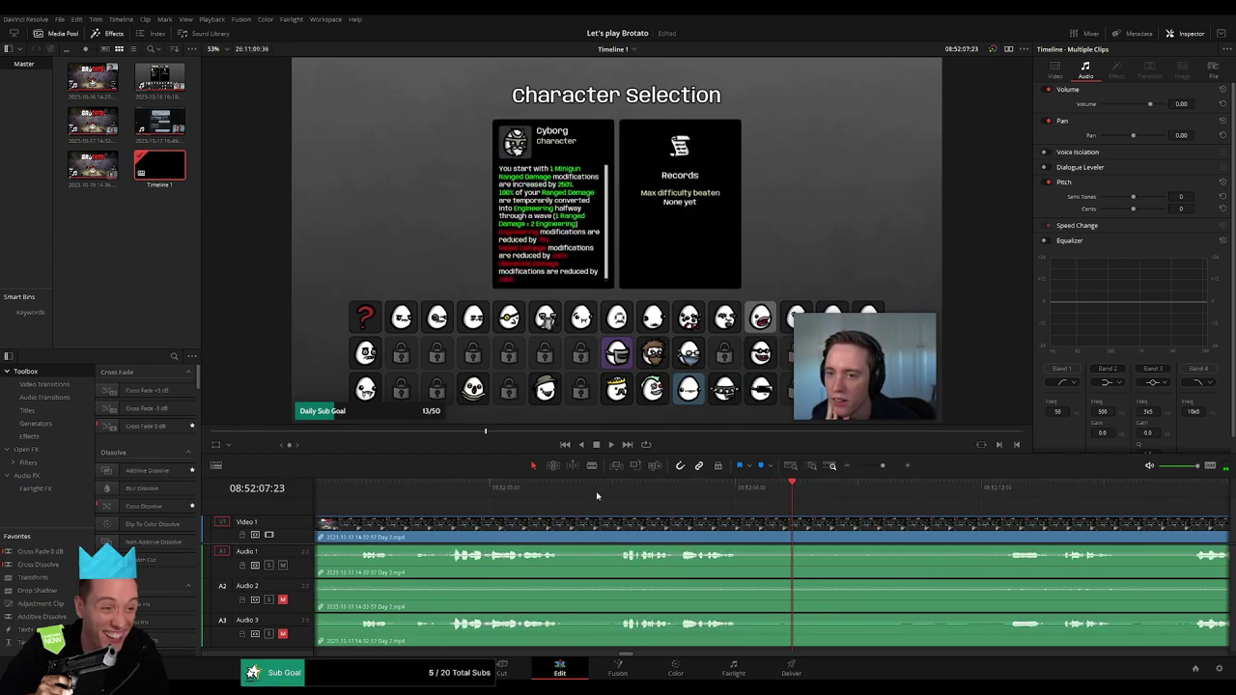
pyautogui.click(621, 495)
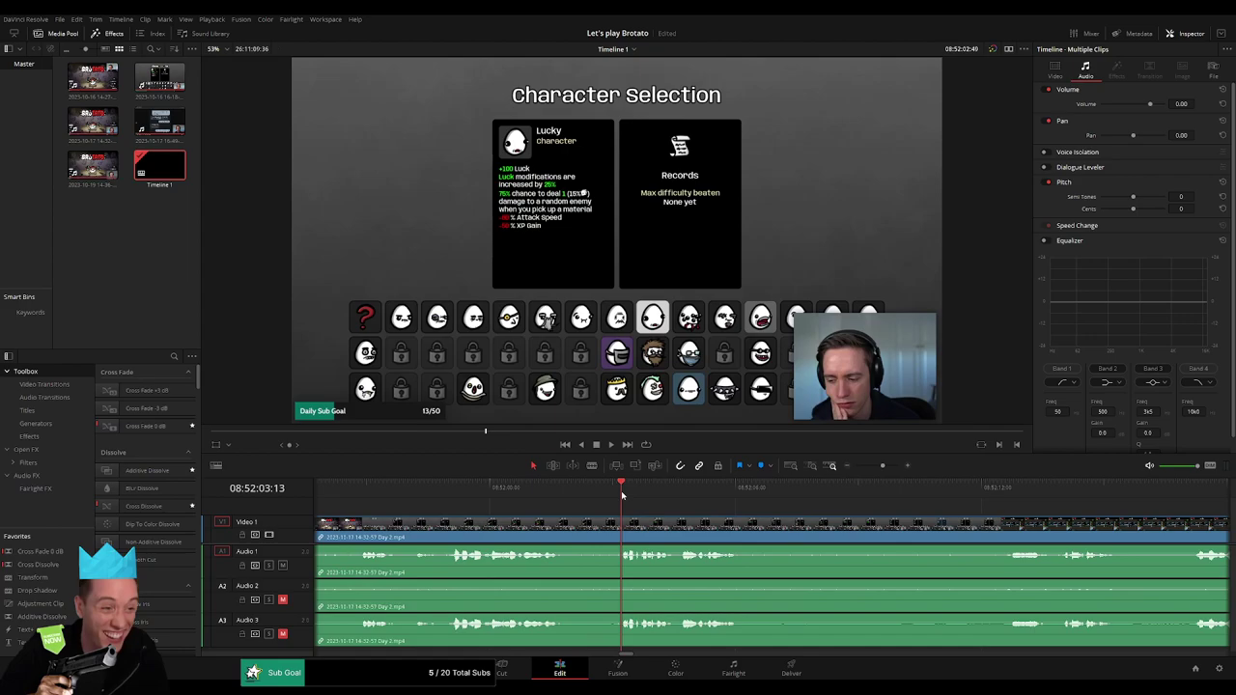
pyautogui.moveTo(621, 495); pyautogui.dragTo(574, 503)
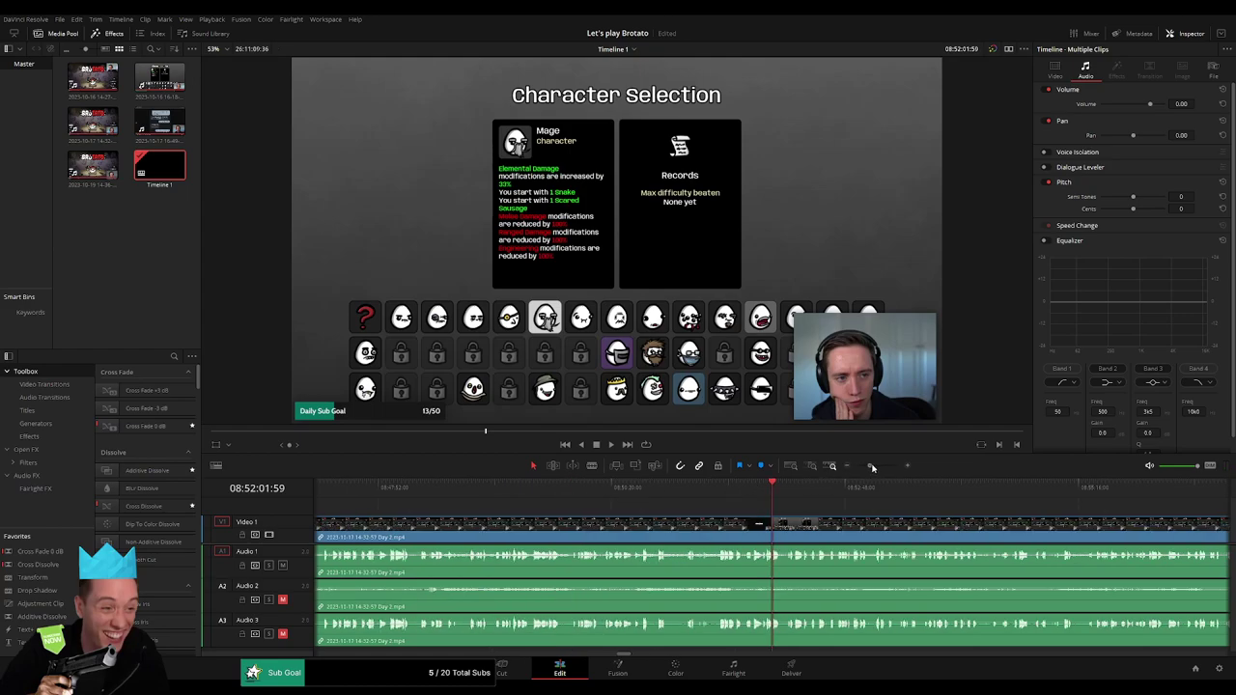
pyautogui.moveTo(882, 465); pyautogui.dragTo(849, 500)
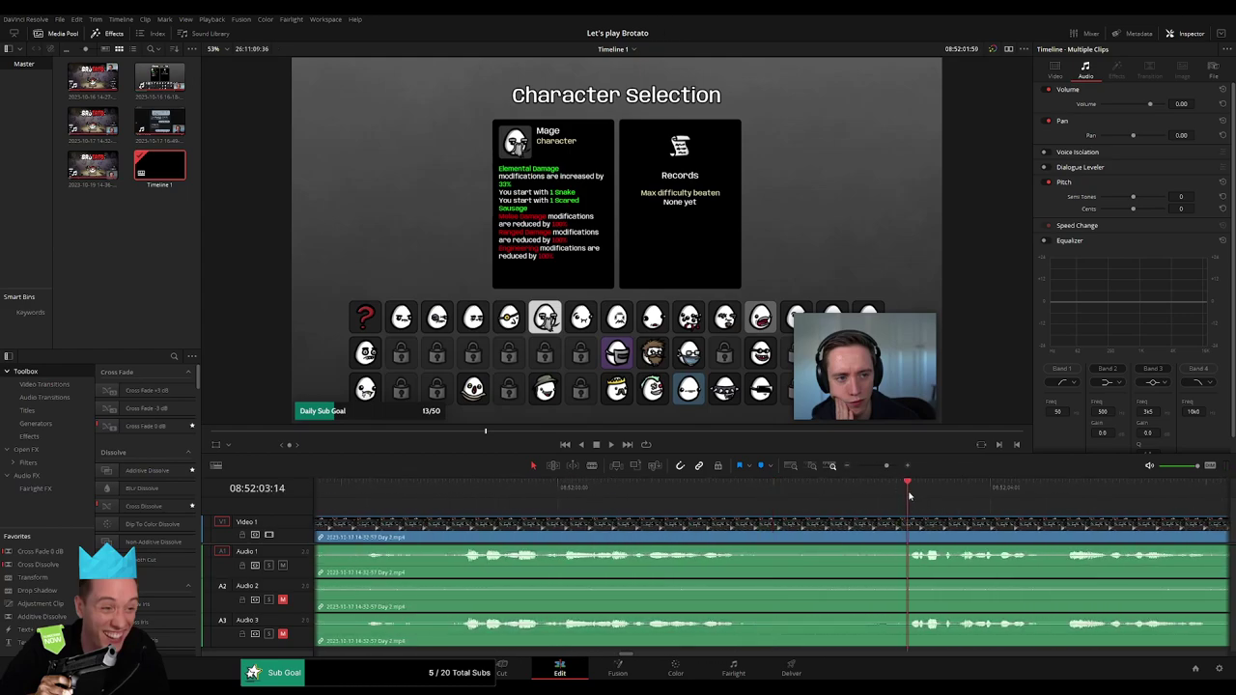
pyautogui.moveTo(802, 503); pyautogui.dragTo(802, 504)
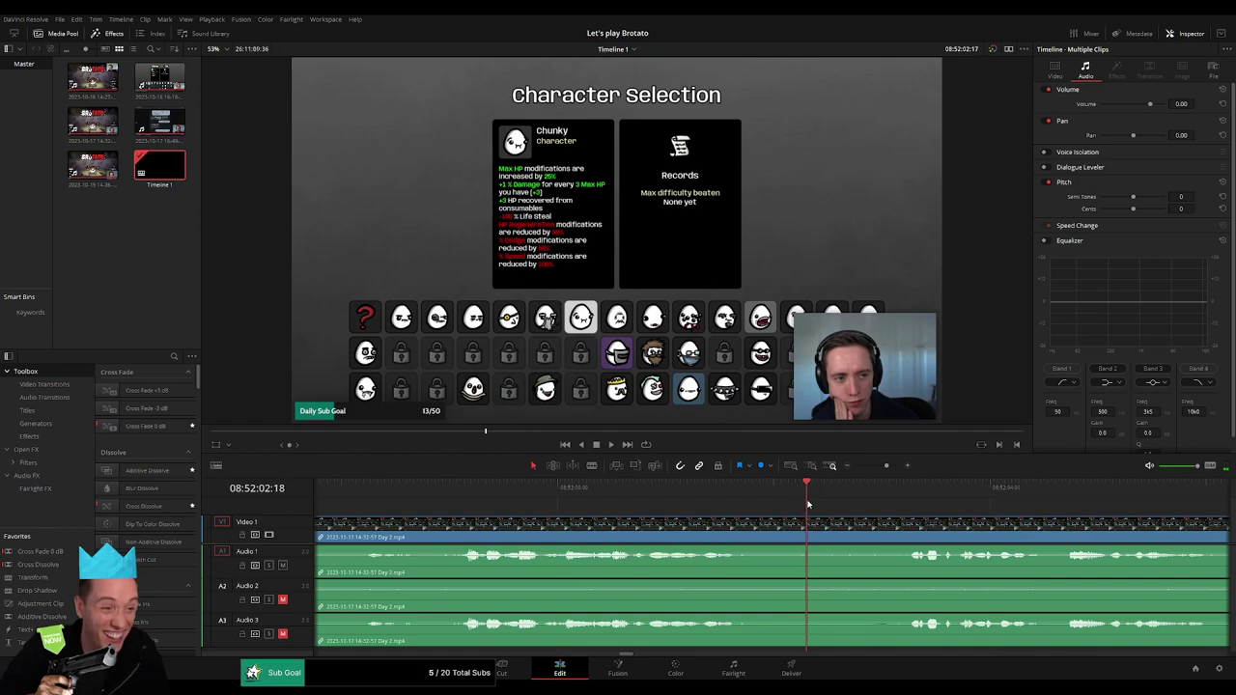
# - Split the Day 2 clip at 08:52:02:20 and fade out the video and three audio tracks before the cut
pyautogui.hotkey('ctrl', 'b')
pyautogui.moveTo(811, 536); pyautogui.dragTo(708, 541)
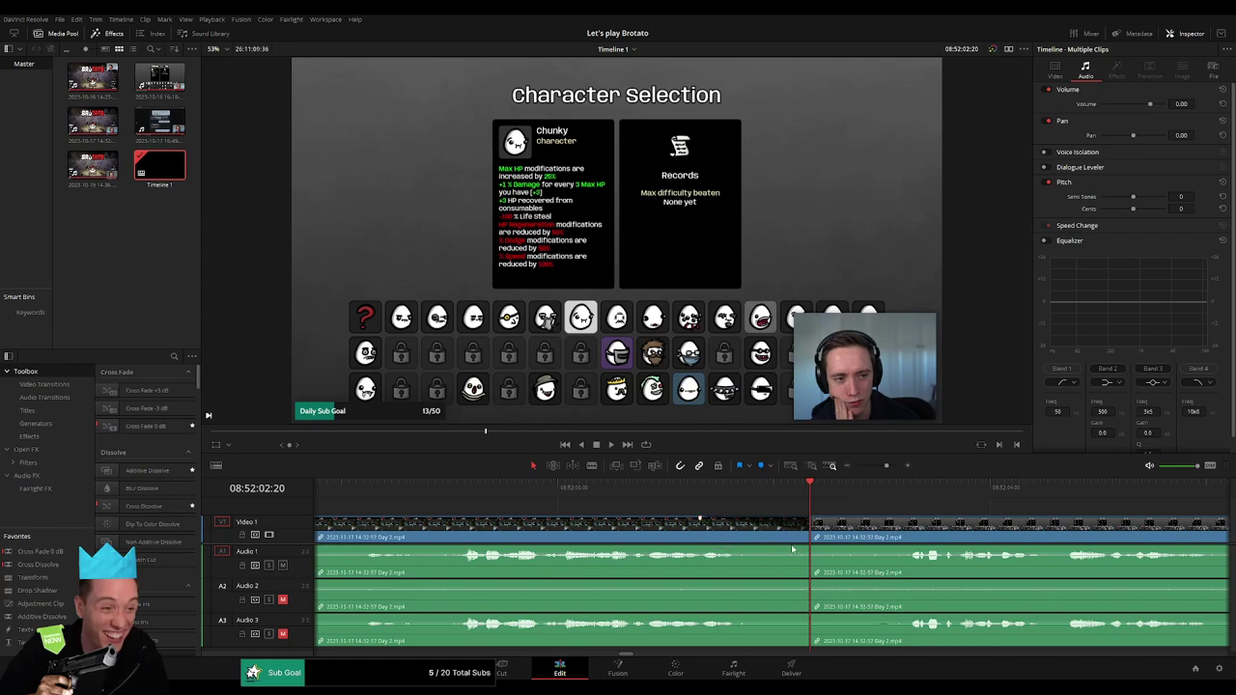
pyautogui.moveTo(807, 547); pyautogui.dragTo(678, 545)
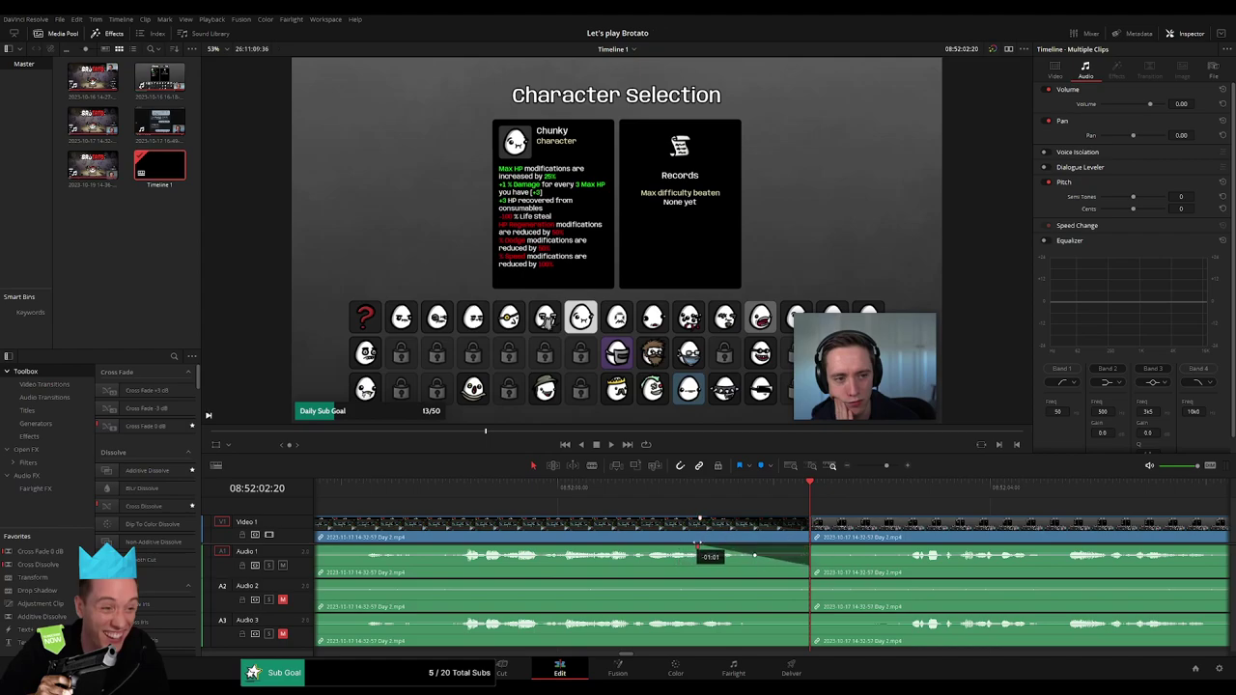
pyautogui.moveTo(810, 581); pyautogui.dragTo(730, 582)
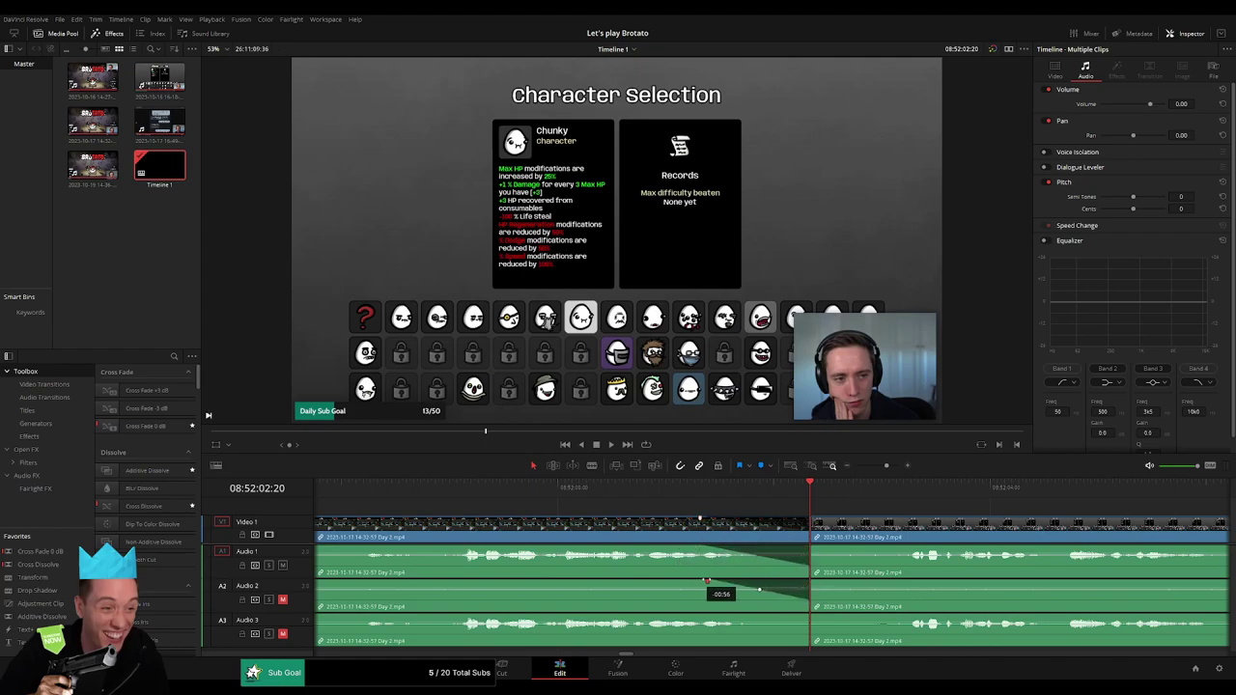
pyautogui.moveTo(805, 614); pyautogui.dragTo(703, 616)
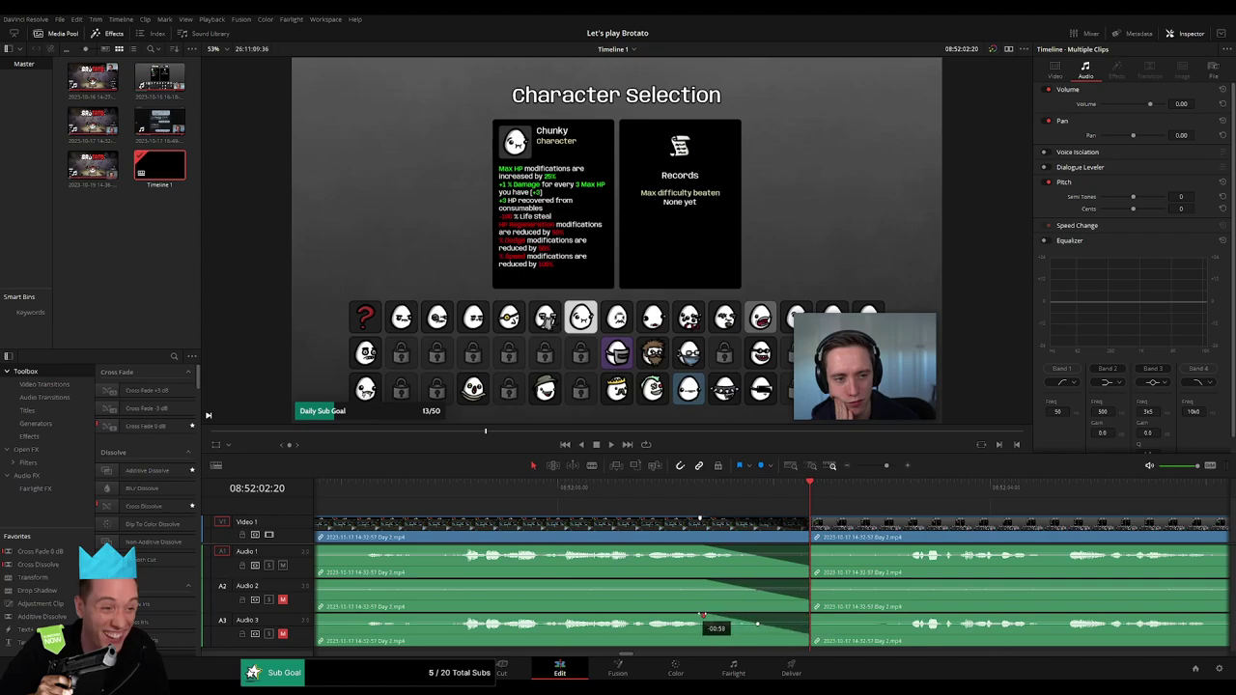
# - Fade Audio 1, 2 and 3 back in after the cut and play it back
pyautogui.moveTo(811, 522)
pyautogui.mouseDown()
pyautogui.moveTo(892, 528)
pyautogui.moveTo(810, 554)
pyautogui.moveTo(915, 550)
pyautogui.mouseUp()
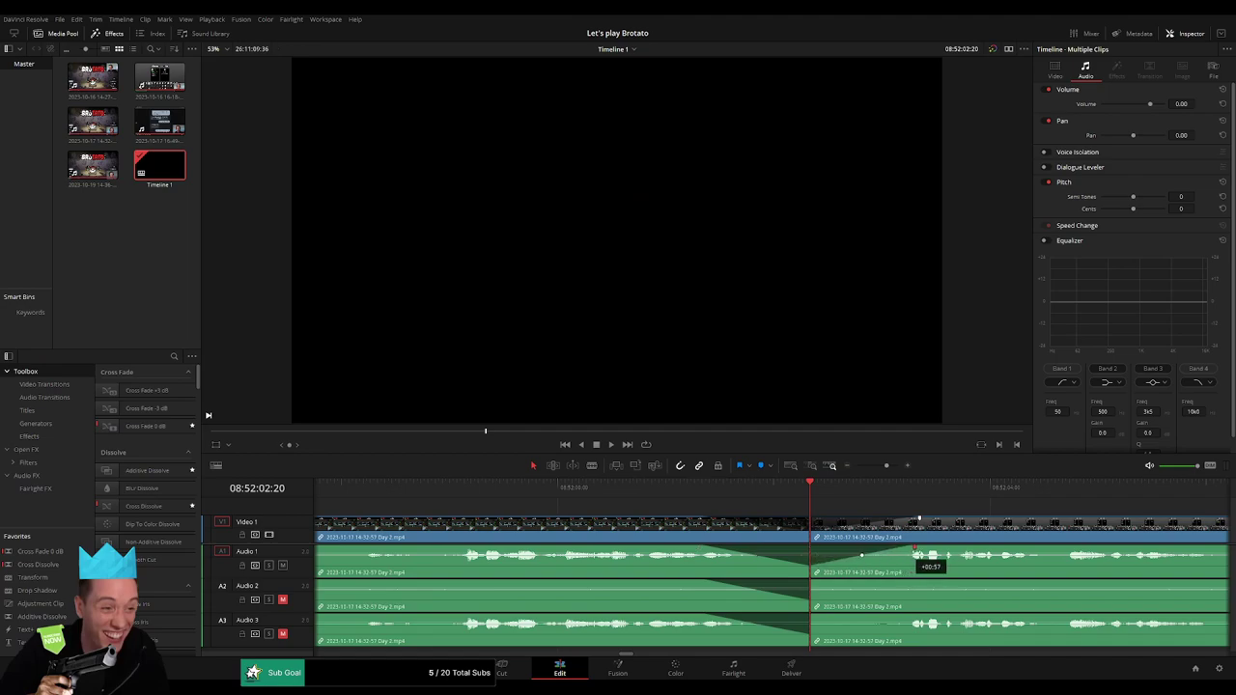
pyautogui.moveTo(820, 583); pyautogui.dragTo(925, 583)
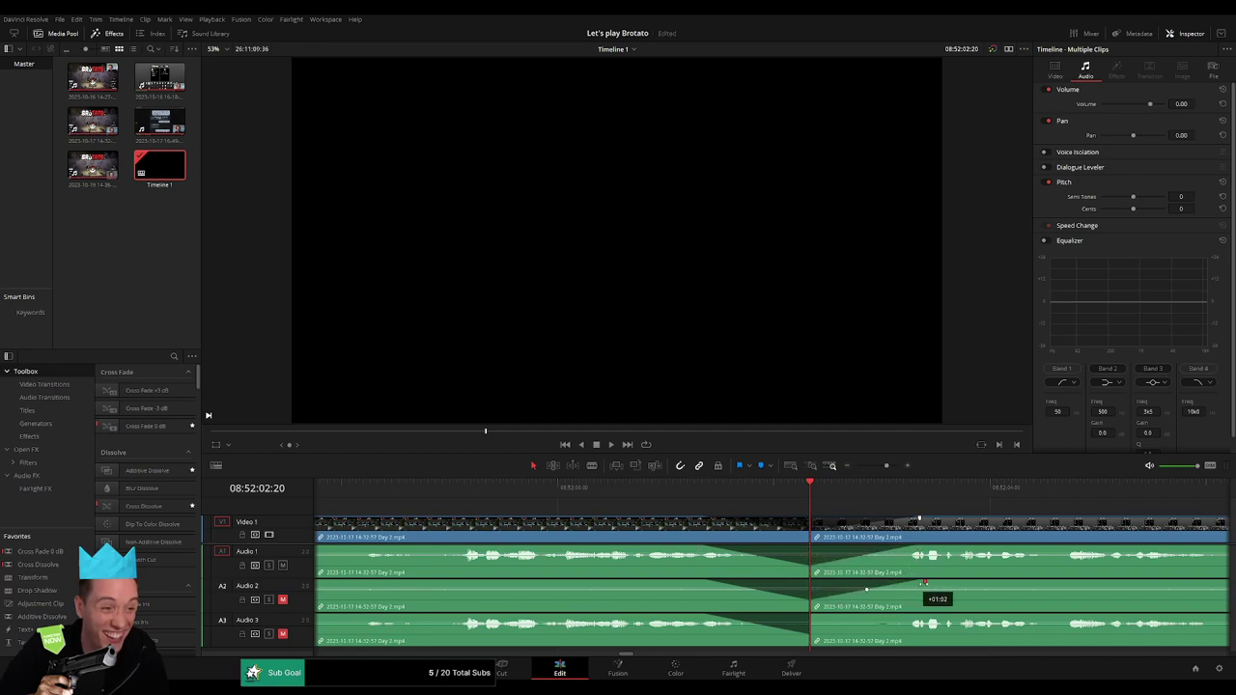
pyautogui.moveTo(810, 617); pyautogui.dragTo(919, 618)
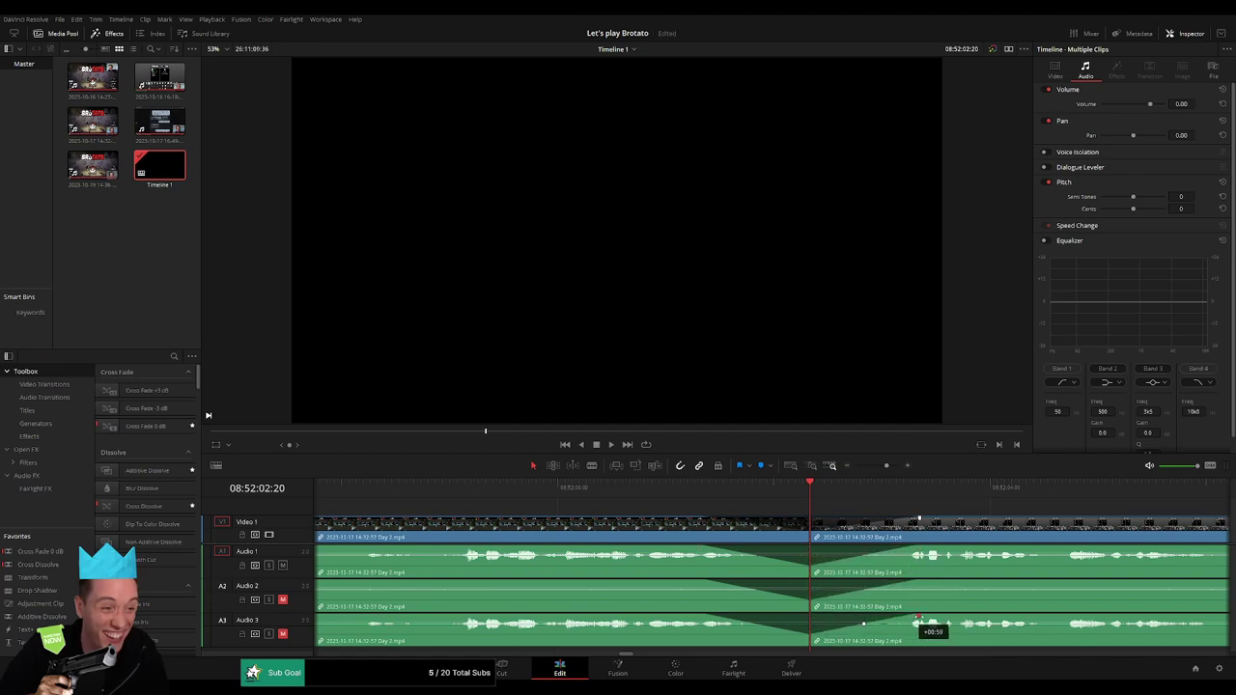
pyautogui.press('space')
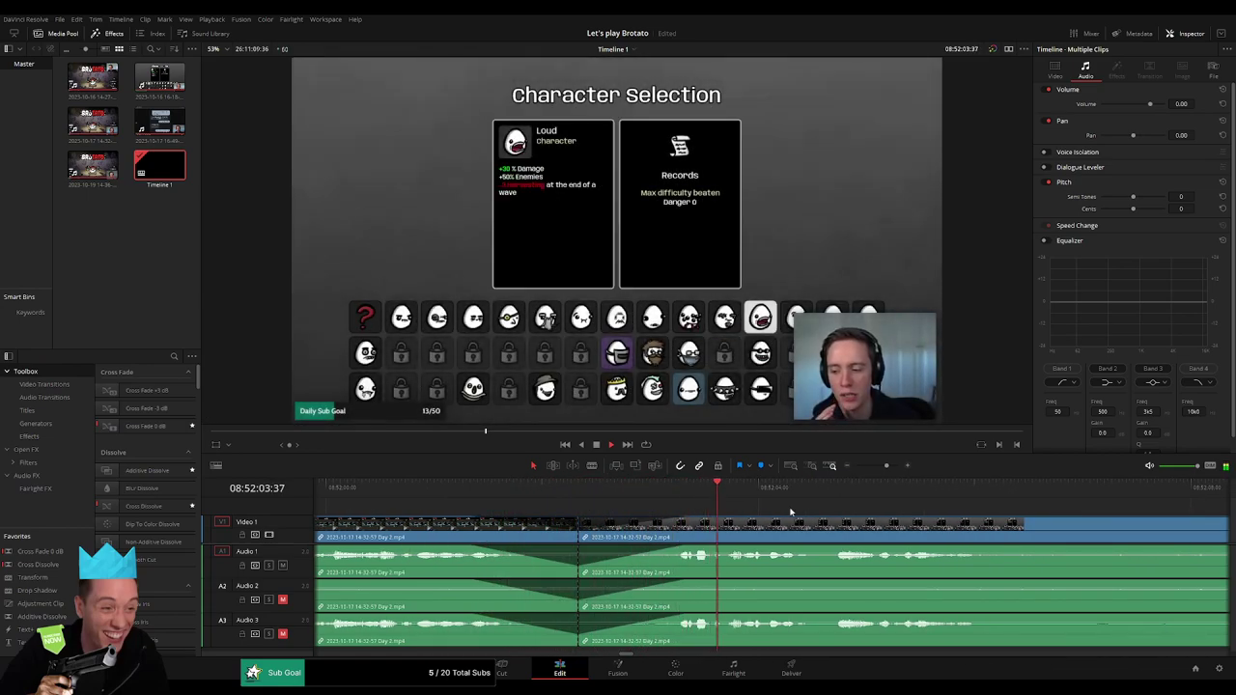
# - Drag the remaining Day 2 clip left to start at 10:00:00:00 with no gap, then play it
pyautogui.moveTo(885, 467); pyautogui.dragTo(856, 467)
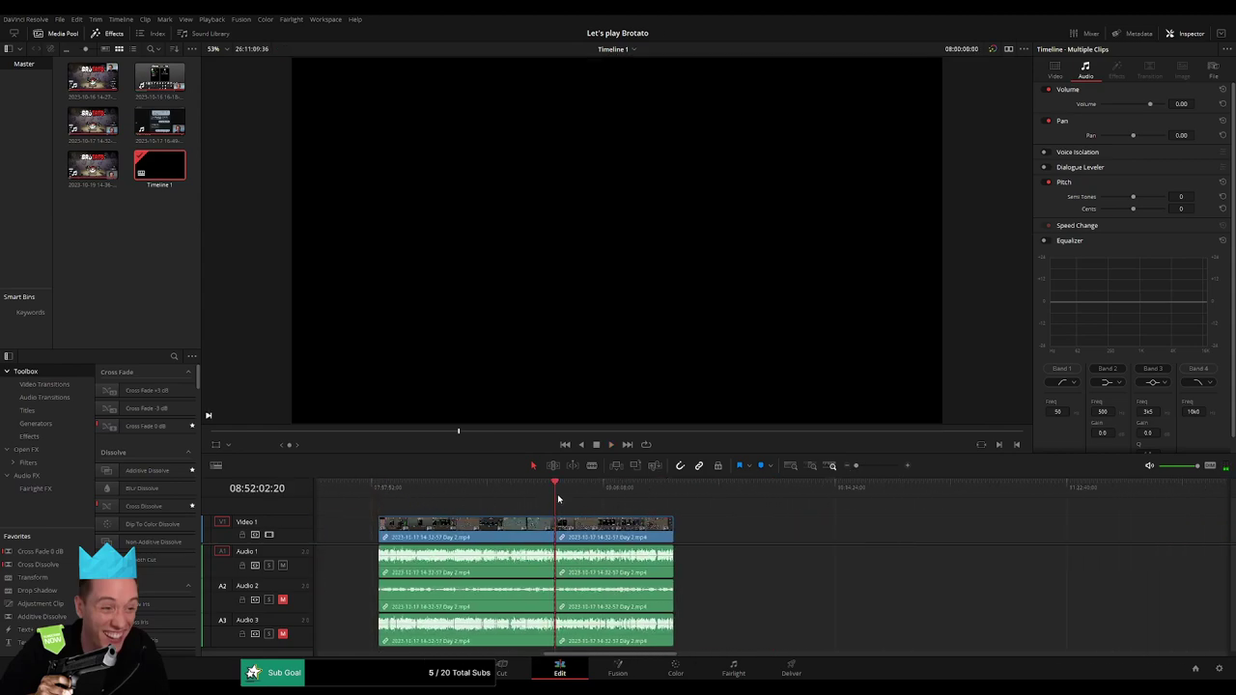
pyautogui.moveTo(436, 546); pyautogui.dragTo(538, 531)
pyautogui.click(450, 516)
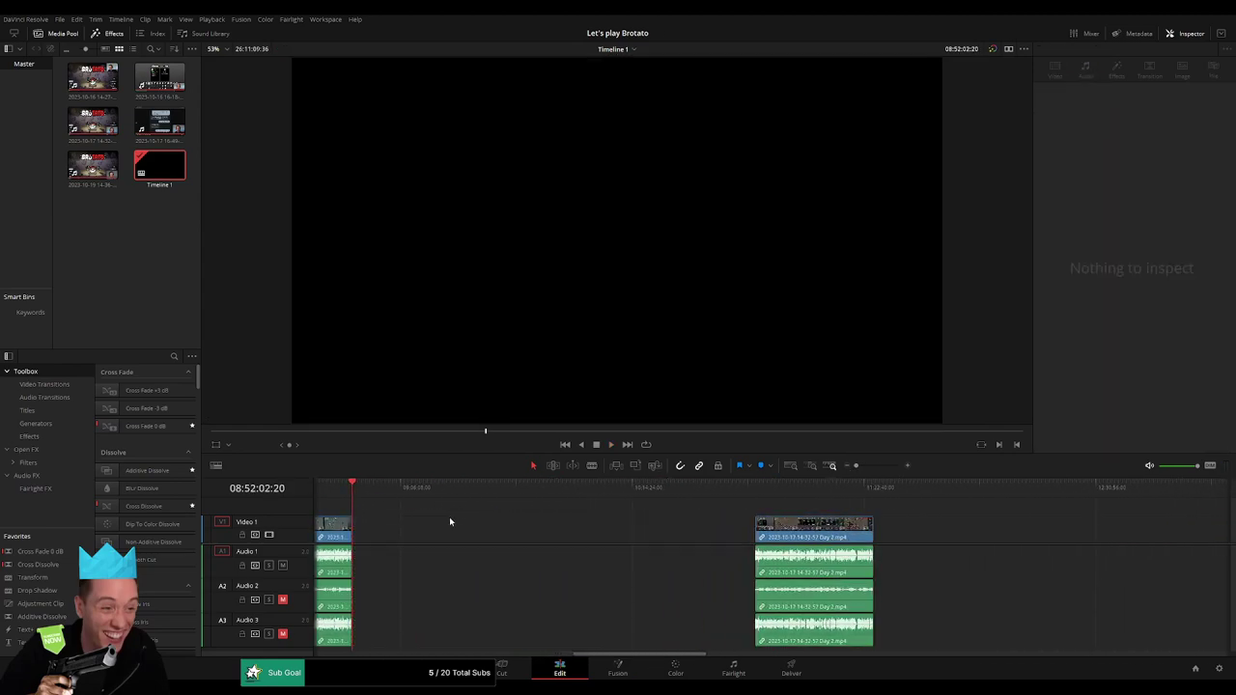
pyautogui.click(376, 490)
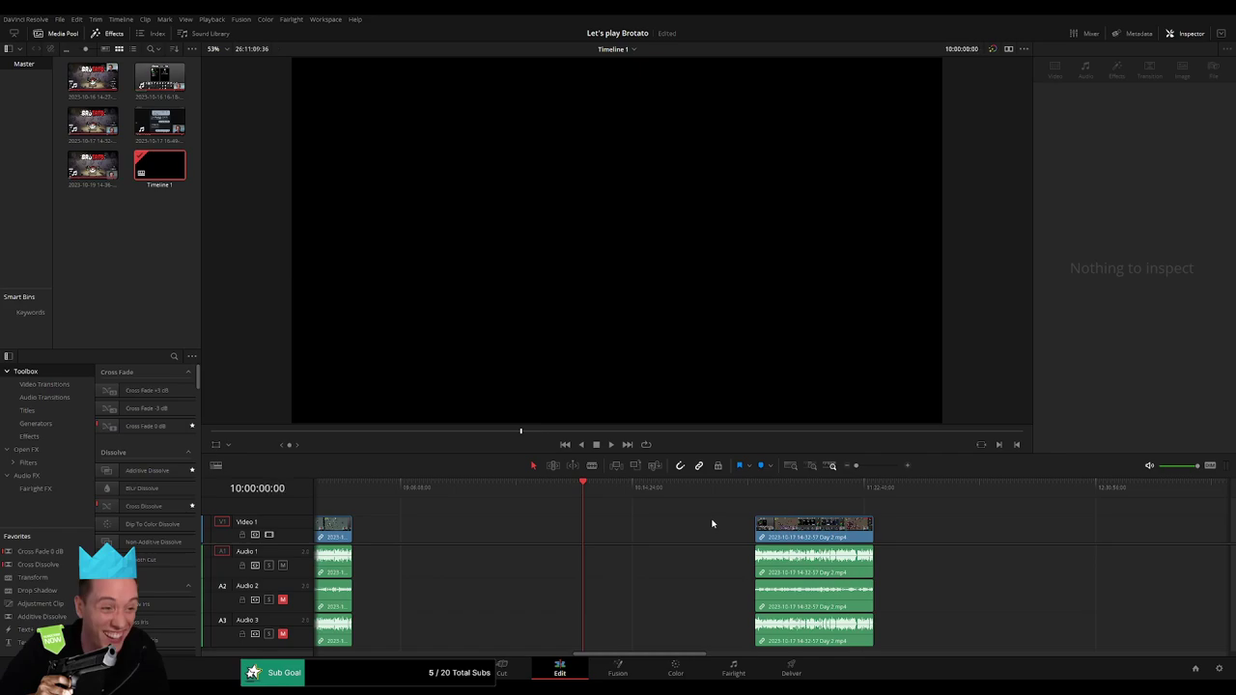
pyautogui.moveTo(812, 537); pyautogui.dragTo(636, 537)
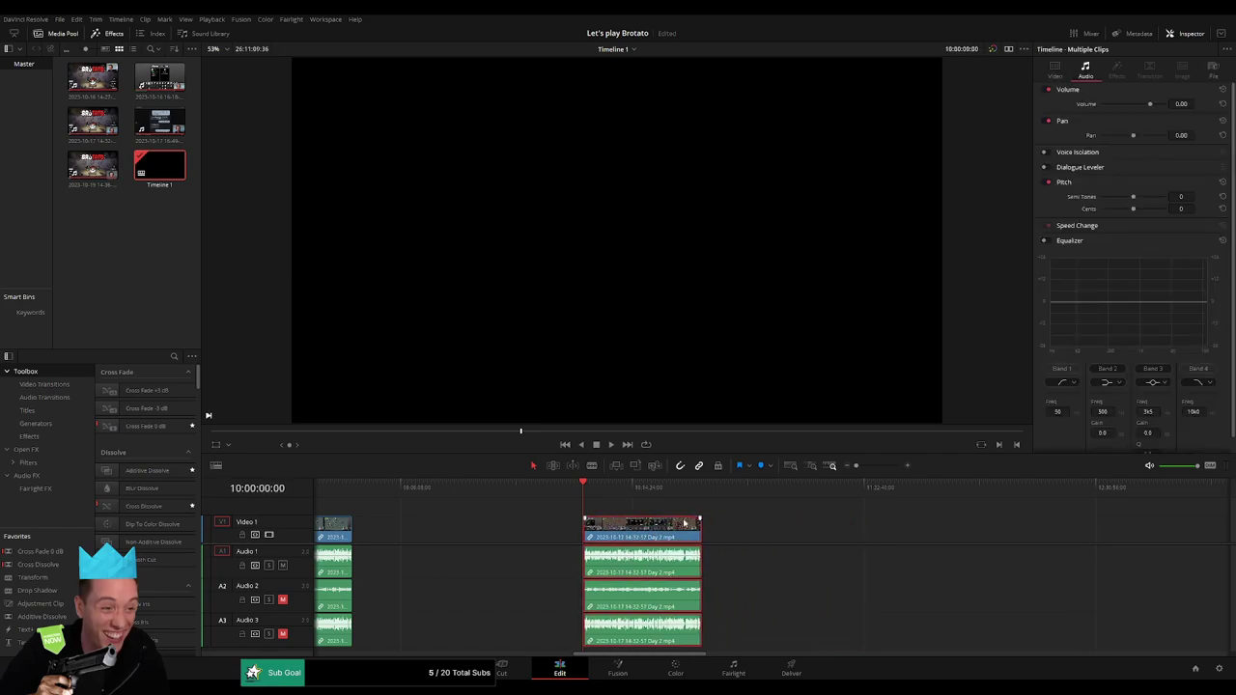
pyautogui.hscroll(5, 596, 520)
pyautogui.hscroll(-5, 783, 533)
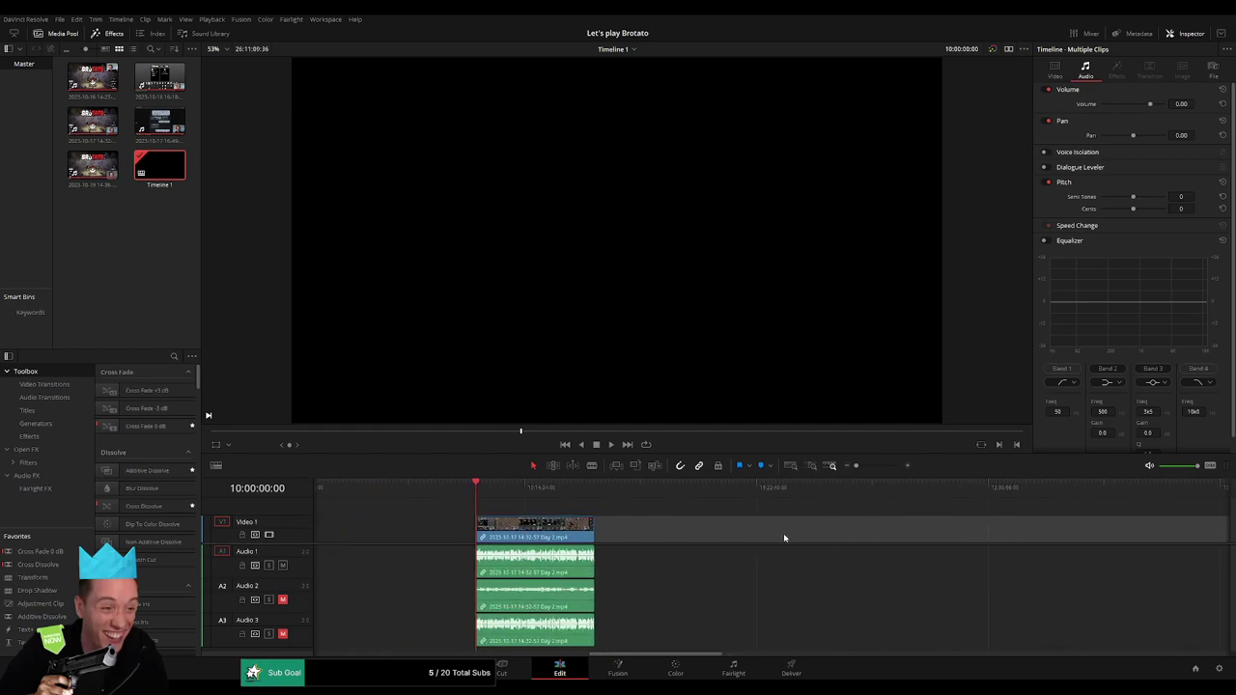
pyautogui.press('space')
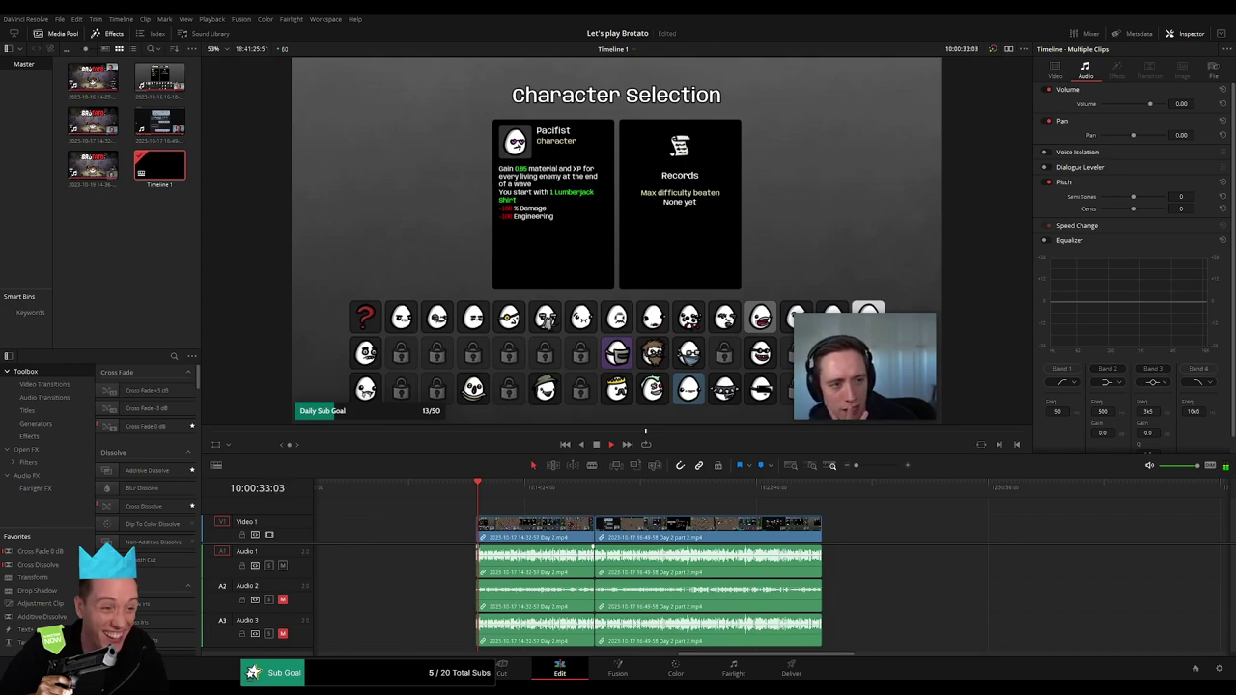
# - Zoom in on the joined Day 2 clips and skim to about 10:34:02, Brotato's Wave 18
pyautogui.click(872, 470)
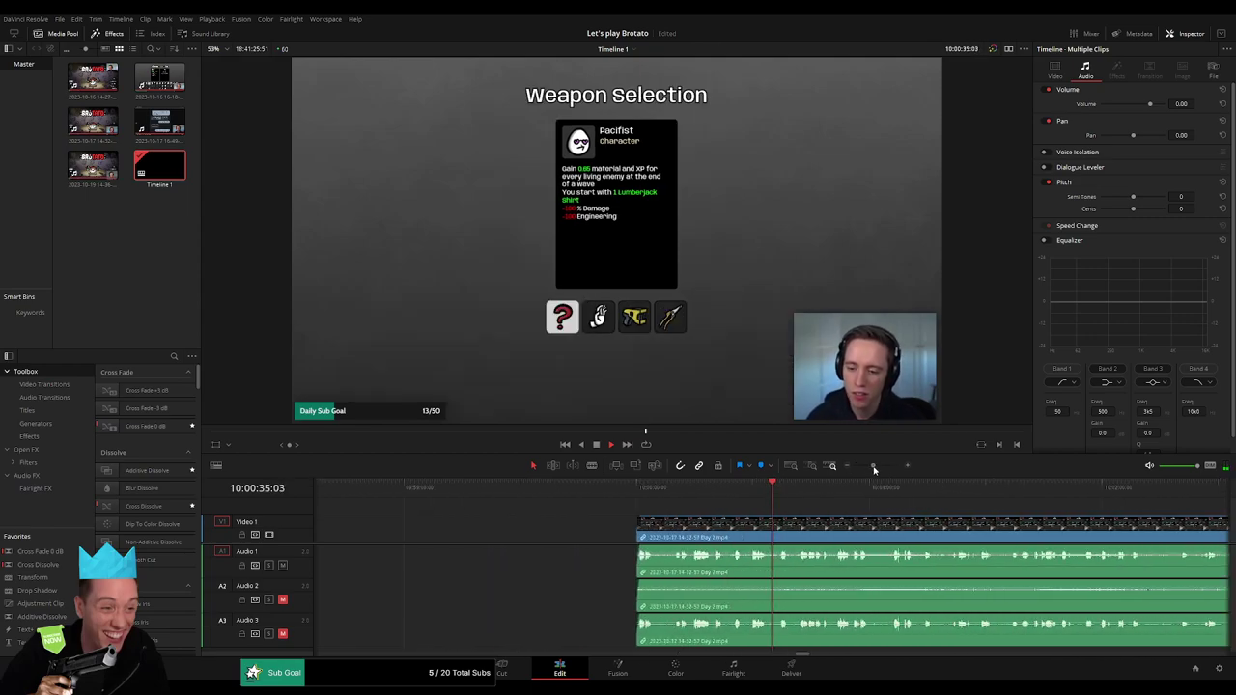
pyautogui.hscroll(5, 926, 539)
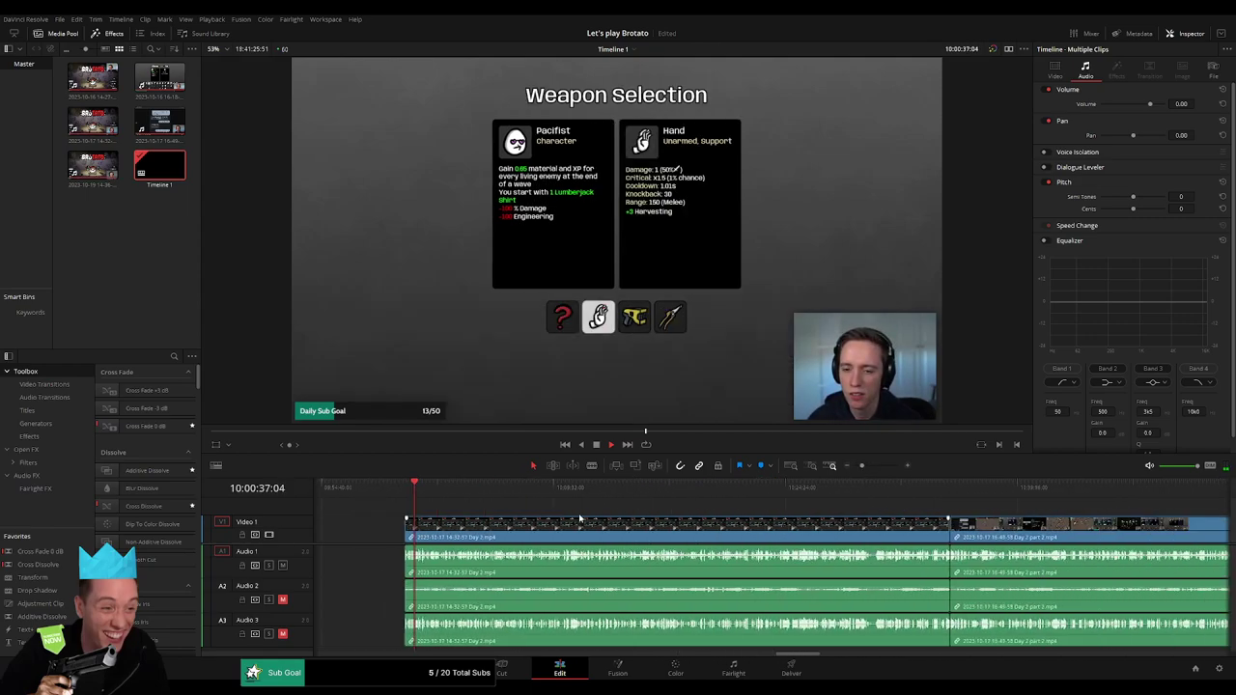
pyautogui.moveTo(371, 491); pyautogui.dragTo(882, 506)
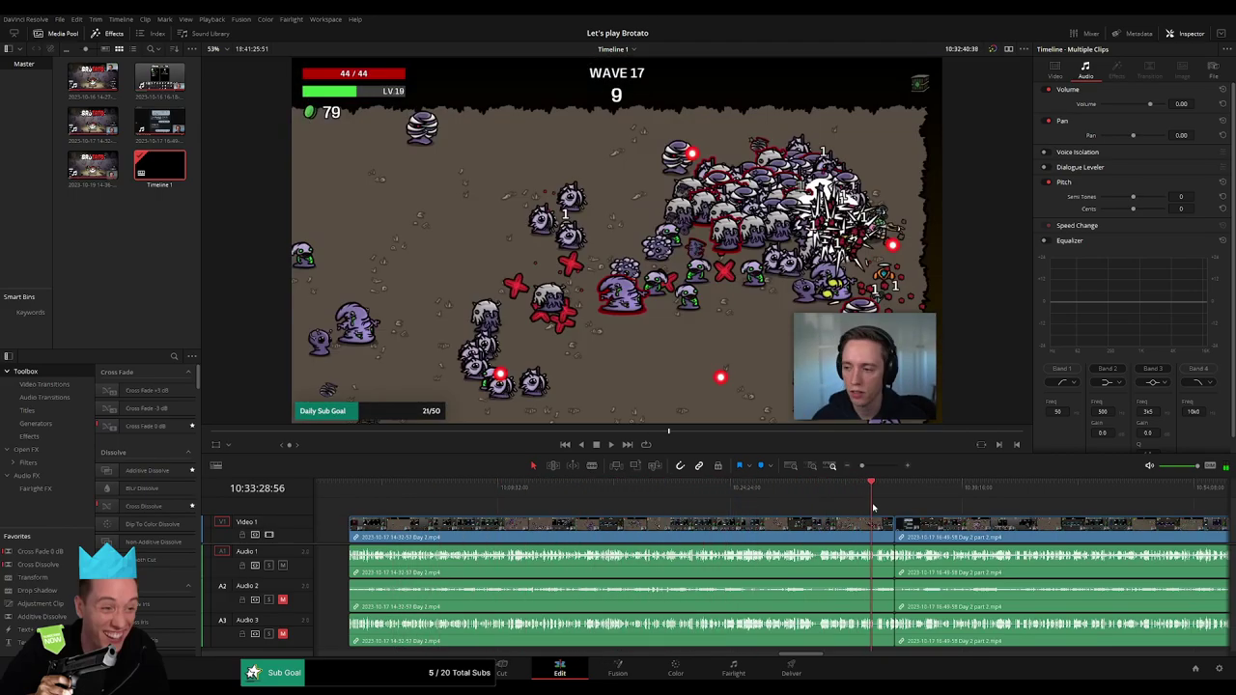
pyautogui.press('space')
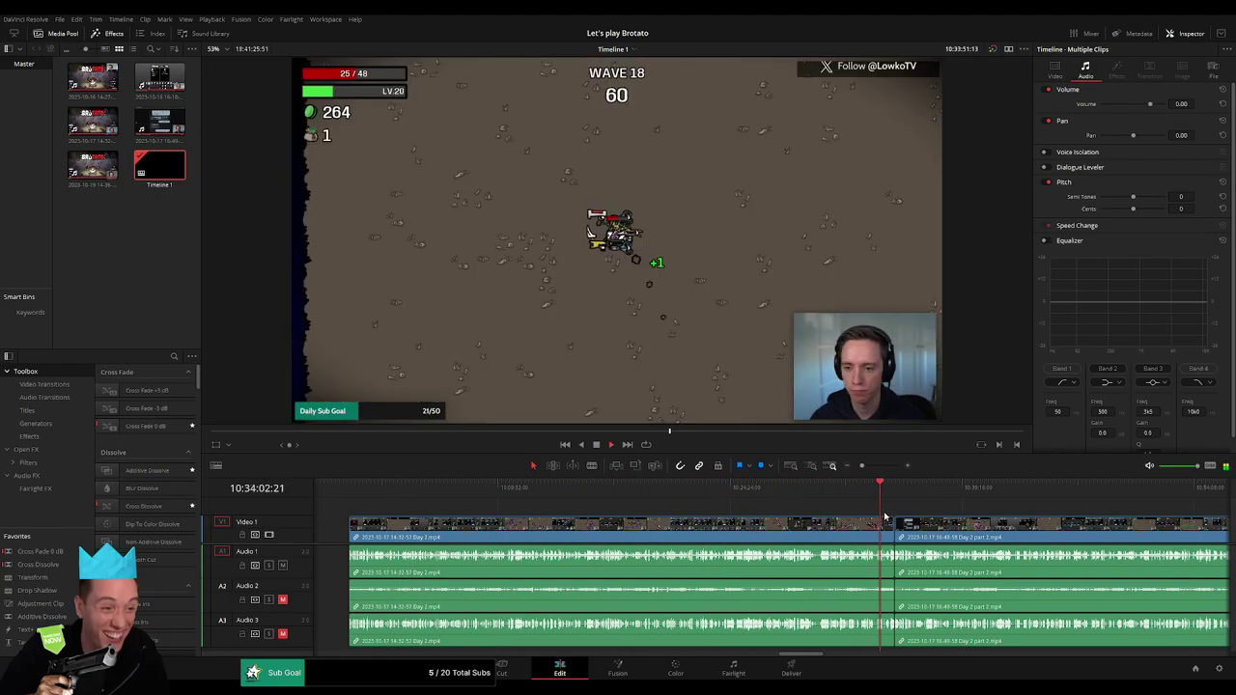
pyautogui.click(874, 466)
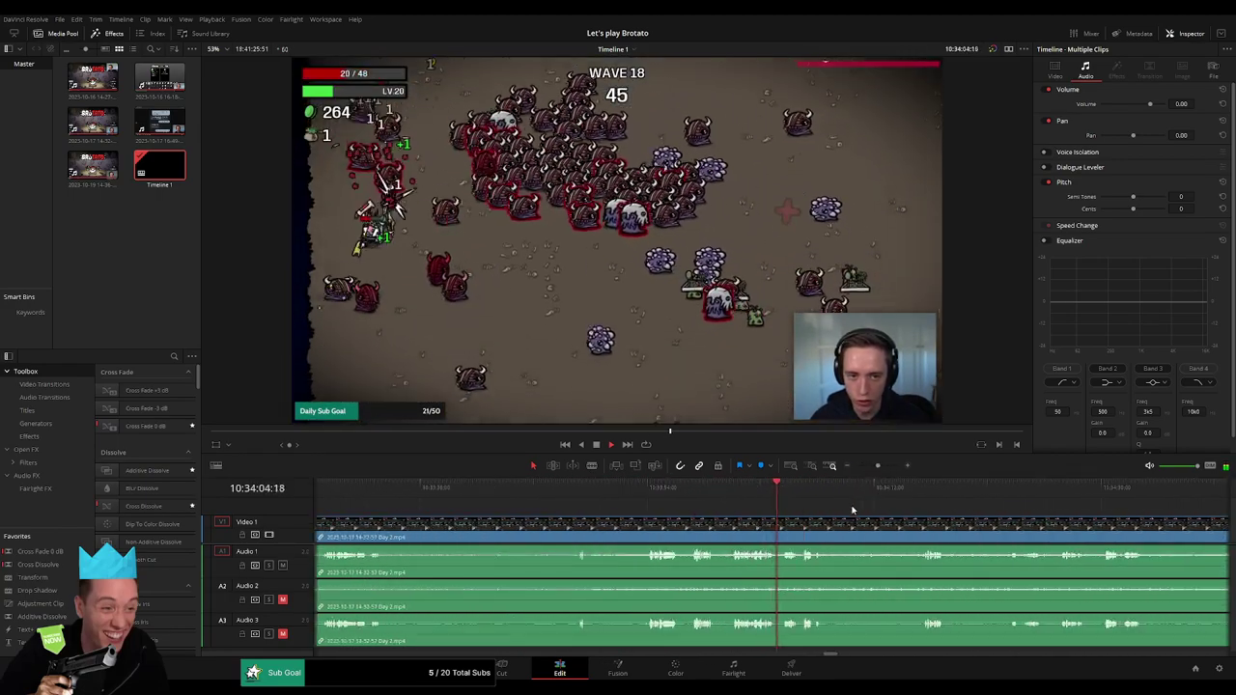
pyautogui.click(1051, 502)
pyautogui.click(971, 490)
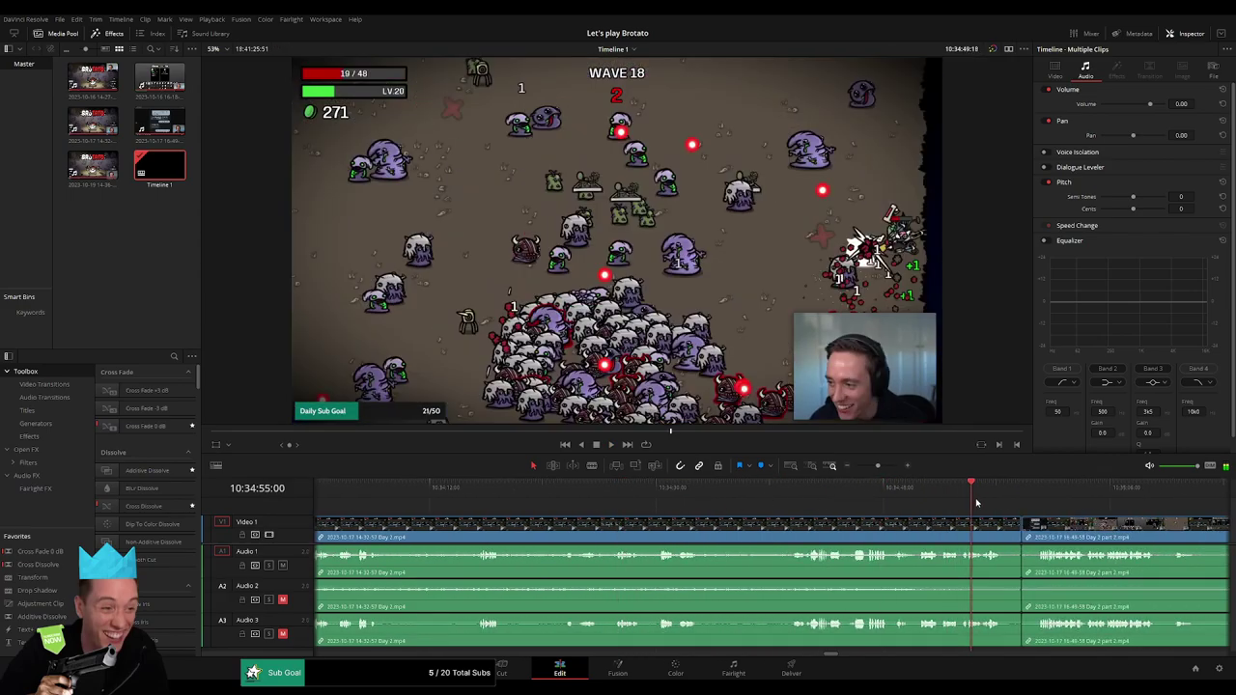
pyautogui.click(615, 497)
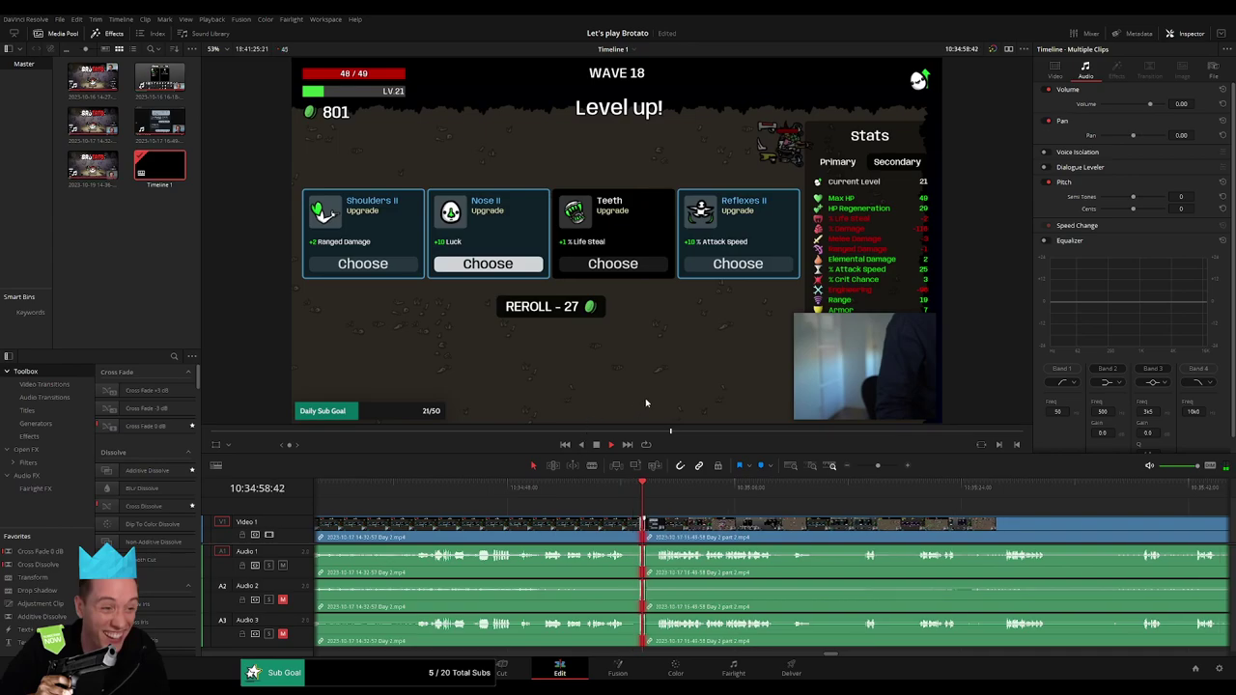
pyautogui.click(637, 483)
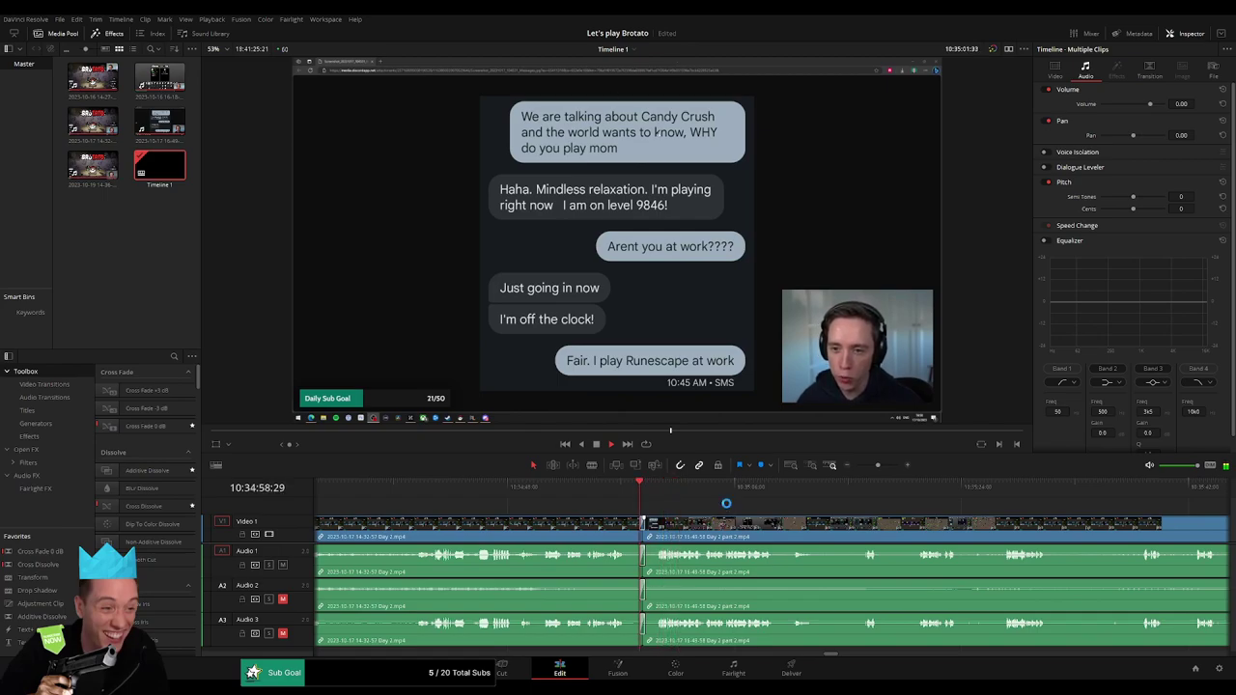
pyautogui.hscroll(2, 676, 508)
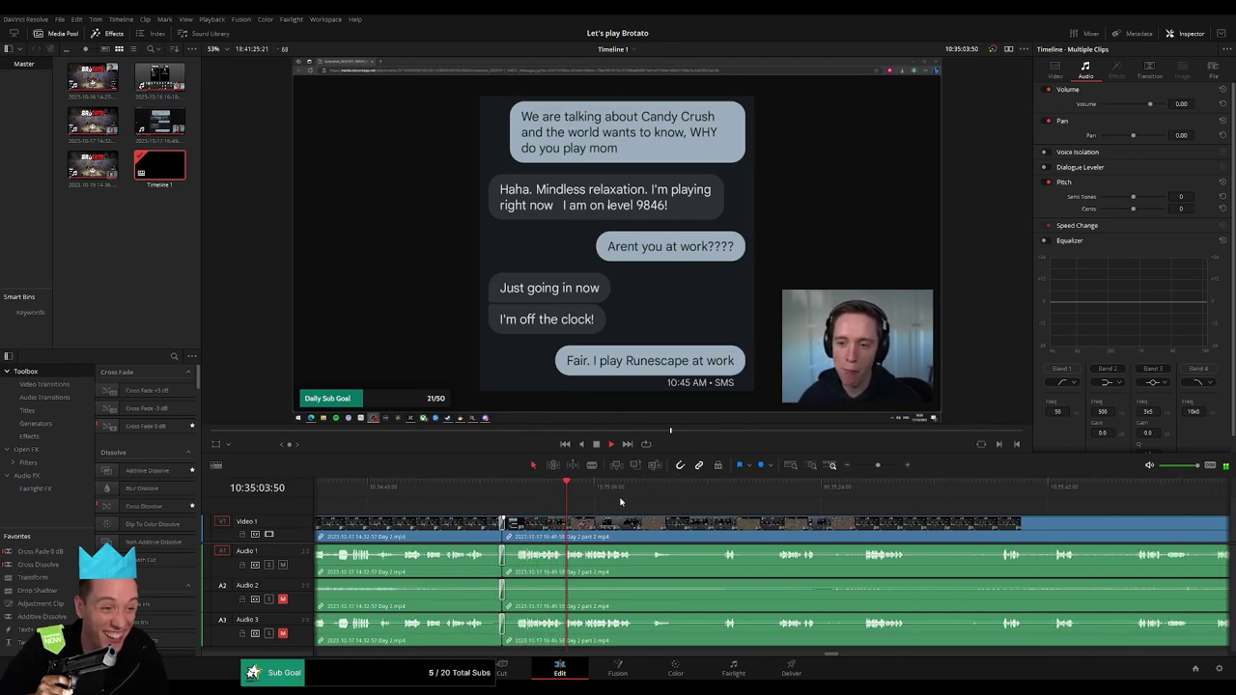
pyautogui.click(649, 495)
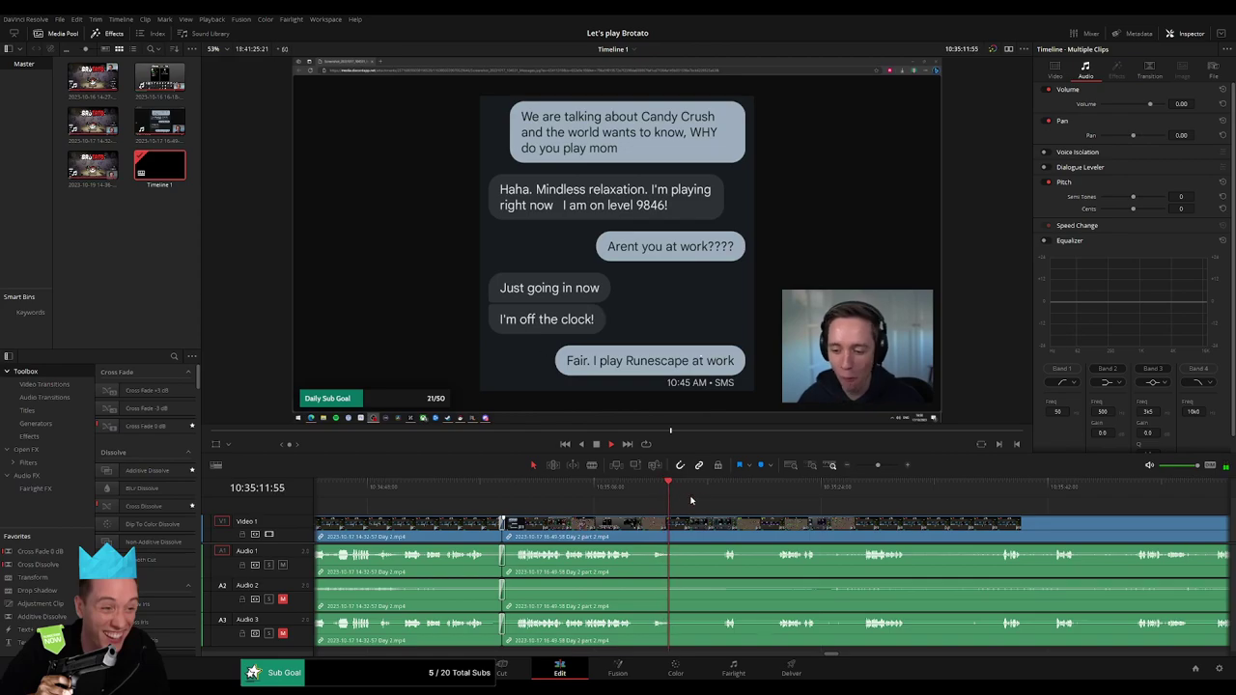
pyautogui.click(726, 495)
pyautogui.click(784, 494)
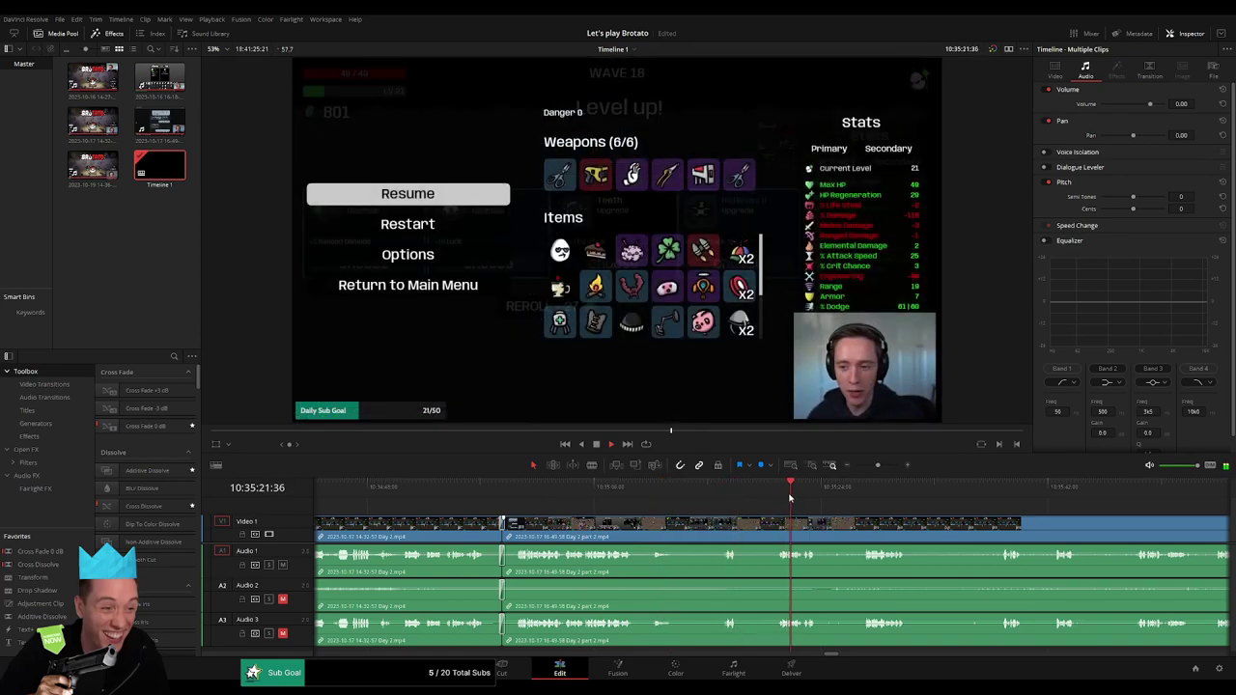
pyautogui.click(865, 497)
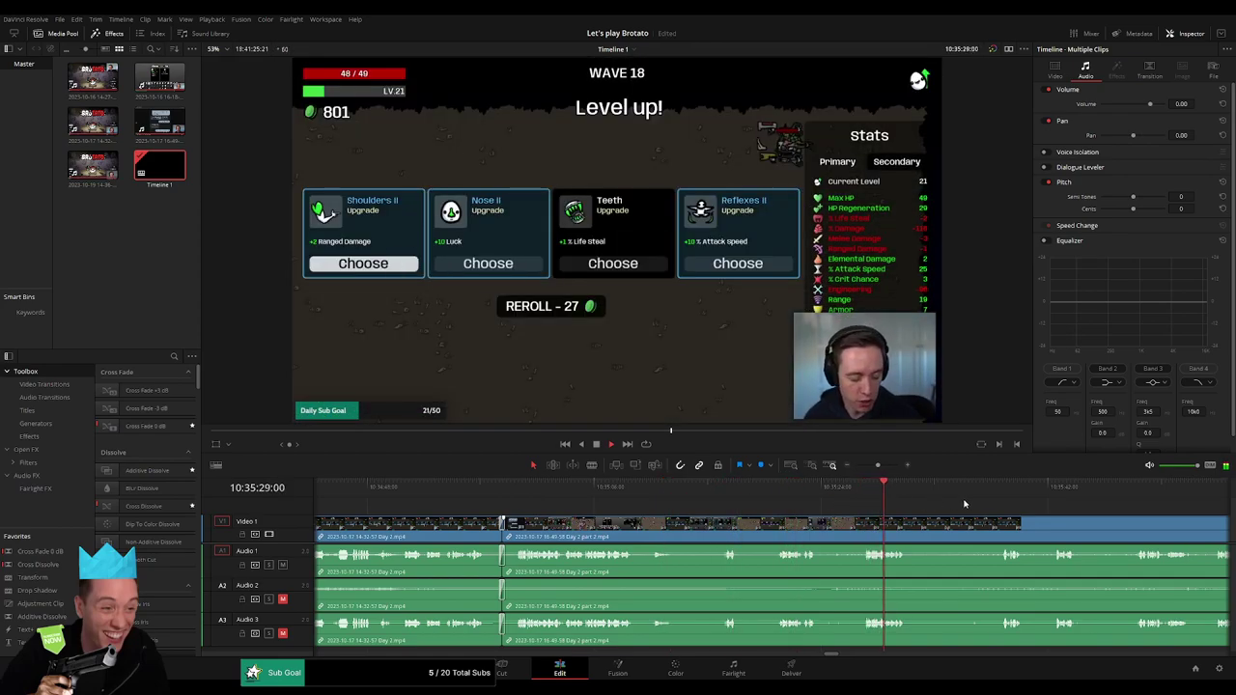
pyautogui.click(999, 497)
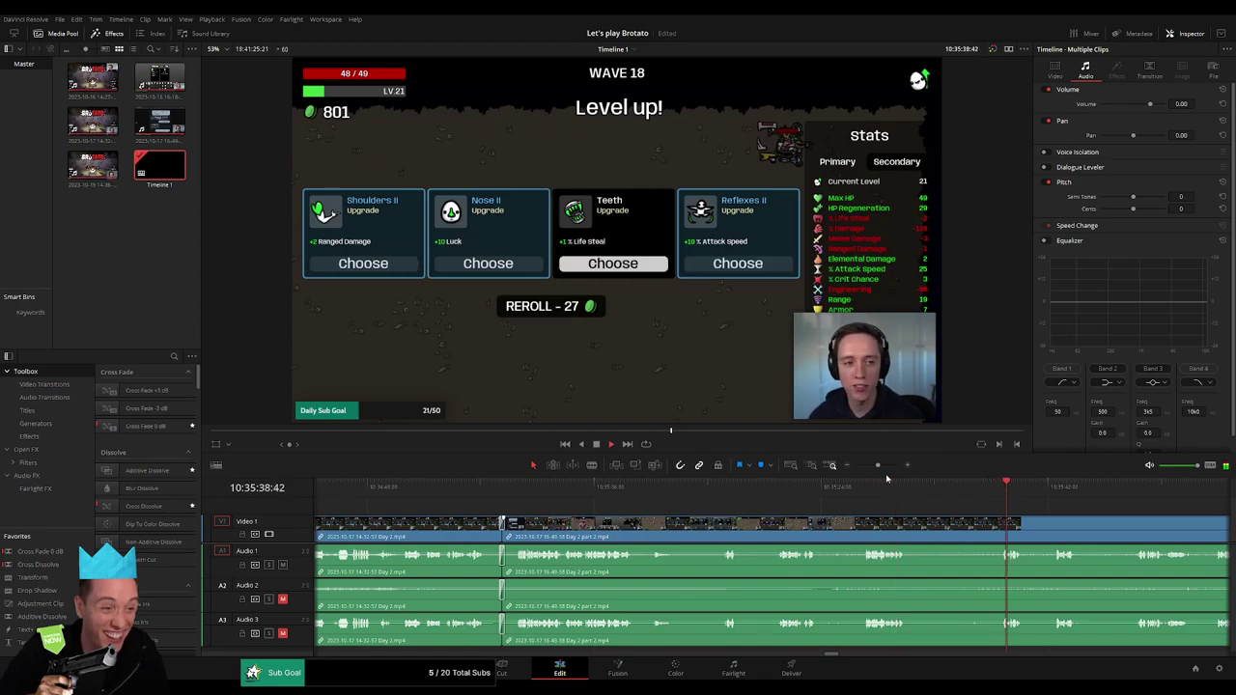
pyautogui.scroll(-6, 854, 509)
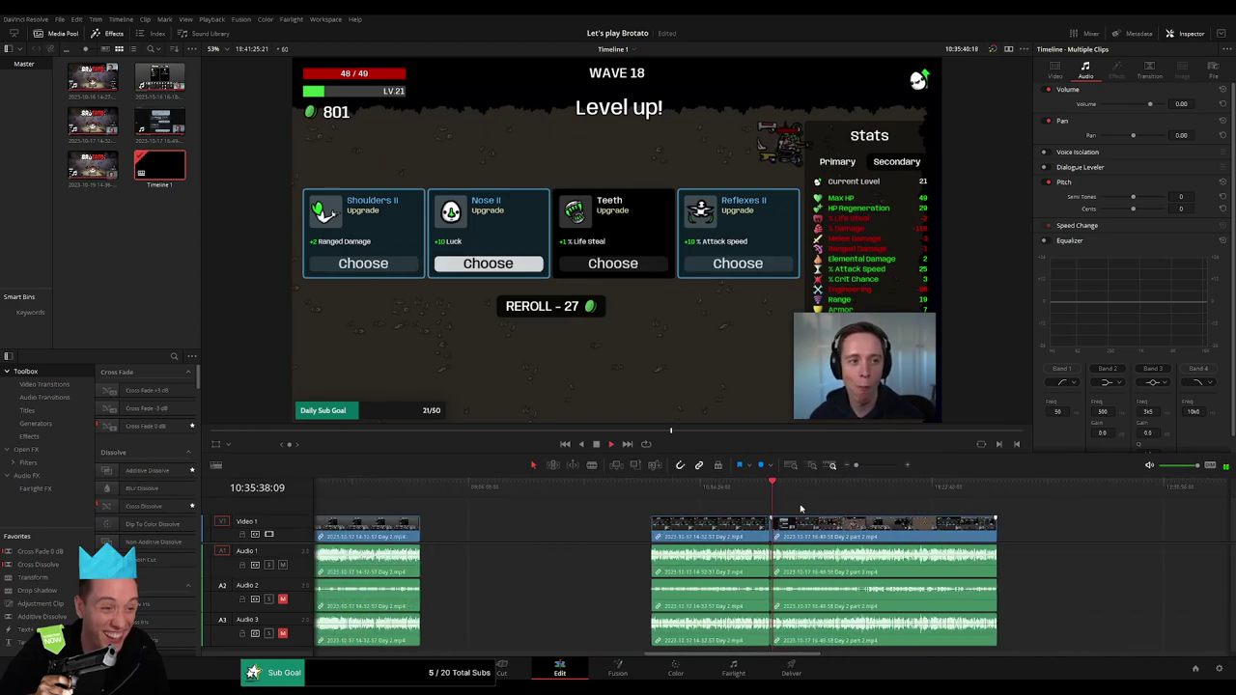
# - Scrub the Day 2 part 2 clip to the Wave 7 shop footage and zoom in
pyautogui.scroll(-3, 801, 509)
pyautogui.click(571, 498)
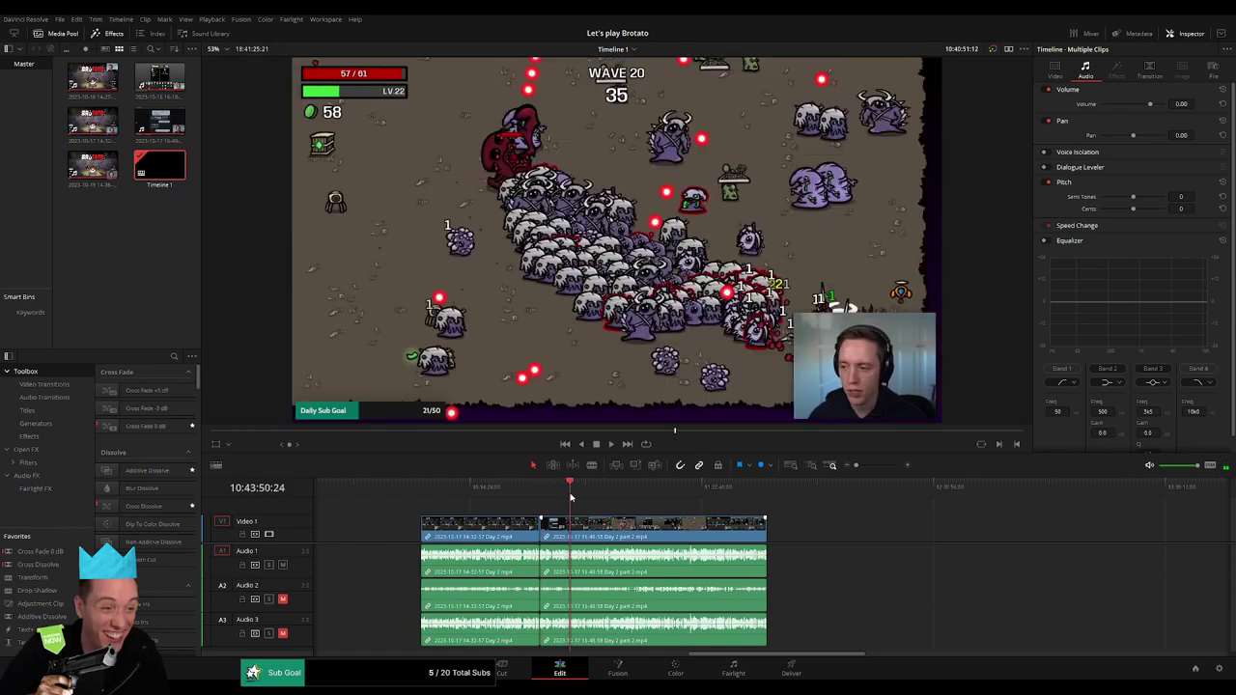
pyautogui.moveTo(571, 497); pyautogui.dragTo(597, 495)
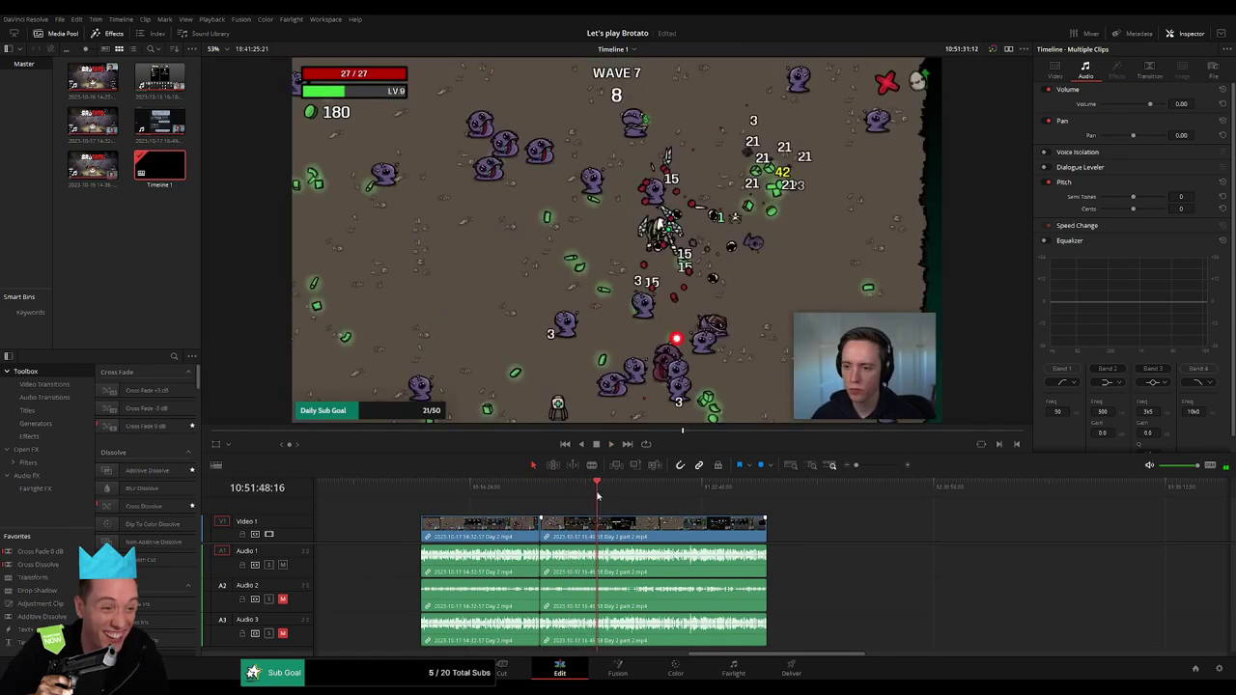
pyautogui.press('space')
pyautogui.click(877, 466)
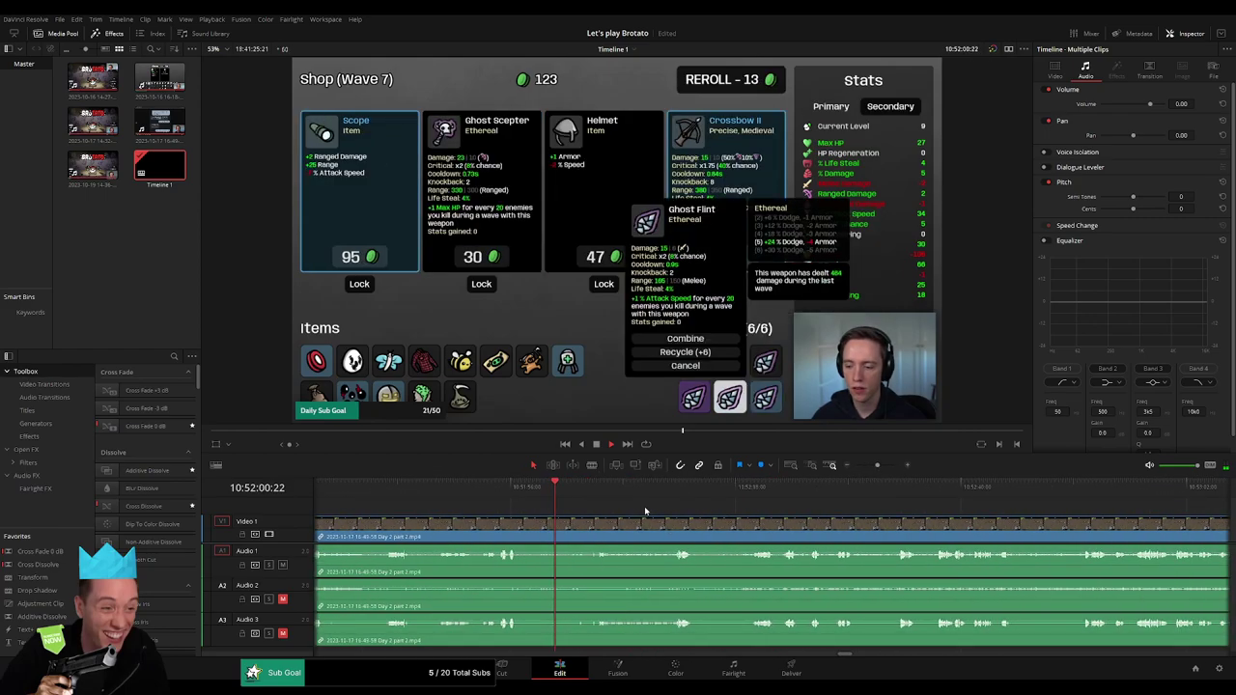
pyautogui.click(596, 492)
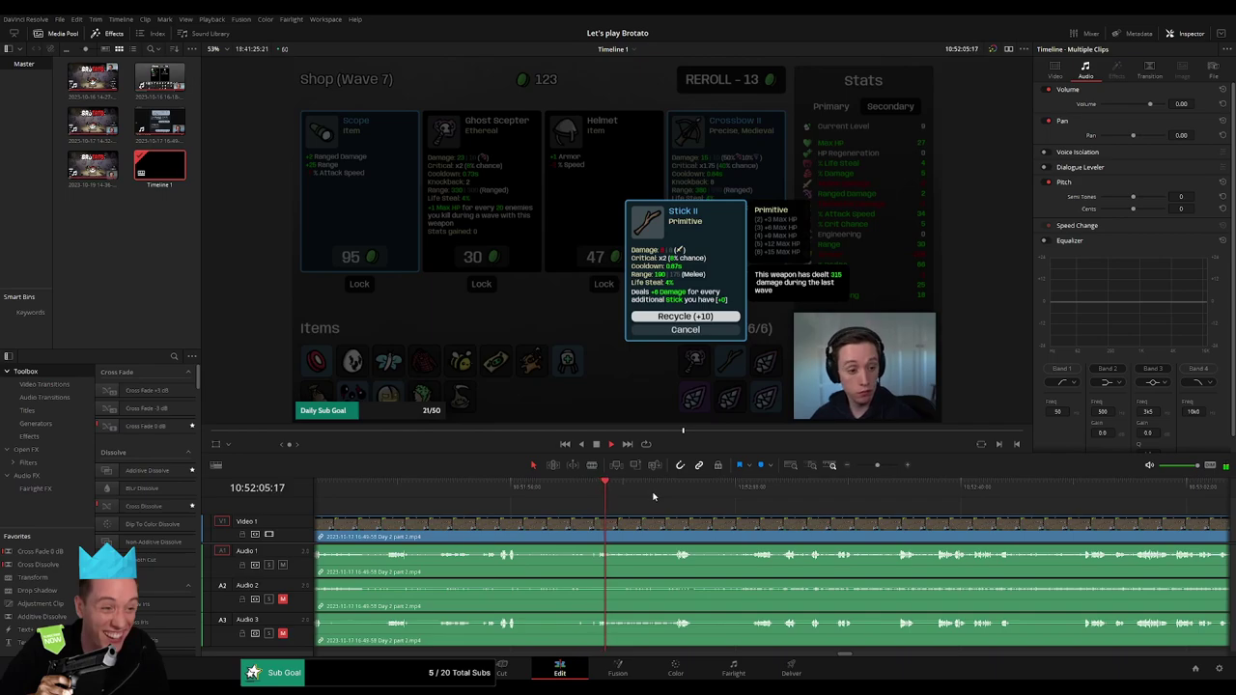
pyautogui.click(672, 494)
pyautogui.click(653, 494)
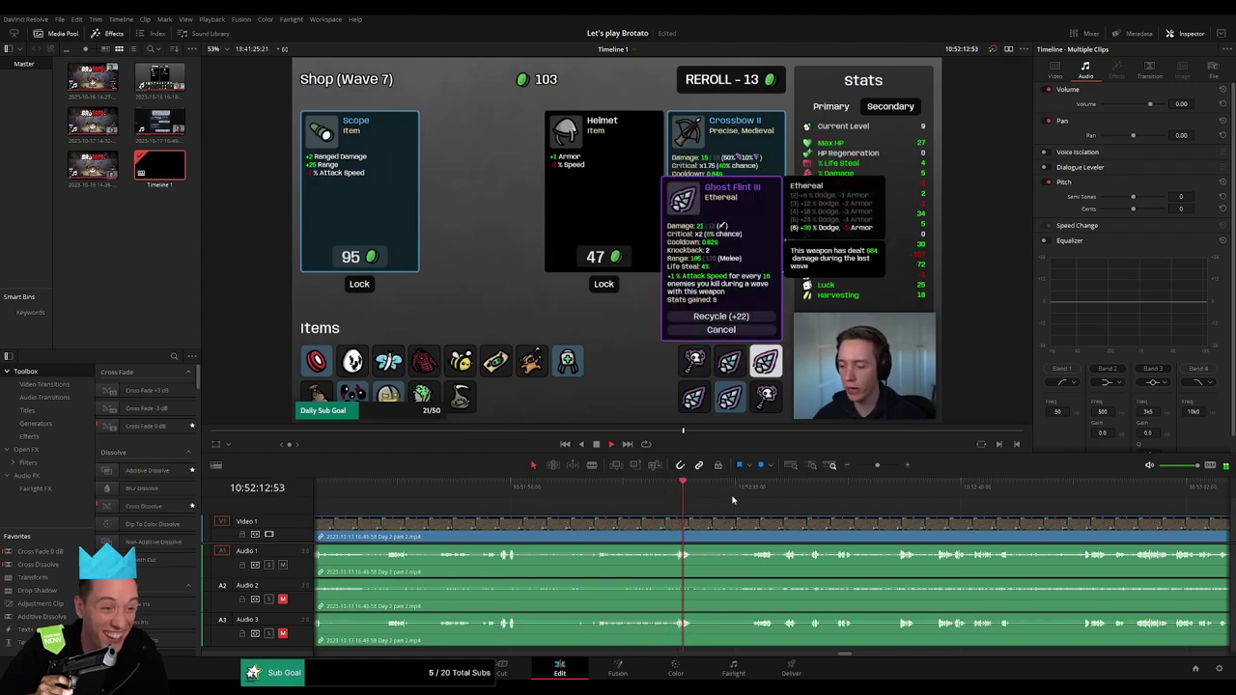
# - Split all tracks at the Wave 7 shop, about 10:52:11, and fade out the video before it
pyautogui.scroll(2, 678, 497)
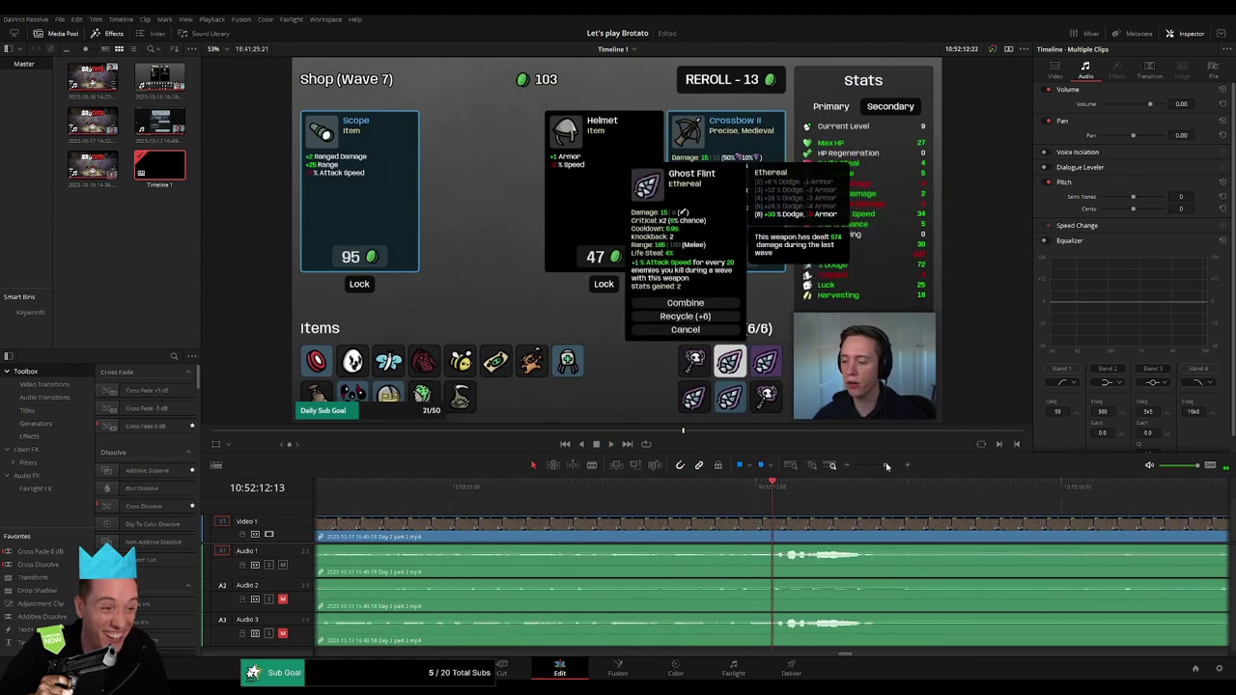
pyautogui.click(780, 491)
pyautogui.moveTo(778, 499); pyautogui.dragTo(683, 512)
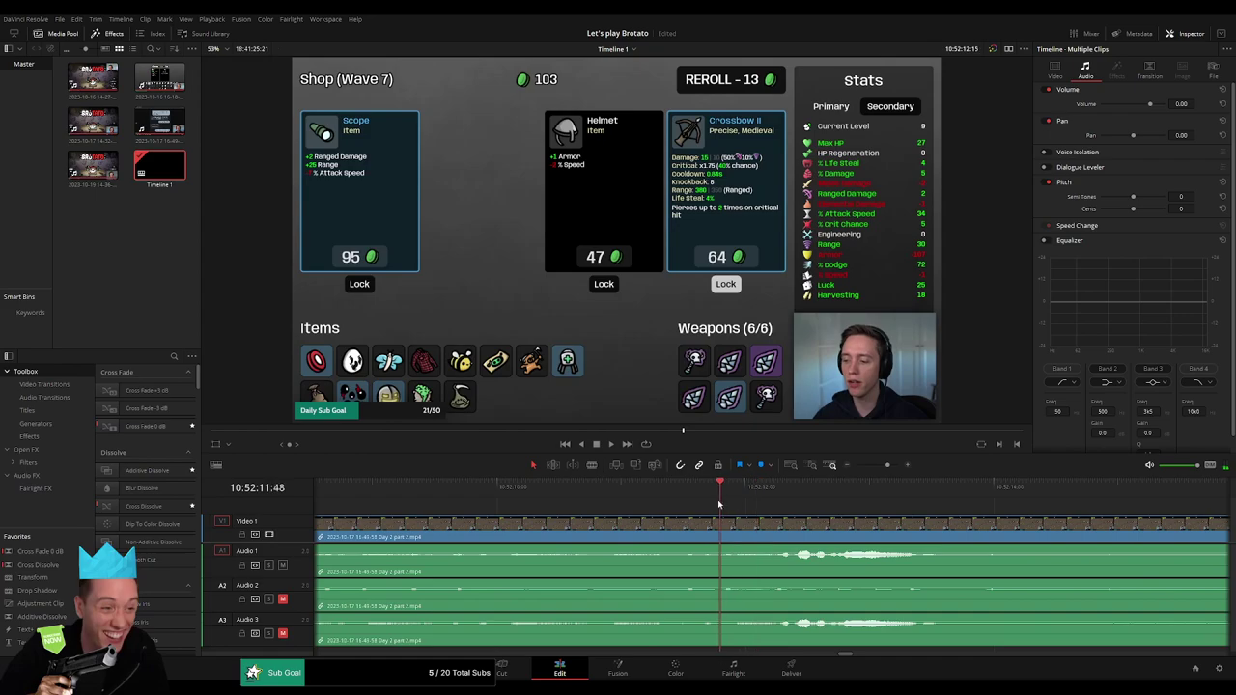
pyautogui.click(684, 538)
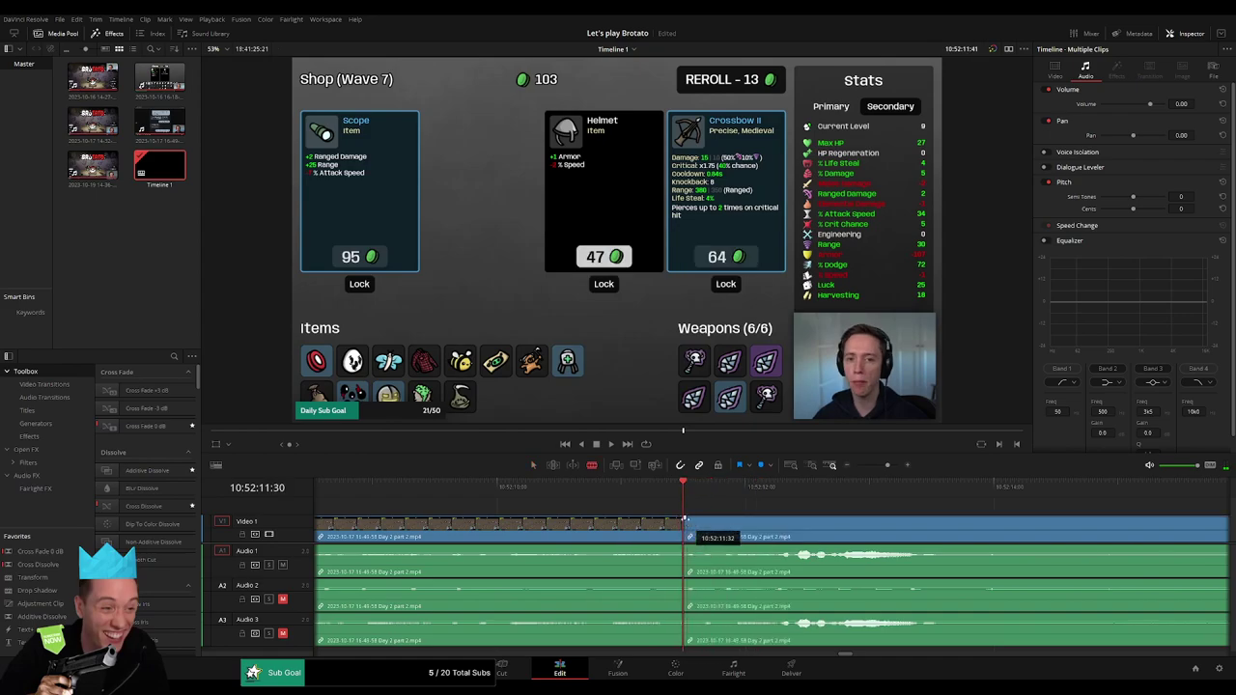
pyautogui.press('space')
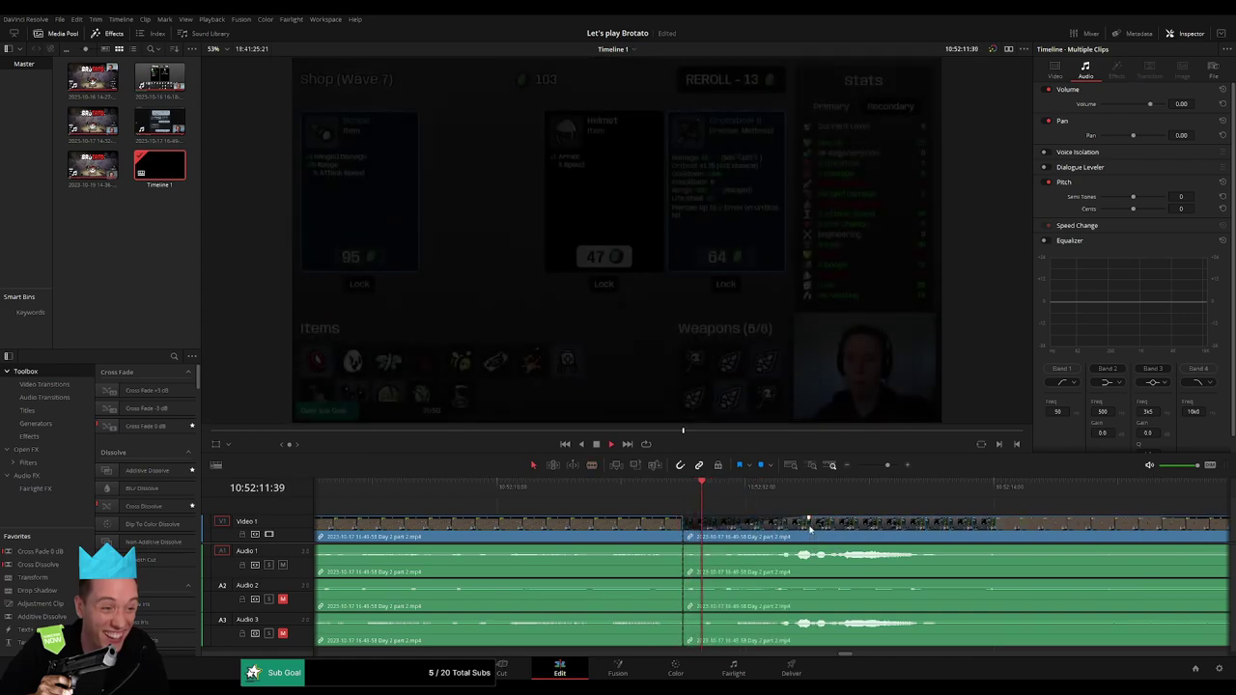
pyautogui.moveTo(683, 527); pyautogui.dragTo(568, 522)
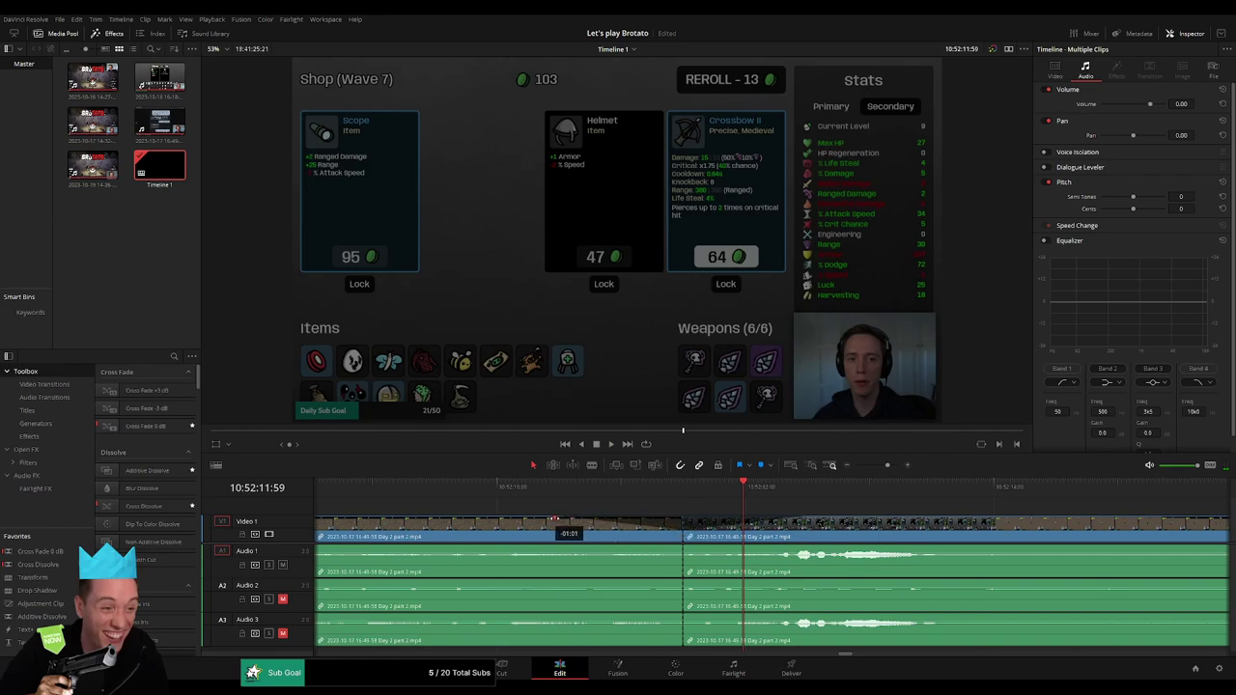
# - Add fade-outs before and fade-ins after the 10:52:11 cut on A1, A2 and A3
pyautogui.moveTo(681, 546); pyautogui.dragTo(560, 548)
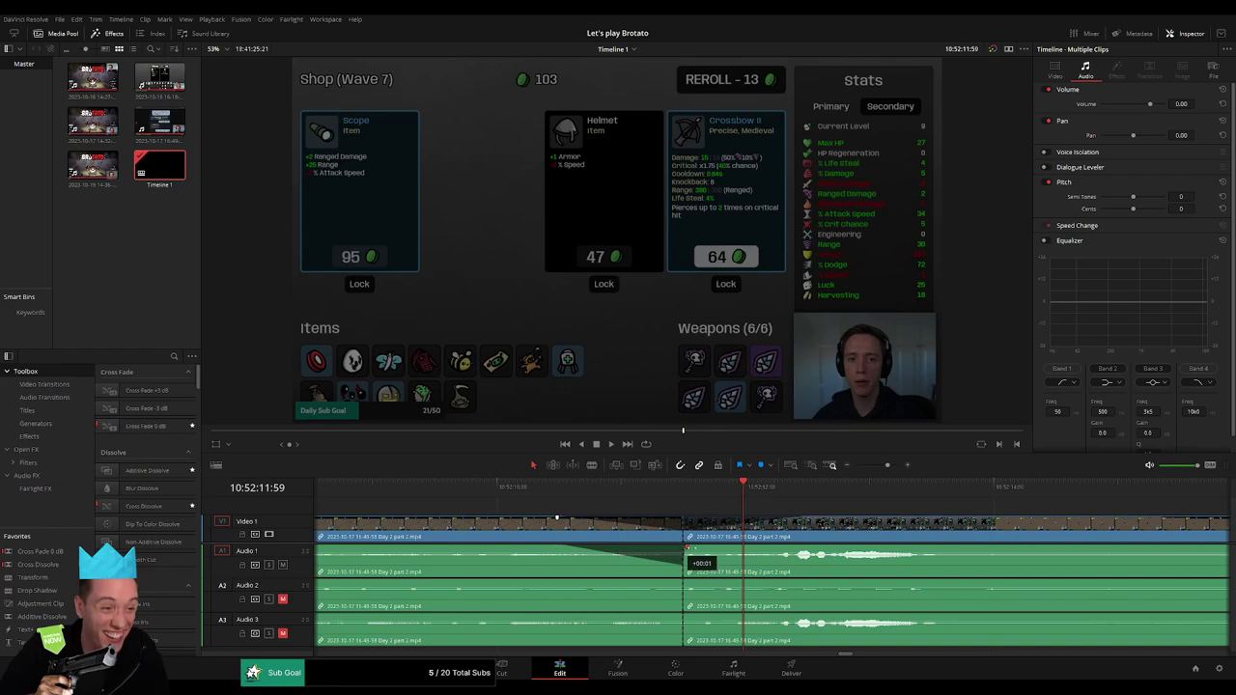
pyautogui.moveTo(688, 549); pyautogui.dragTo(798, 551)
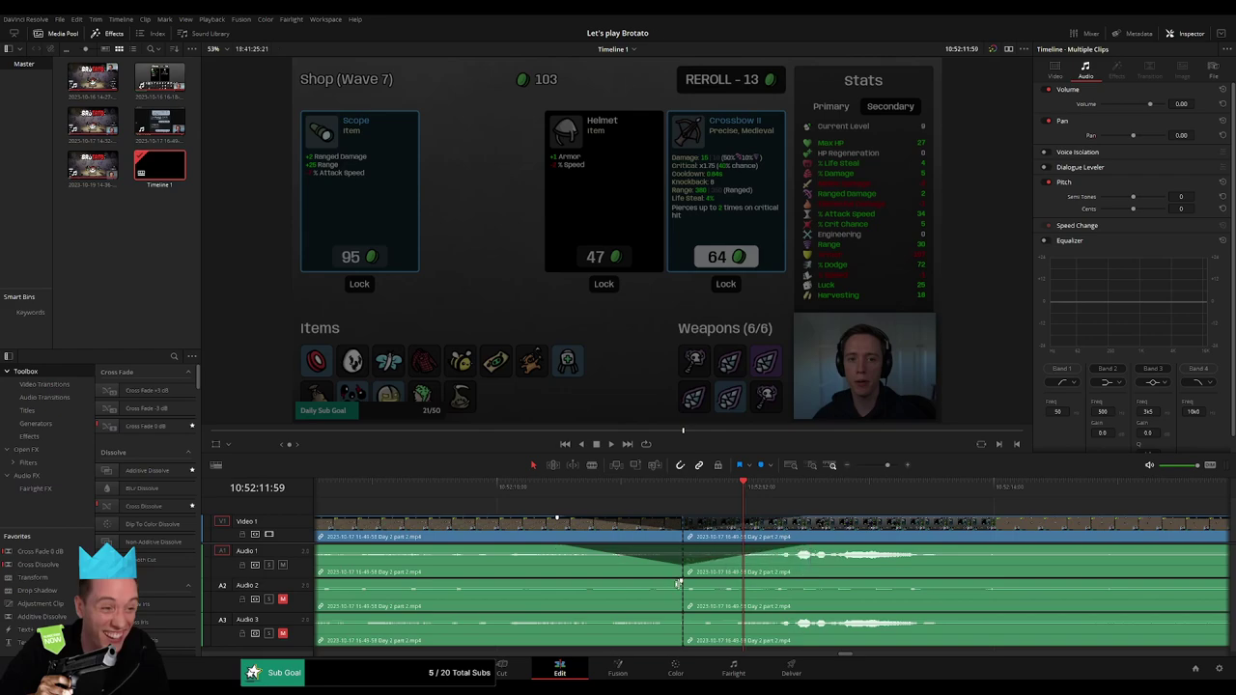
pyautogui.moveTo(679, 583); pyautogui.dragTo(564, 582)
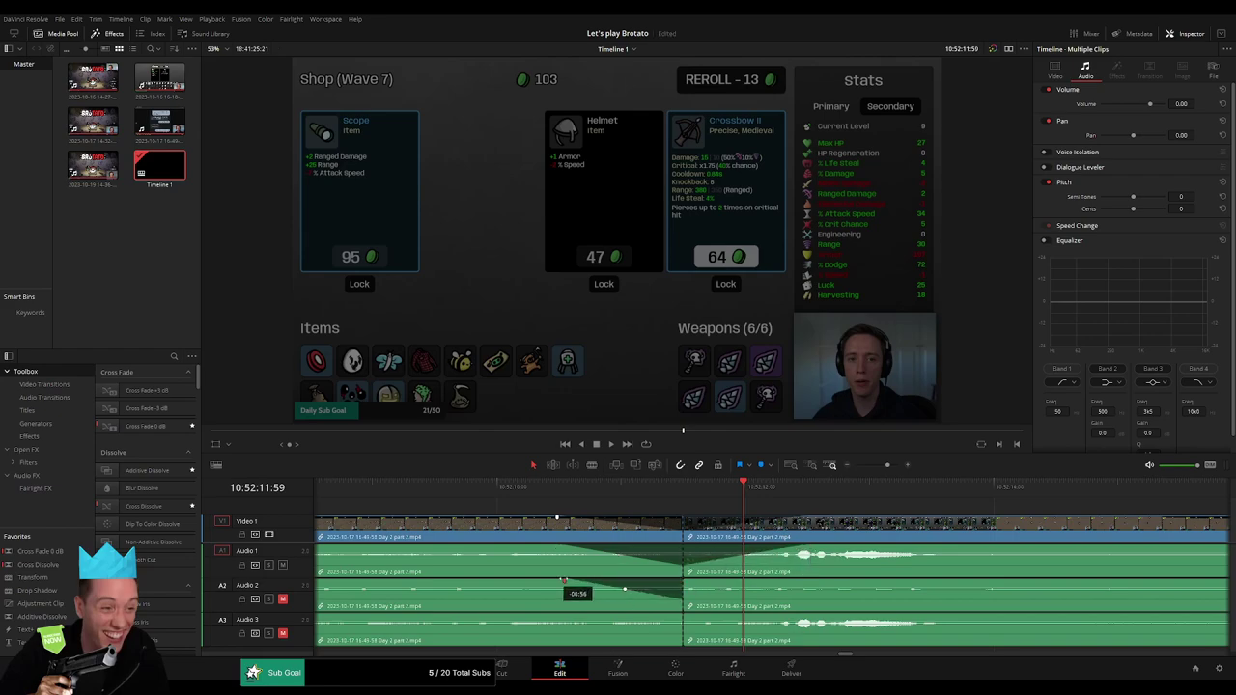
pyautogui.click(685, 585)
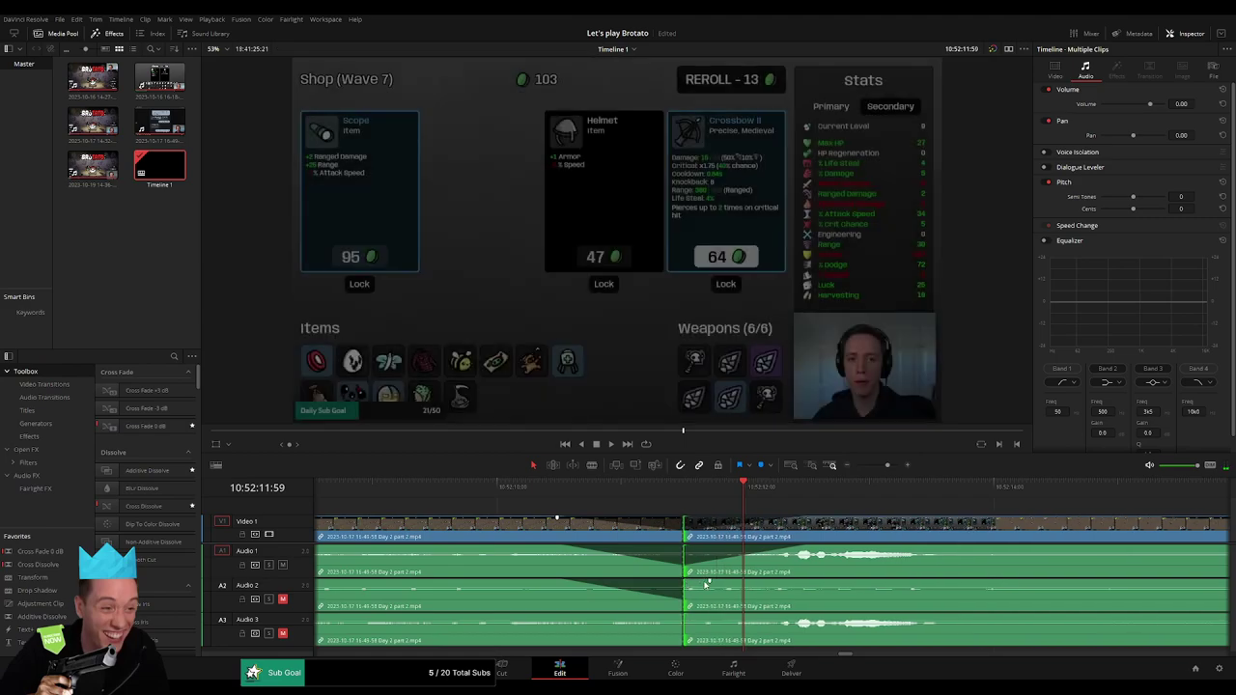
pyautogui.moveTo(711, 581); pyautogui.dragTo(811, 581)
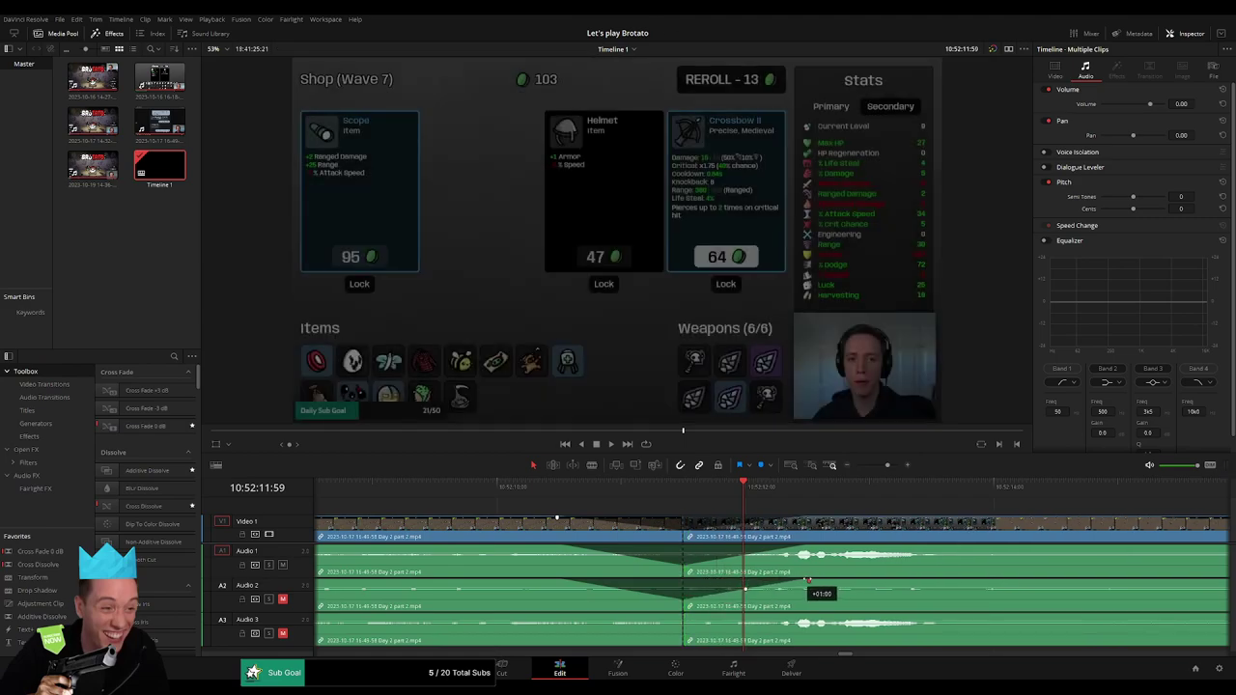
pyautogui.moveTo(683, 615); pyautogui.dragTo(568, 616)
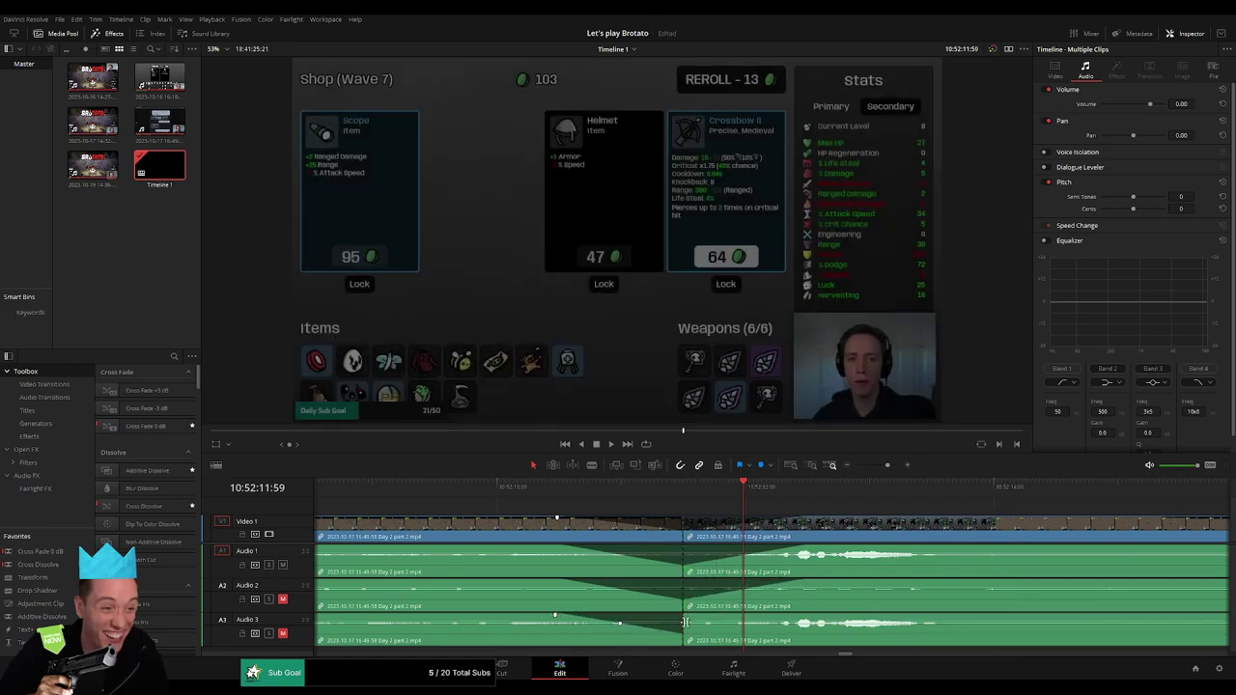
pyautogui.moveTo(684, 615); pyautogui.dragTo(801, 616)
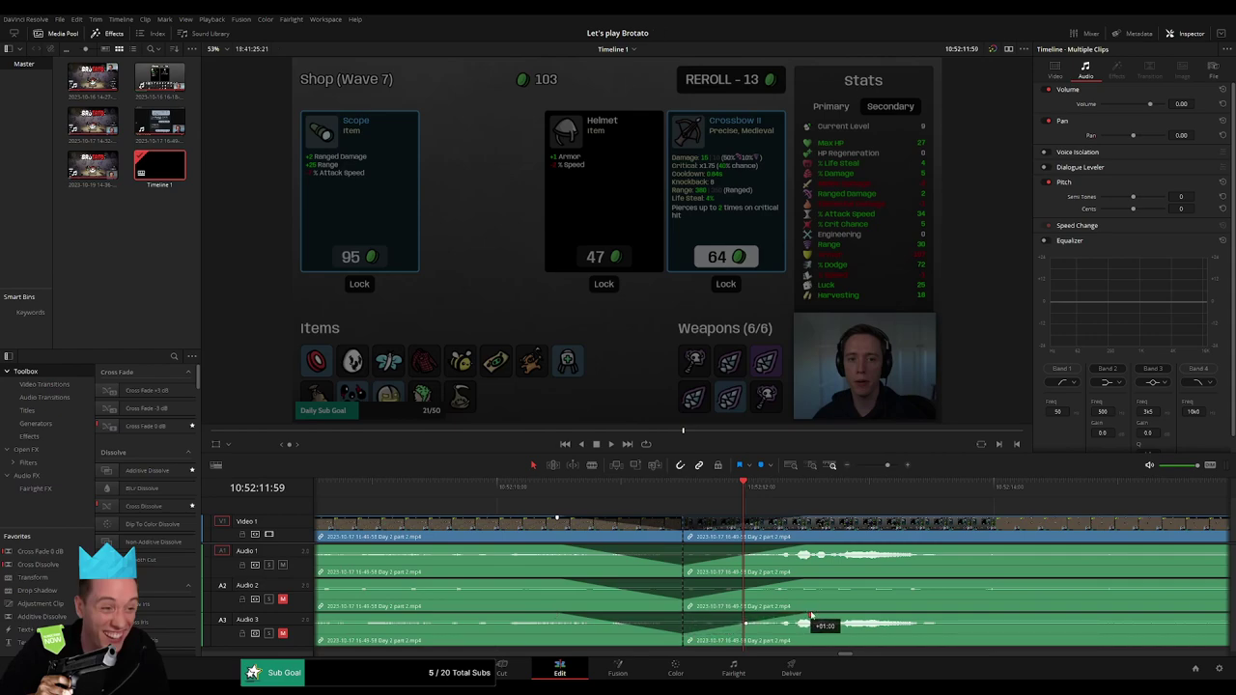
pyautogui.moveTo(890, 471); pyautogui.dragTo(857, 472)
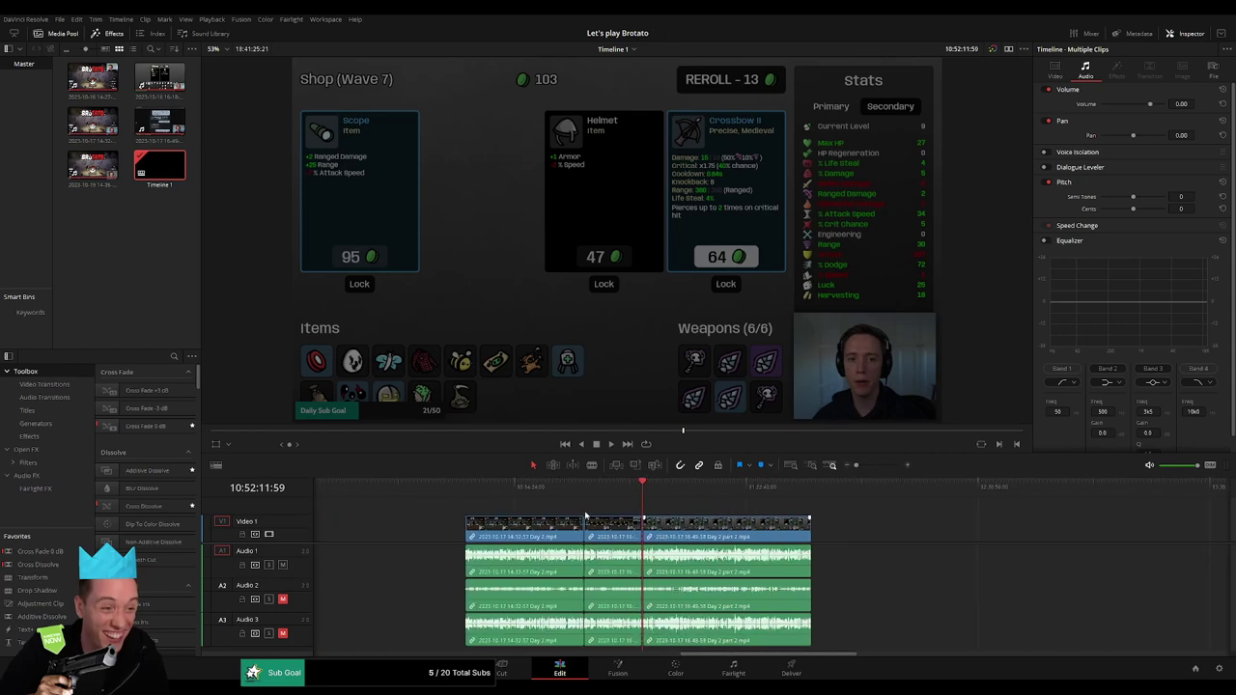
# - Shift the later clips right and place the playhead inside the resulting gap
pyautogui.click(471, 495)
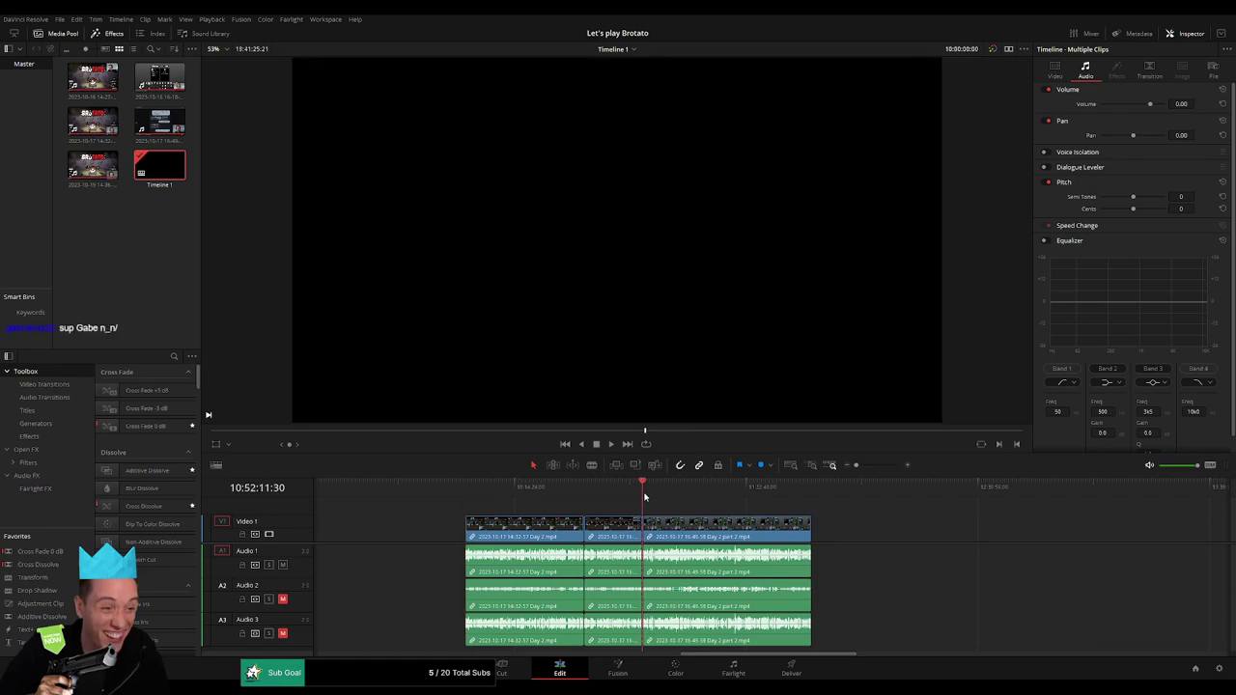
pyautogui.hscroll(3, 598, 511)
pyautogui.hscroll(2, 598, 511)
pyautogui.moveTo(505, 511); pyautogui.dragTo(544, 525)
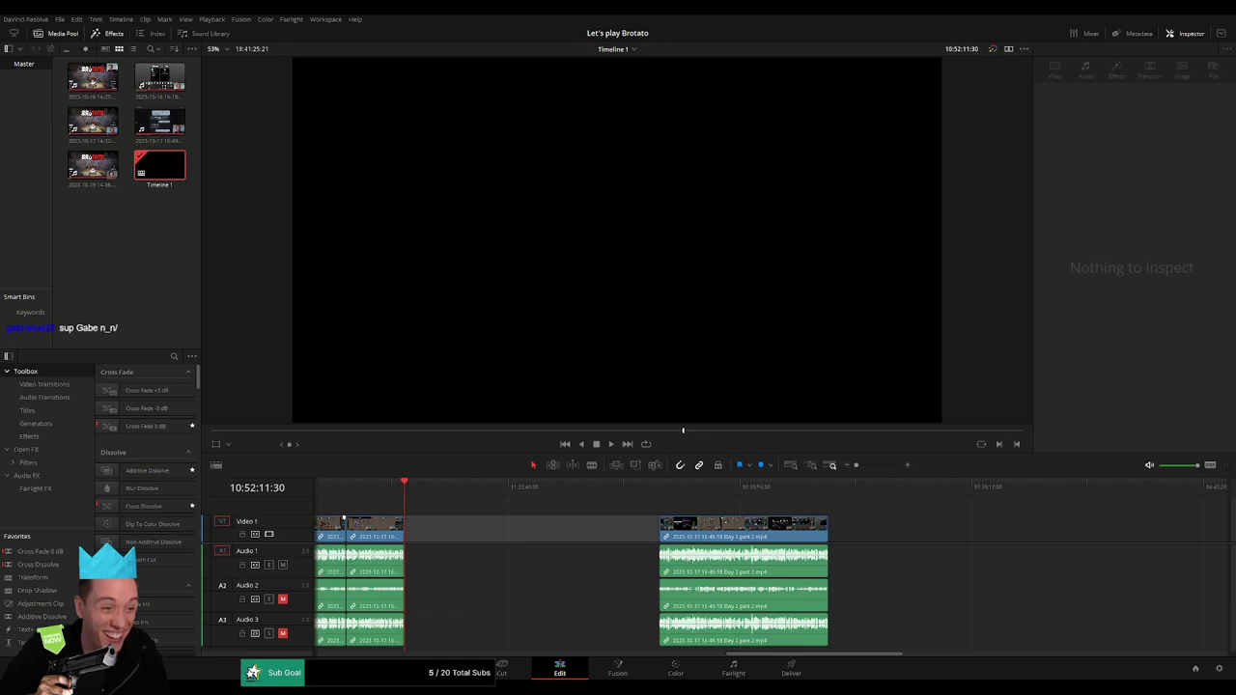
pyautogui.click(498, 540)
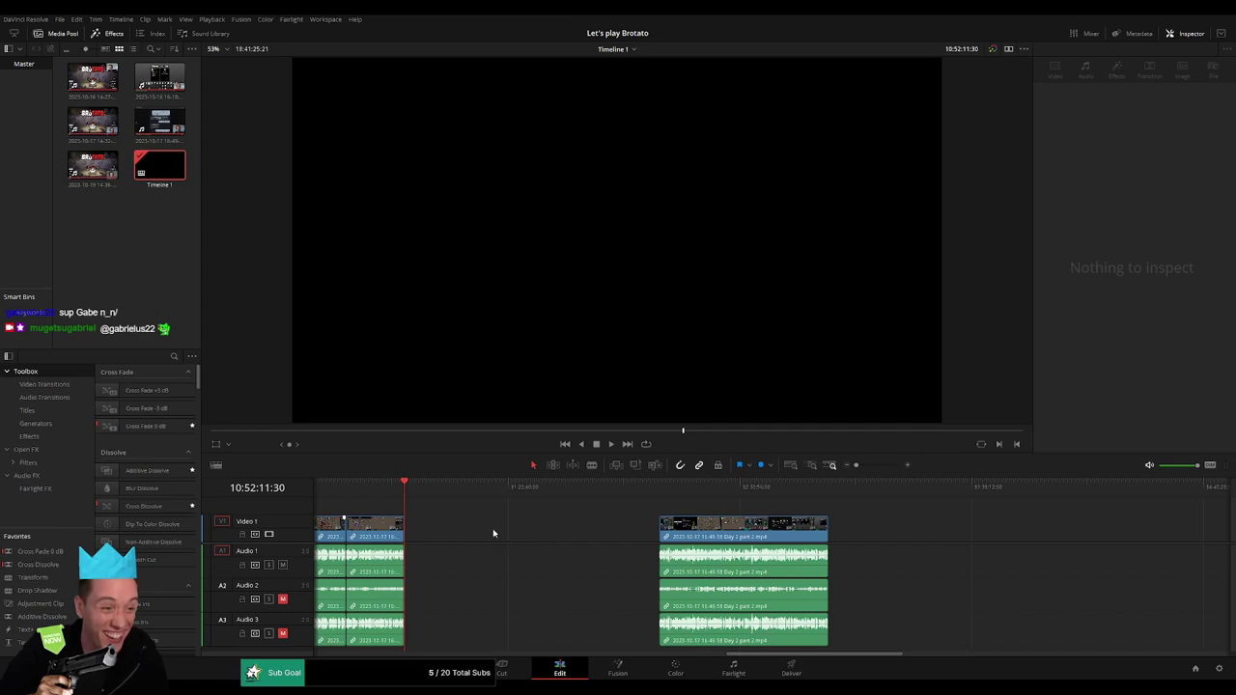
pyautogui.moveTo(404, 490); pyautogui.dragTo(632, 514)
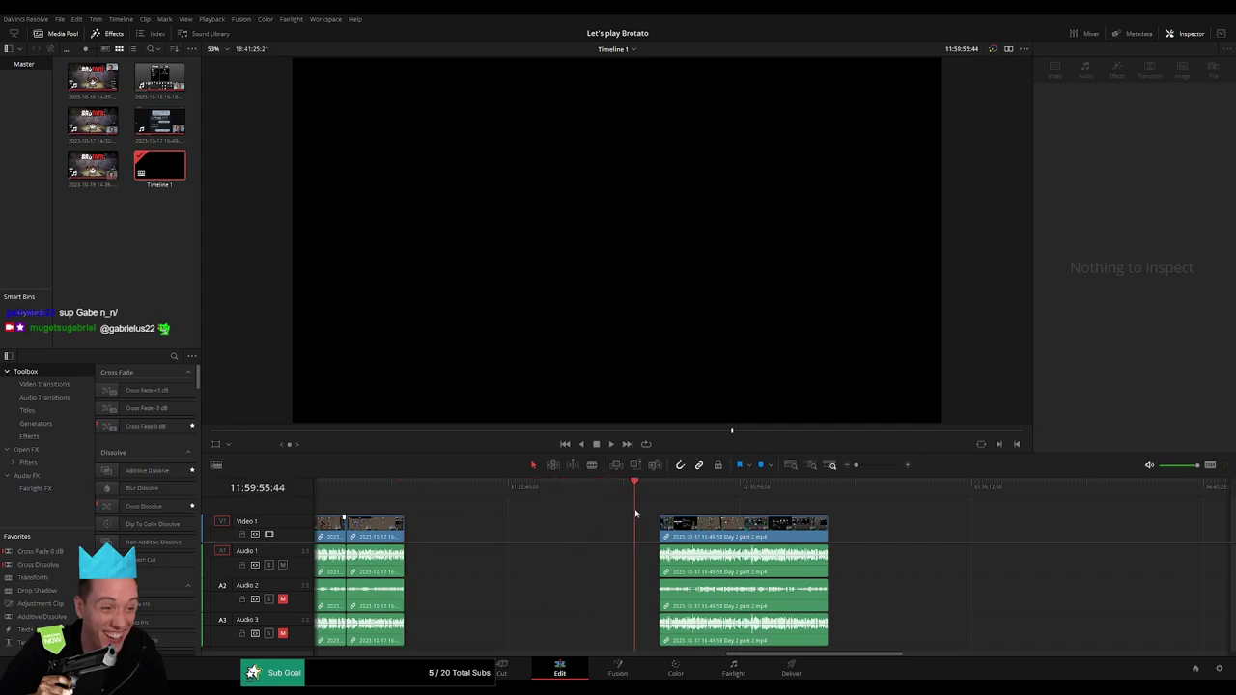
# - Snap the Day 2 part 2 piece to the playhead at 12:00:00 and play into Wave 8
pyautogui.moveTo(856, 465); pyautogui.dragTo(869, 465)
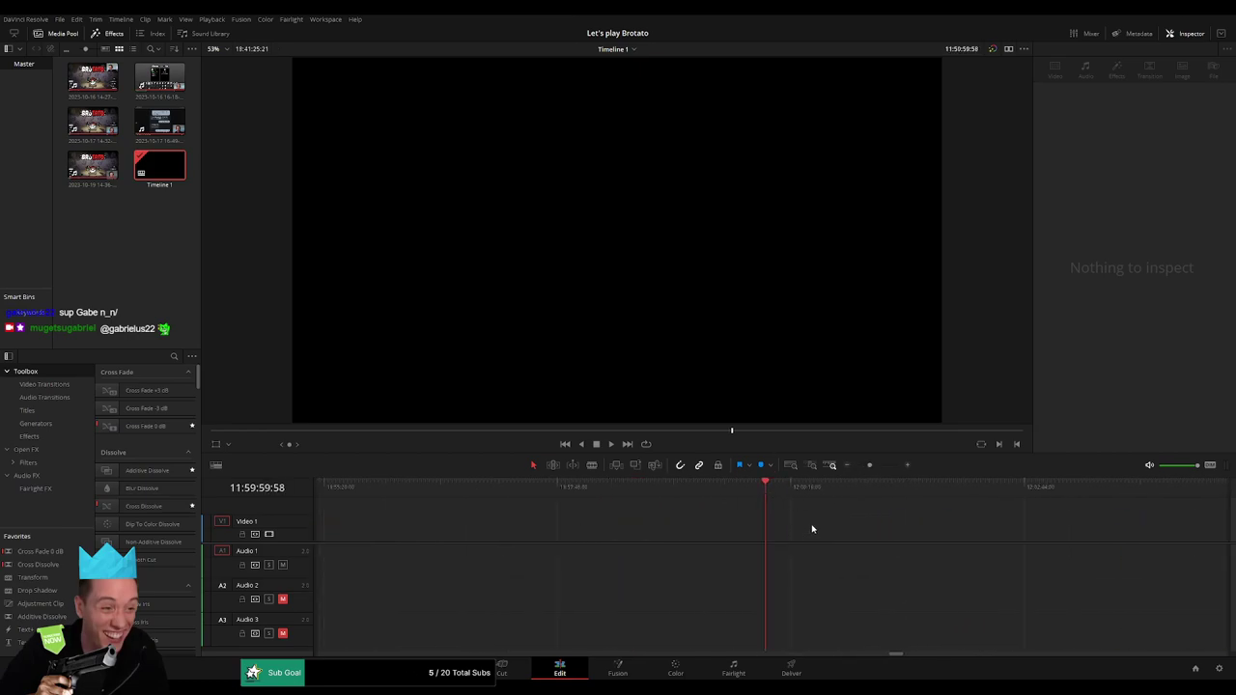
pyautogui.moveTo(869, 465); pyautogui.dragTo(856, 464)
pyautogui.moveTo(853, 529); pyautogui.dragTo(829, 529)
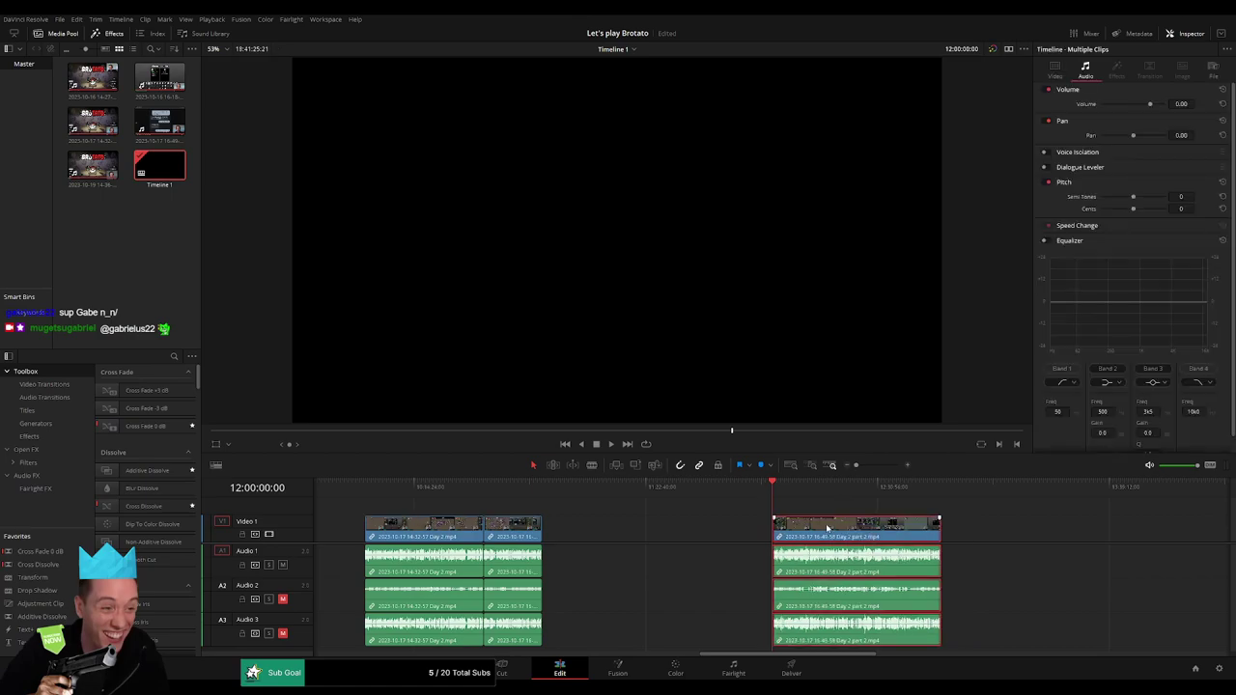
pyautogui.press('space')
pyautogui.hscroll(5, 569, 513)
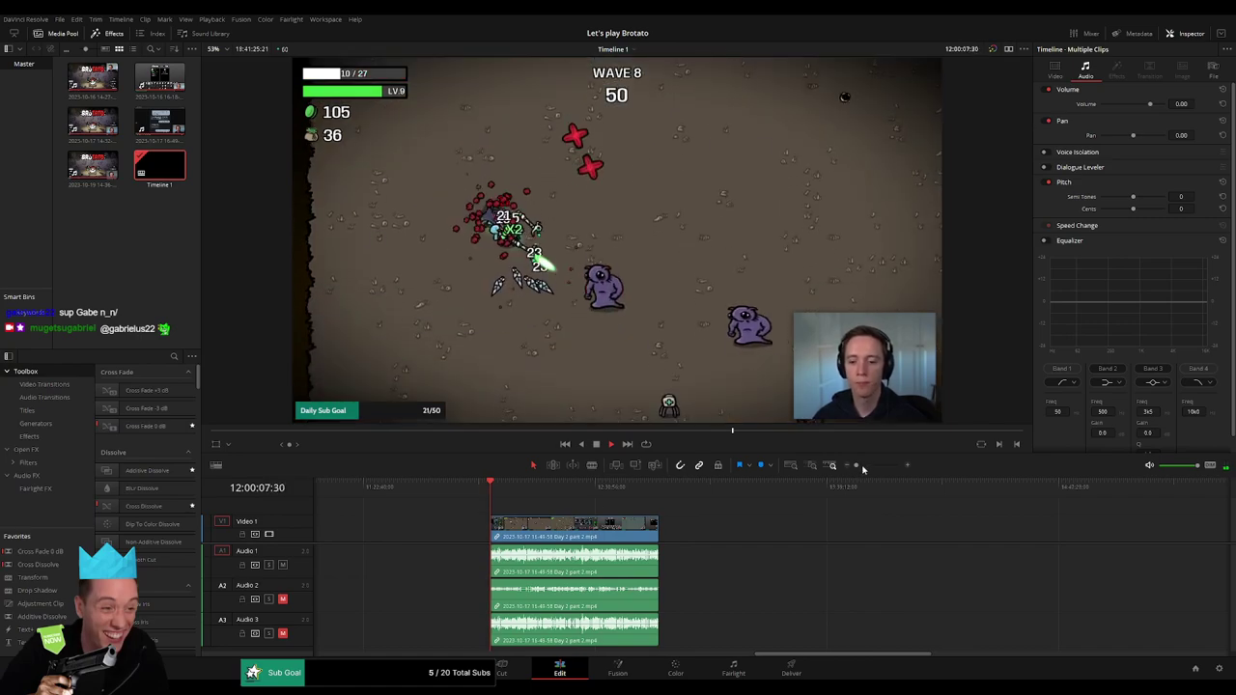
pyautogui.moveTo(856, 466); pyautogui.dragTo(868, 469)
pyautogui.hscroll(5, 574, 509)
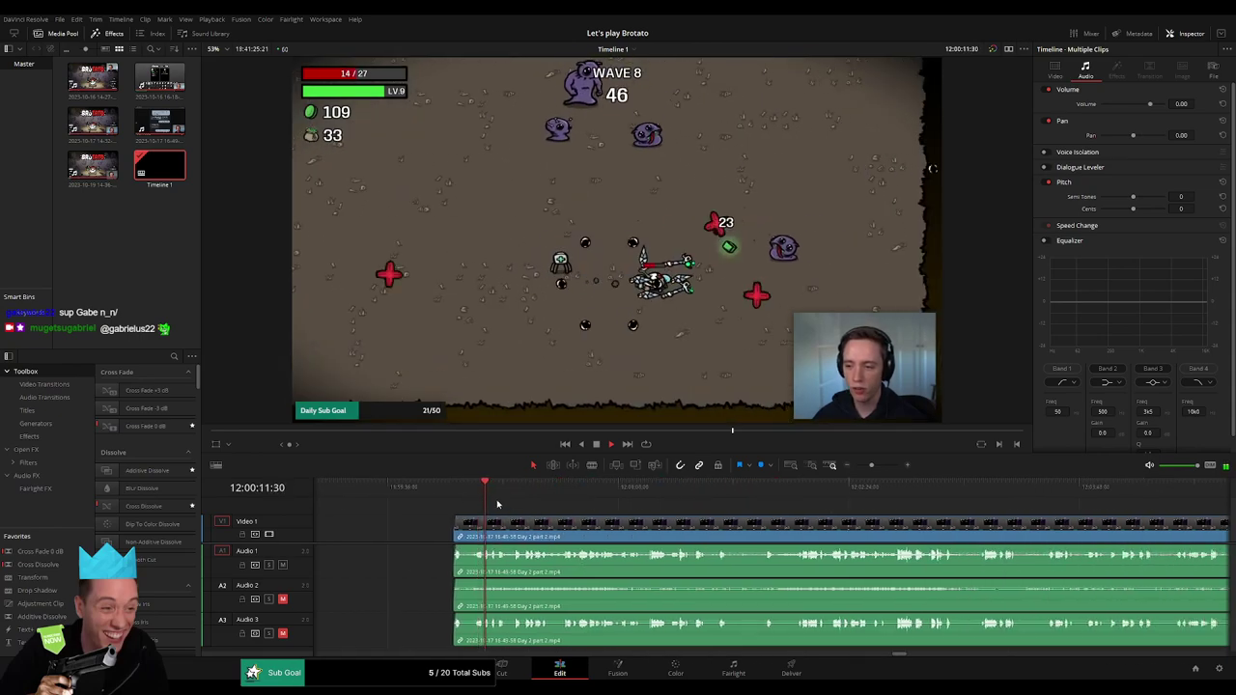
pyautogui.moveTo(488, 491); pyautogui.dragTo(517, 491)
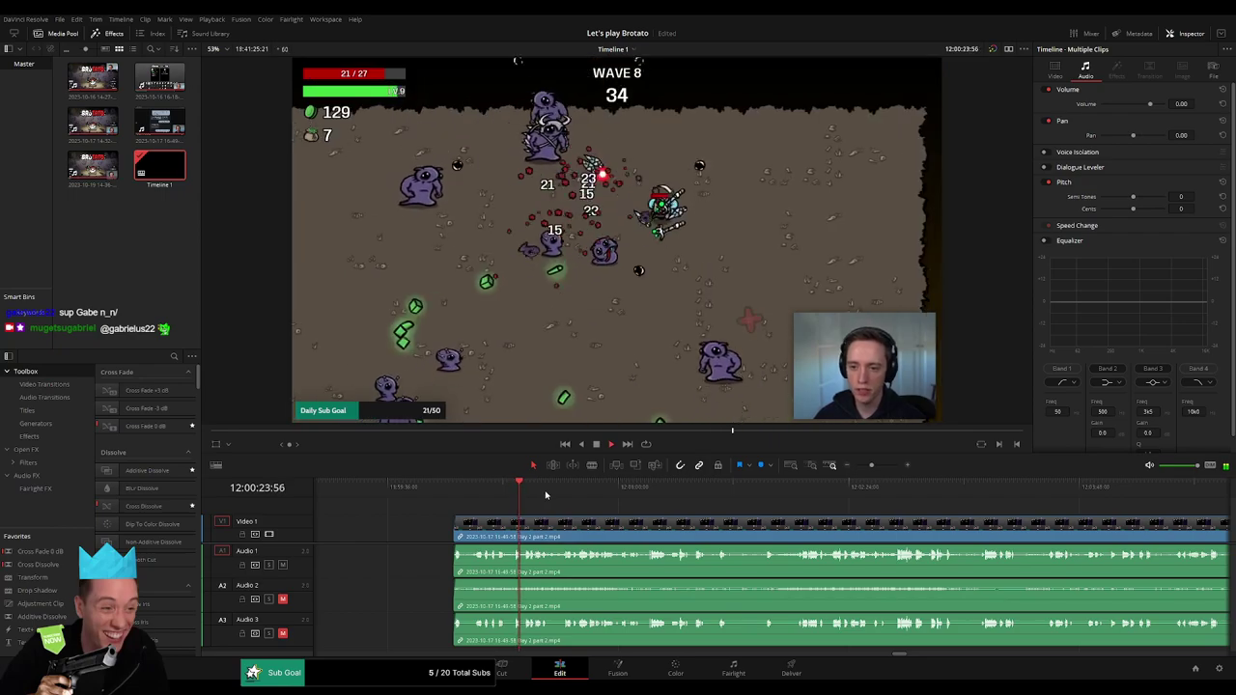
pyautogui.moveTo(517, 492); pyautogui.dragTo(885, 505)
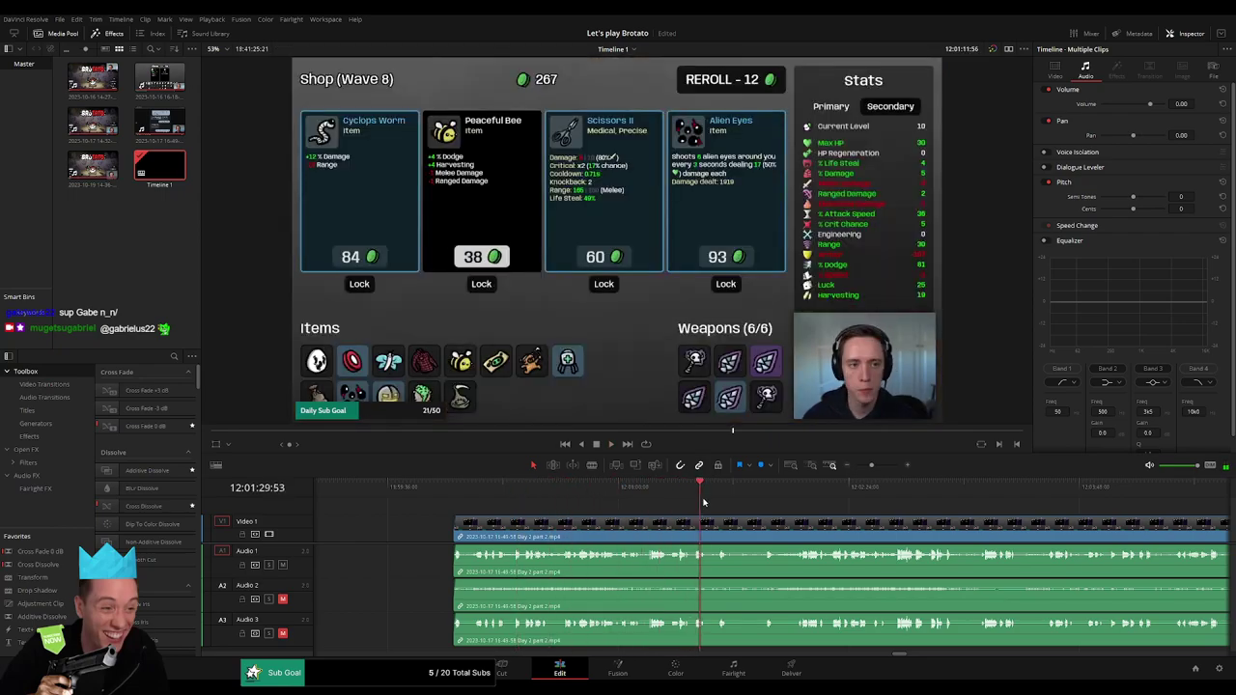
pyautogui.press('space')
pyautogui.scroll(-5, 669, 525)
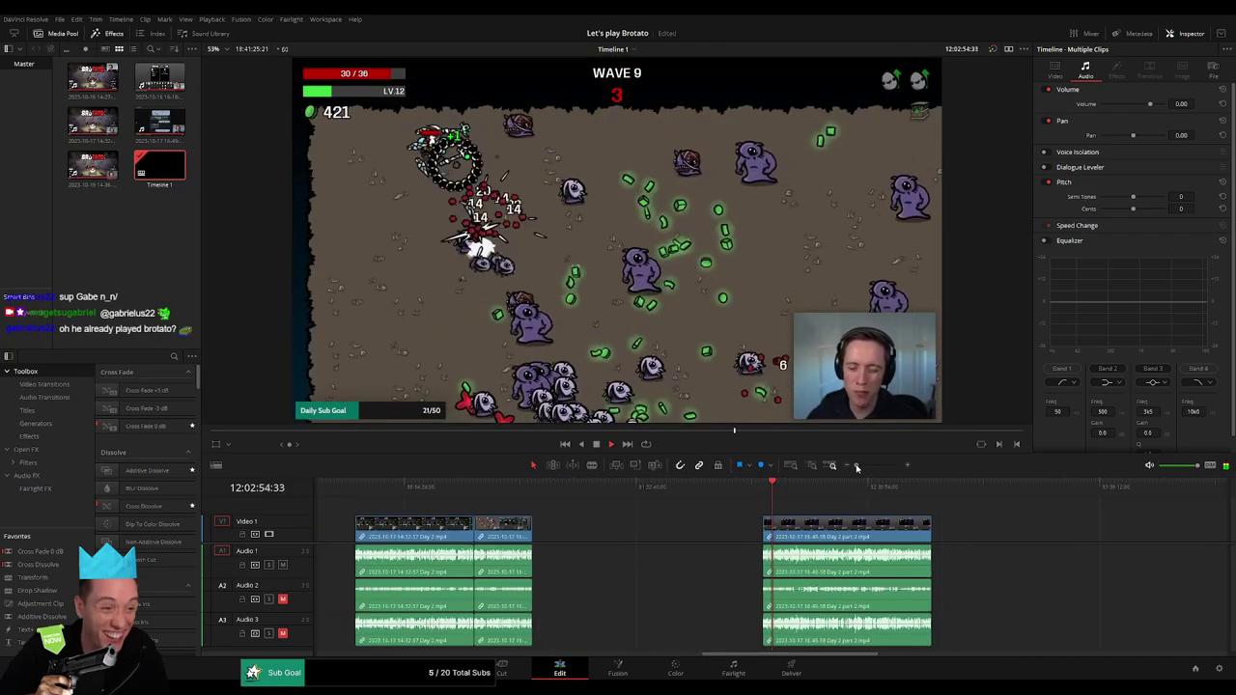
pyautogui.hscroll(3, 669, 526)
pyautogui.moveTo(537, 488); pyautogui.dragTo(681, 496)
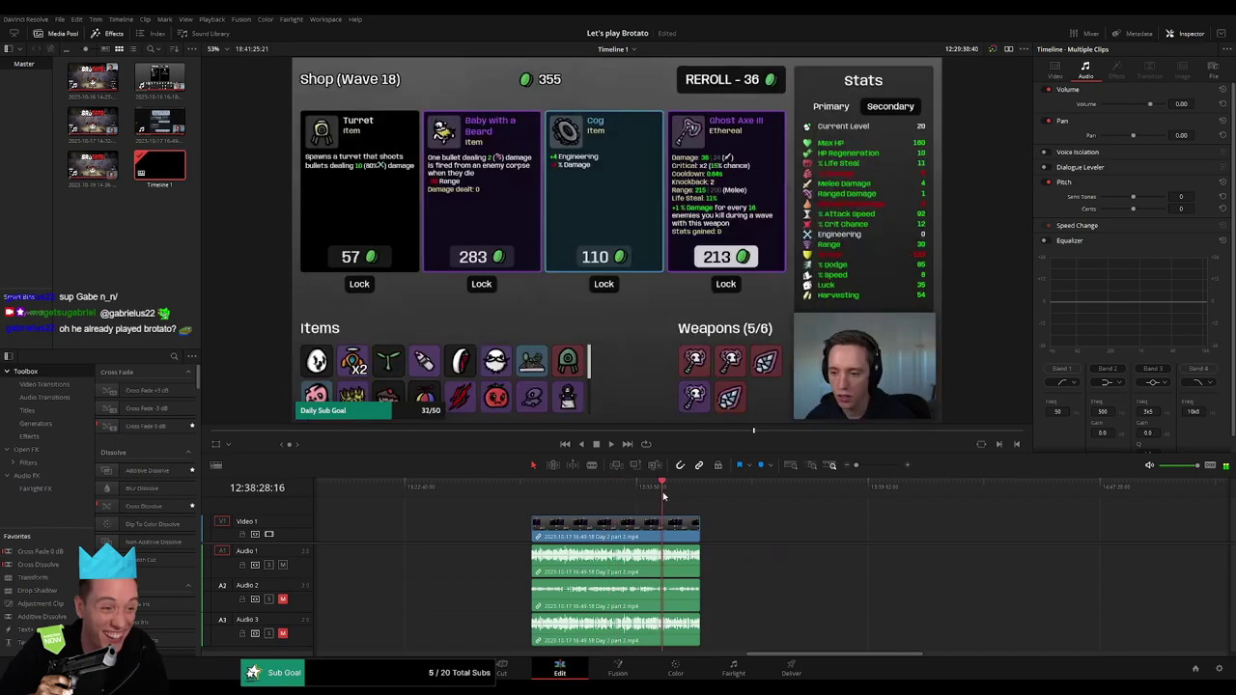
# - Play and fast-forward along the timeline to about 12:49:56, where the Day 3 title screen begins
pyautogui.press('space')
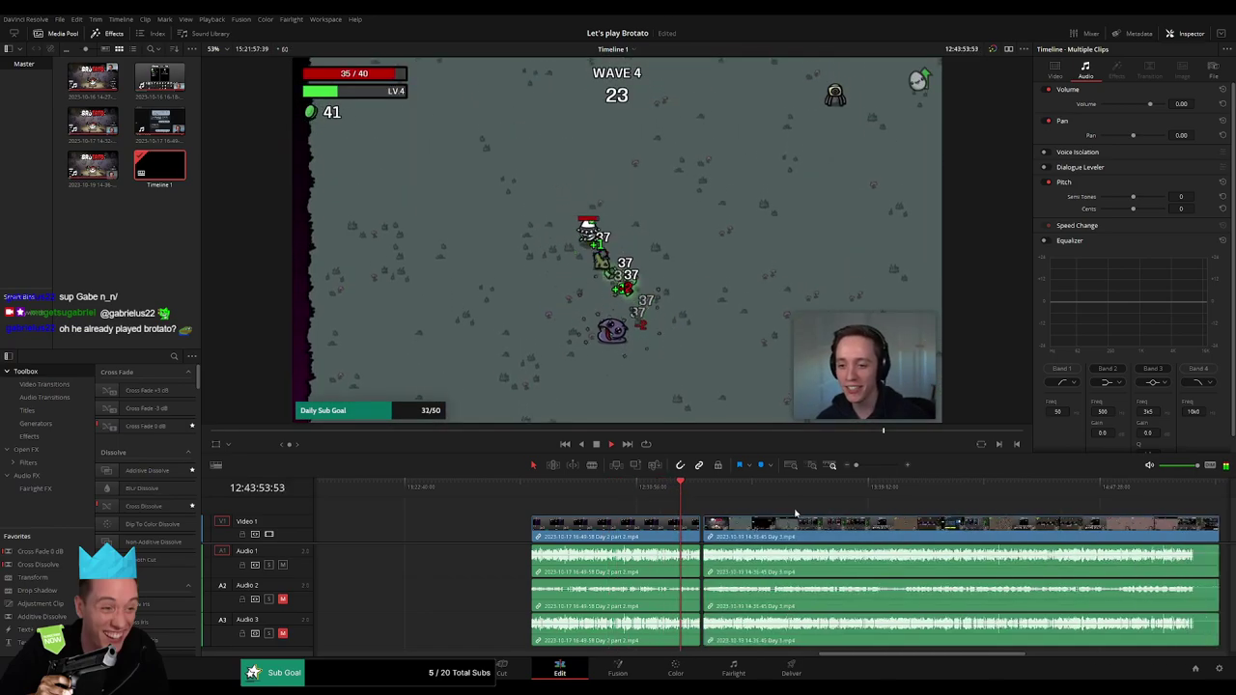
pyautogui.hscroll(-2, 802, 502)
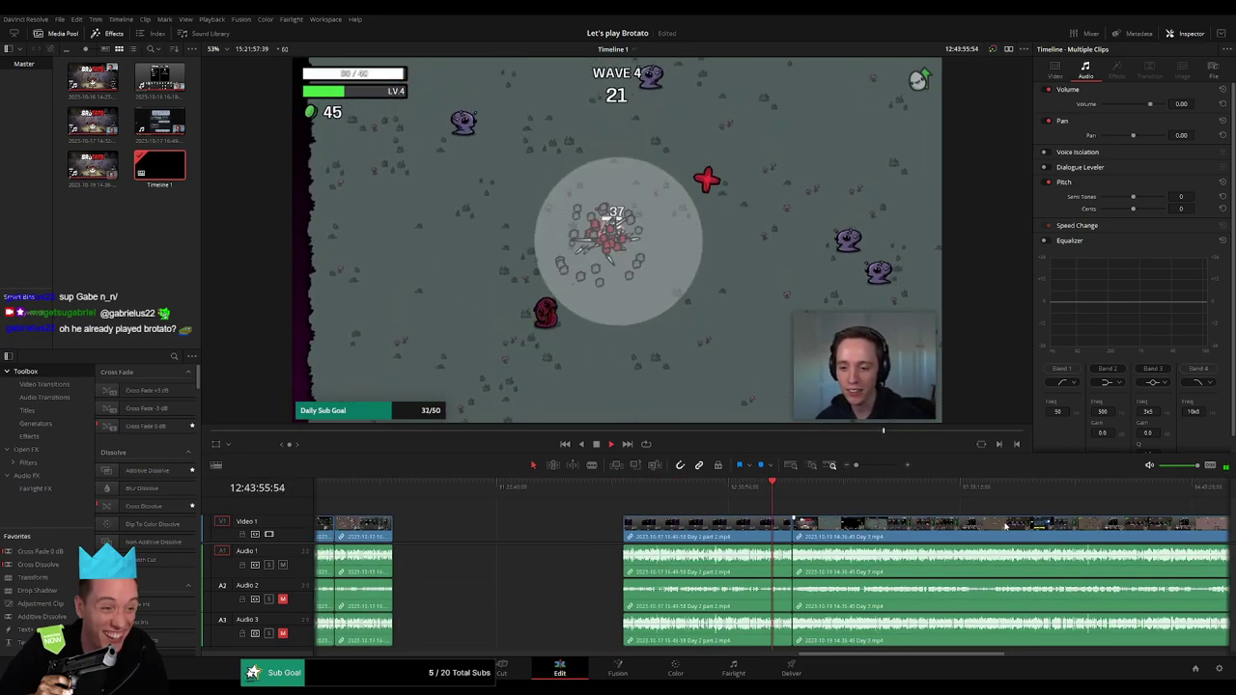
pyautogui.hscroll(10, 759, 555)
pyautogui.hscroll(-8, 708, 550)
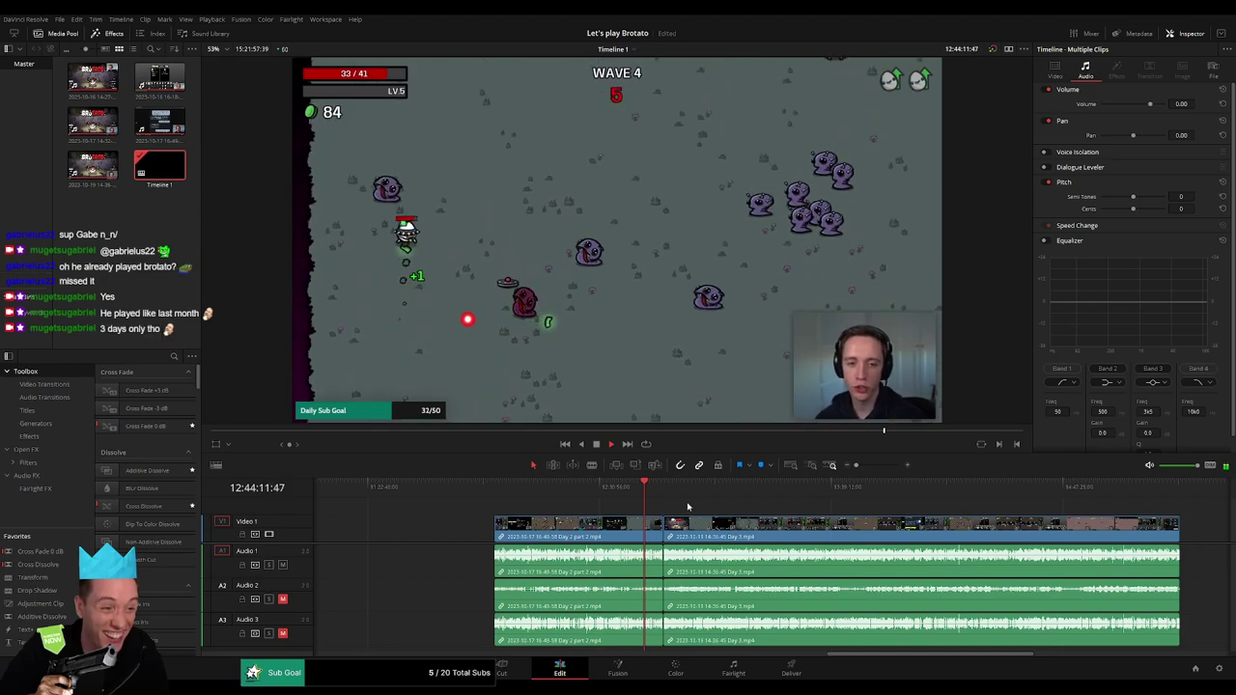
pyautogui.scroll(3, 836, 494)
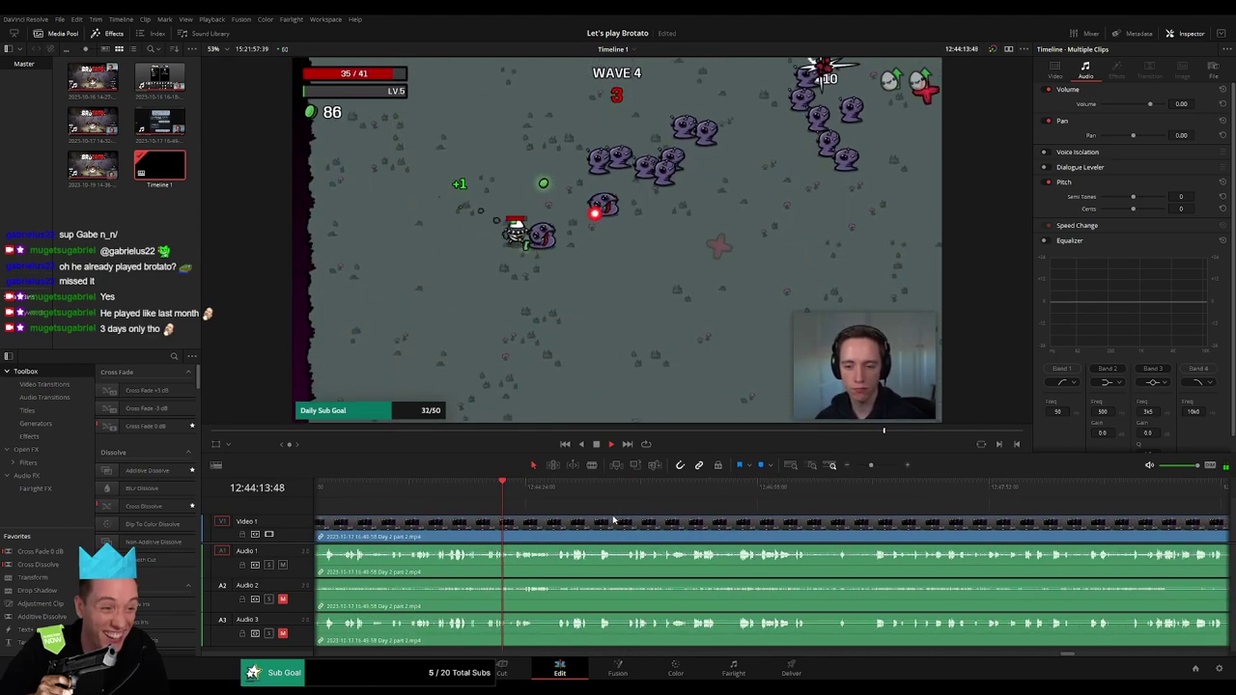
pyautogui.press('l')
pyautogui.press('l')
pyautogui.press('l')
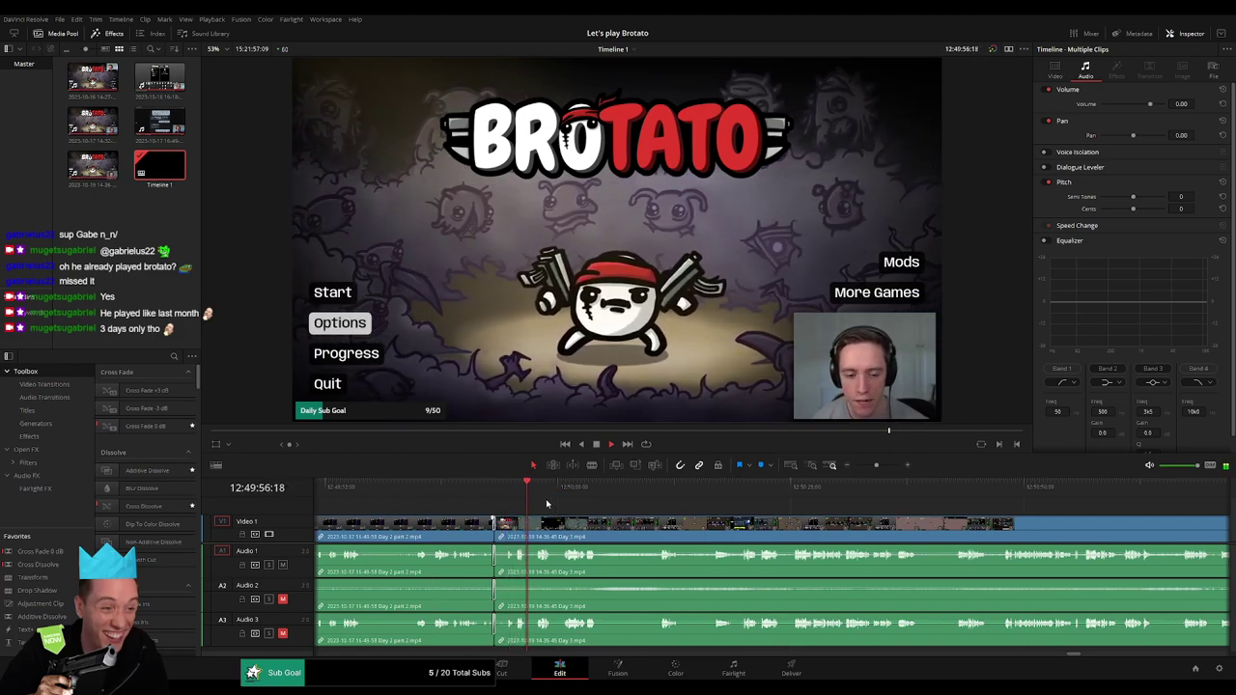
pyautogui.moveTo(644, 499)
pyautogui.mouseDown()
pyautogui.moveTo(709, 526)
pyautogui.moveTo(582, 514)
pyautogui.moveTo(679, 493)
pyautogui.mouseUp()
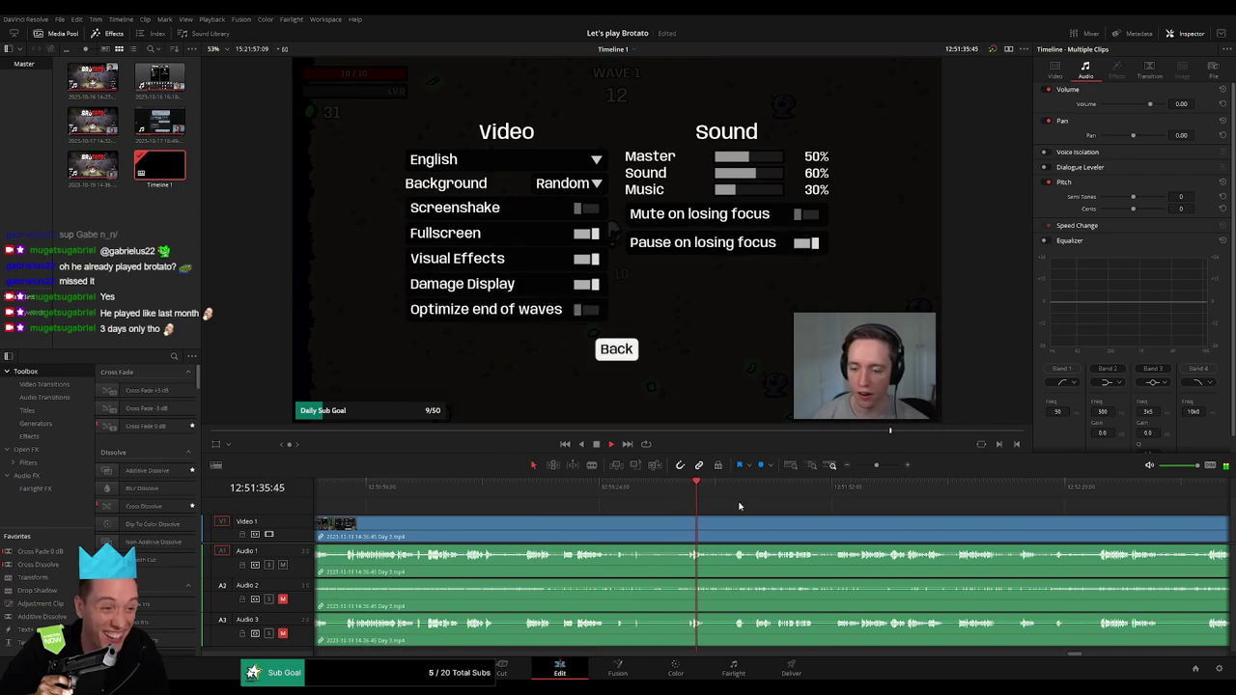
pyautogui.moveTo(747, 490); pyautogui.dragTo(640, 495)
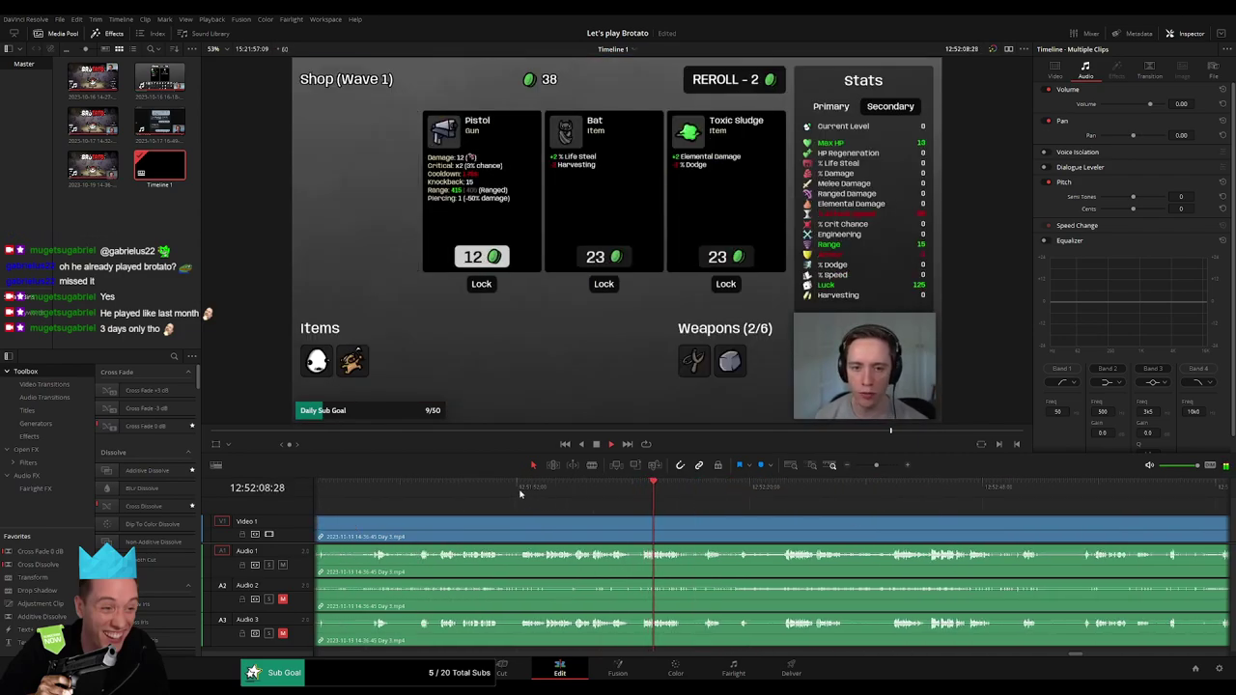
pyautogui.click(519, 492)
pyautogui.moveTo(519, 492); pyautogui.dragTo(697, 498)
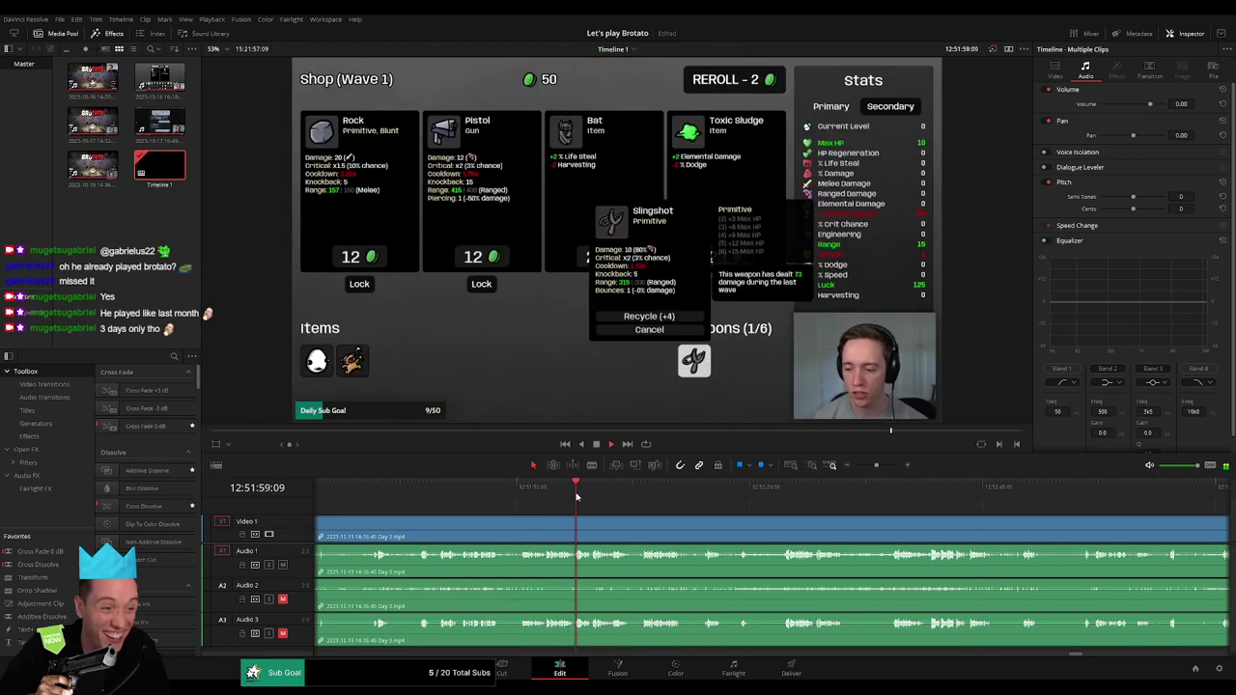
pyautogui.press('space')
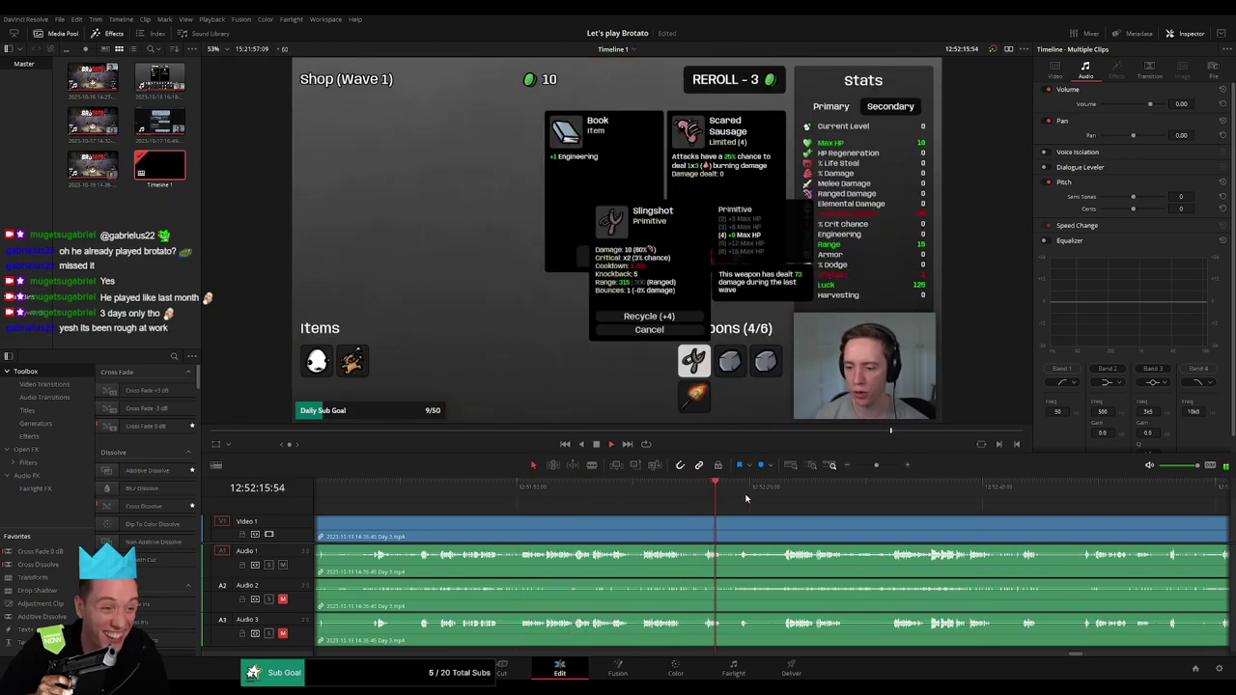
pyautogui.click(740, 499)
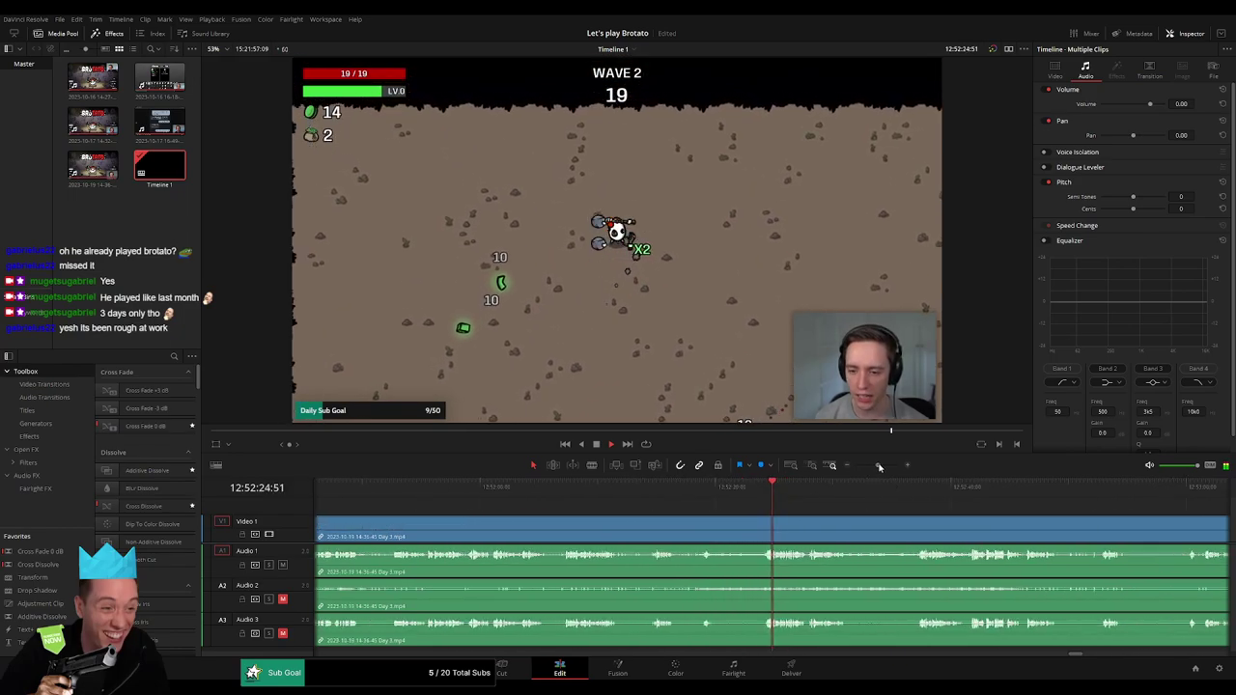
pyautogui.moveTo(876, 467); pyautogui.dragTo(887, 467)
pyautogui.click(692, 499)
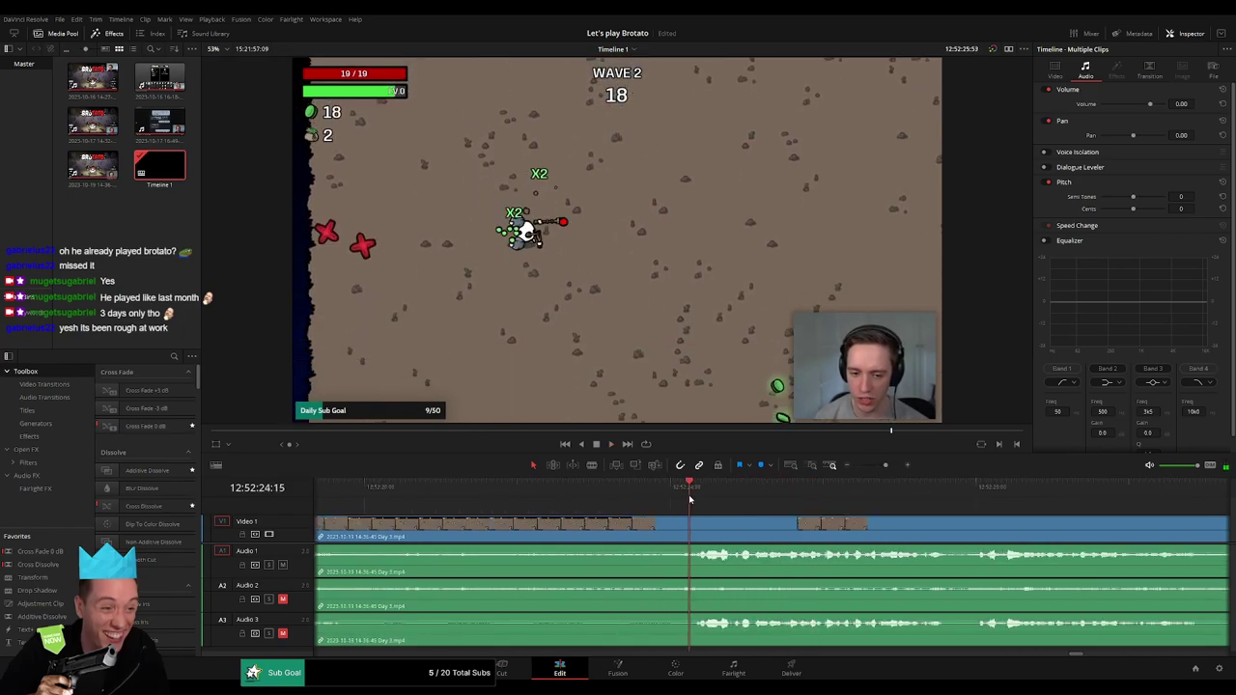
pyautogui.click(633, 501)
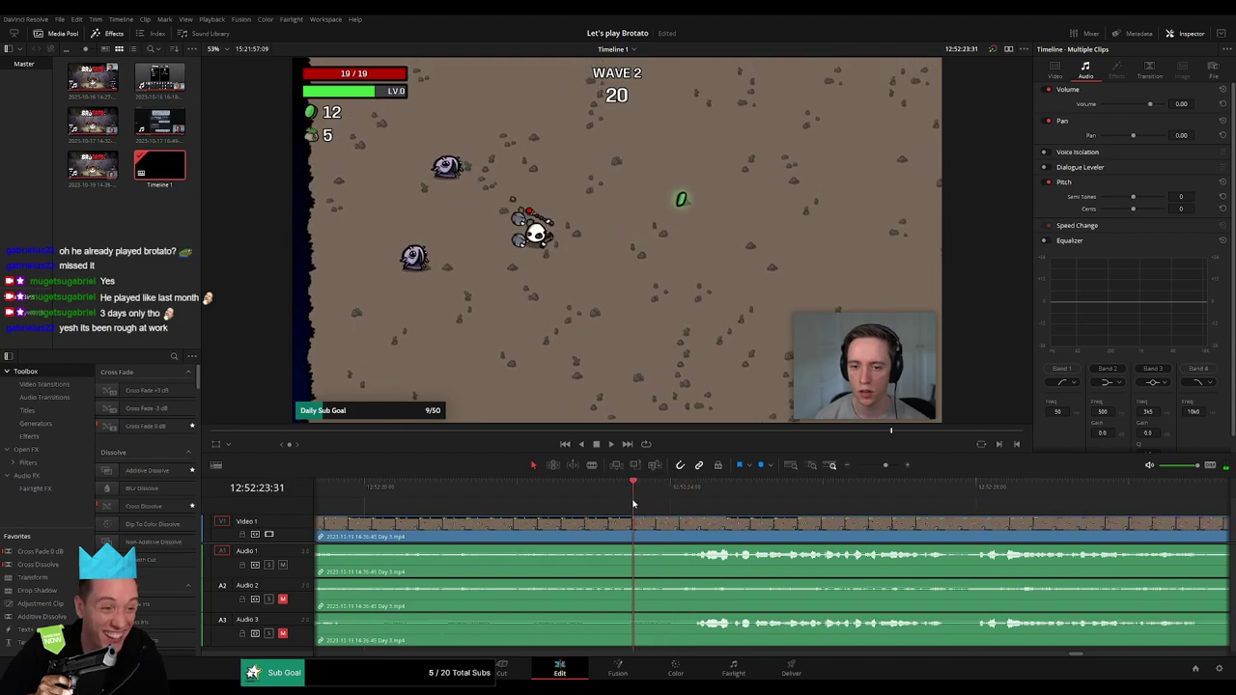
pyautogui.moveTo(633, 501)
pyautogui.mouseDown()
pyautogui.moveTo(594, 509)
pyautogui.moveTo(673, 525)
pyautogui.mouseUp()
# - Cut the Day 3 clip at 12:52:23 in Wave 2 and lengthen Audio 3's fade-in after it
pyautogui.click(595, 527)
pyautogui.press('a')
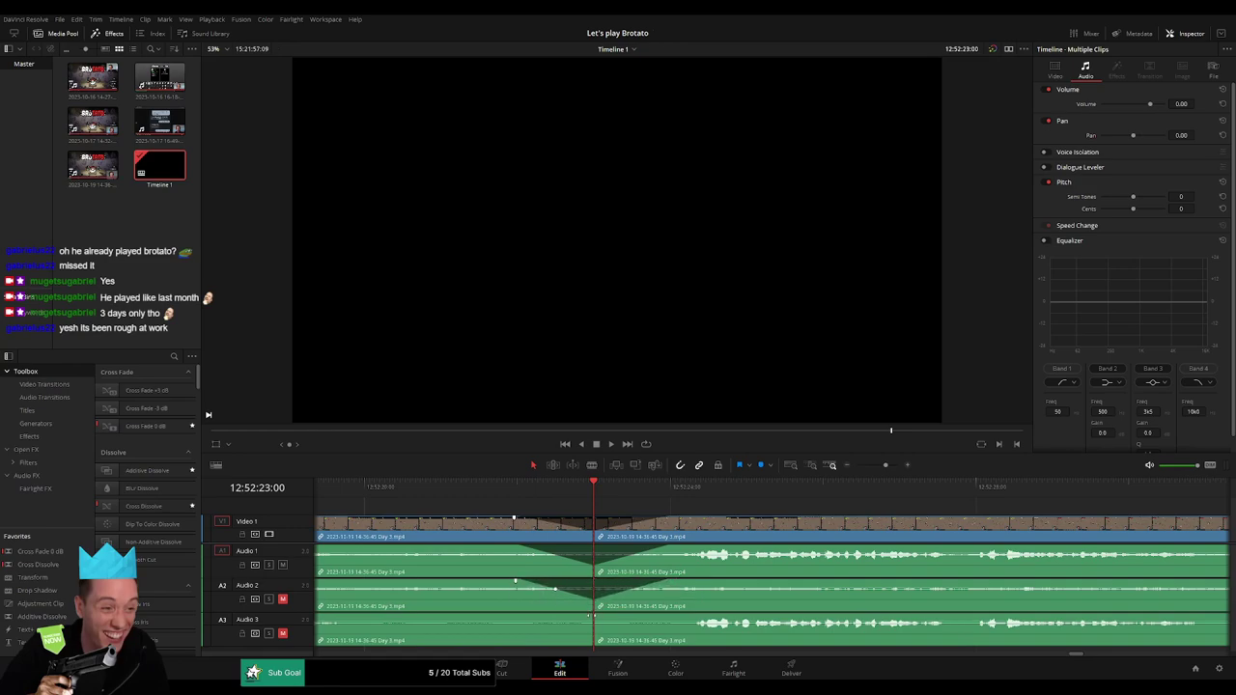
pyautogui.moveTo(594, 616); pyautogui.dragTo(675, 617)
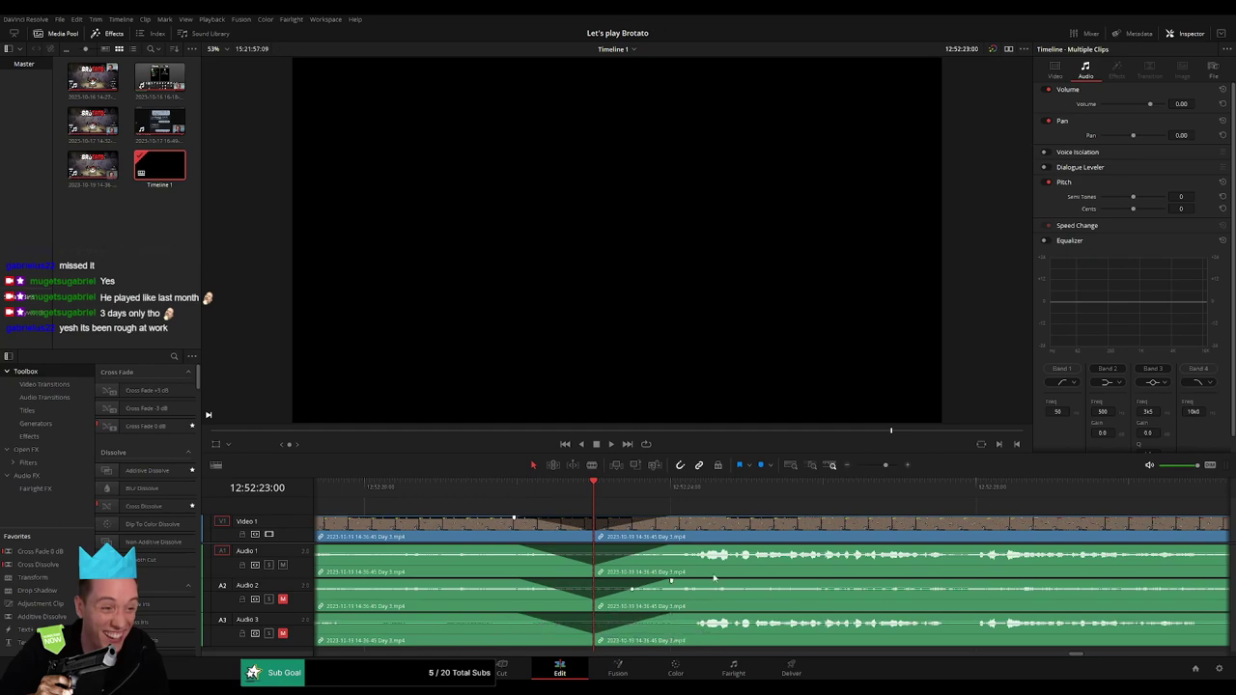
pyautogui.moveTo(885, 469); pyautogui.dragTo(856, 467)
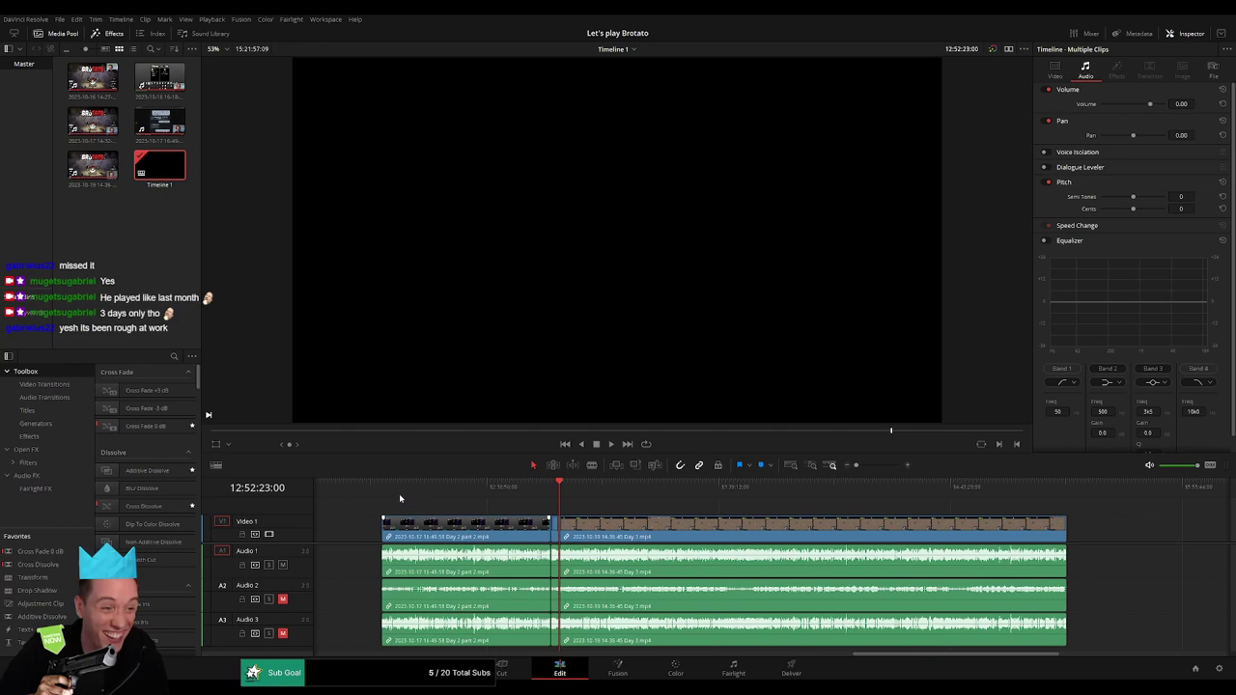
# - Move the later Day 3 piece right to start at 14:00:00 and play its Wave 2 footage
pyautogui.click(557, 498)
pyautogui.hscroll(3, 557, 498)
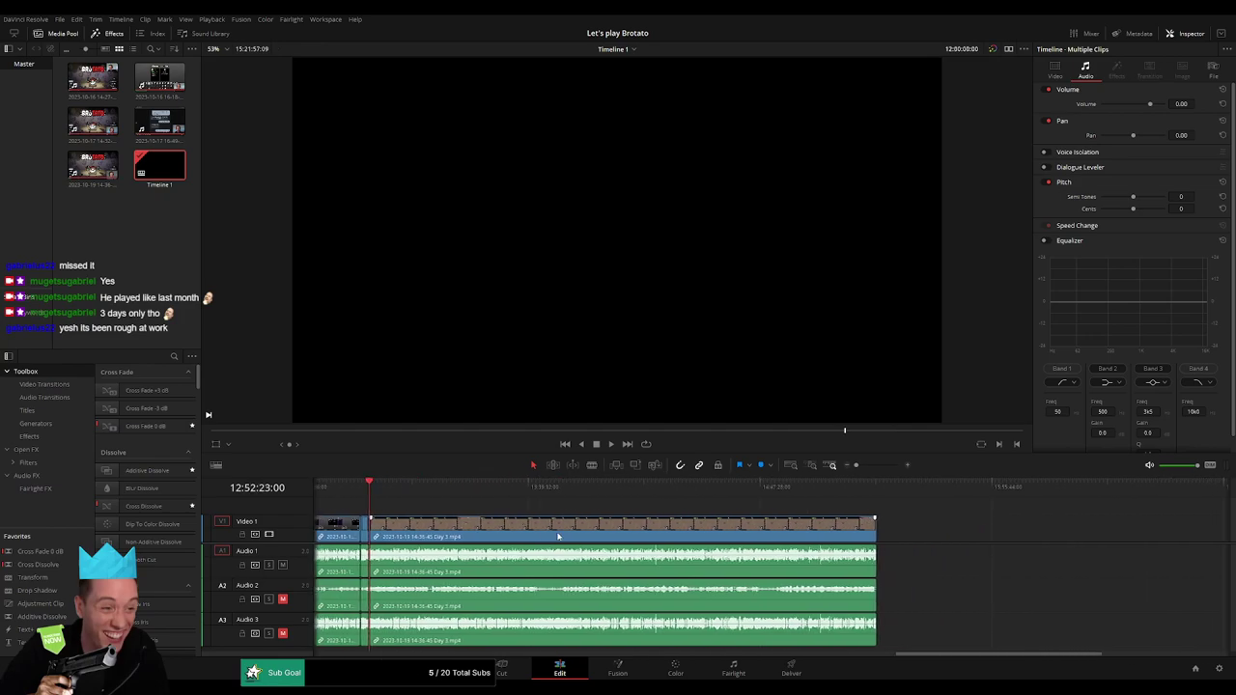
pyautogui.moveTo(570, 529); pyautogui.dragTo(898, 530)
pyautogui.click(552, 524)
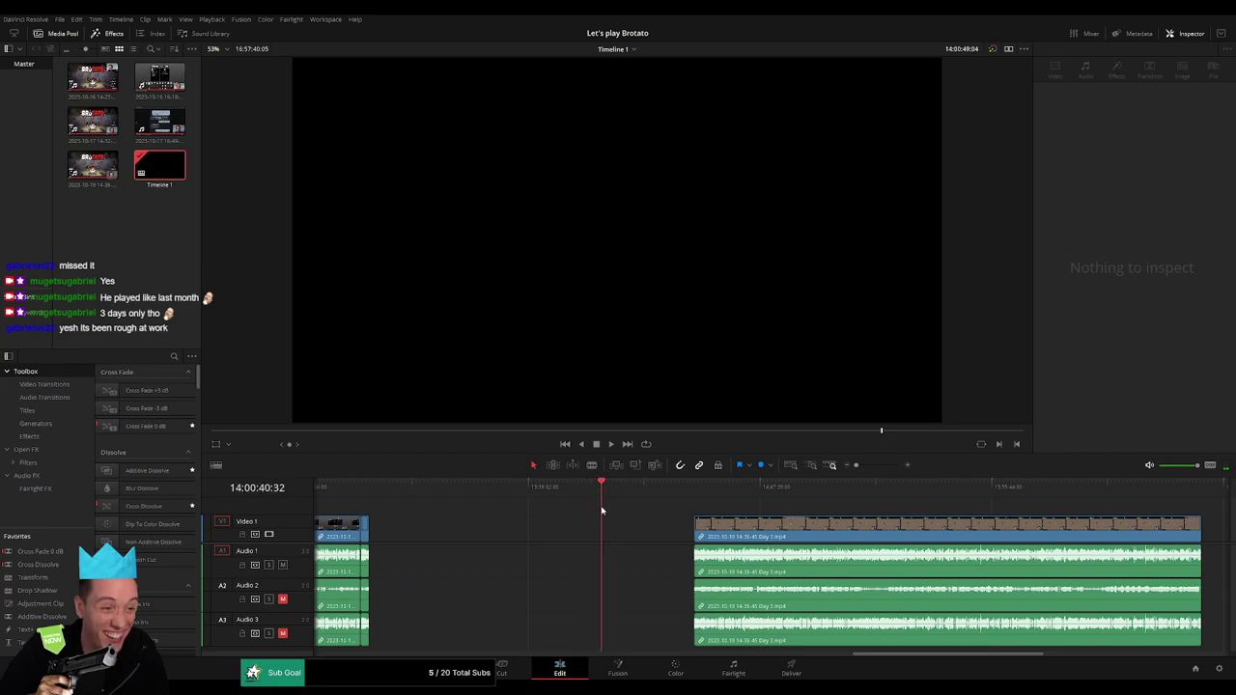
pyautogui.moveTo(601, 510); pyautogui.dragTo(599, 510)
pyautogui.click(870, 467)
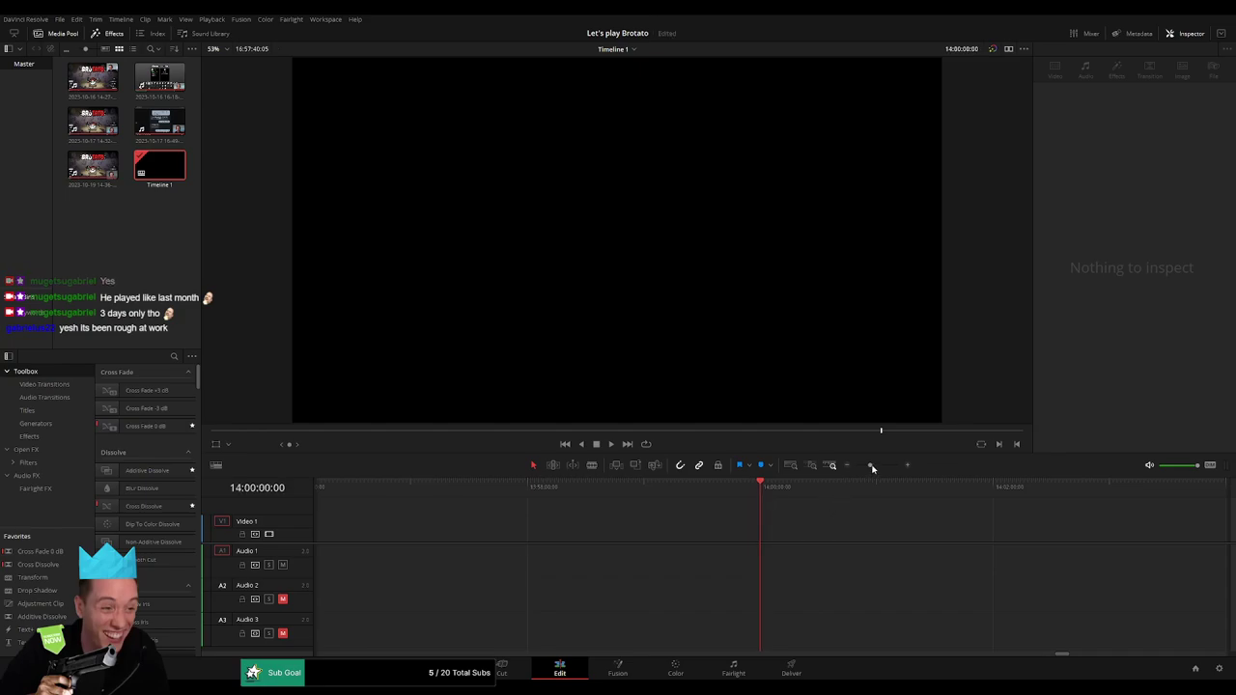
pyautogui.moveTo(872, 467); pyautogui.dragTo(856, 468)
pyautogui.click(612, 527)
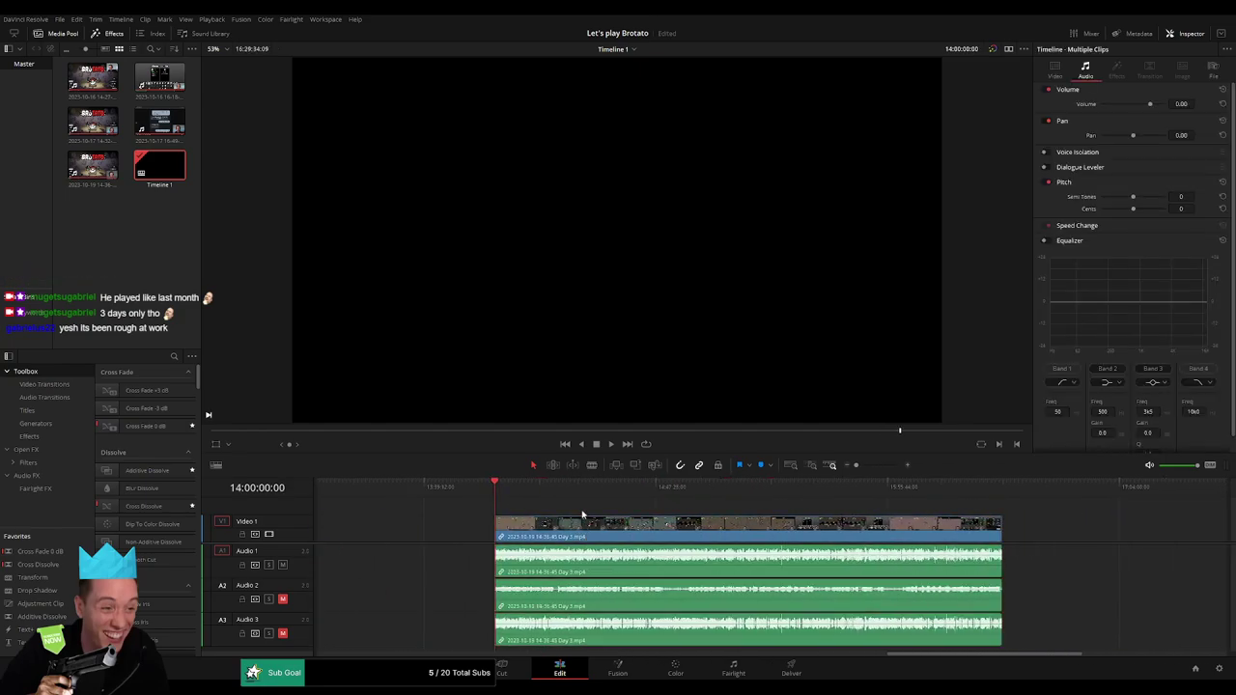
pyautogui.press('space')
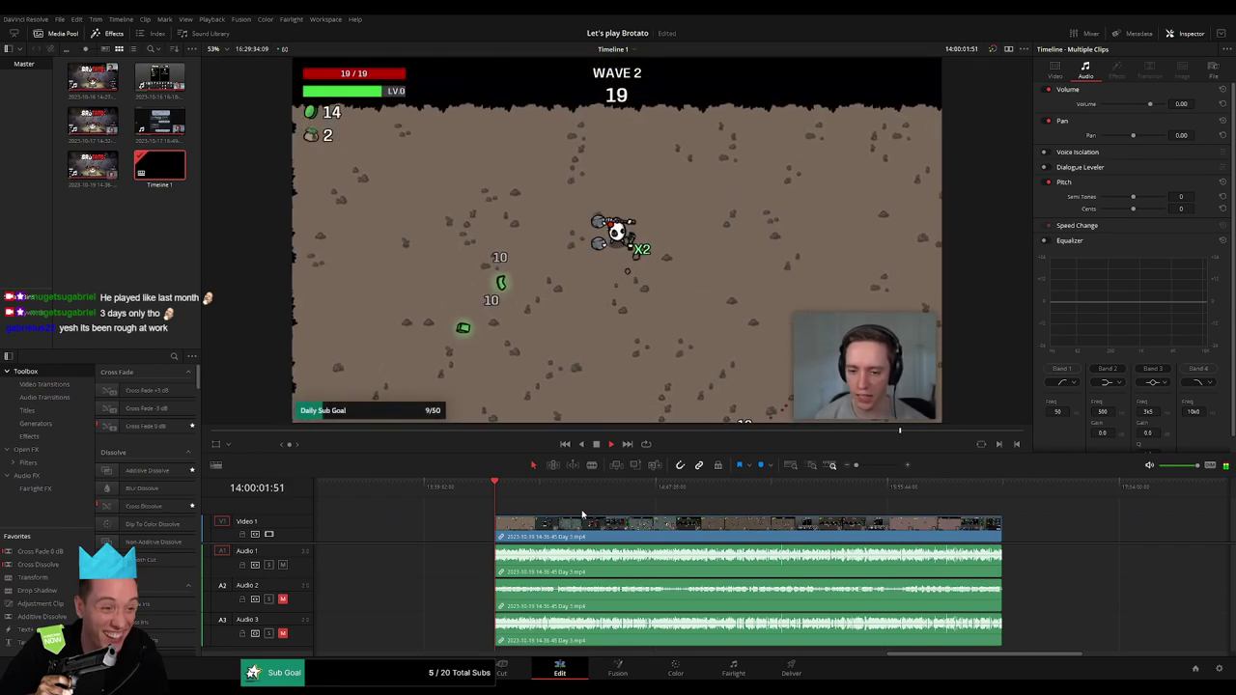
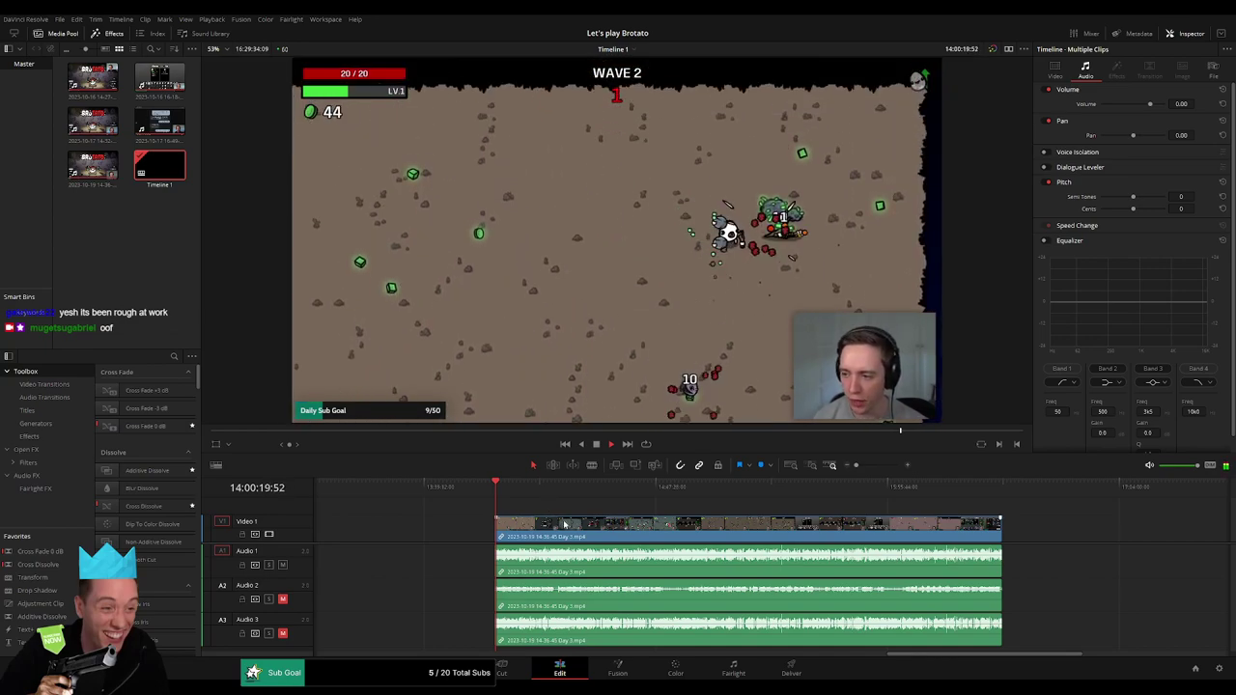
# - Zoom in and scrub the stream back to the Character Selection screen, placing the playhead near 14:52:11
pyautogui.moveTo(857, 466); pyautogui.dragTo(866, 465)
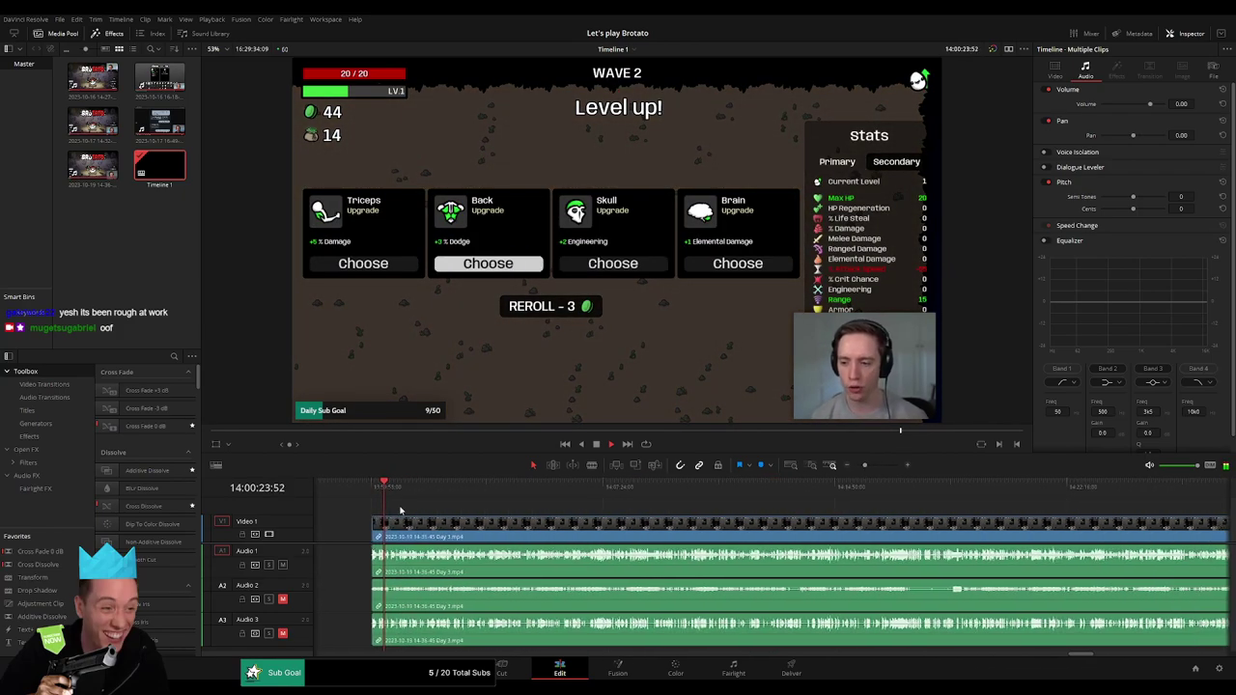
pyautogui.click(421, 489)
pyautogui.moveTo(425, 498); pyautogui.dragTo(909, 502)
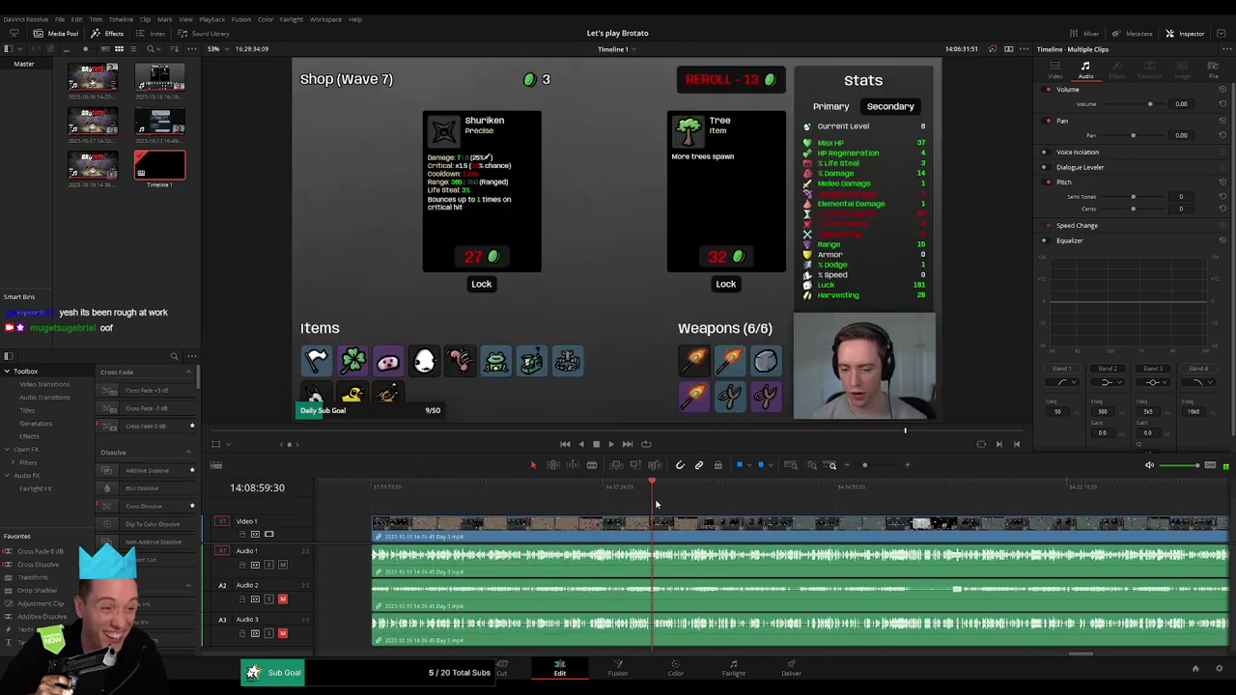
pyautogui.scroll(-3, 581, 515)
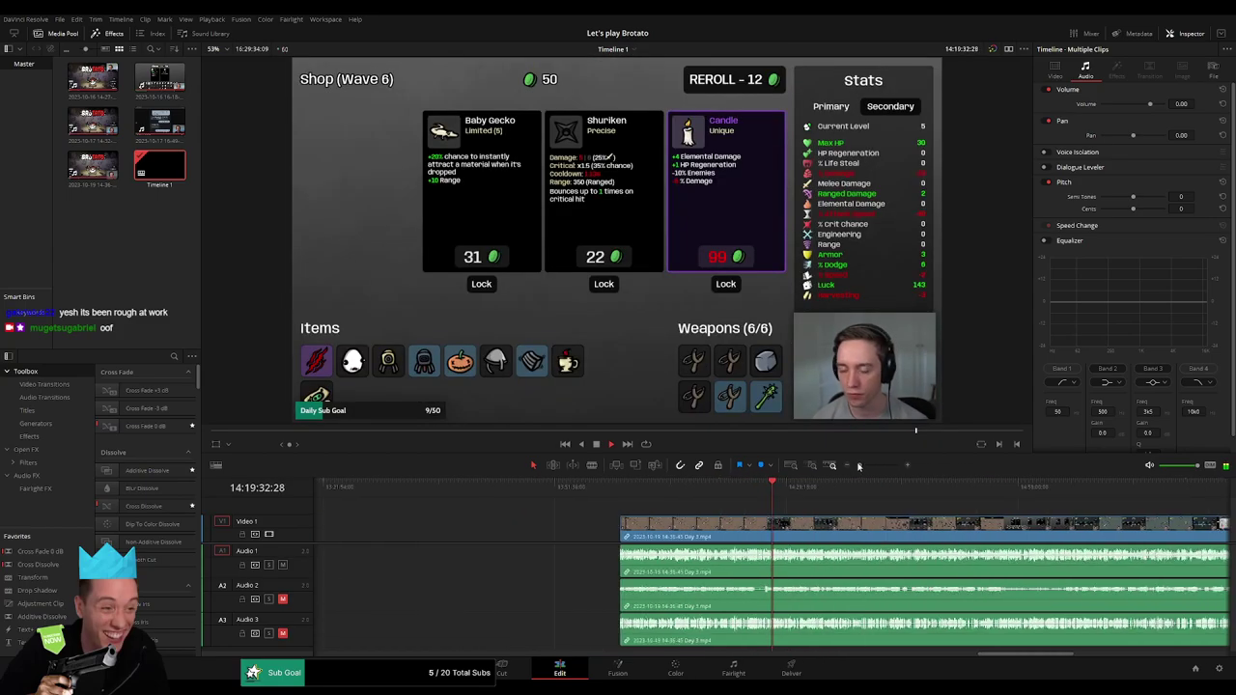
pyautogui.moveTo(494, 487); pyautogui.dragTo(598, 498)
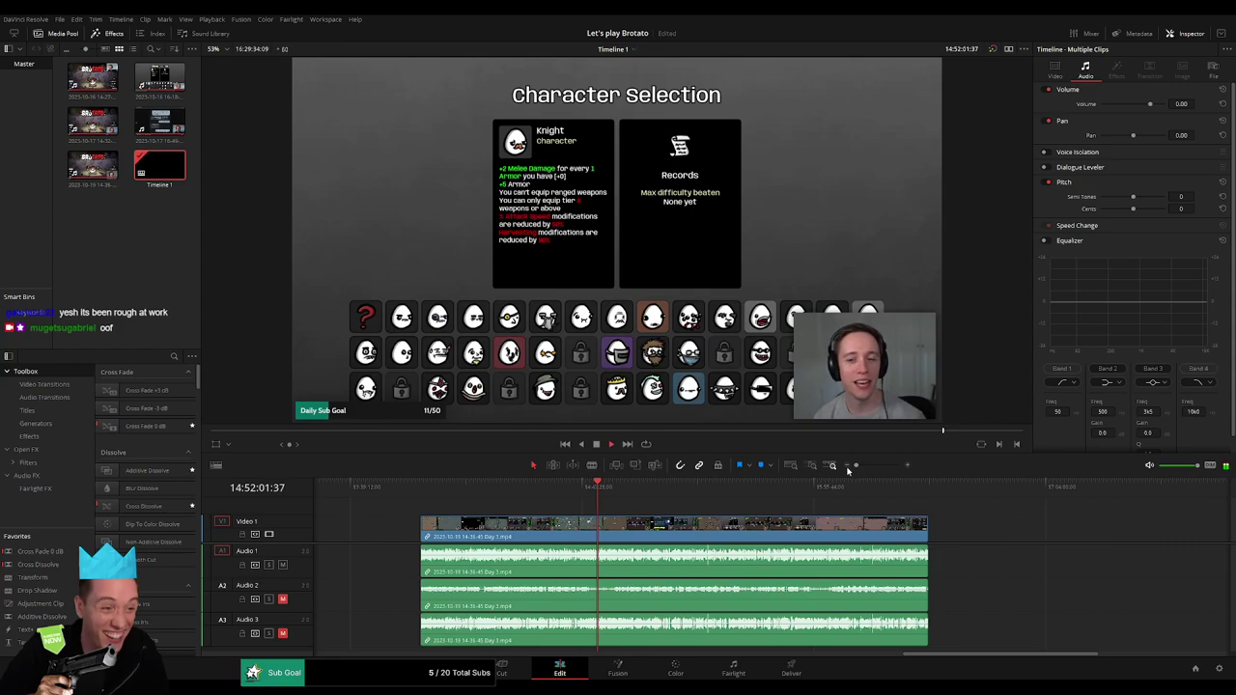
pyautogui.moveTo(850, 468); pyautogui.dragTo(881, 468)
pyautogui.click(484, 490)
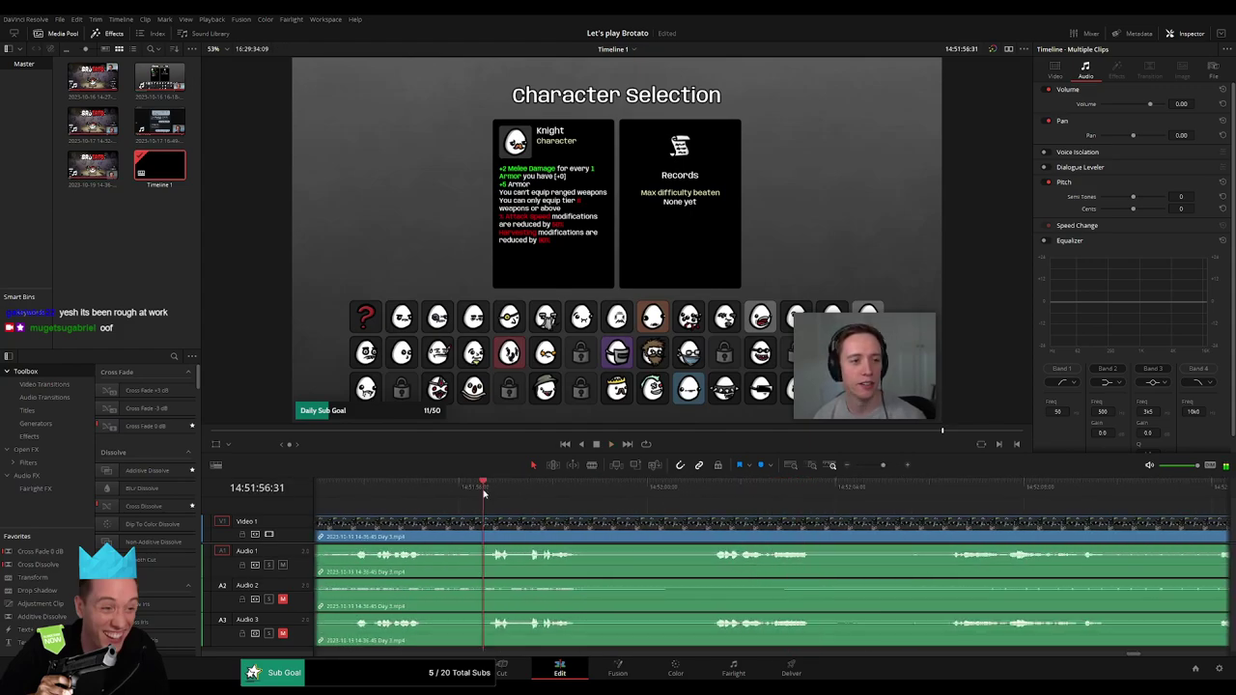
pyautogui.scroll(-2, 521, 493)
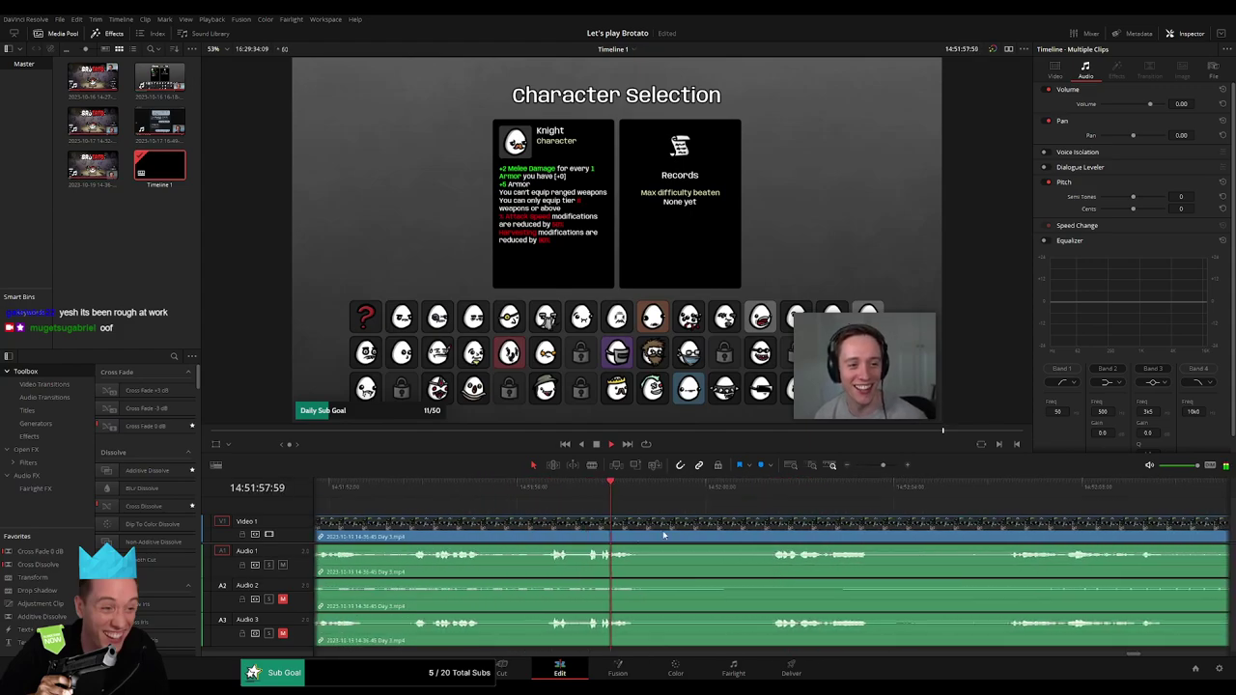
pyautogui.click(529, 493)
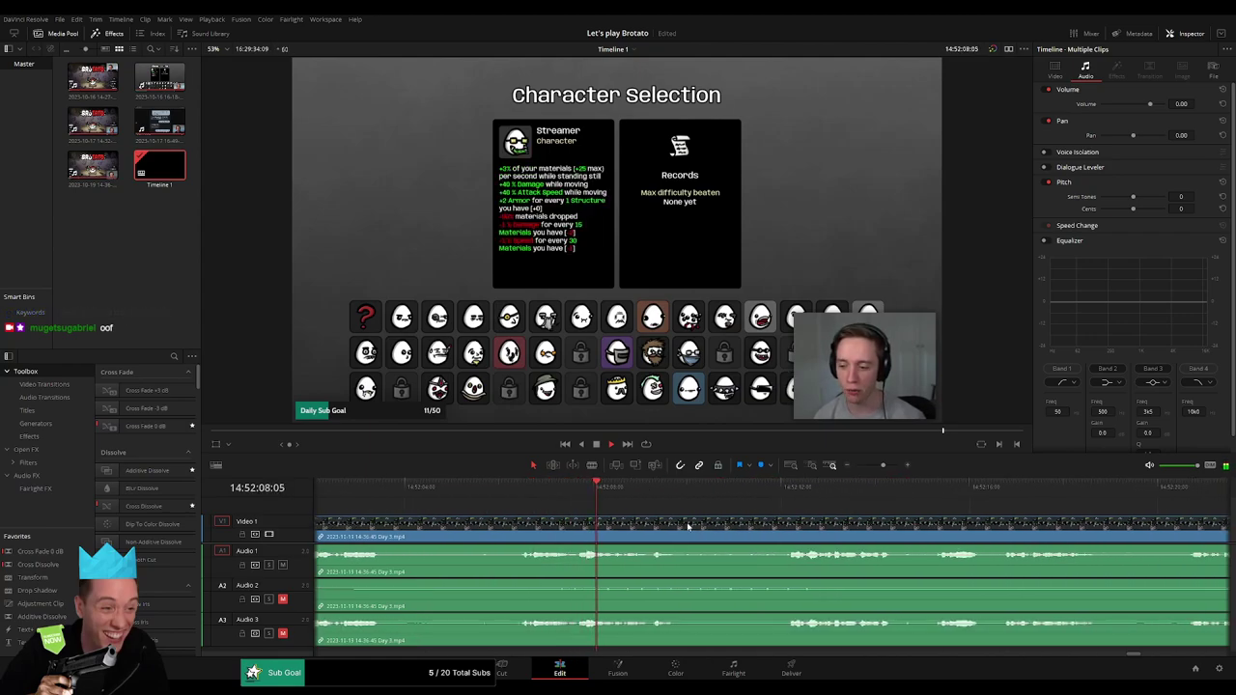
pyautogui.click(645, 501)
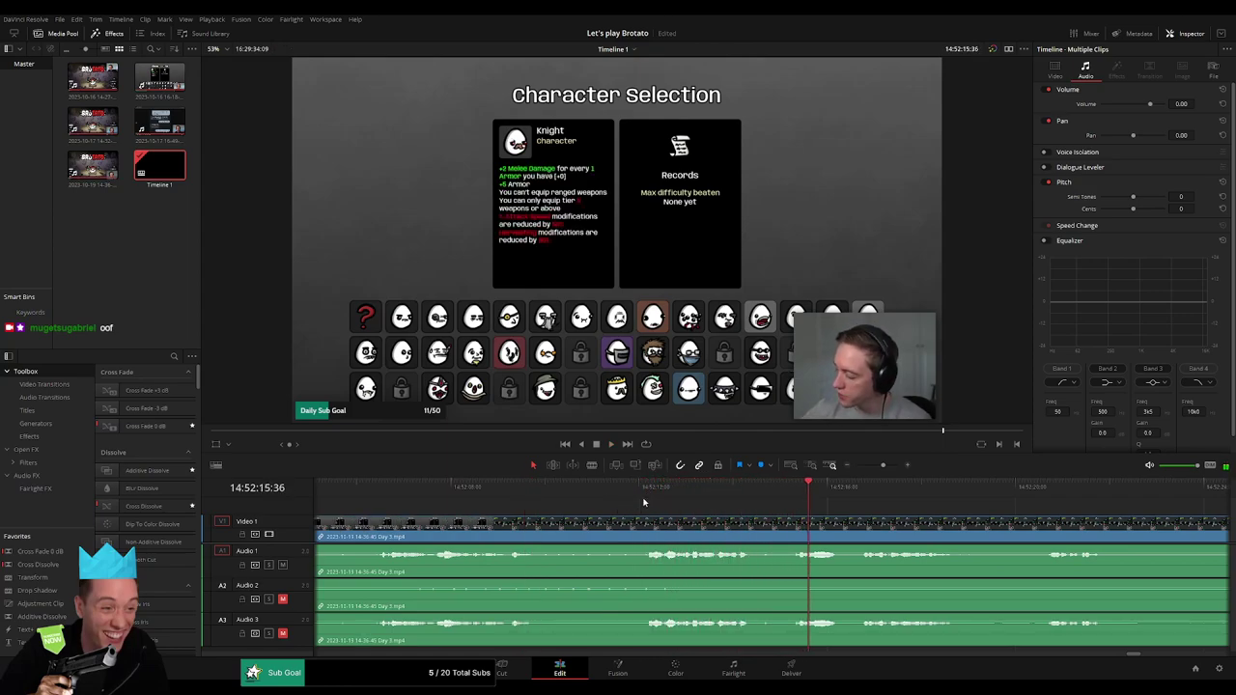
pyautogui.click(647, 492)
# - Split all tracks at 14:52:11 and pull the later piece away from the cut
pyautogui.click(601, 502)
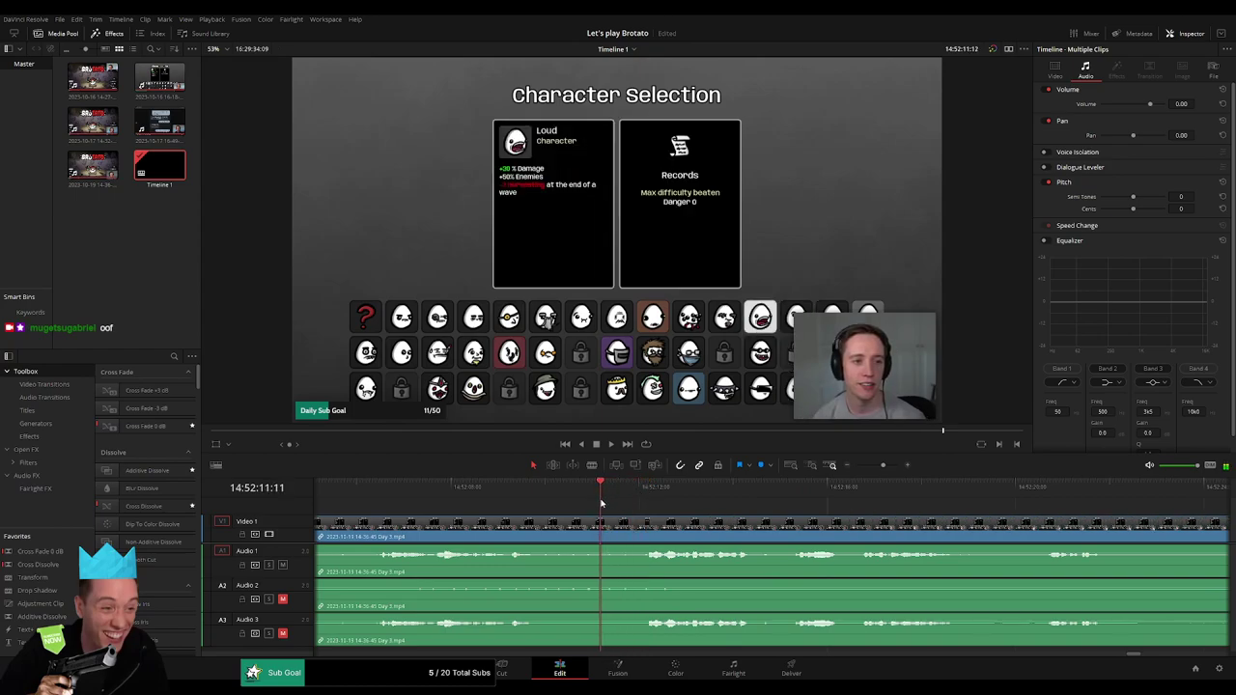
pyautogui.hotkey('ctrl', 'b')
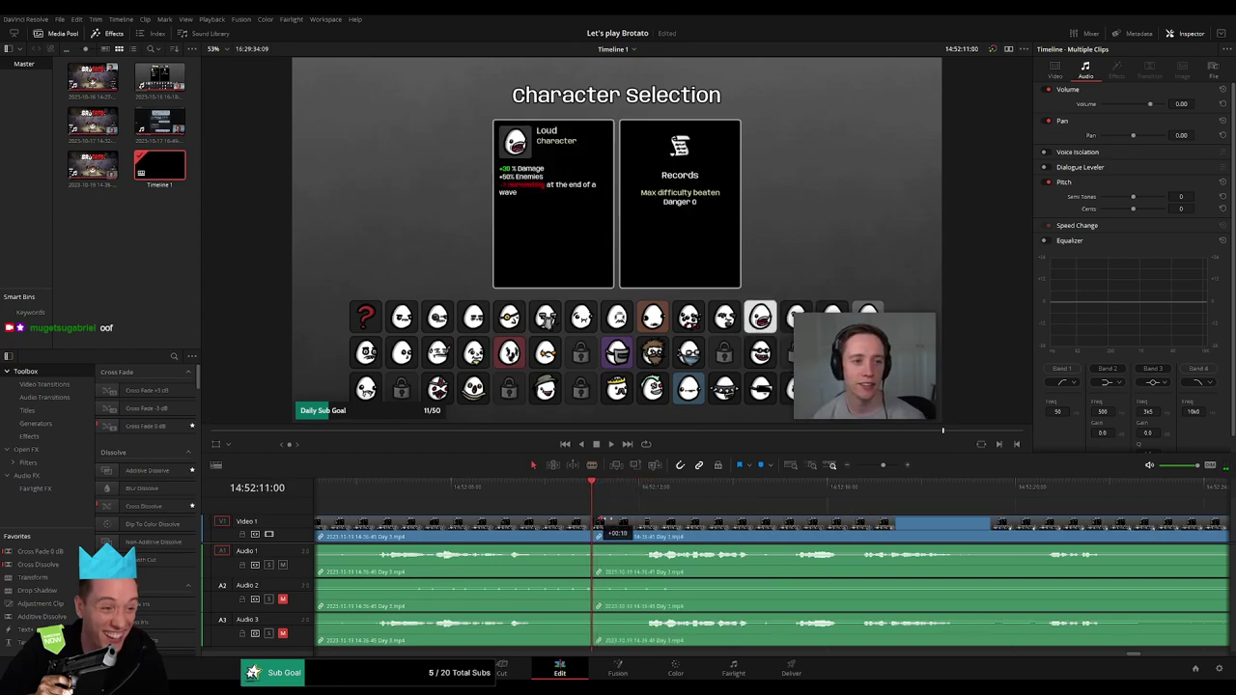
pyautogui.moveTo(595, 522); pyautogui.dragTo(640, 521)
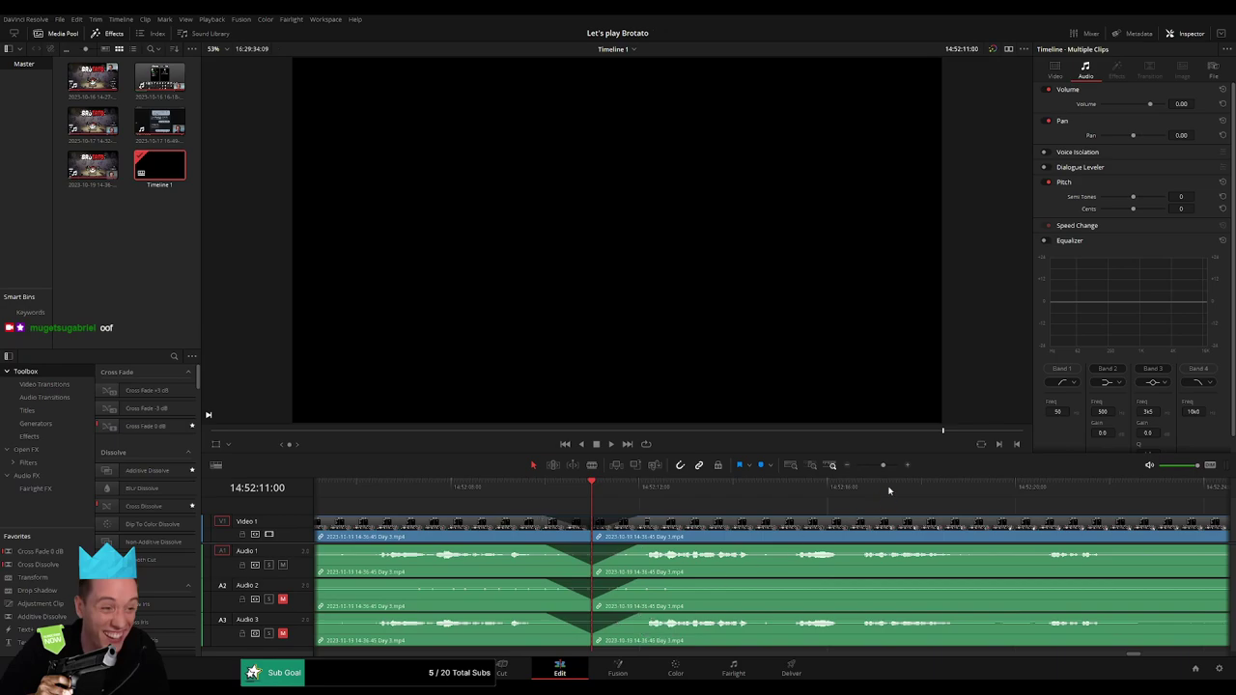
pyautogui.scroll(-3, 890, 491)
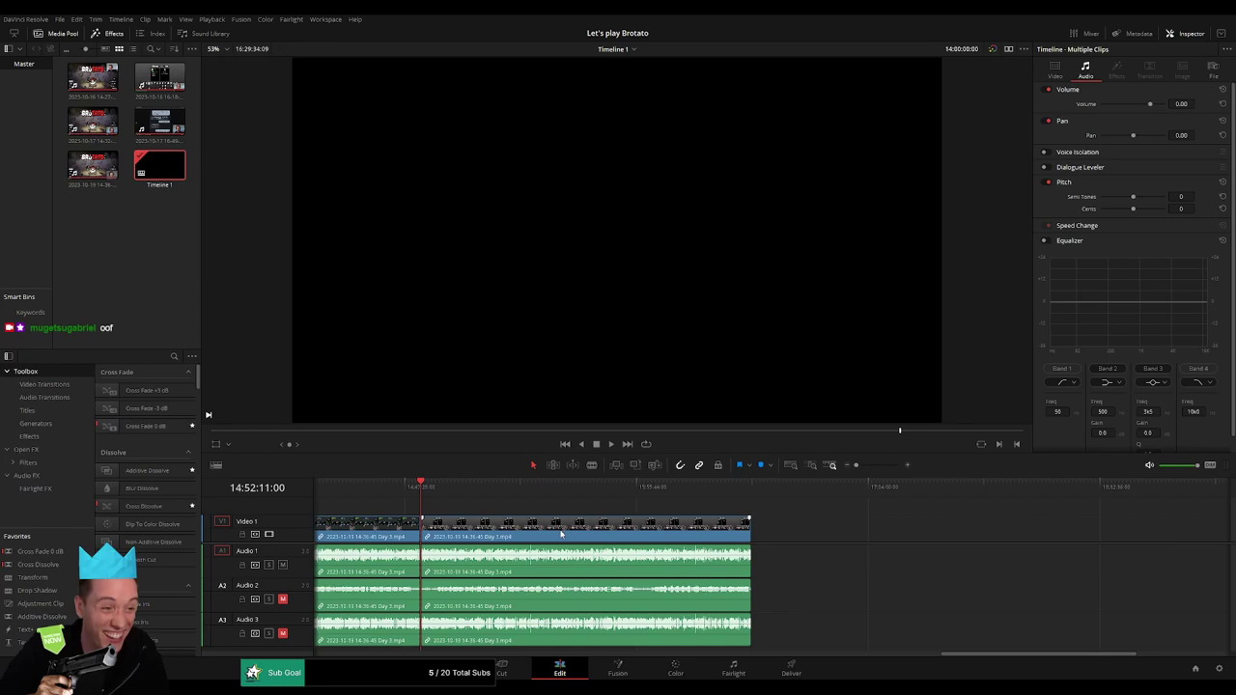
# - Slide the later piece right so it starts at 16:00:00:00 after a gap, then play it
pyautogui.moveTo(561, 532); pyautogui.dragTo(670, 537)
pyautogui.click(669, 537)
pyautogui.hscroll(-4, 638, 525)
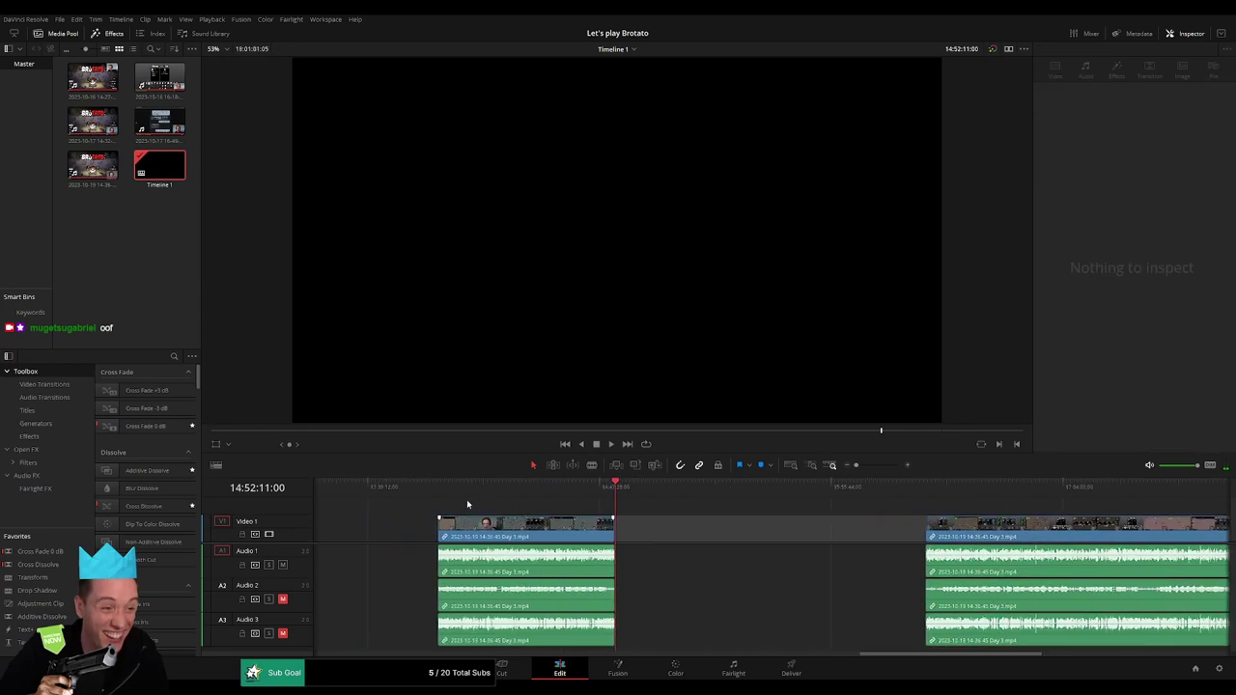
pyautogui.click(454, 488)
pyautogui.hscroll(3, 469, 494)
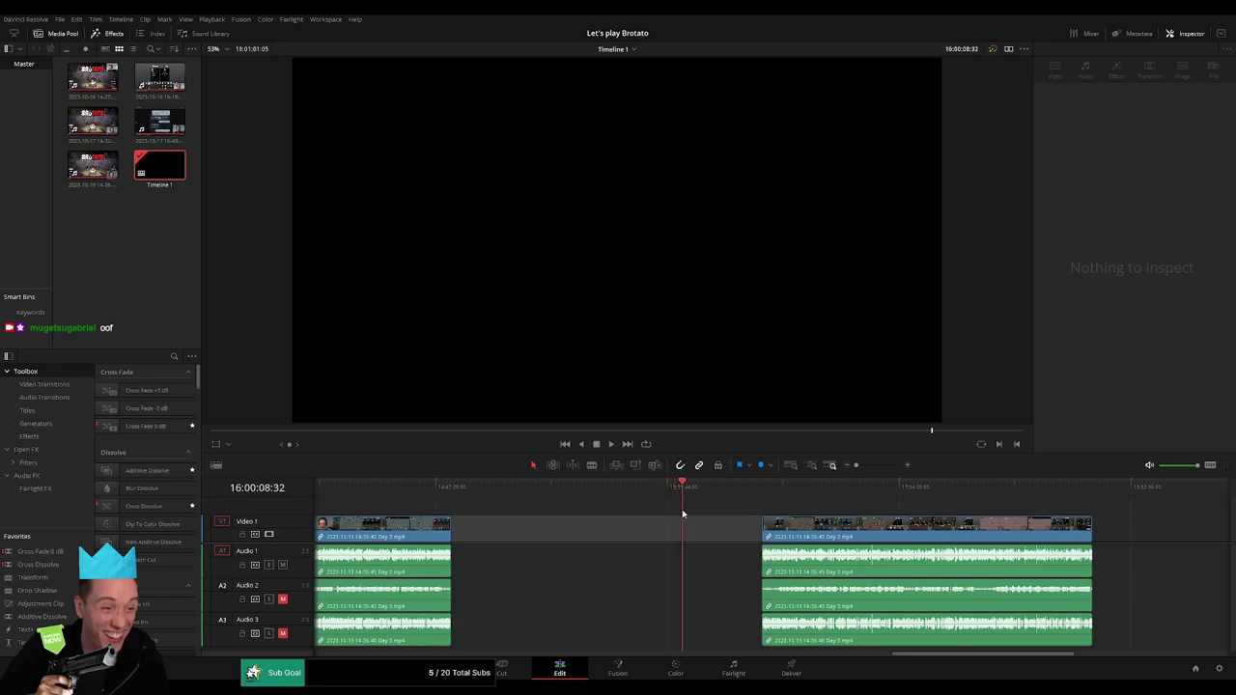
pyautogui.click(818, 536)
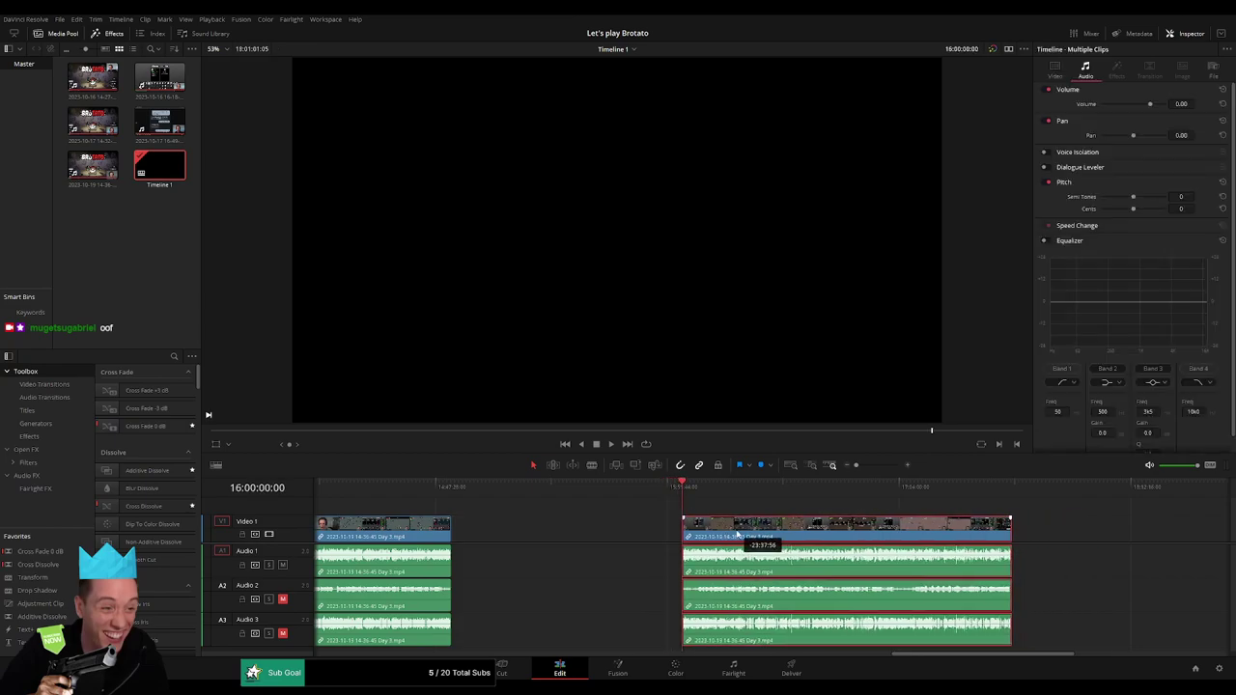
pyautogui.moveTo(753, 510); pyautogui.dragTo(595, 512)
pyautogui.press('space')
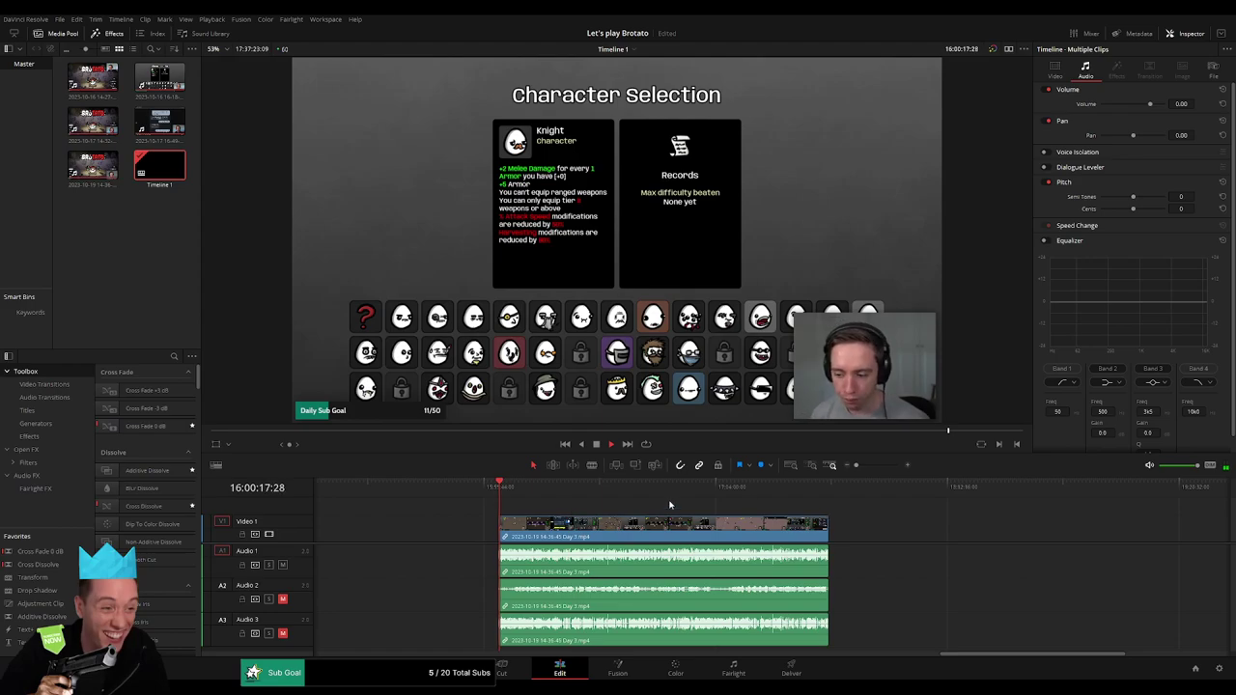
# - Zoom the timeline and scrub forward into the Day 3 gameplay, playing the footage
pyautogui.moveTo(856, 466); pyautogui.dragTo(860, 467)
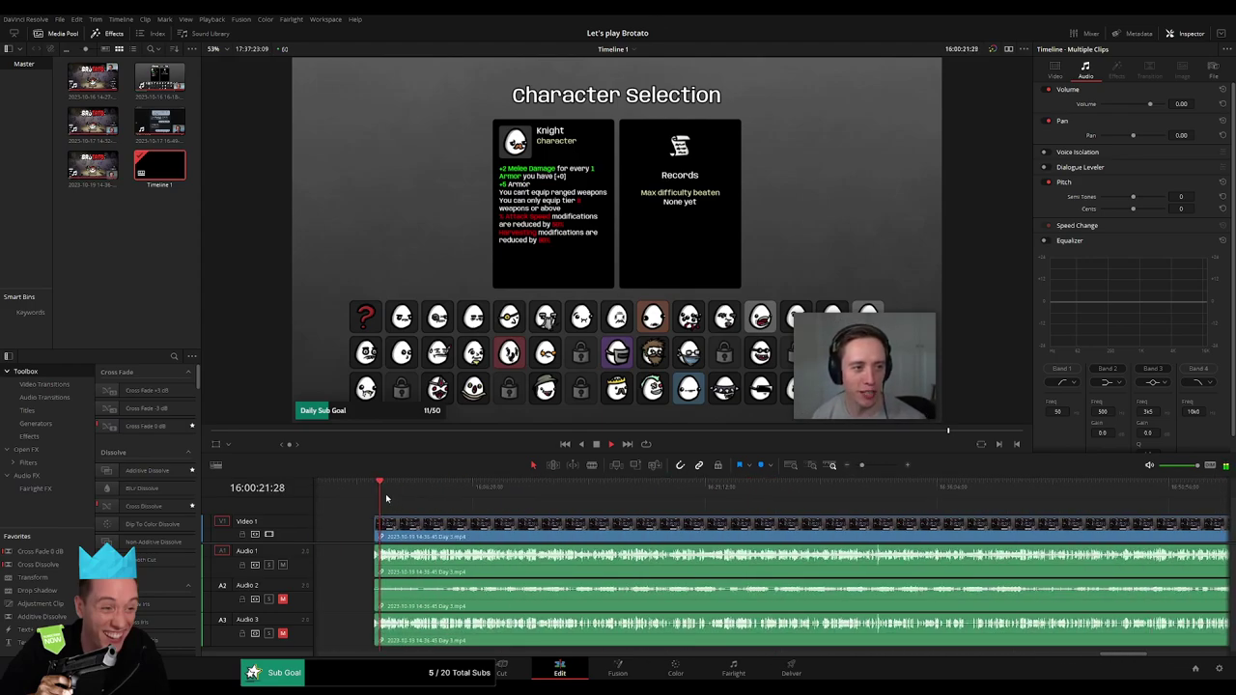
pyautogui.moveTo(861, 466); pyautogui.dragTo(857, 465)
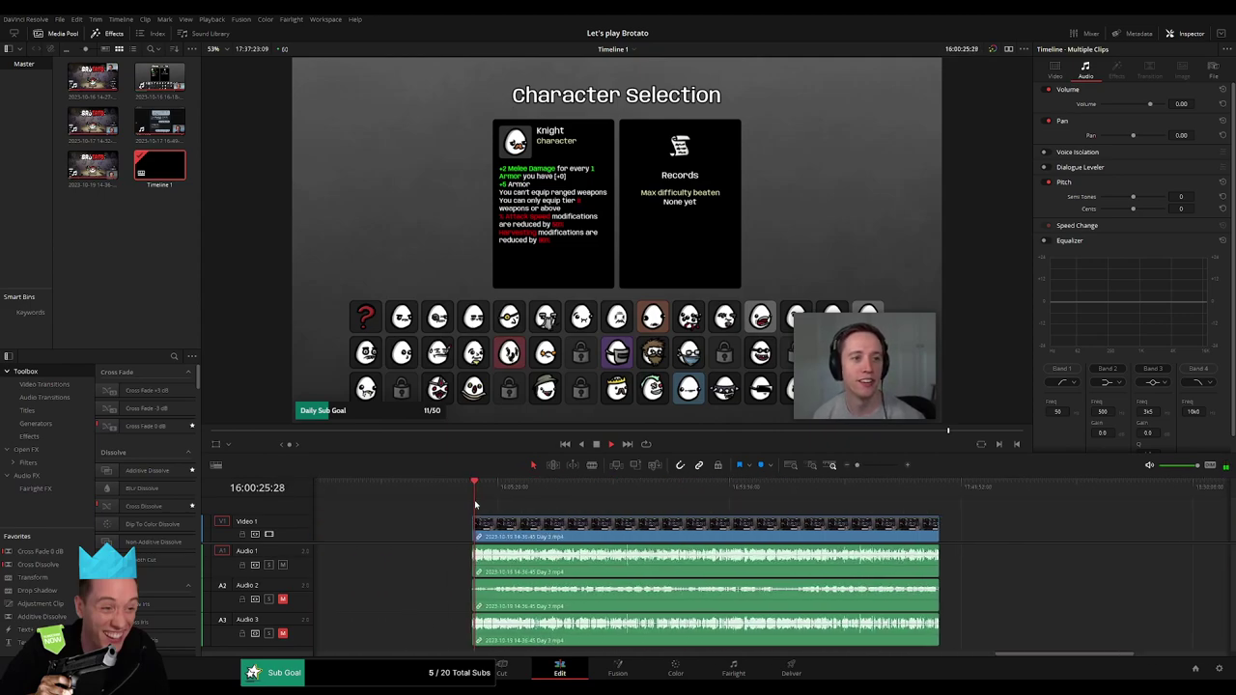
pyautogui.moveTo(857, 466); pyautogui.dragTo(879, 466)
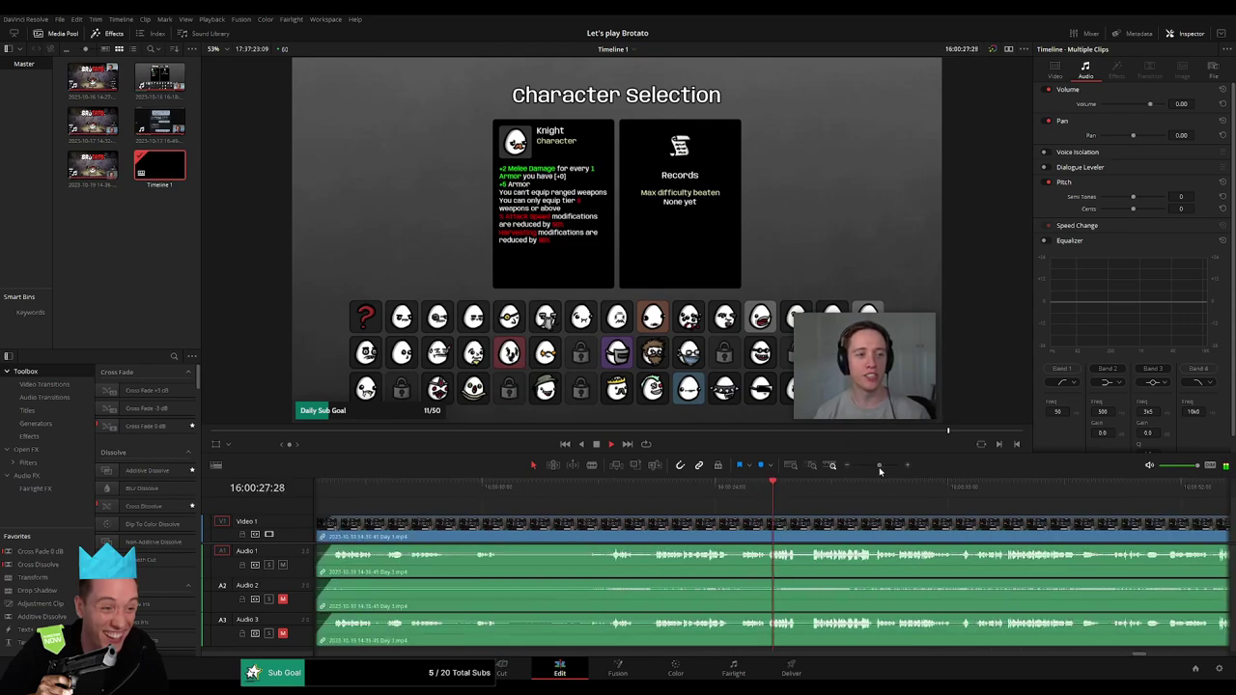
pyautogui.click(886, 488)
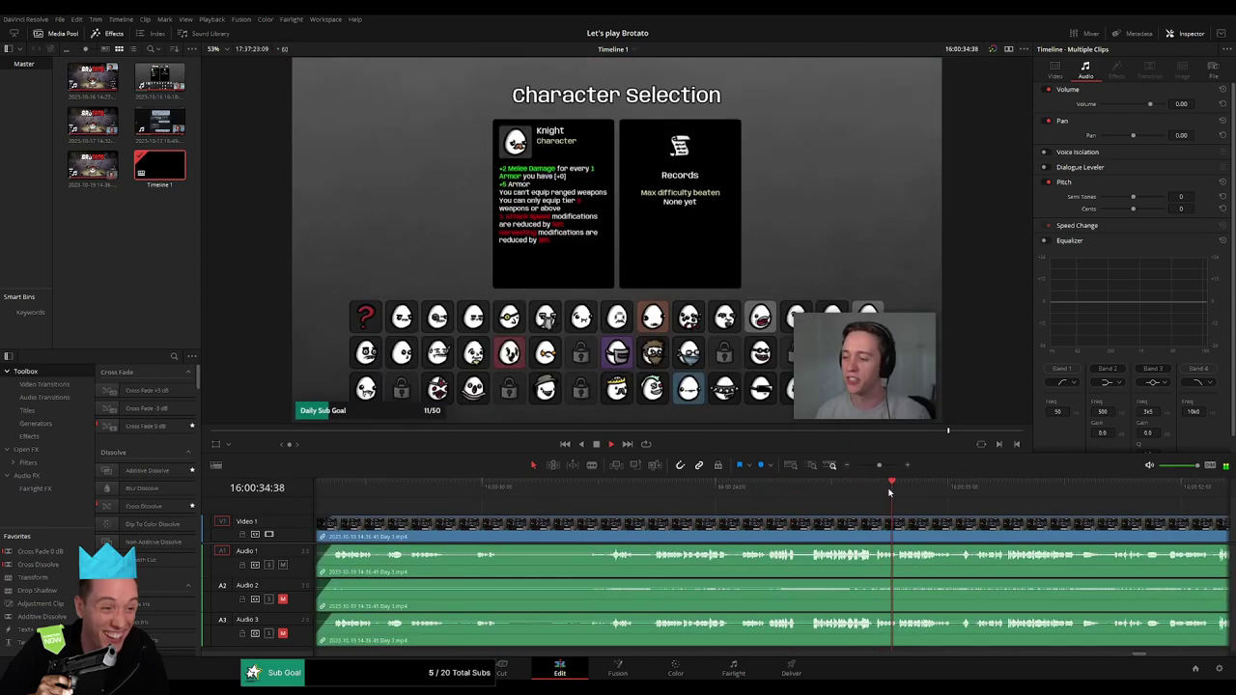
pyautogui.click(816, 492)
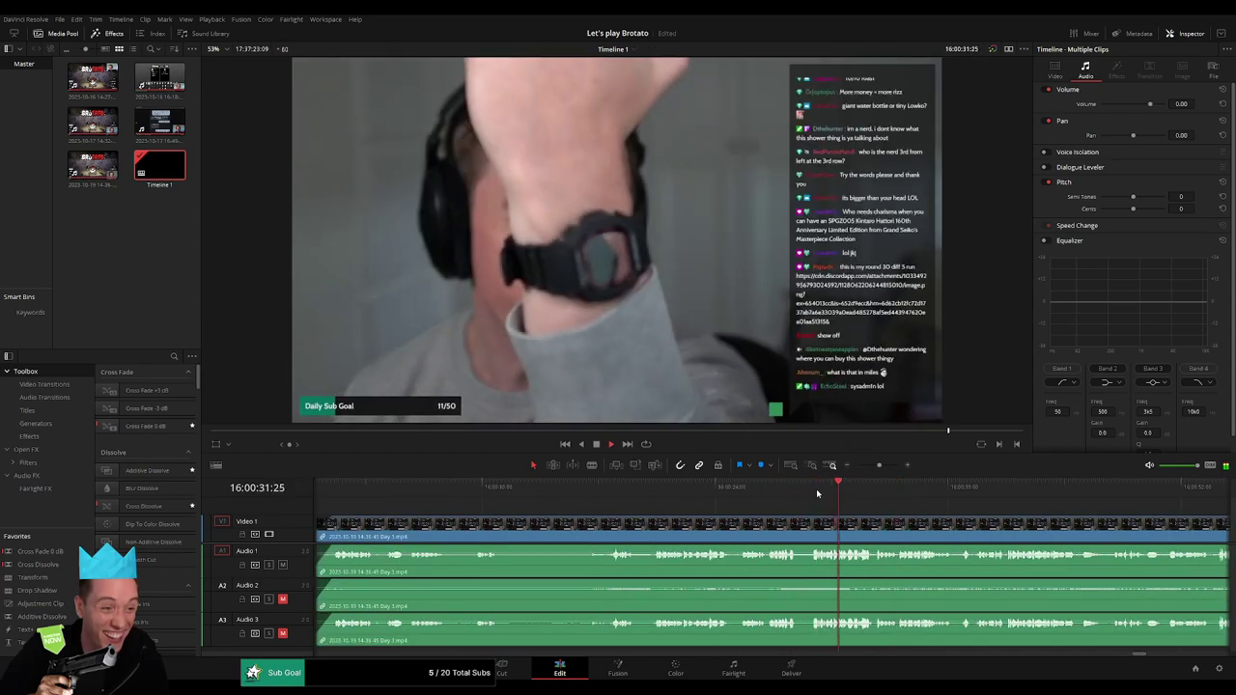
pyautogui.moveTo(878, 466); pyautogui.dragTo(855, 465)
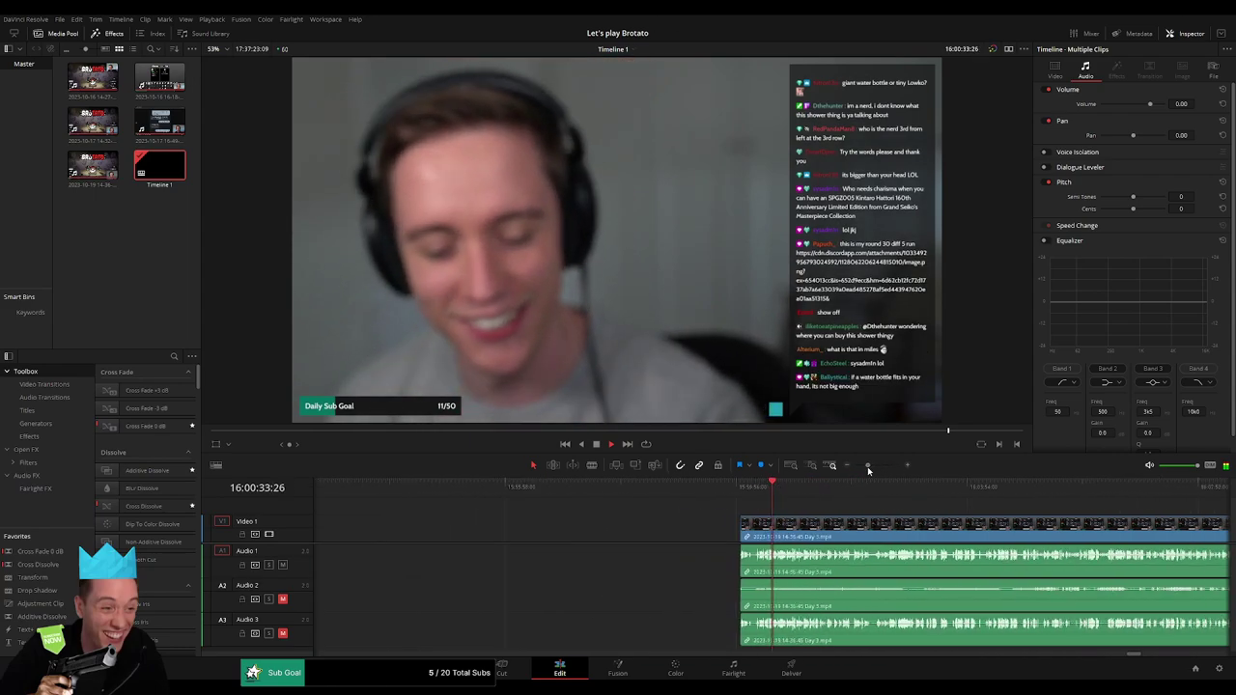
pyautogui.moveTo(538, 503); pyautogui.dragTo(736, 504)
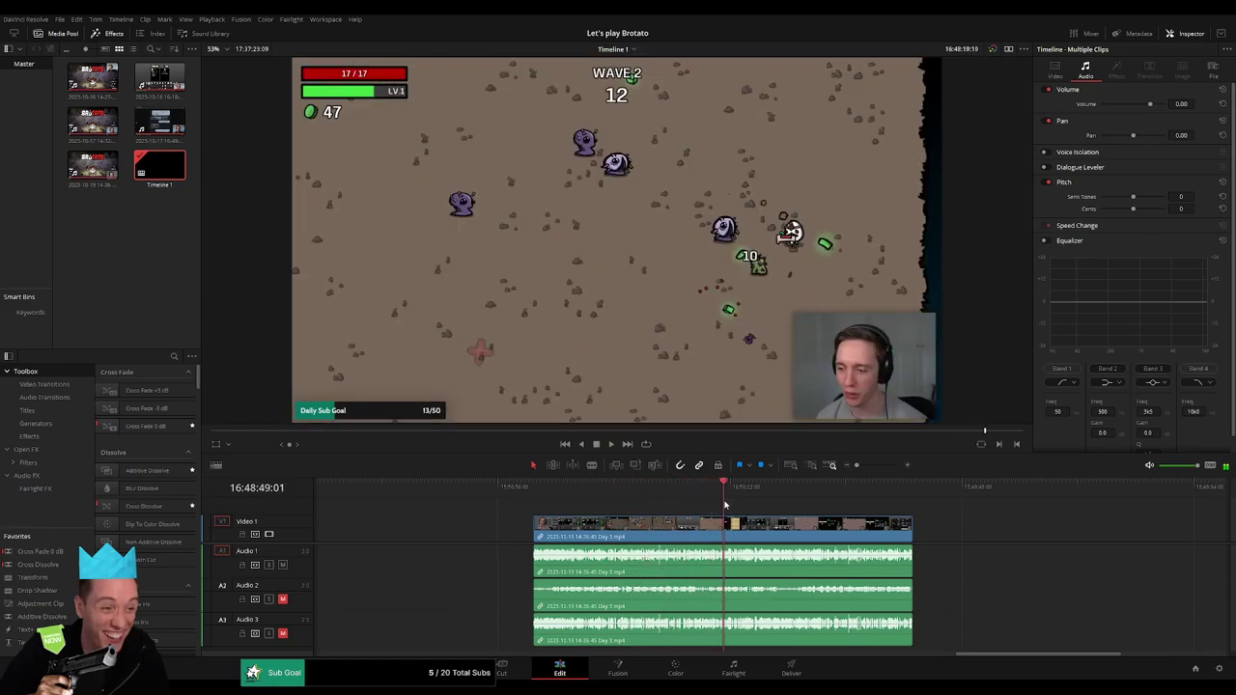
pyautogui.press('space')
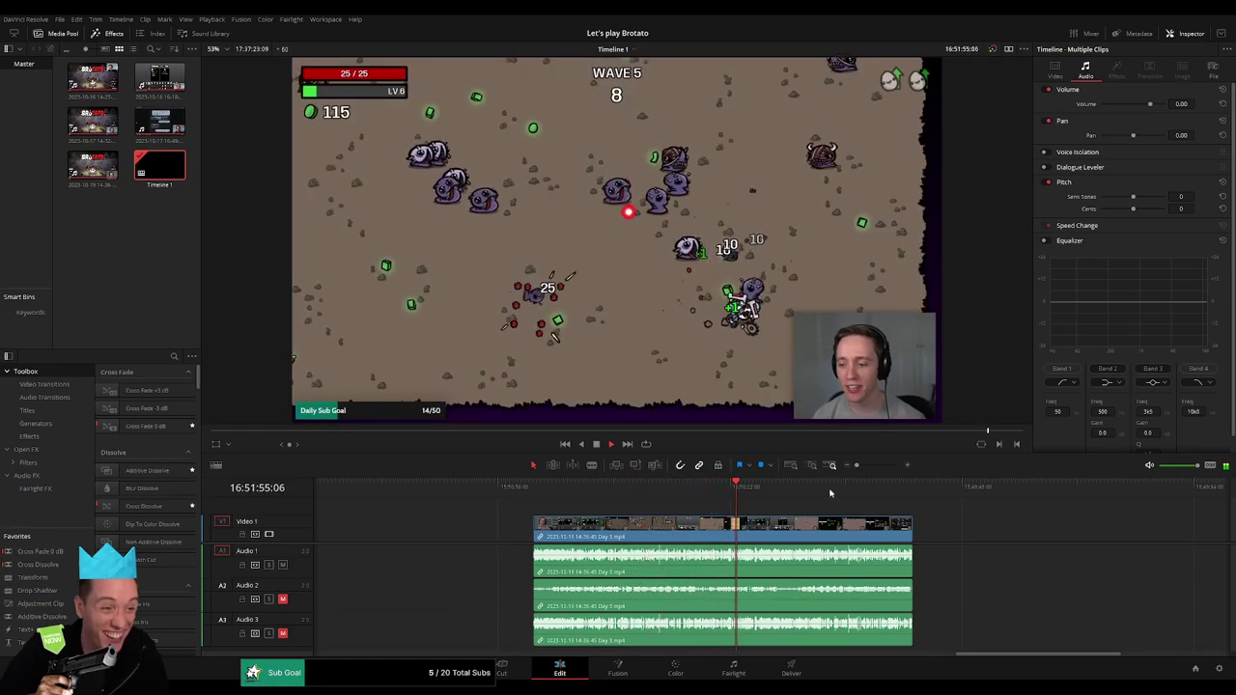
# - Zoom in on the Wave 5 shop and set the playhead at 16:52:28:00
pyautogui.moveTo(856, 465); pyautogui.dragTo(872, 465)
pyautogui.click(818, 491)
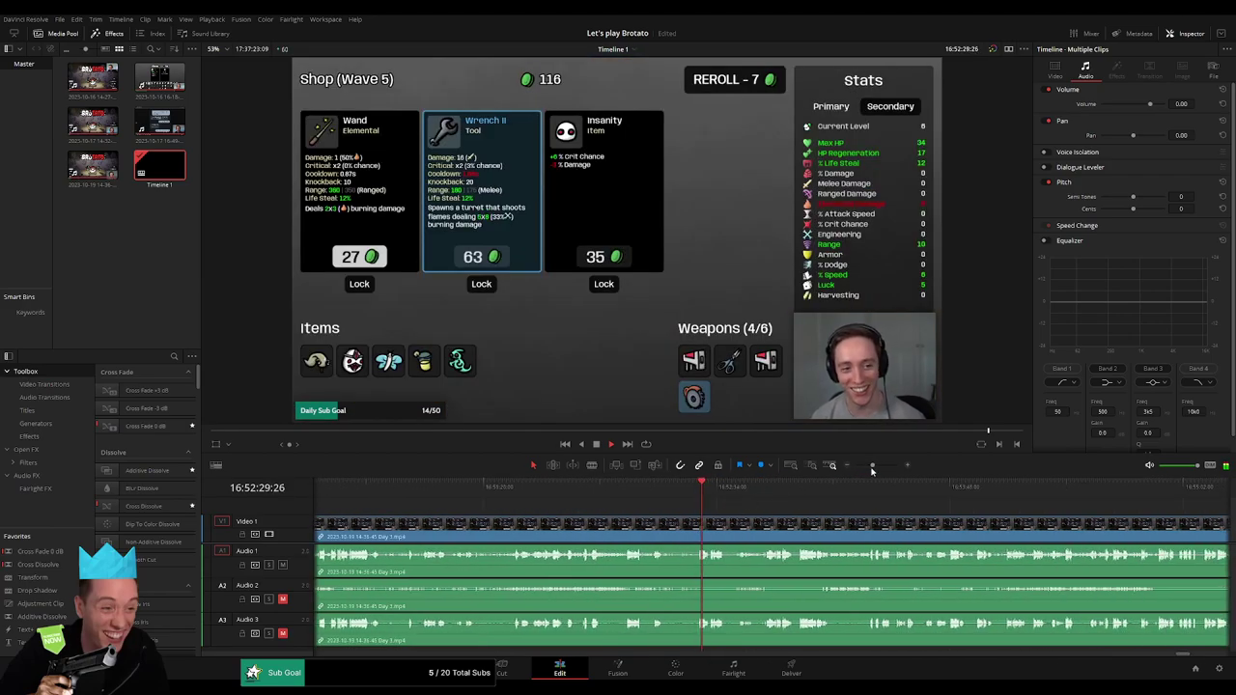
pyautogui.moveTo(872, 468); pyautogui.dragTo(882, 465)
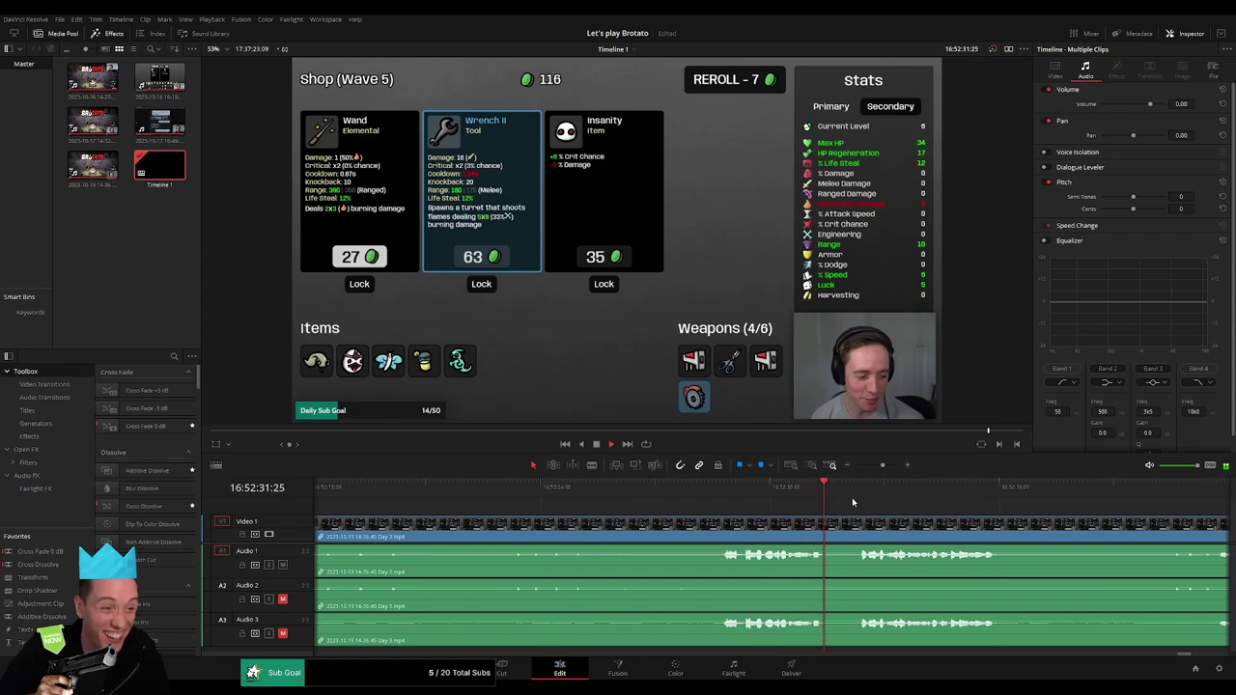
pyautogui.click(725, 499)
pyautogui.moveTo(725, 499); pyautogui.dragTo(695, 504)
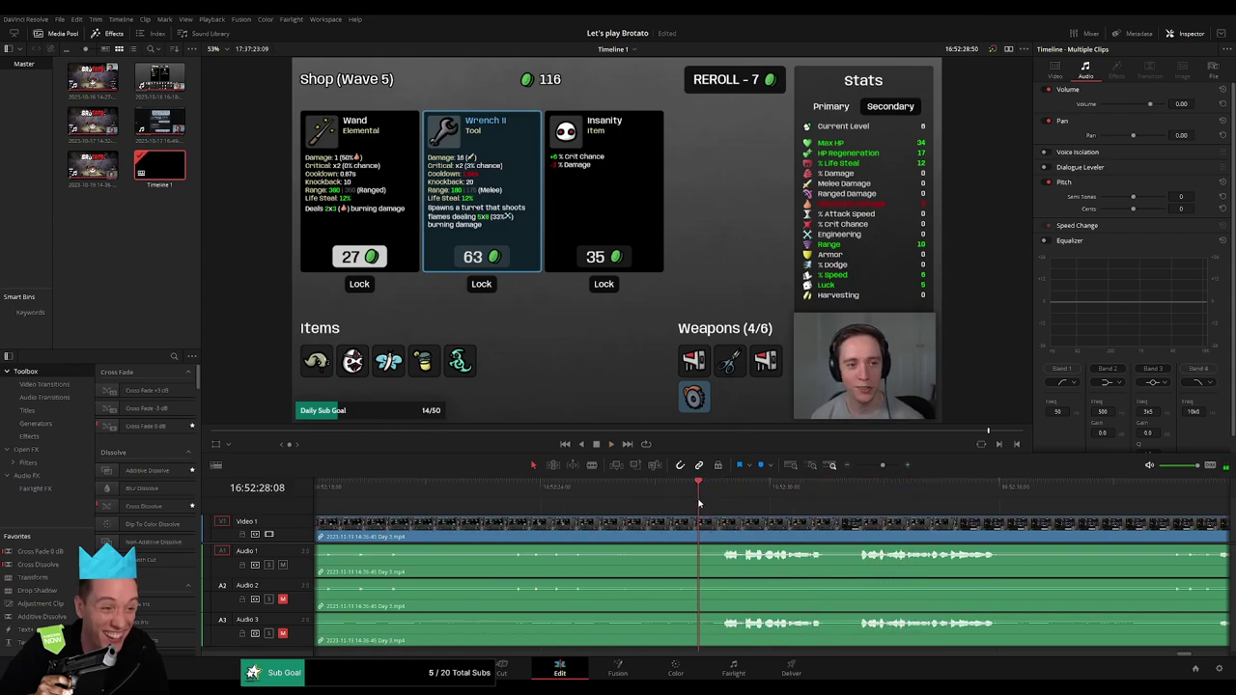
# - Blade all tracks at 16:52:28:00 and adjust the edge and audio fade around the cut
pyautogui.press('b')
pyautogui.click(696, 524)
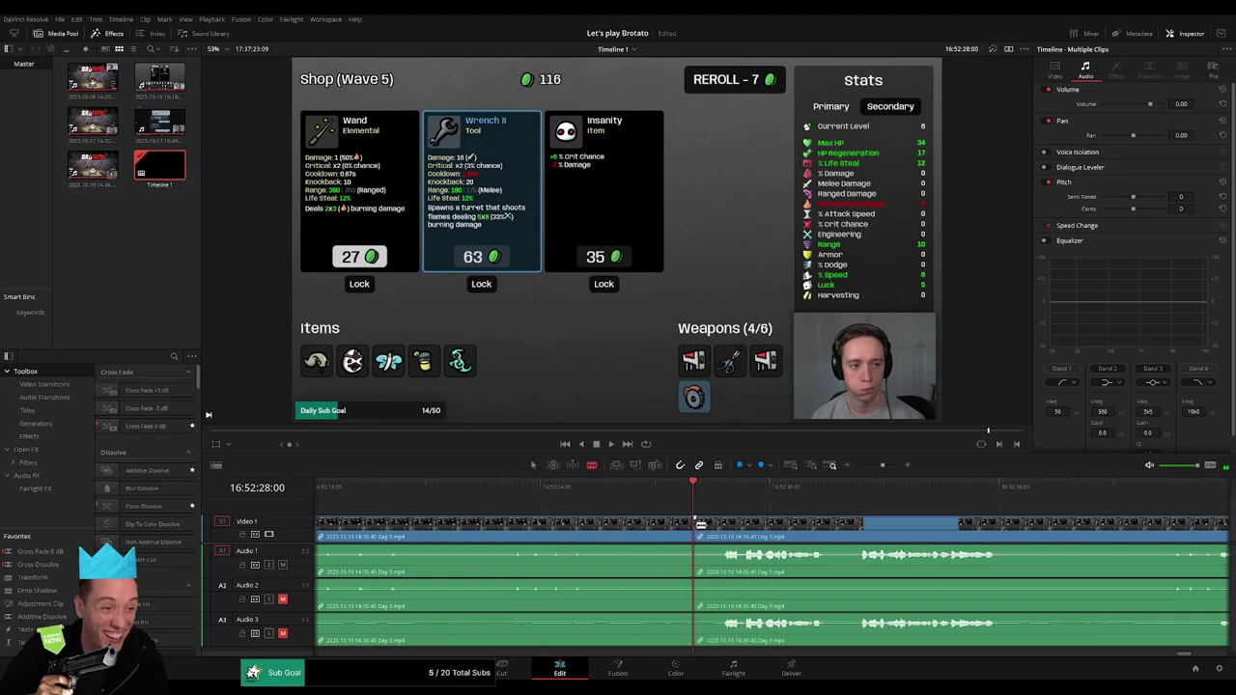
pyautogui.moveTo(701, 520)
pyautogui.mouseDown()
pyautogui.moveTo(731, 522)
pyautogui.moveTo(702, 522)
pyautogui.mouseUp()
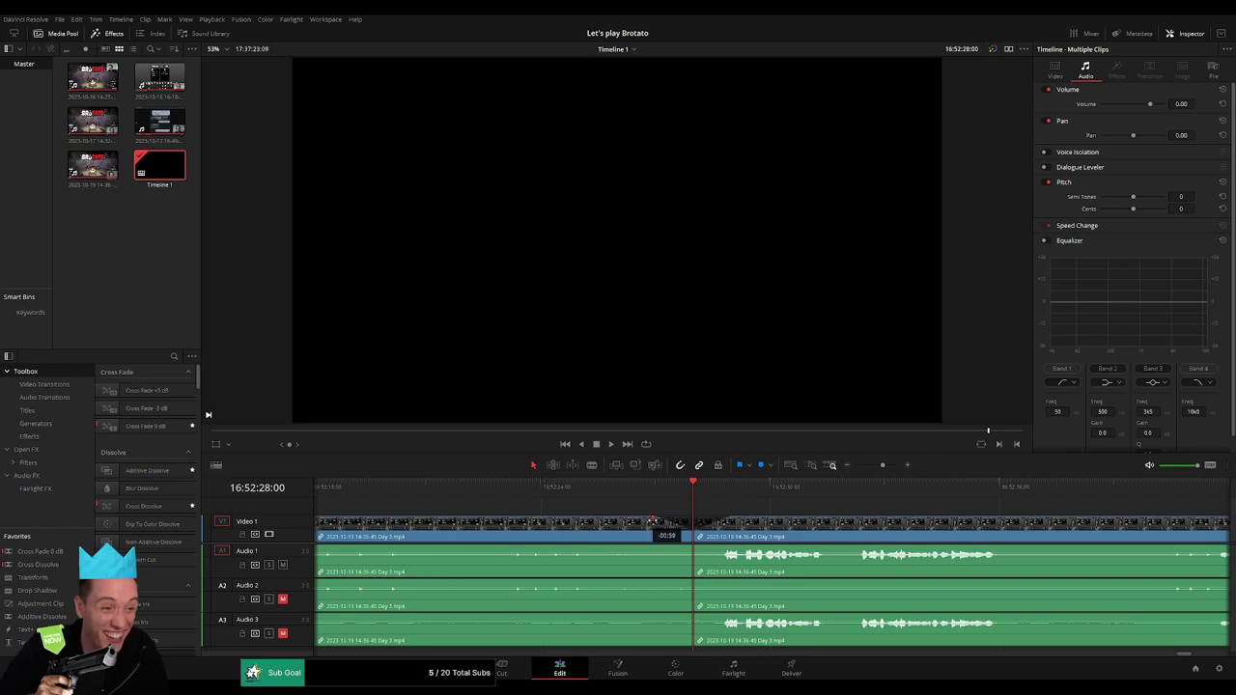
pyautogui.moveTo(685, 547); pyautogui.dragTo(650, 547)
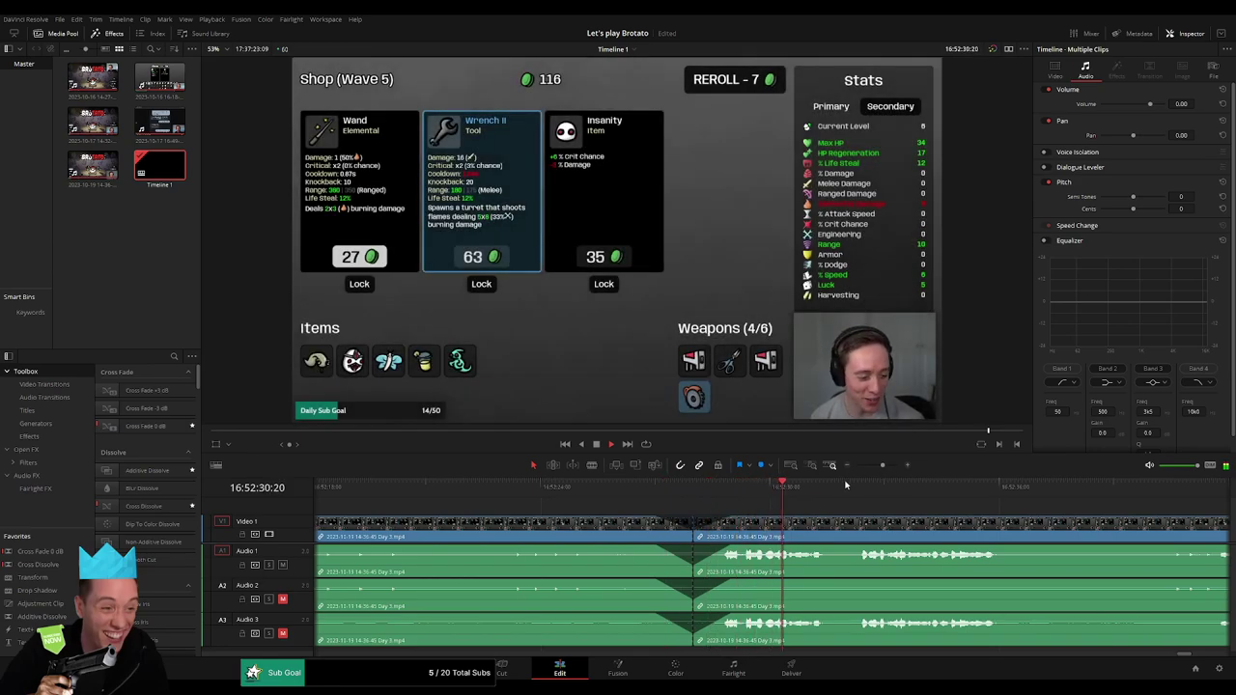
# - Drag the clips after the cut further right along the timeline
pyautogui.scroll(-1, 869, 512)
pyautogui.scroll(-2, 881, 524)
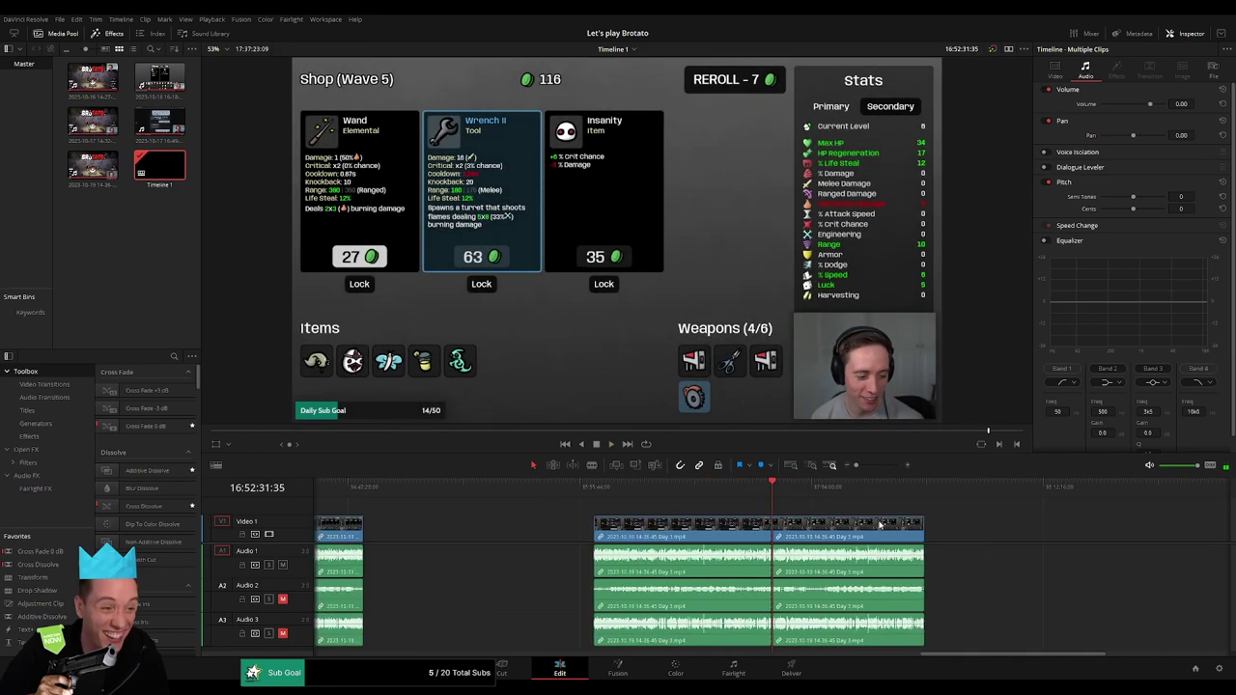
pyautogui.hscroll(3, 555, 506)
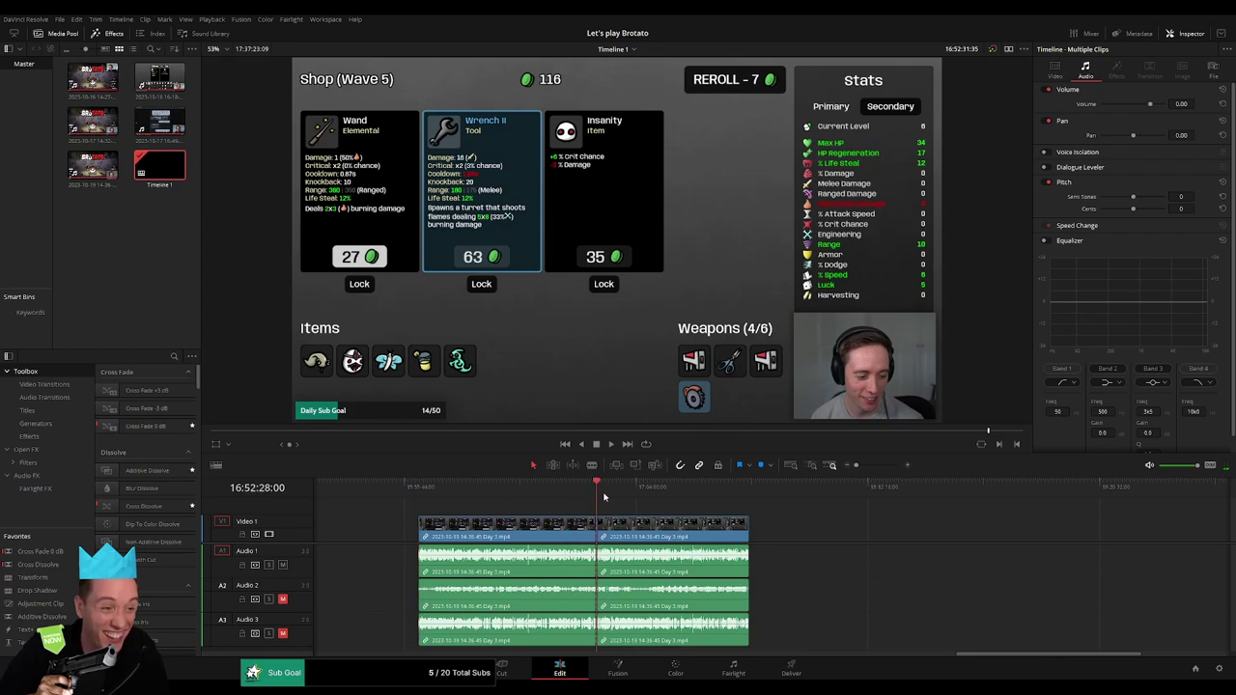
pyautogui.hscroll(3, 603, 497)
pyautogui.moveTo(499, 532); pyautogui.dragTo(812, 531)
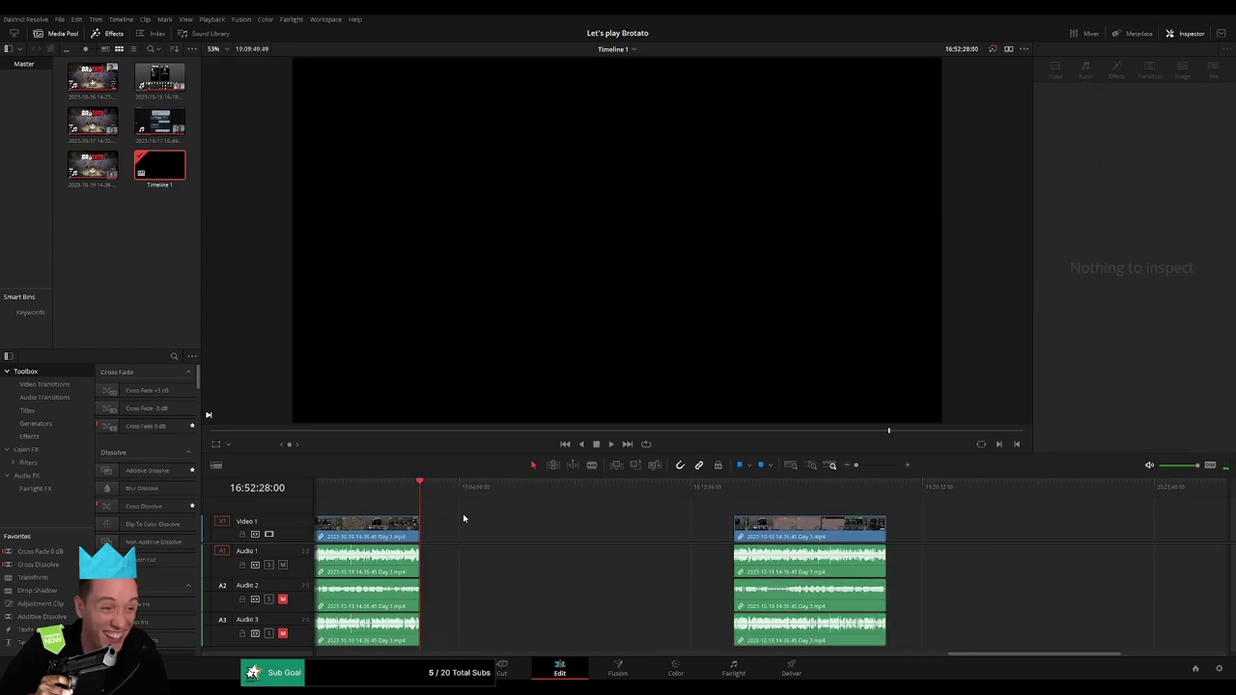
# - Snap the later clips to start at 18:00:00:00 and play from the new start
pyautogui.moveTo(430, 494); pyautogui.dragTo(561, 511)
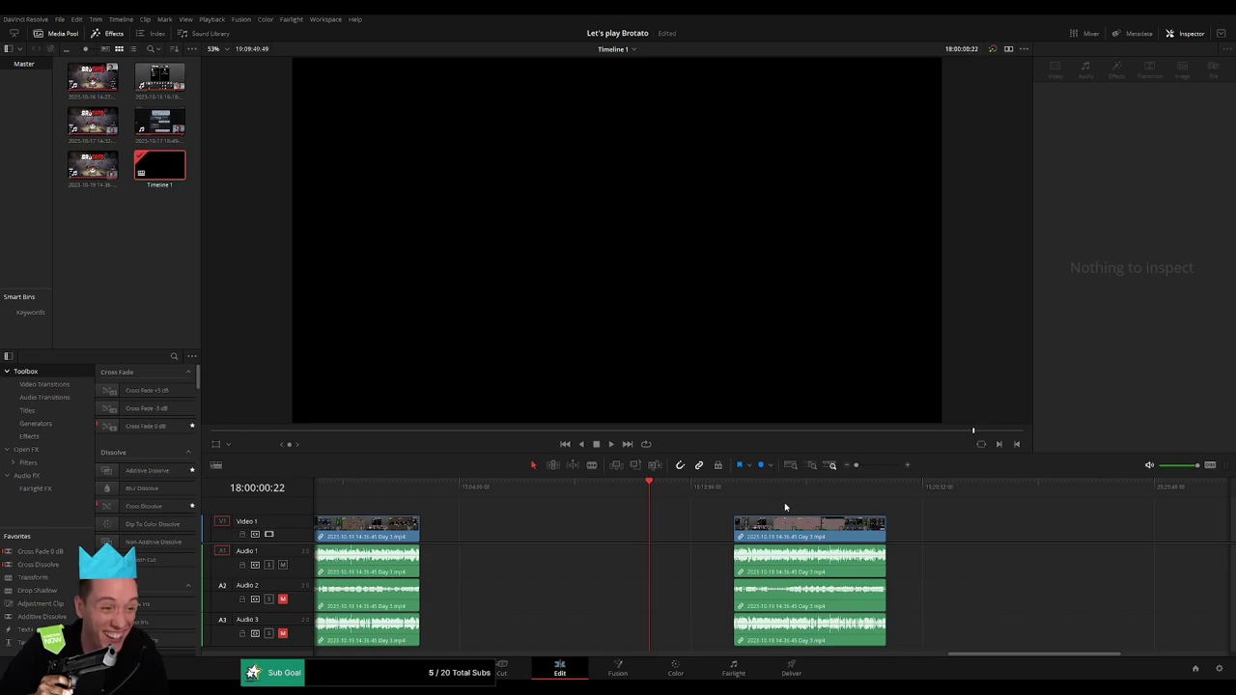
pyautogui.moveTo(809, 534); pyautogui.dragTo(738, 533)
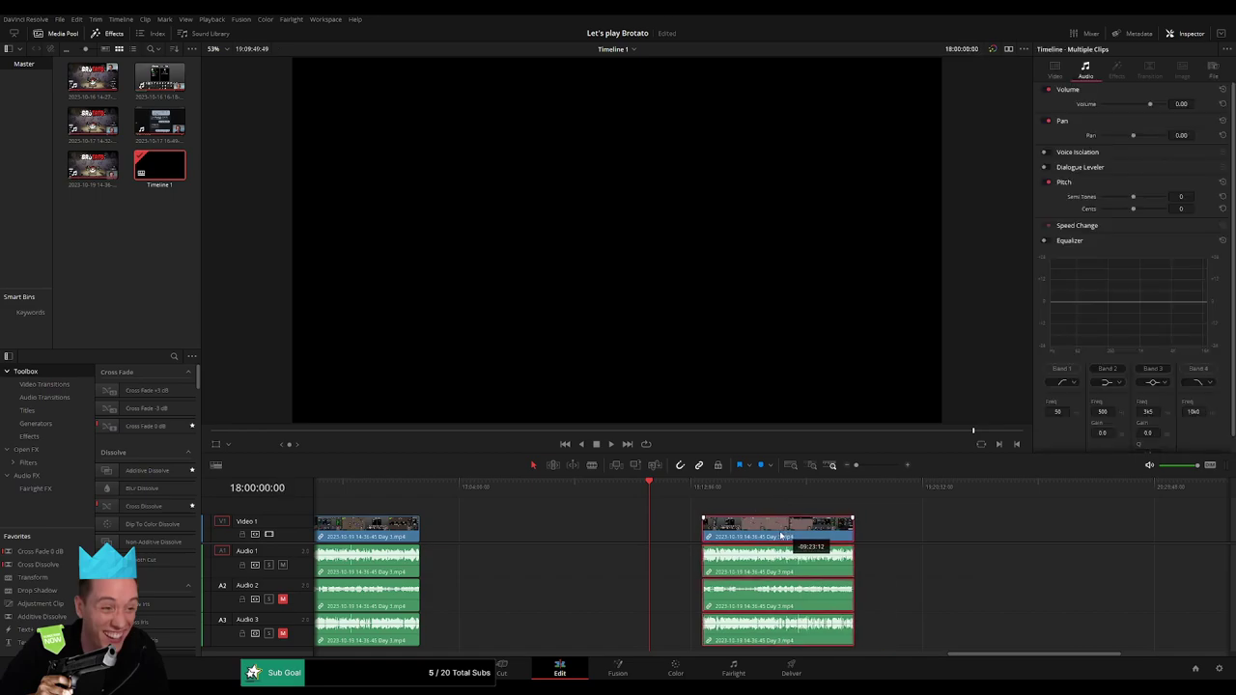
pyautogui.click(757, 507)
pyautogui.press('space')
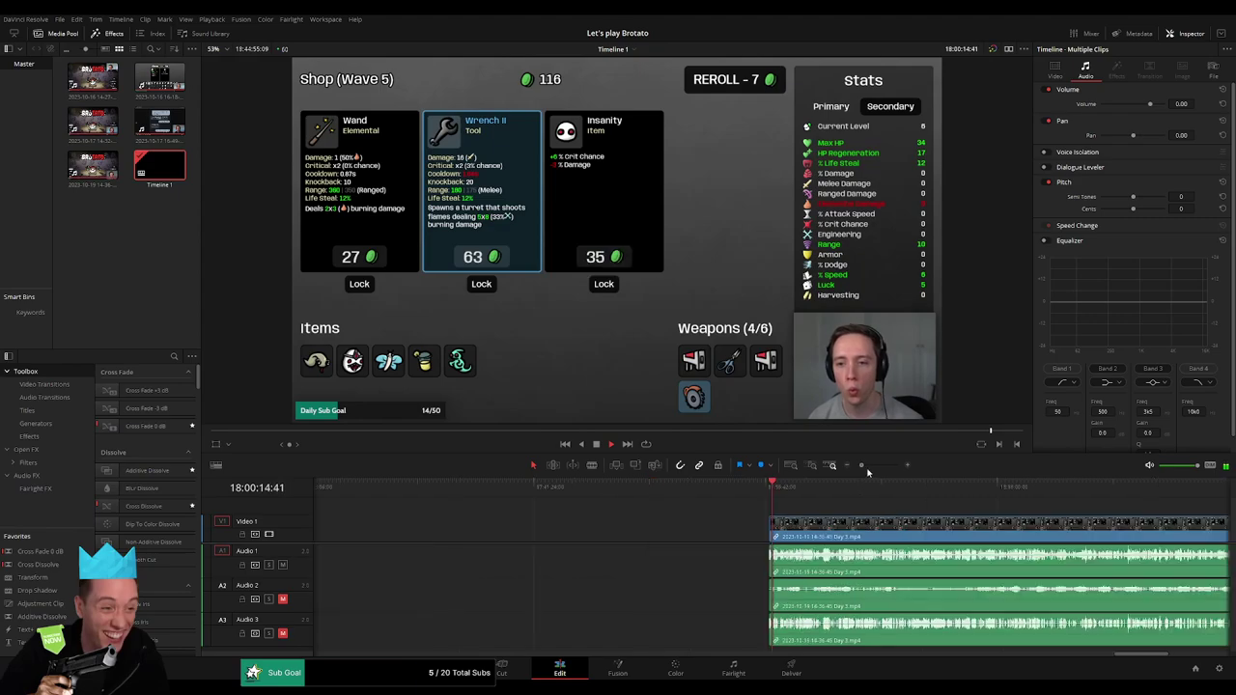
# - Skip ahead through the footage toward Wave 16 near the clip's end and start playback
pyautogui.hscroll(5, 921, 551)
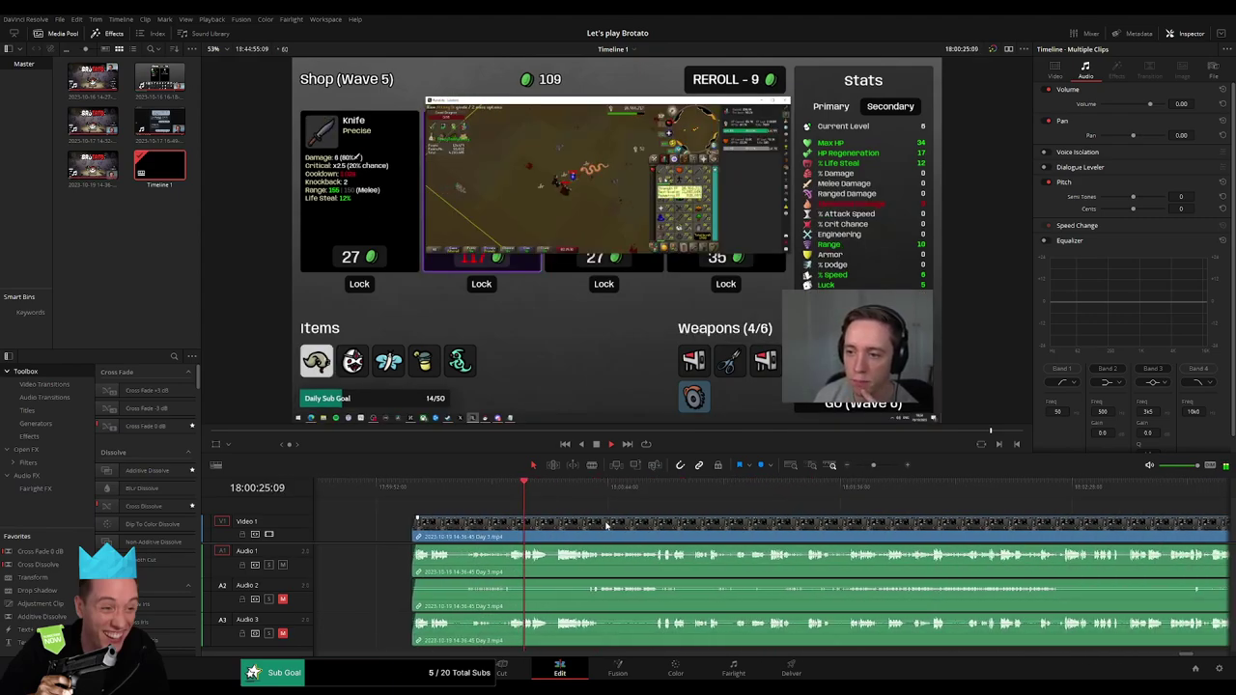
pyautogui.moveTo(535, 498); pyautogui.dragTo(832, 501)
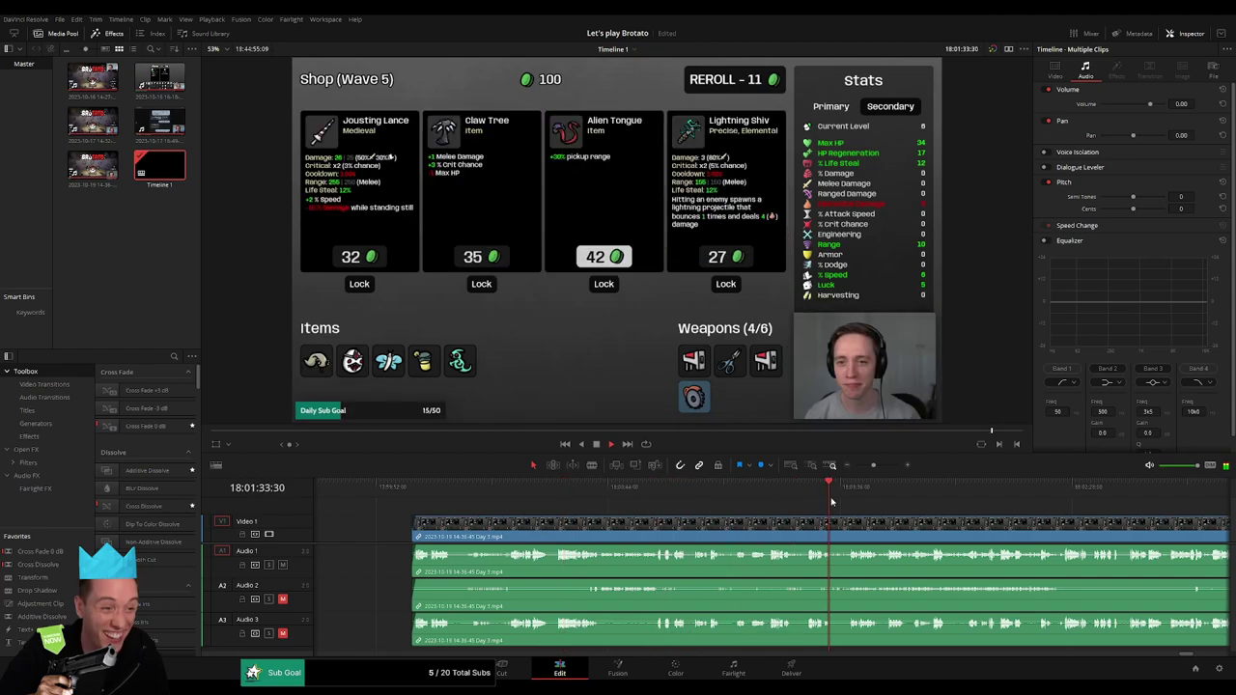
pyautogui.scroll(-2, 831, 501)
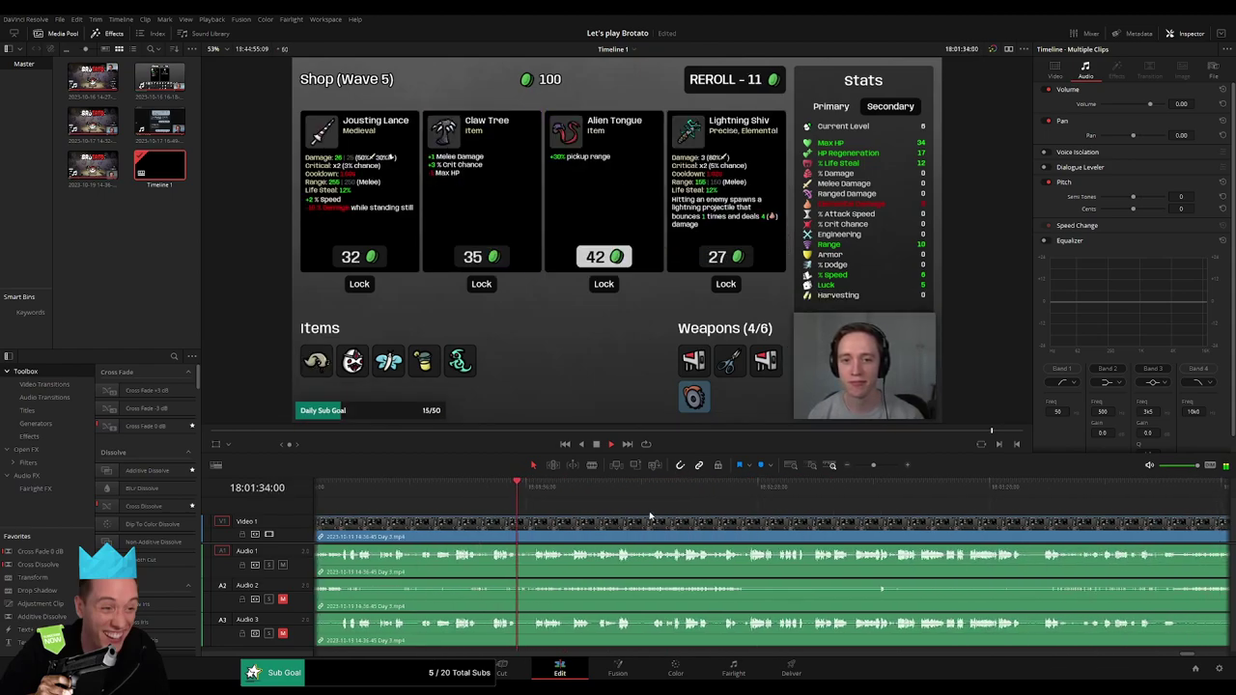
pyautogui.moveTo(518, 498); pyautogui.dragTo(1024, 497)
pyautogui.moveTo(879, 473); pyautogui.dragTo(858, 473)
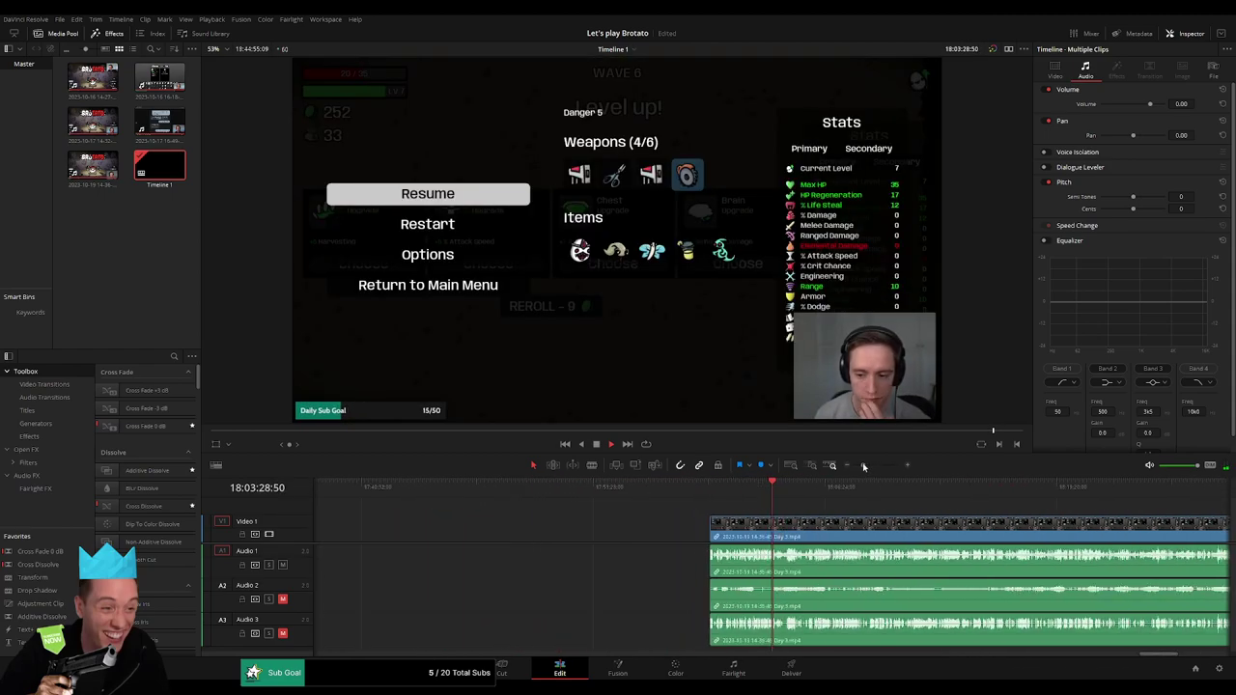
pyautogui.click(830, 494)
pyautogui.click(911, 497)
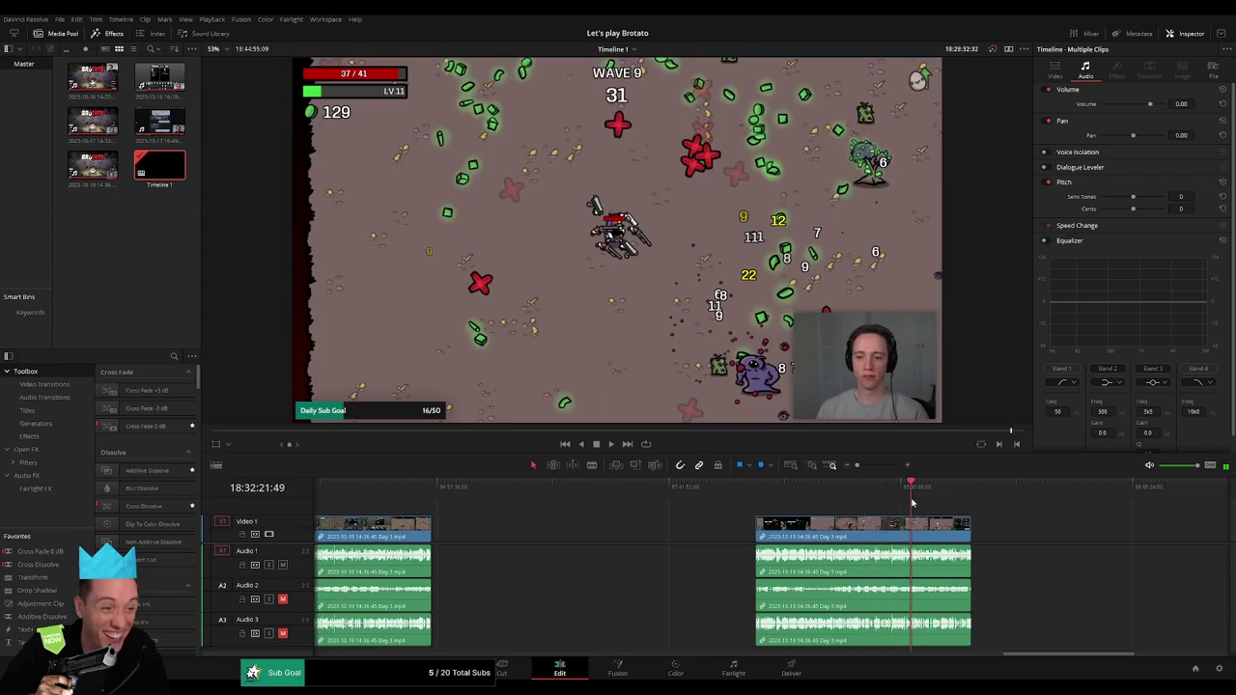
pyautogui.hscroll(3, 910, 498)
pyautogui.click(691, 494)
pyautogui.moveTo(691, 494); pyautogui.dragTo(707, 496)
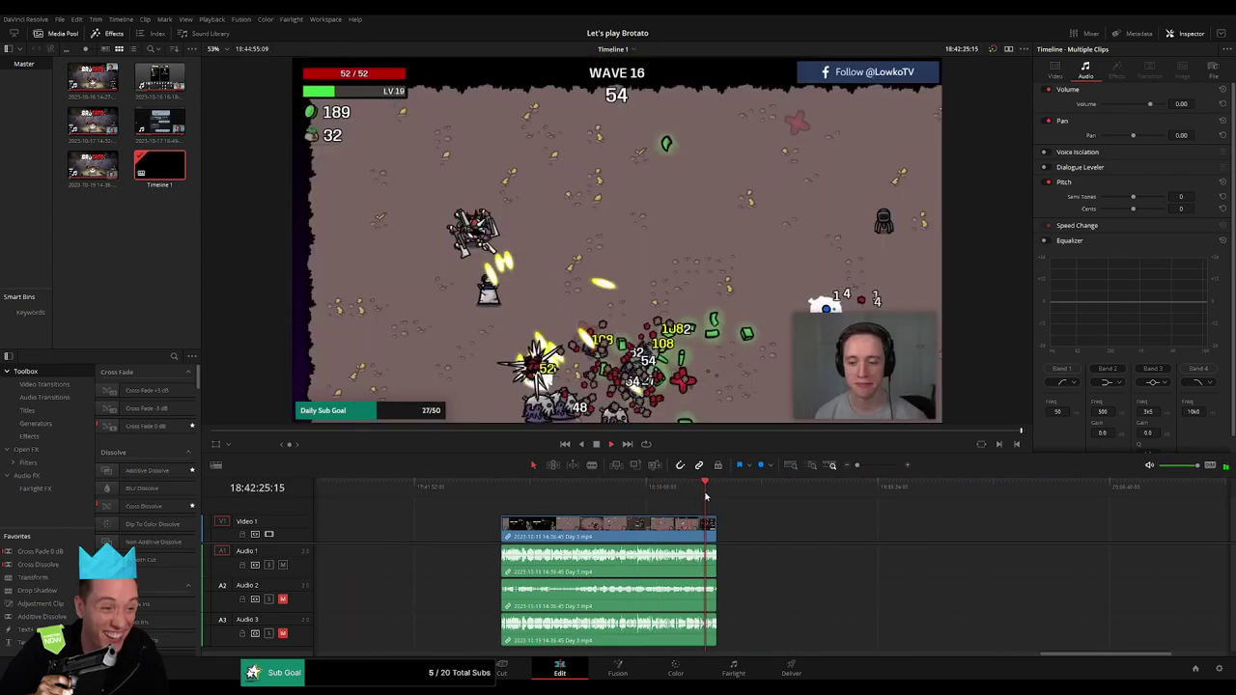
pyautogui.press('space')
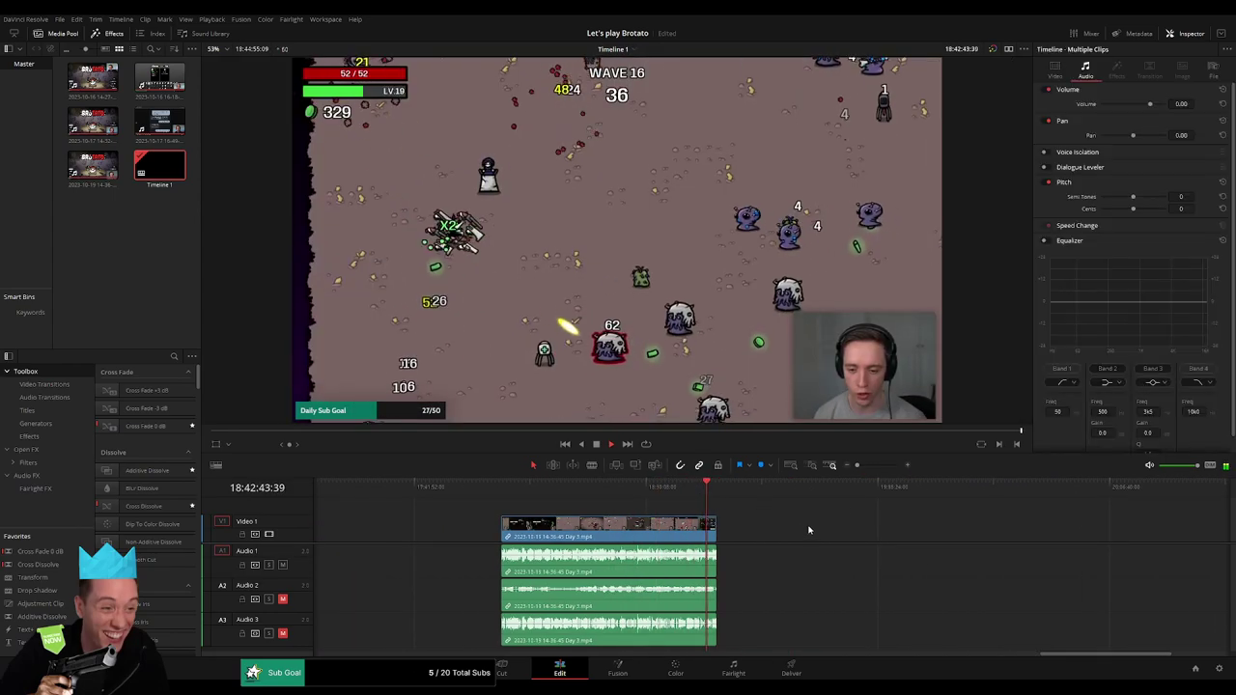
# - Zoom in, step through the Wave 17 fight and fast-forward to the Run Lost screen
pyautogui.click(874, 471)
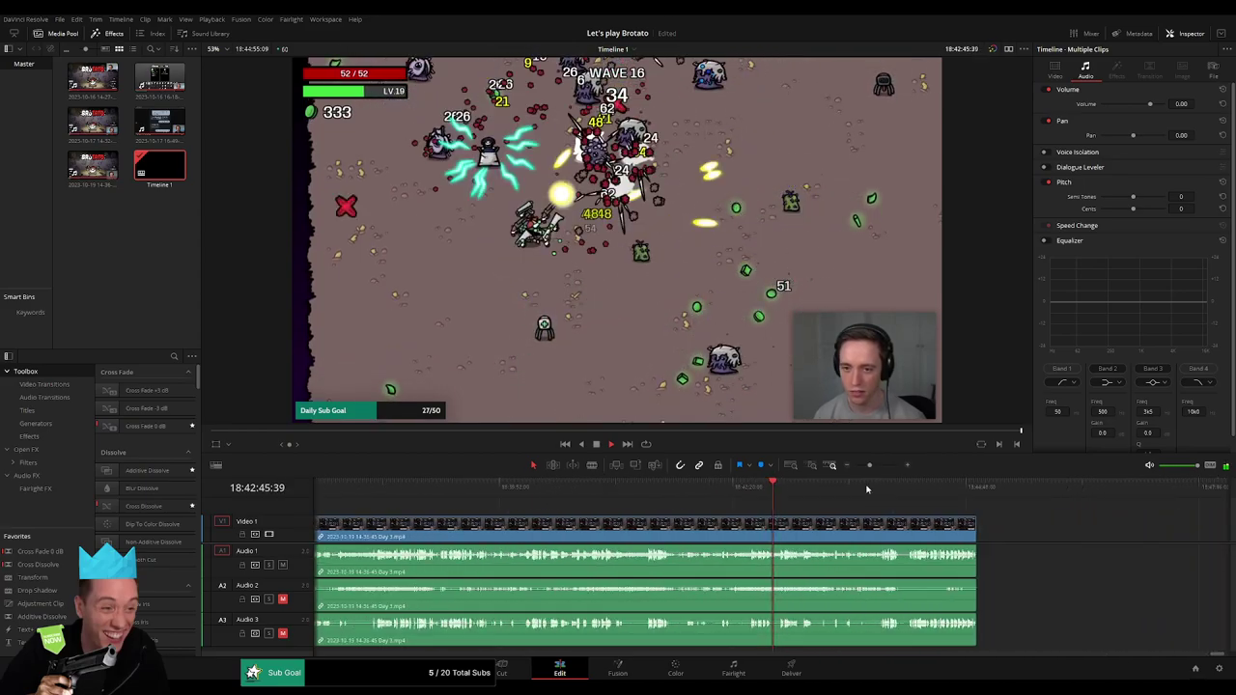
pyautogui.click(877, 467)
pyautogui.click(810, 508)
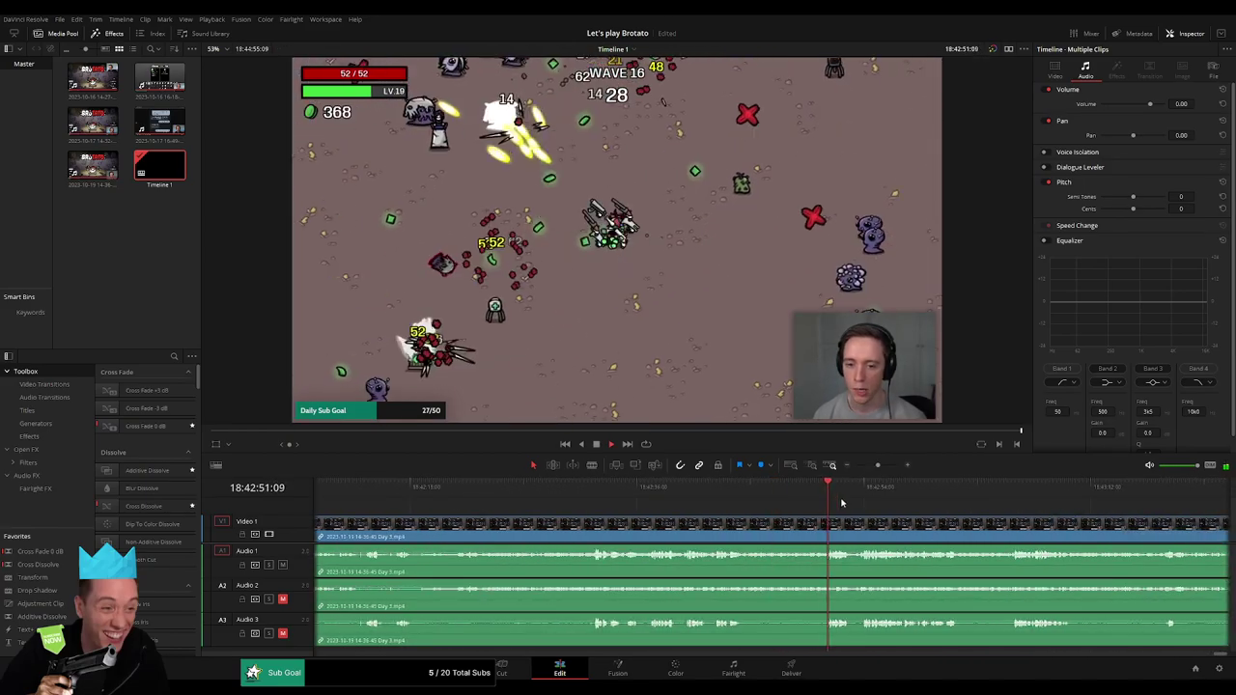
pyautogui.click(710, 488)
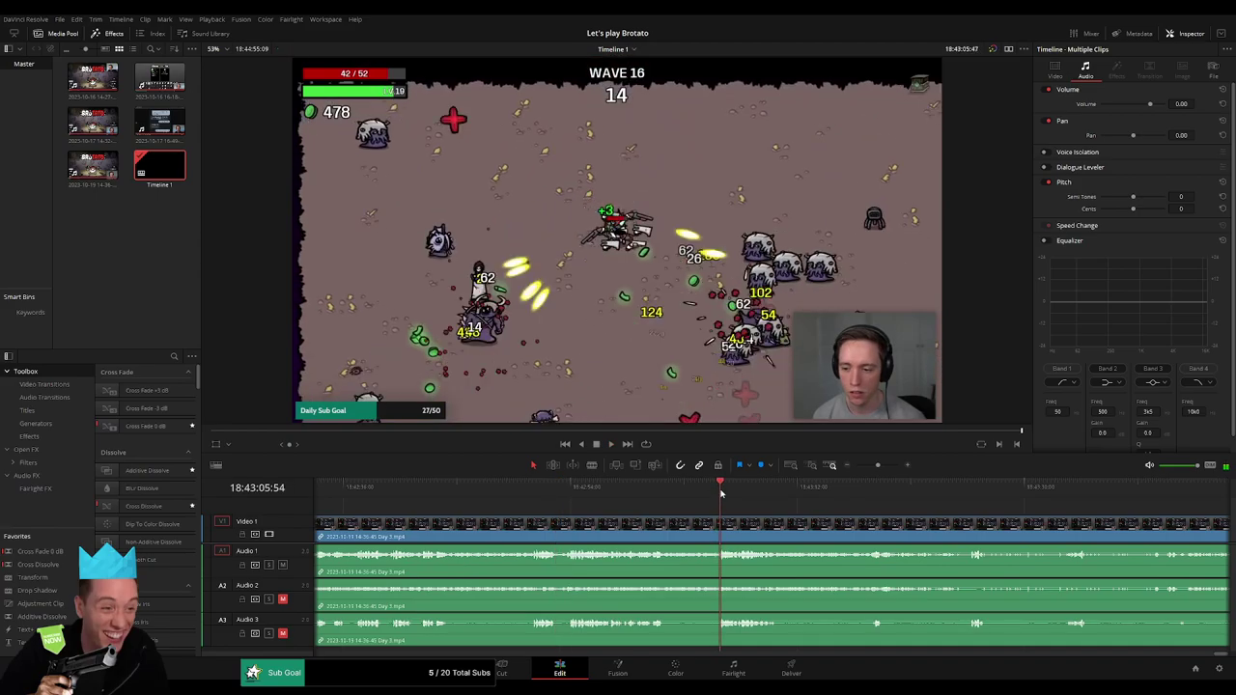
pyautogui.click(753, 488)
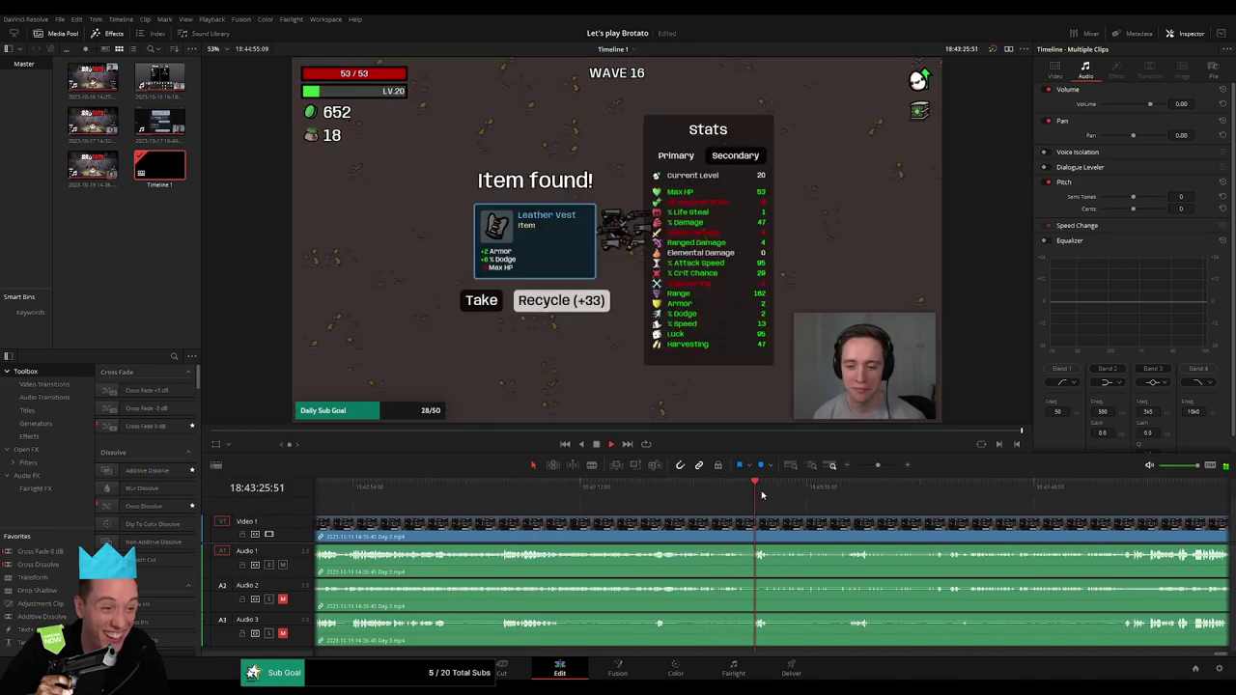
pyautogui.click(607, 492)
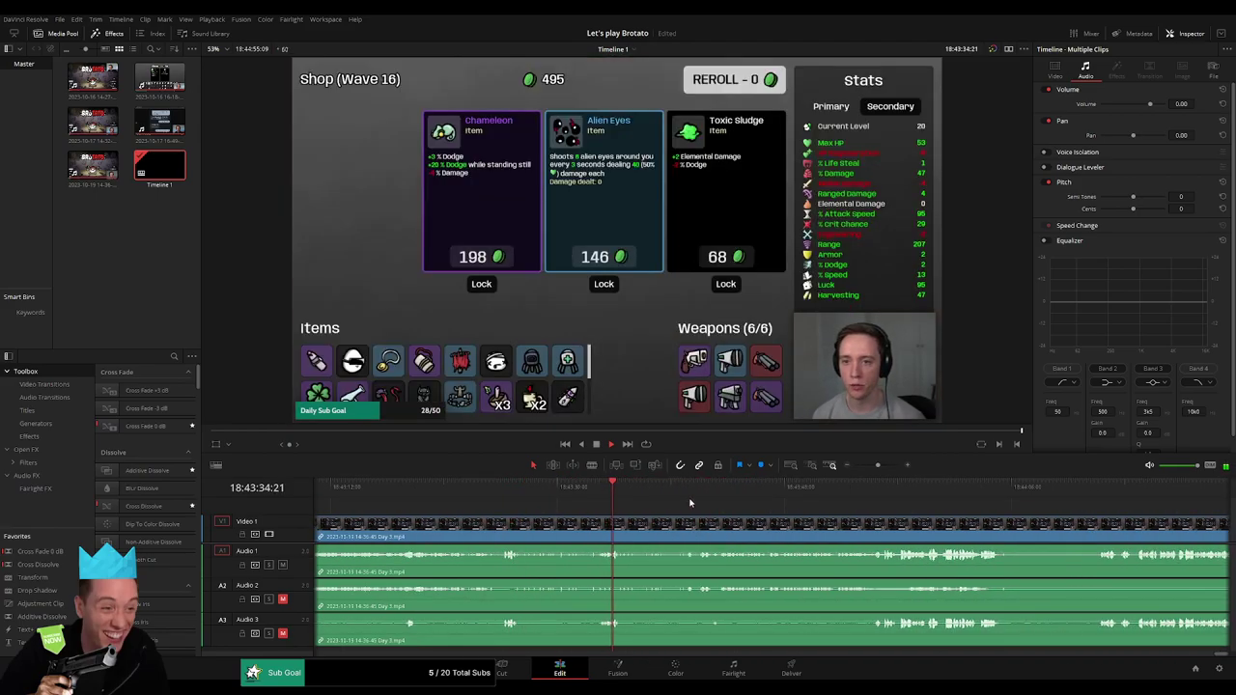
pyautogui.click(828, 489)
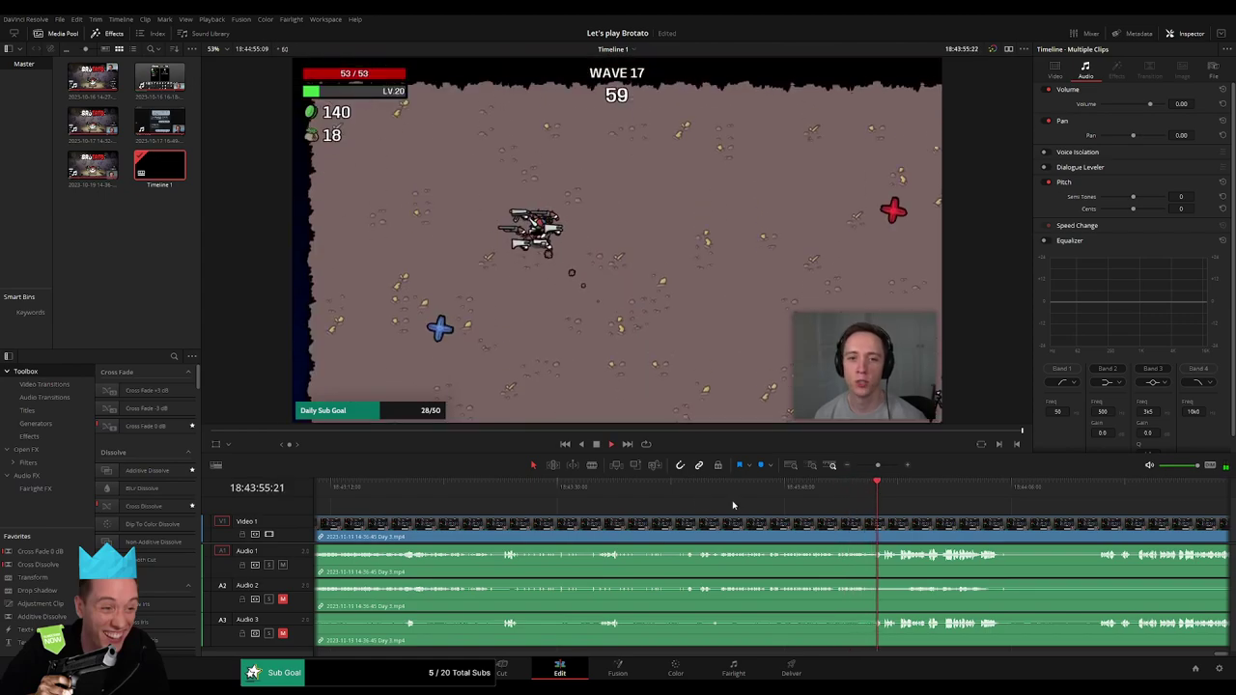
pyautogui.click(694, 489)
pyautogui.hscroll(3, 676, 511)
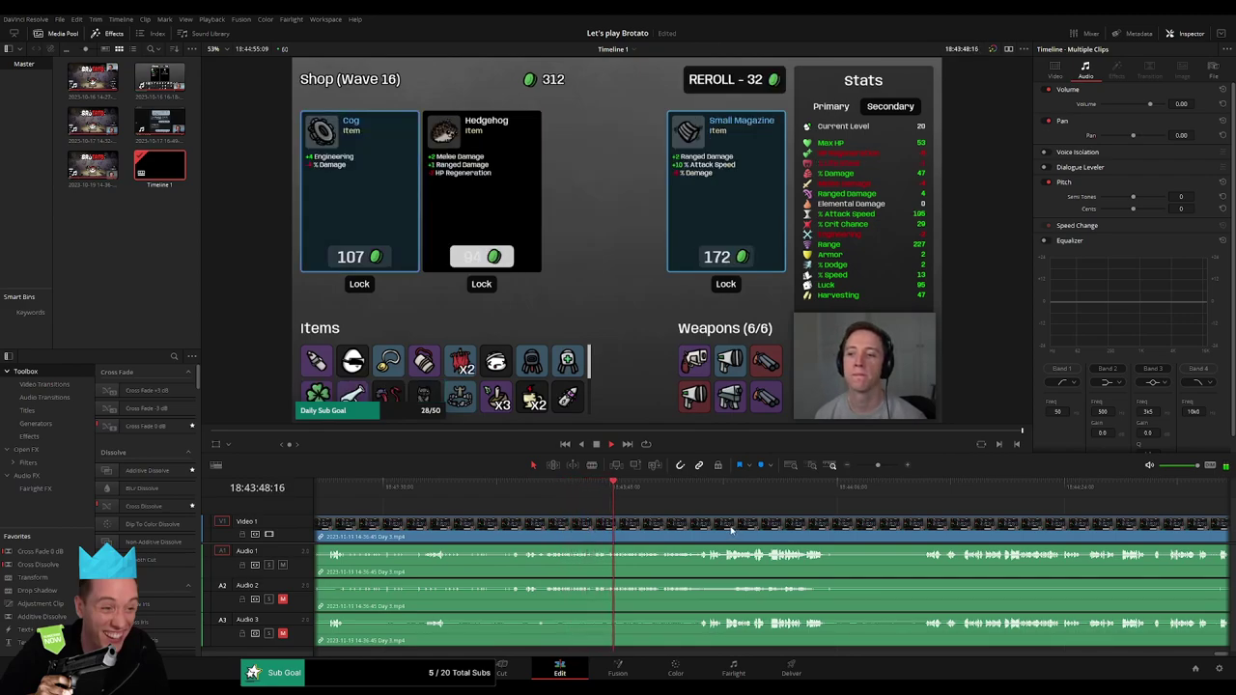
pyautogui.hscroll(3, 594, 524)
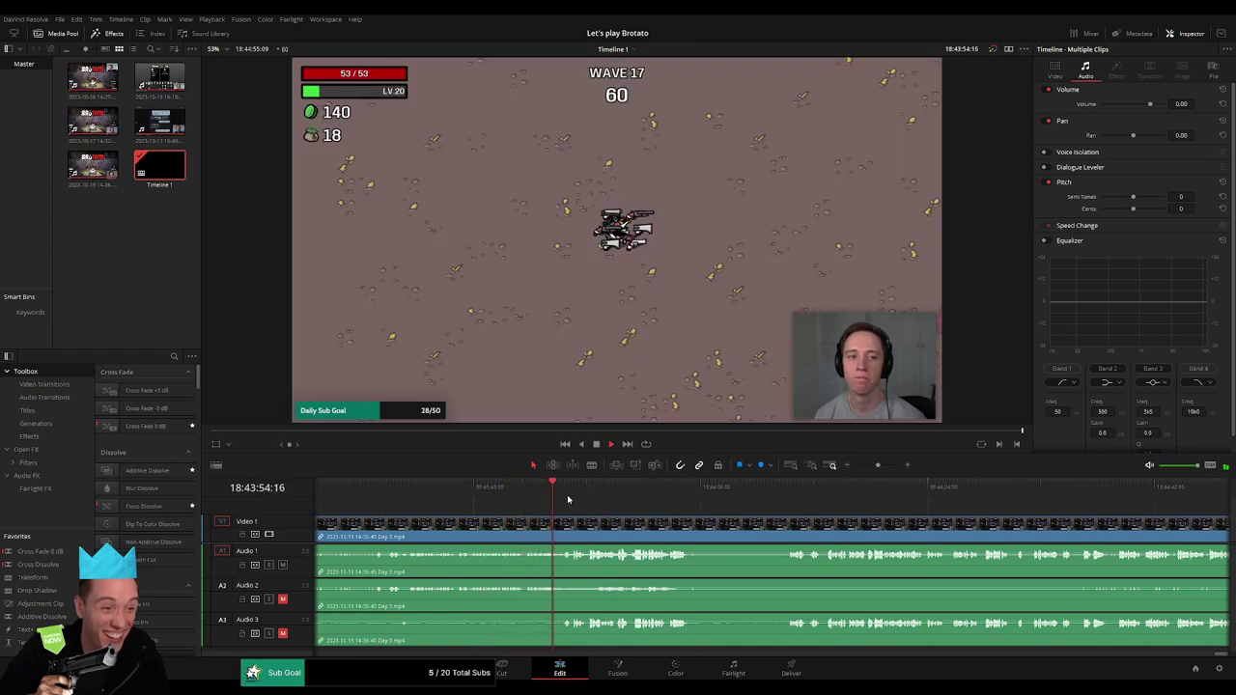
pyautogui.press('l')
pyautogui.press('l')
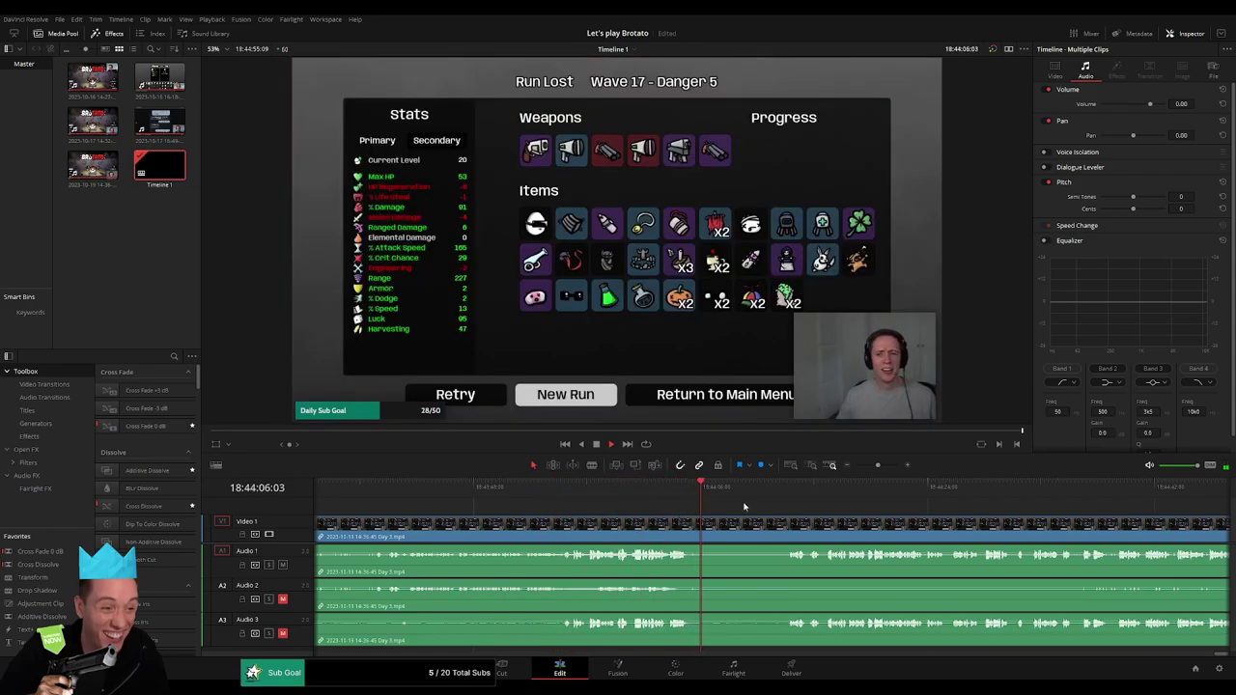
# - Move the playhead to the end of the Day 3 clip and zoom in on it
pyautogui.click(789, 490)
pyautogui.hscroll(3, 705, 501)
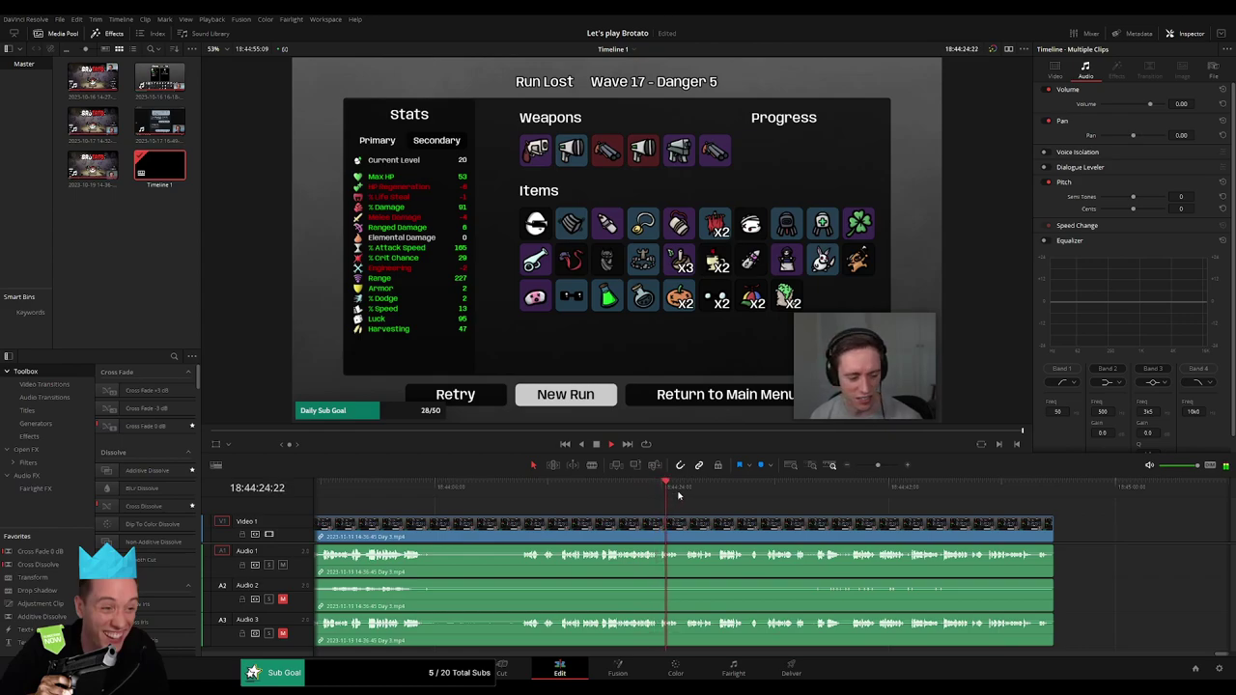
pyautogui.click(693, 490)
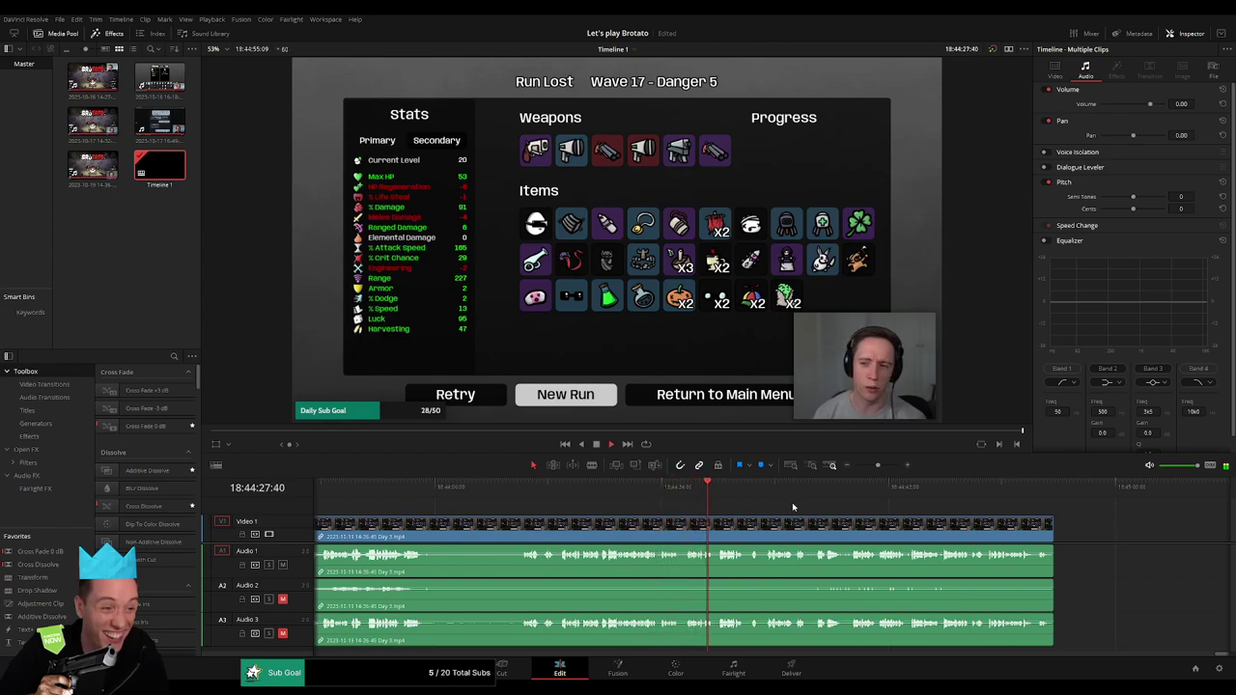
pyautogui.hscroll(3, 798, 507)
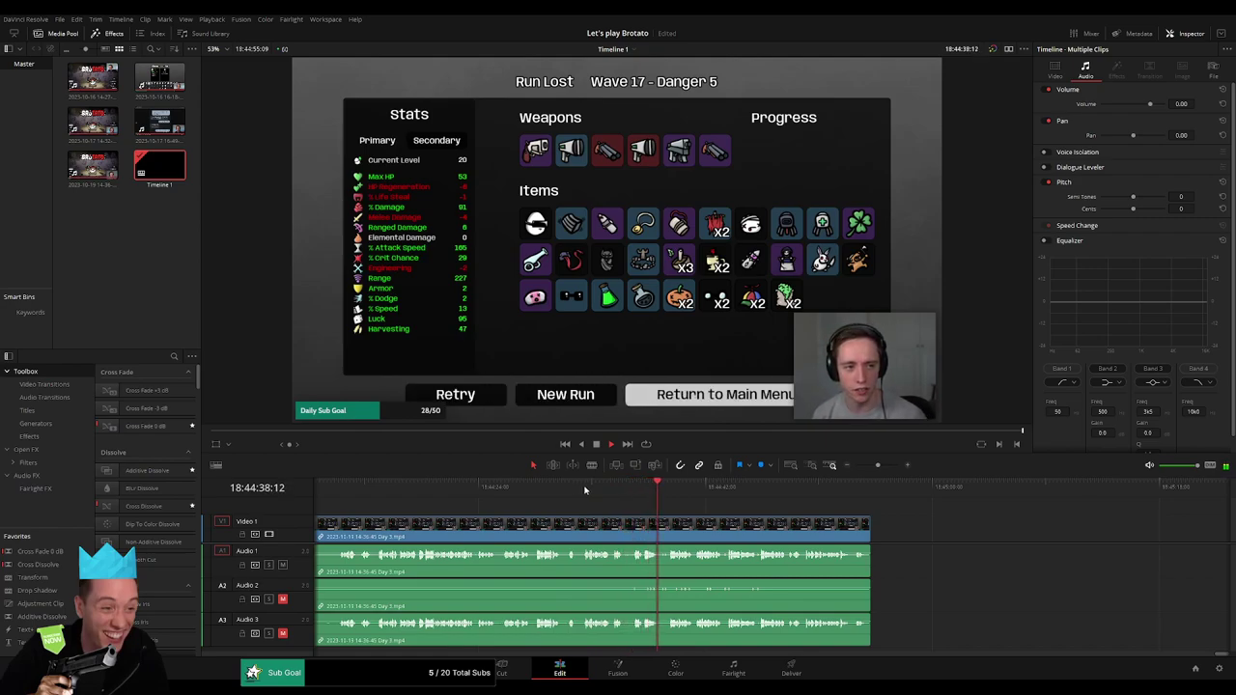
pyautogui.hscroll(3, 626, 519)
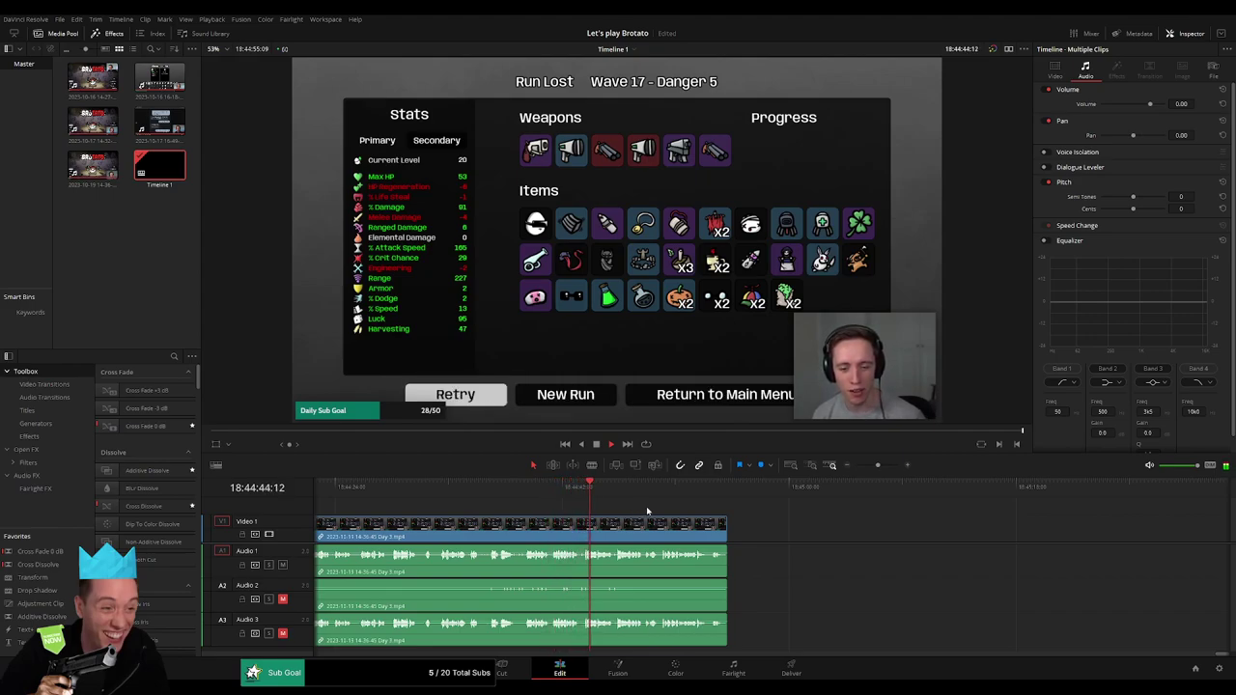
pyautogui.moveTo(877, 465); pyautogui.dragTo(882, 465)
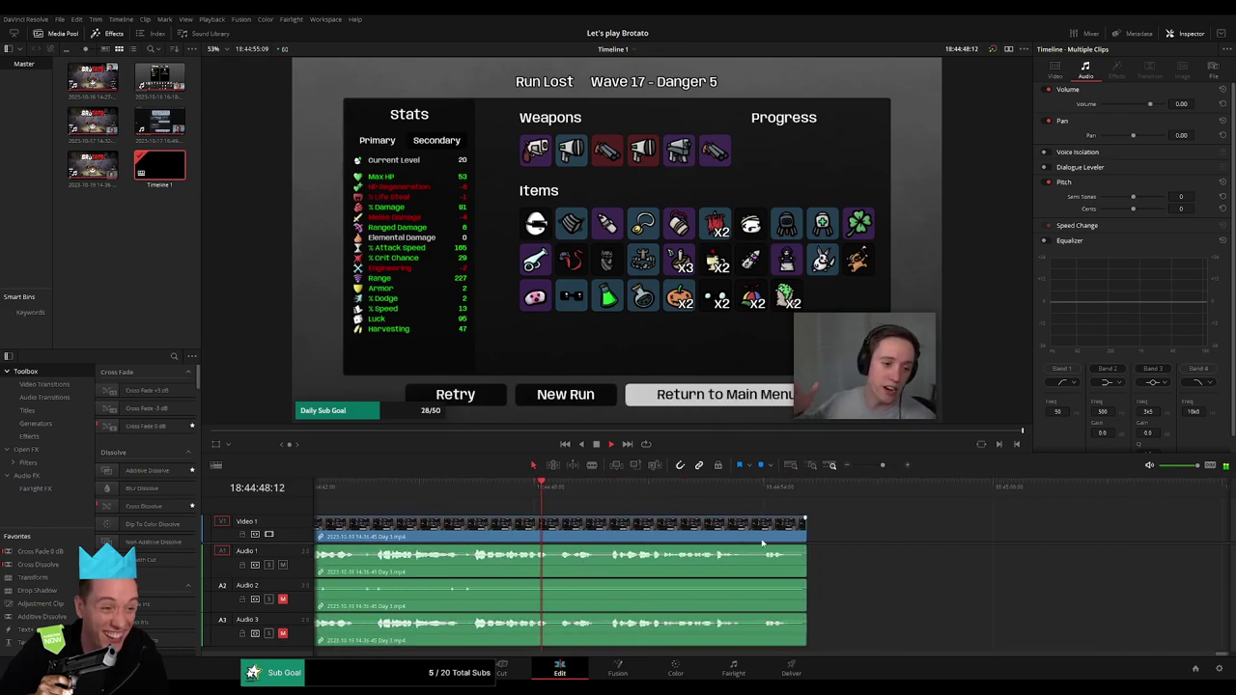
# - Drag Audio 1's end fade handle left to fade out its final seconds
pyautogui.click(814, 526)
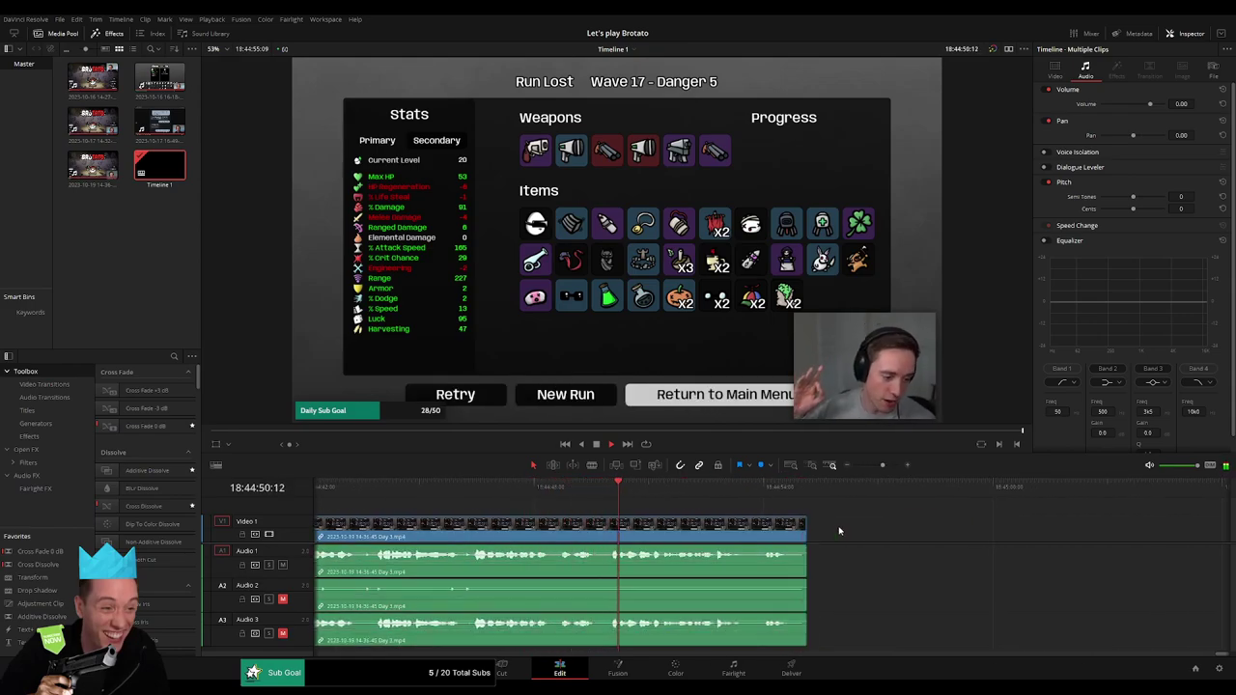
pyautogui.hscroll(3, 717, 528)
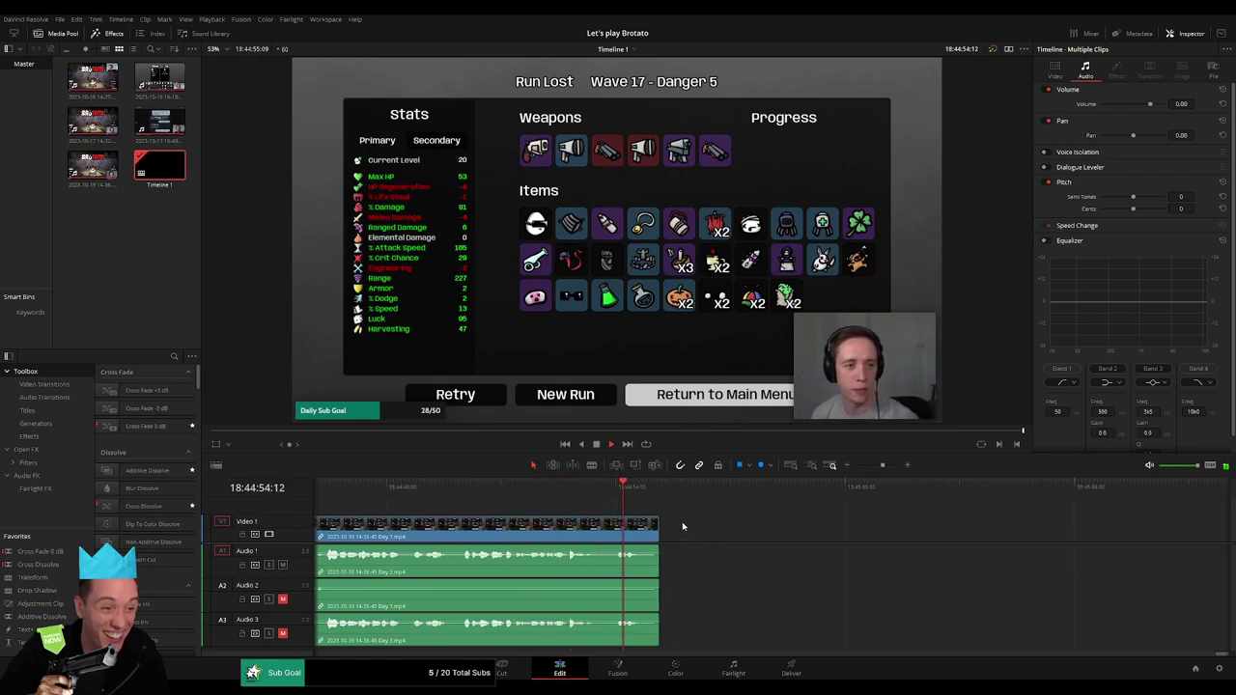
pyautogui.moveTo(882, 466); pyautogui.dragTo(893, 465)
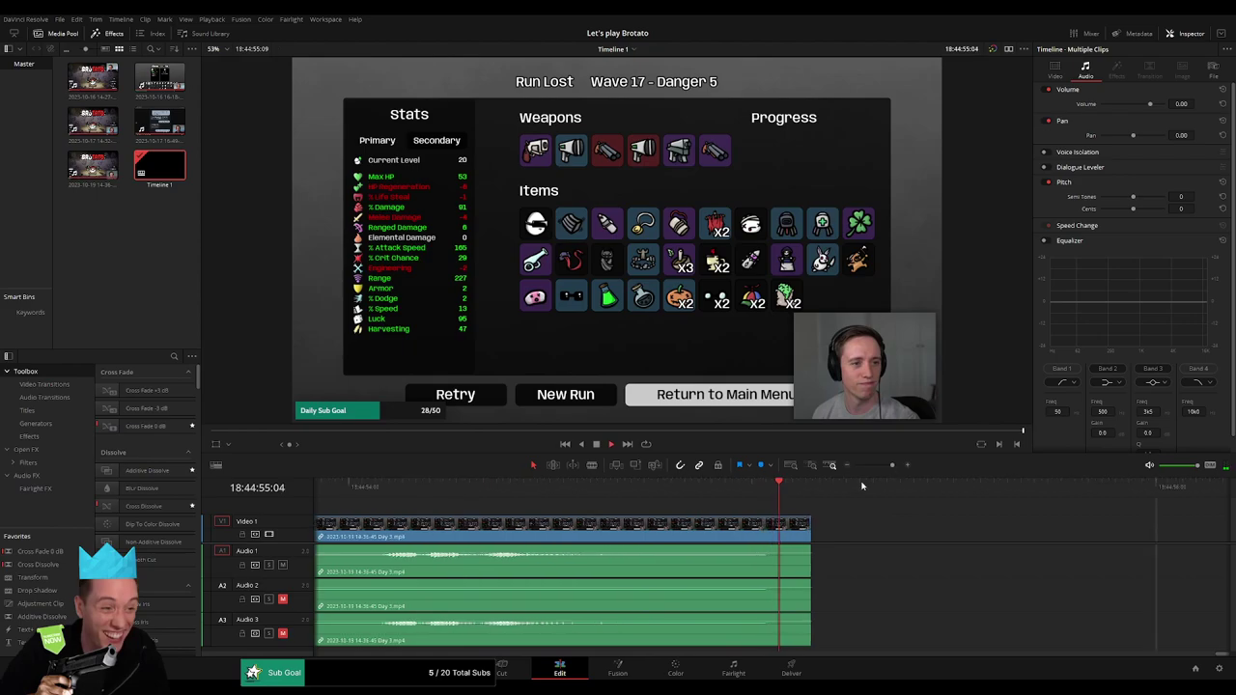
pyautogui.click(812, 519)
pyautogui.moveTo(810, 518)
pyautogui.mouseDown()
pyautogui.moveTo(616, 522)
pyautogui.moveTo(614, 548)
pyautogui.mouseUp()
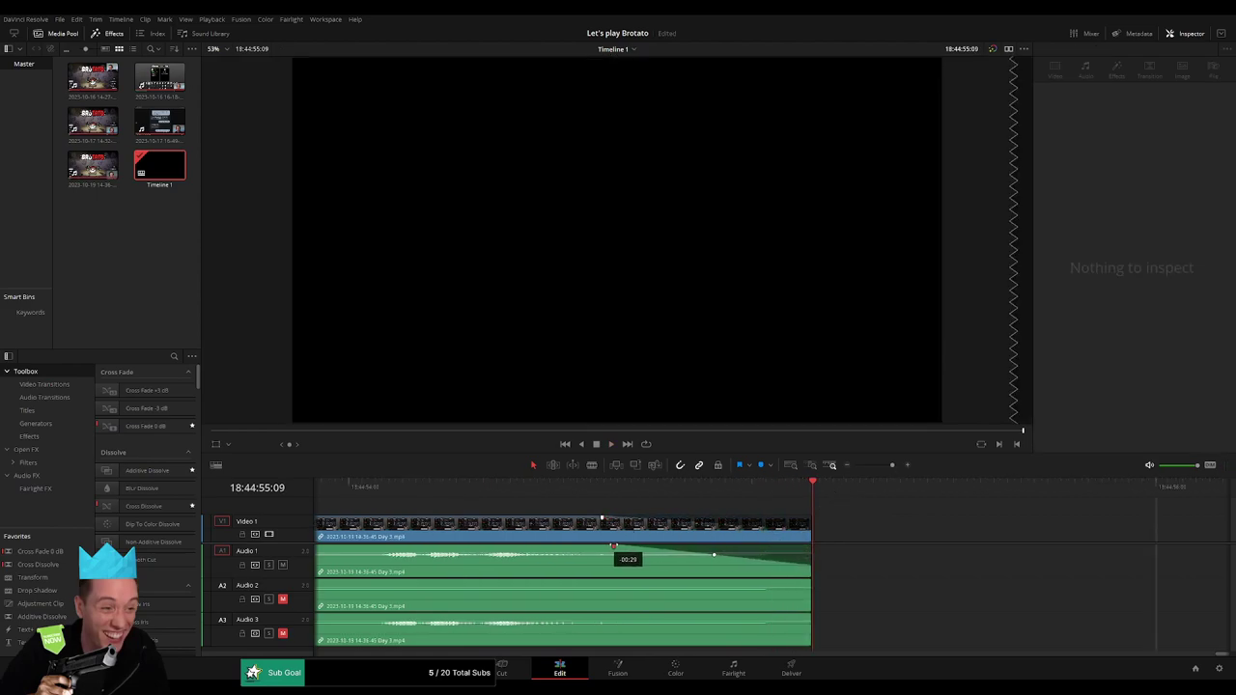
# - Fade out Audio 2 and Audio 3 at the clip end, then zoom out to the Day 3 clip's start
pyautogui.moveTo(811, 581); pyautogui.dragTo(611, 581)
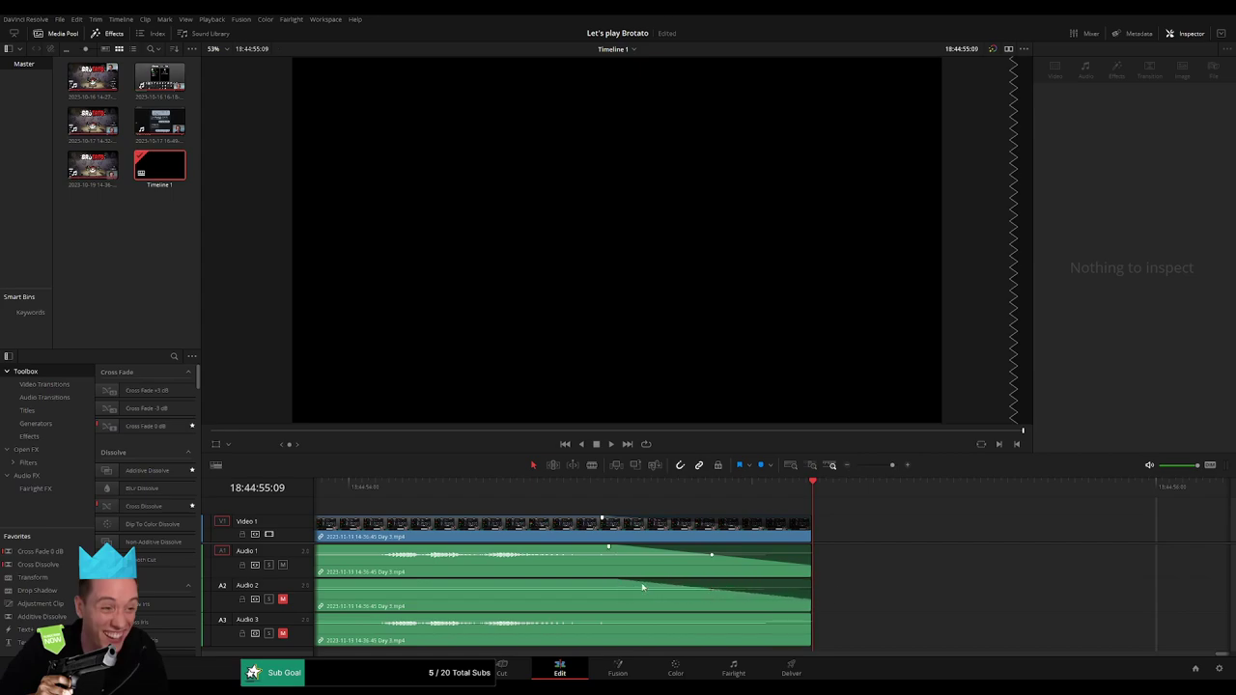
pyautogui.moveTo(808, 616); pyautogui.dragTo(623, 616)
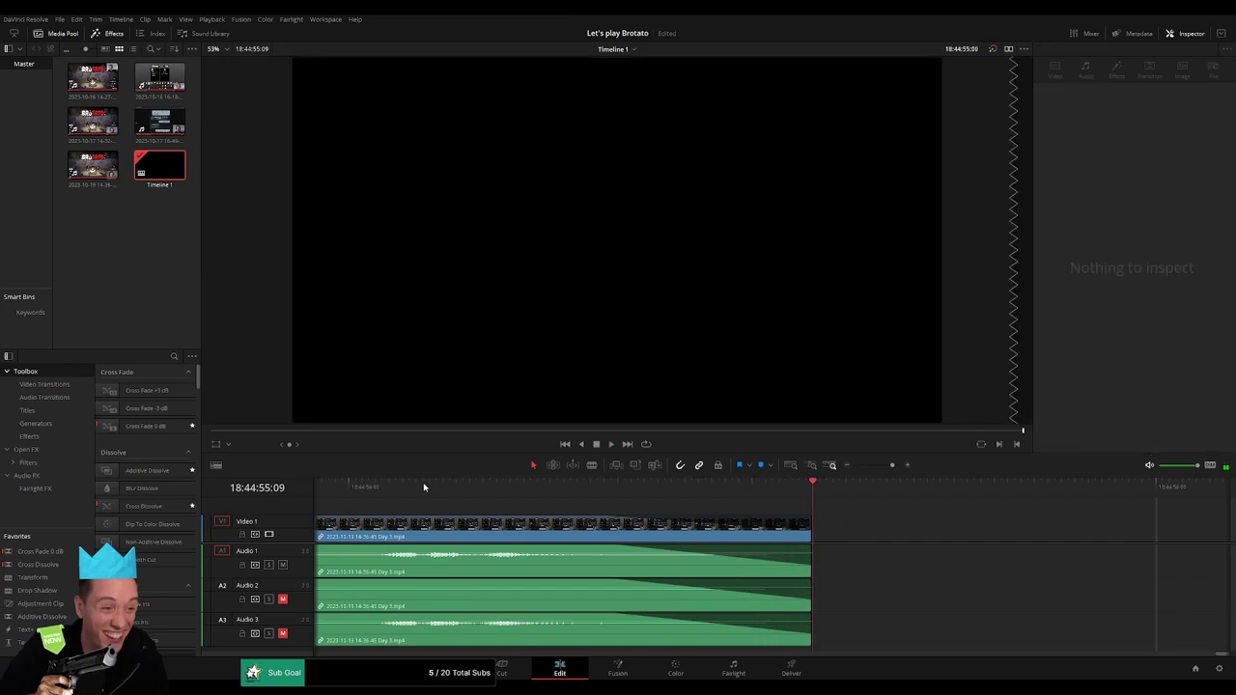
pyautogui.hotkey('ctrl', 'z')
pyautogui.hotkey('ctrl', 'z')
pyautogui.hotkey('ctrl', 'z')
pyautogui.moveTo(886, 467); pyautogui.dragTo(853, 466)
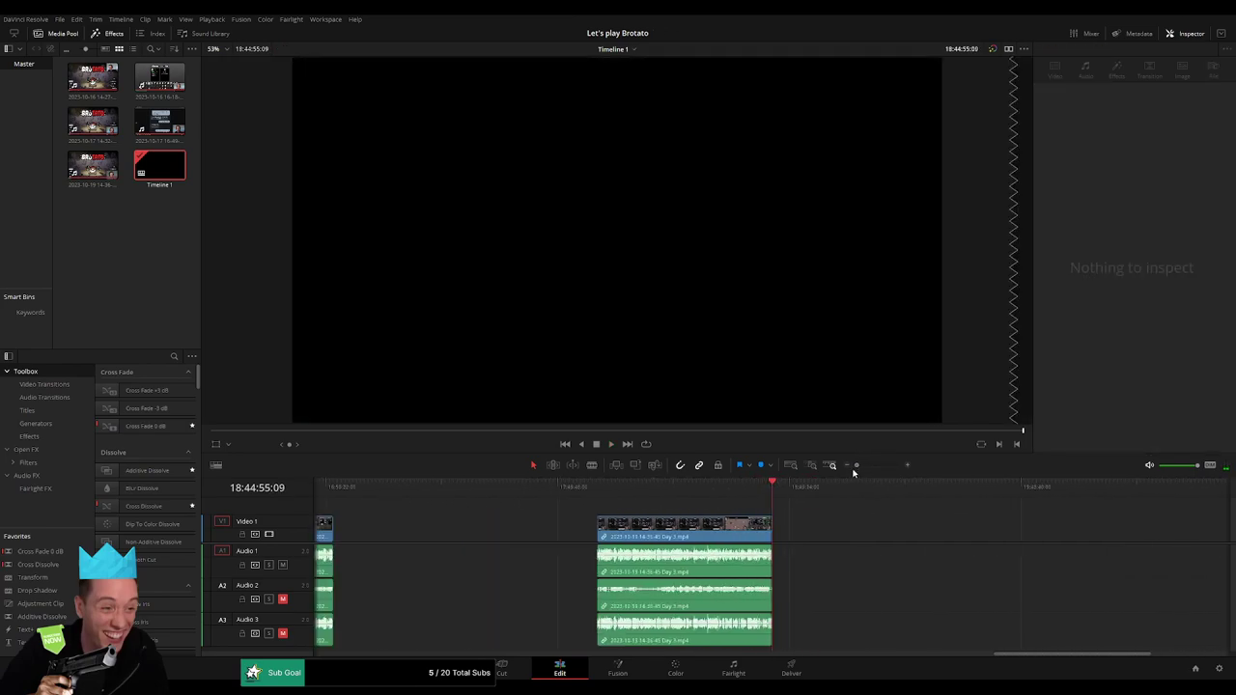
pyautogui.click(619, 489)
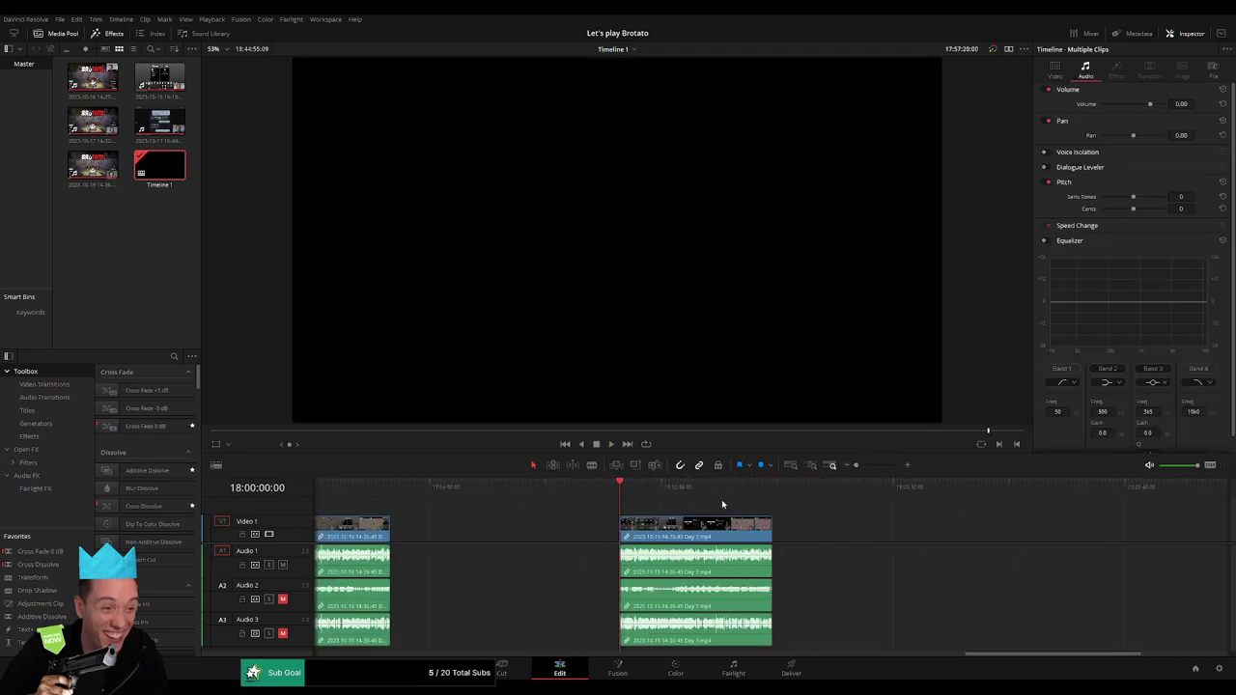
# - Return to the timeline end at the '10 episodes' marker and save the Let's play Brotato project
pyautogui.hotkey('ctrl', 'z')
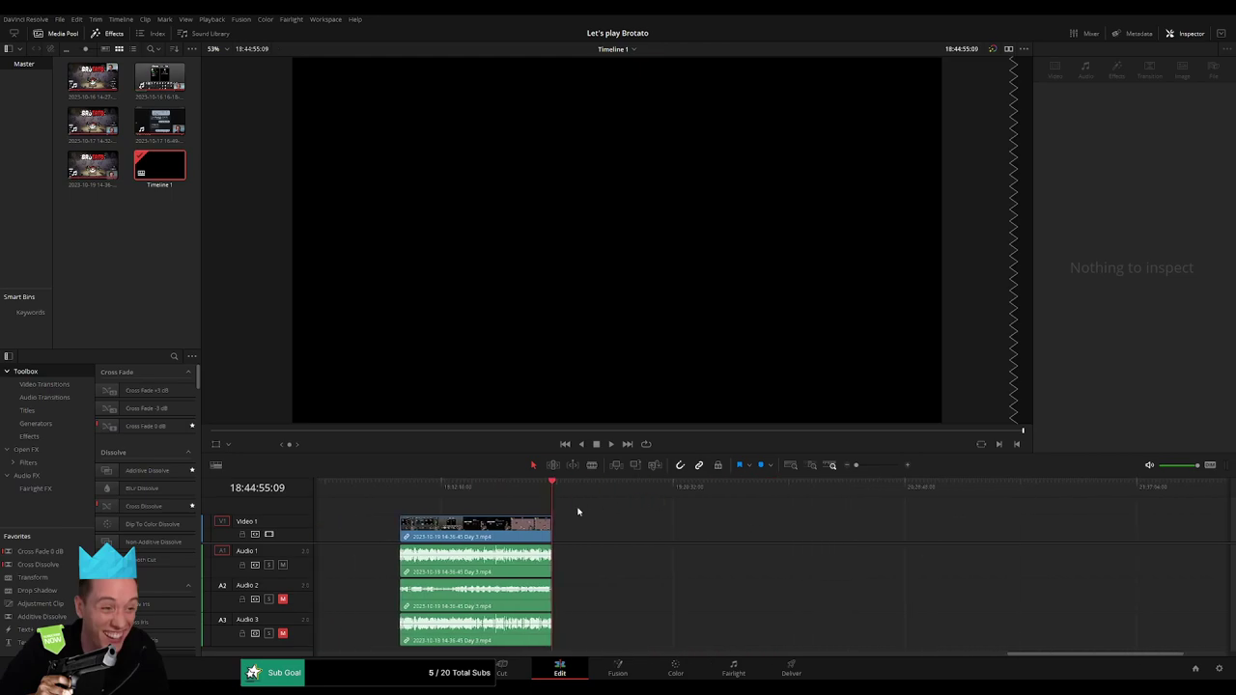
pyautogui.moveTo(552, 494)
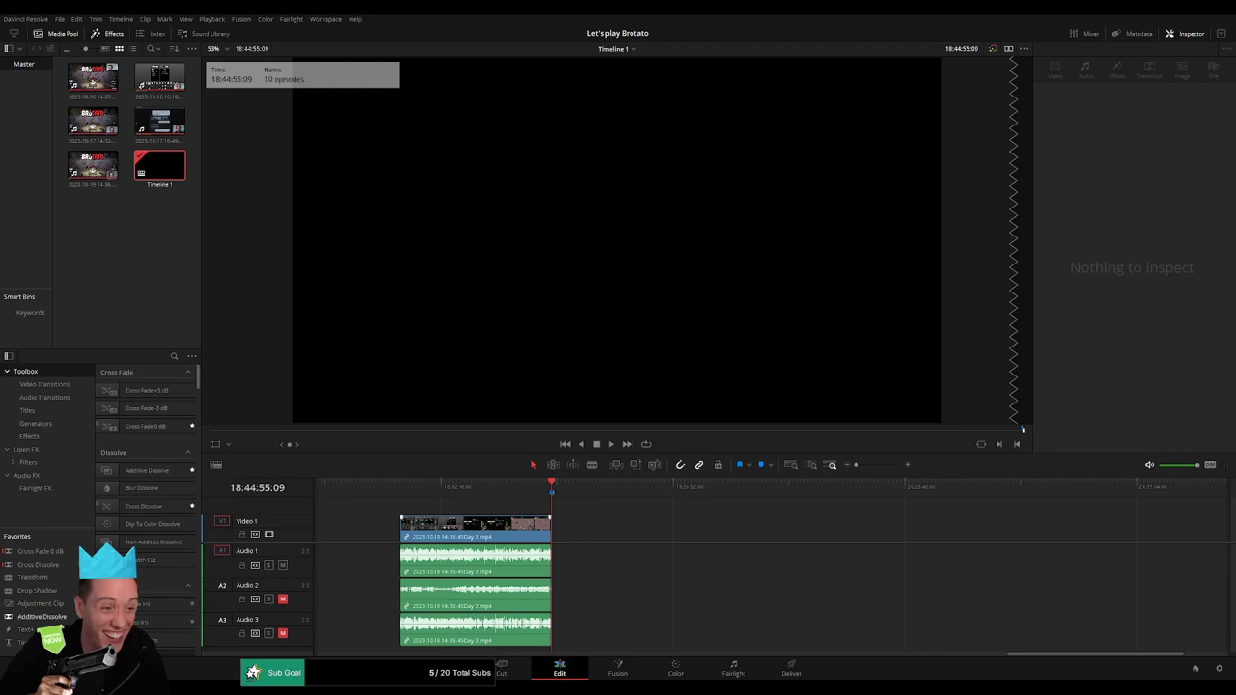
pyautogui.hotkey('ctrl', 's')
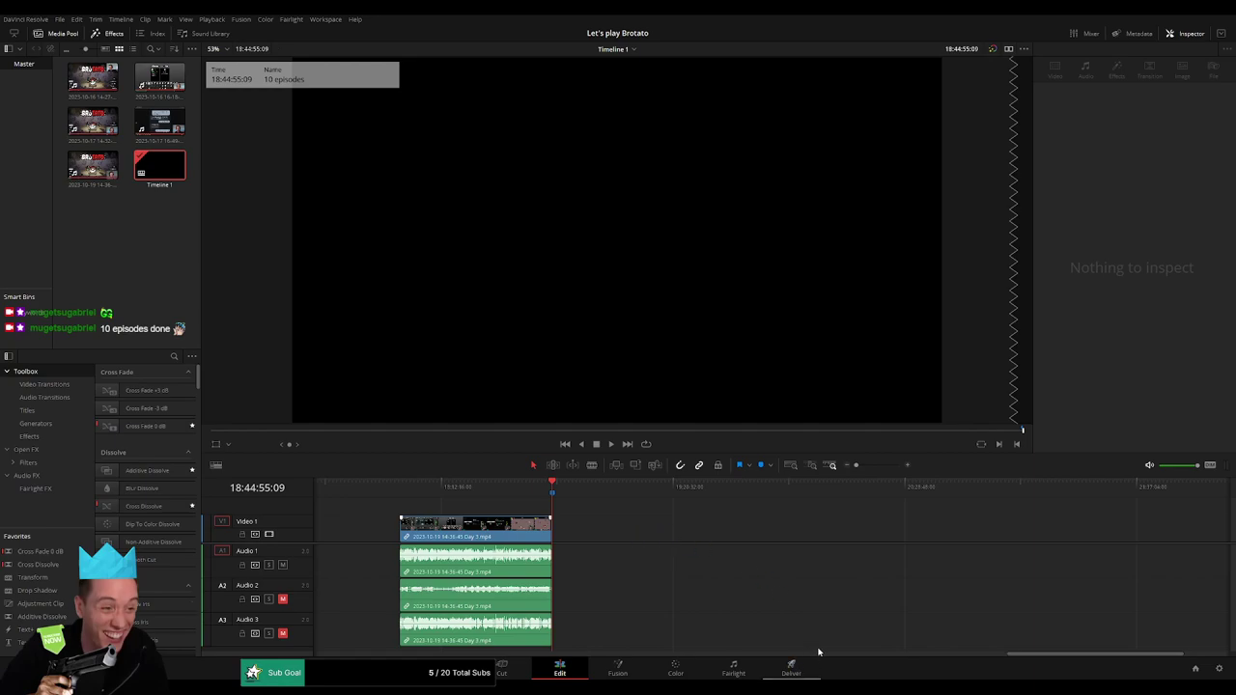
# - Switch to the Deliver page and return the playhead to the timeline start
pyautogui.click(791, 666)
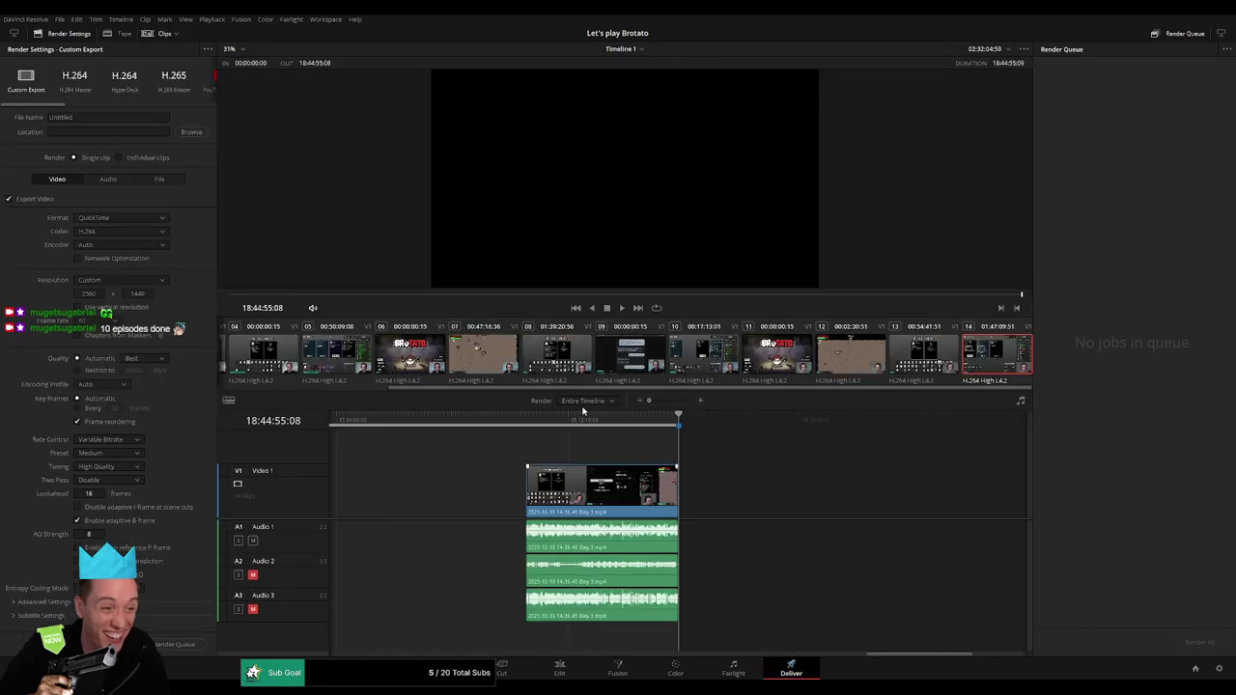
pyautogui.scroll(3, 650, 469)
pyautogui.moveTo(888, 654); pyautogui.dragTo(386, 654)
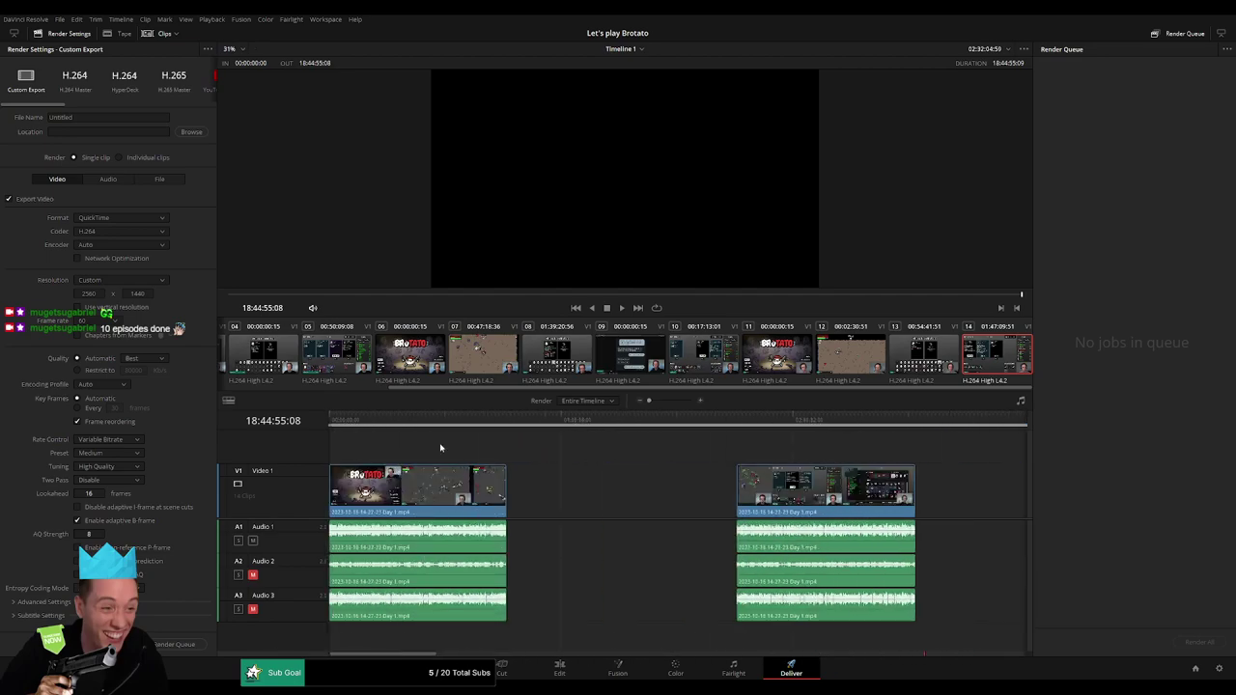
pyautogui.press('Home')
# - Set the render format to MP4 and restrict quality to 15000 kb/s
pyautogui.click(126, 217)
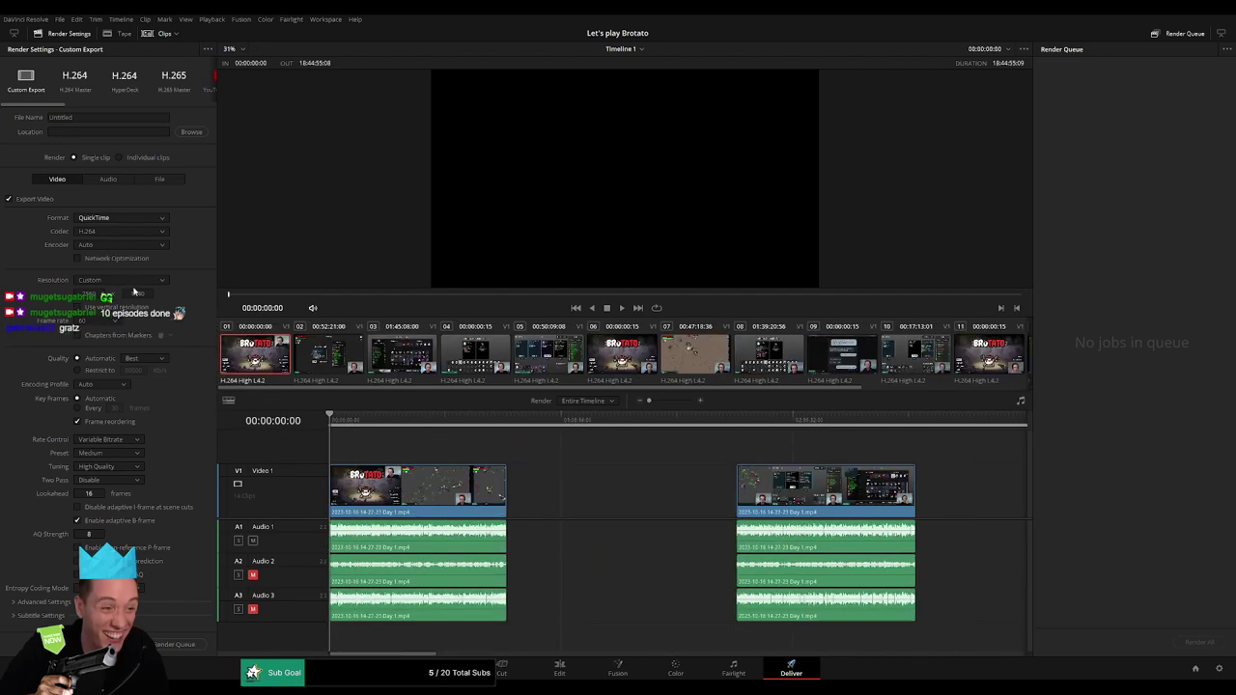
pyautogui.click(136, 294)
pyautogui.click(106, 370)
pyautogui.press('BackSpace')
pyautogui.write('1')
pyautogui.press('Delete')
# - Finish the 15000 bitrate, title the file as the Let's play Brotato episode, and browse to E:\Brotato playthrough
pyautogui.write('5000')
pyautogui.doubleClick(88, 117)
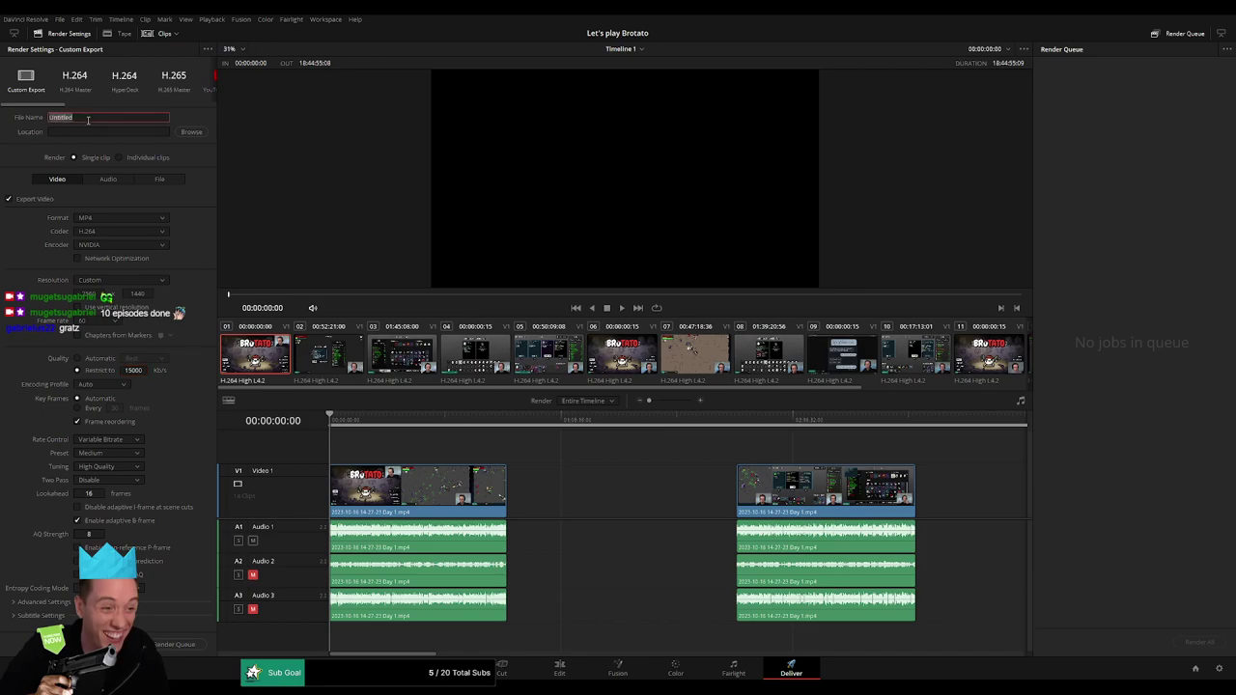
pyautogui.write("Let's p")
pyautogui.write('lay Brotato')
pyautogui.write(' with Lo')
pyautogui.write('wko')
pyautogui.write(' Ep 1')
pyautogui.click(194, 137)
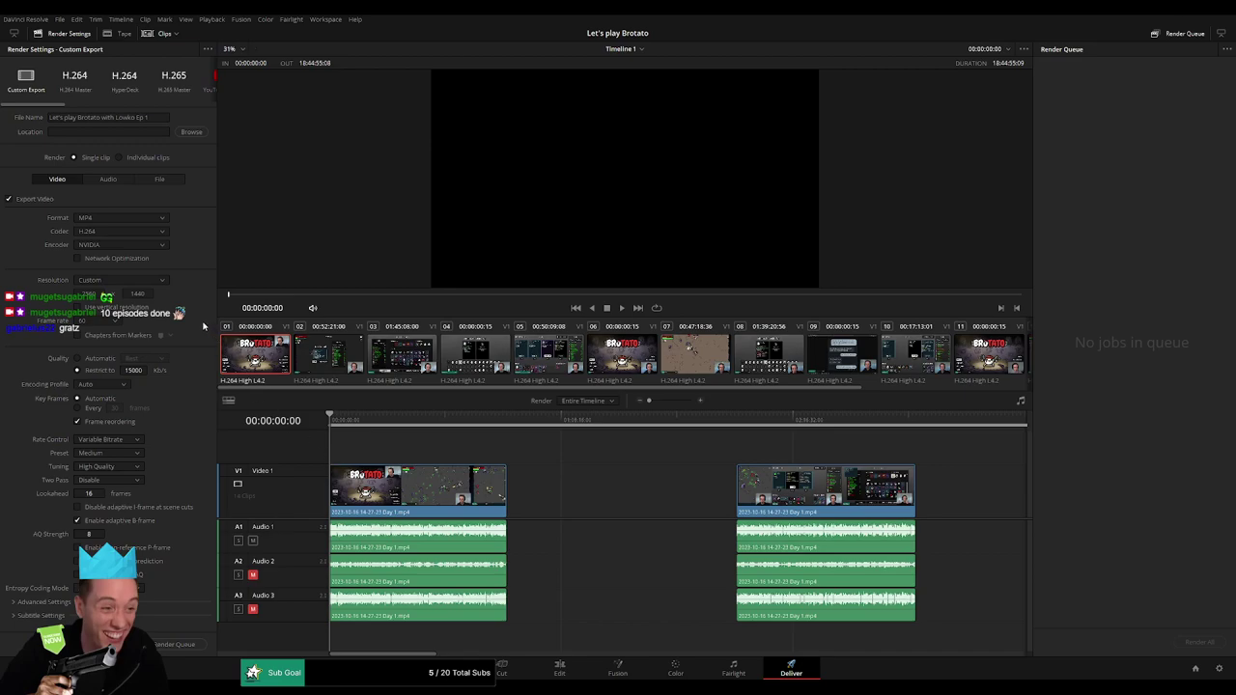
# - Output to E:\Brotato playthrough, then queue Ep 1 from timeline start to the first clip's end
pyautogui.click(362, 422)
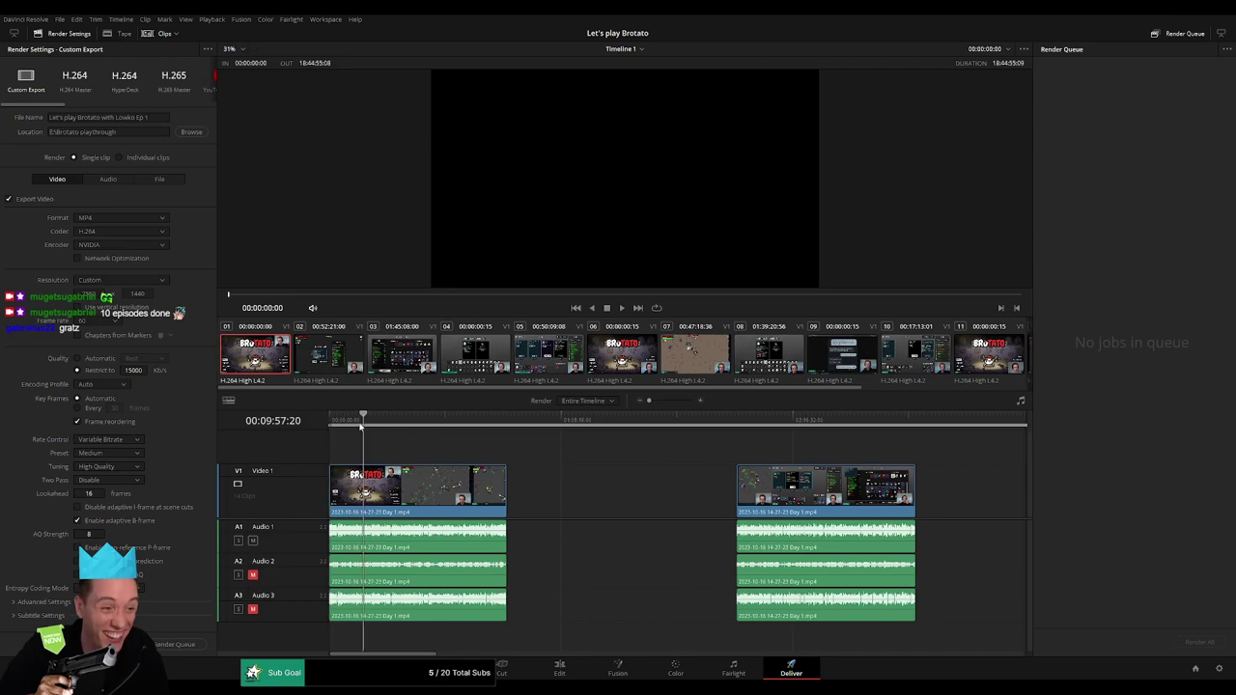
pyautogui.press('Home')
pyautogui.click(371, 440)
pyautogui.press('Home')
pyautogui.moveTo(470, 422); pyautogui.dragTo(506, 422)
pyautogui.press('o')
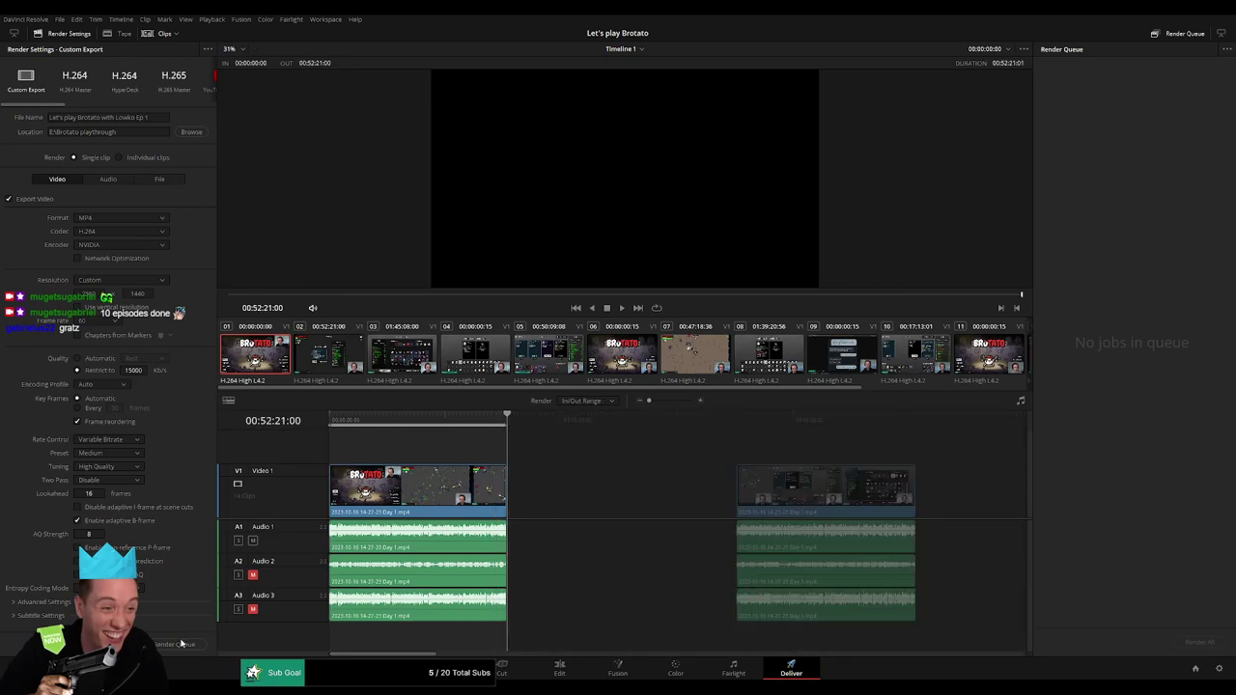
pyautogui.click(175, 645)
# - Mark the second clip's range and queue it as Ep 2
pyautogui.hscroll(5, 558, 499)
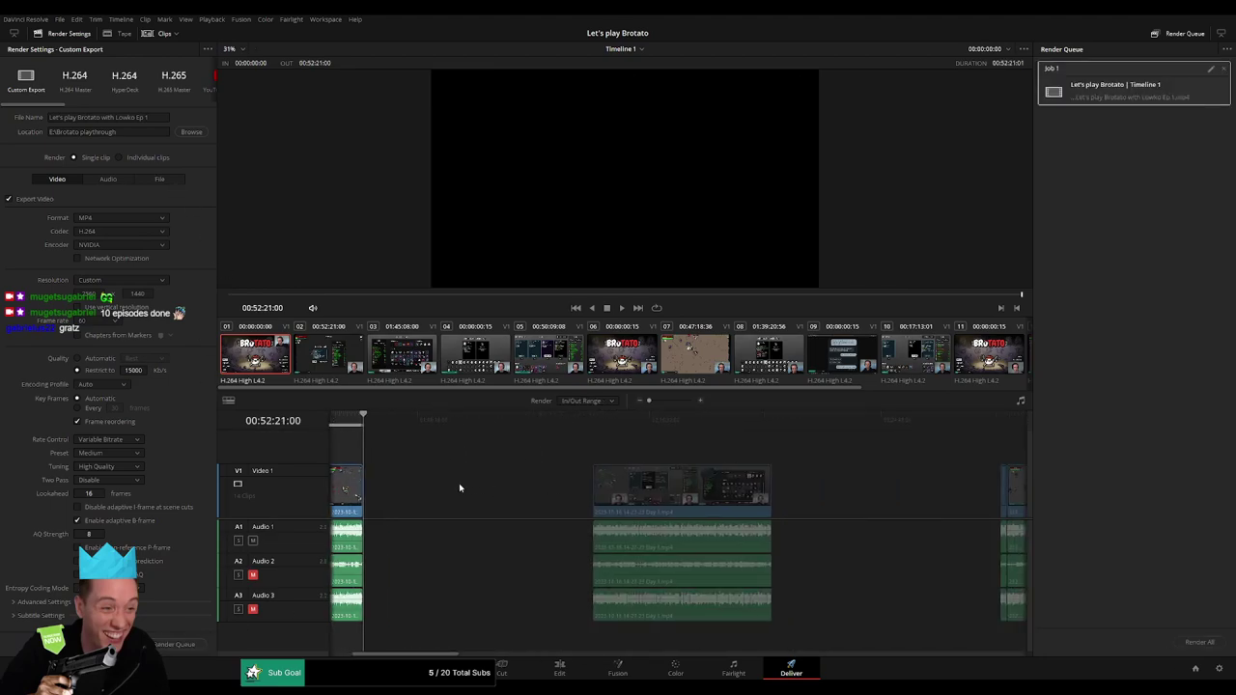
pyautogui.click(590, 433)
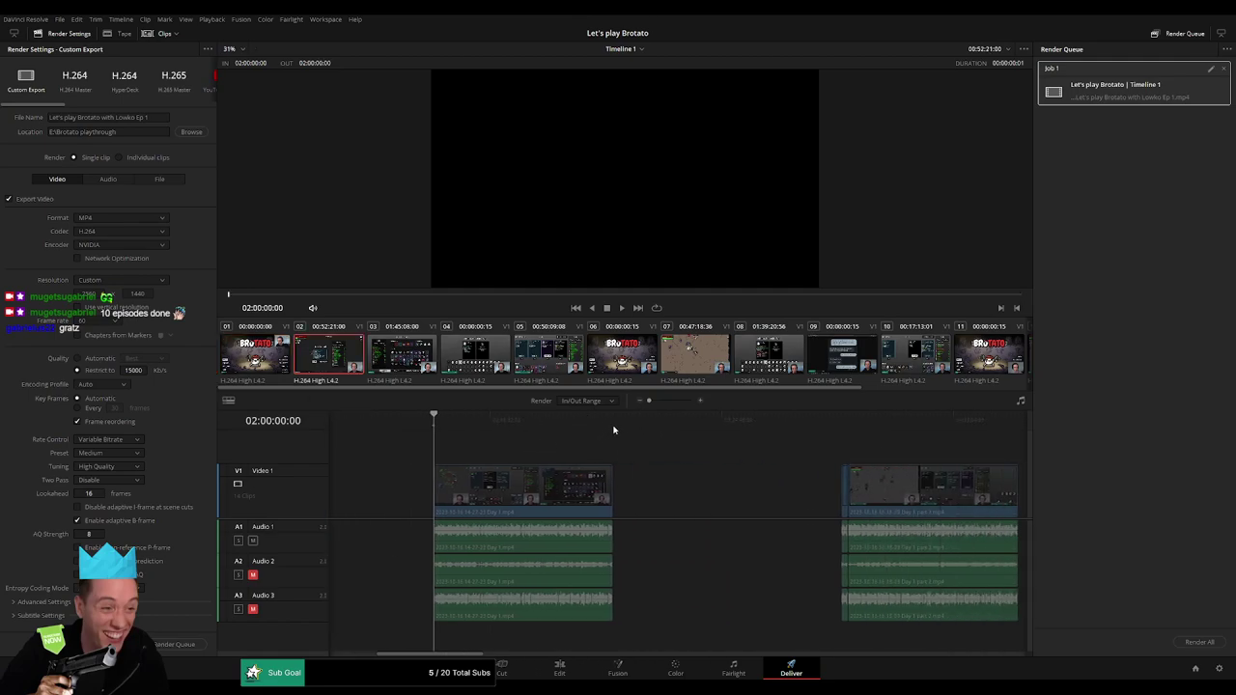
pyautogui.click(613, 430)
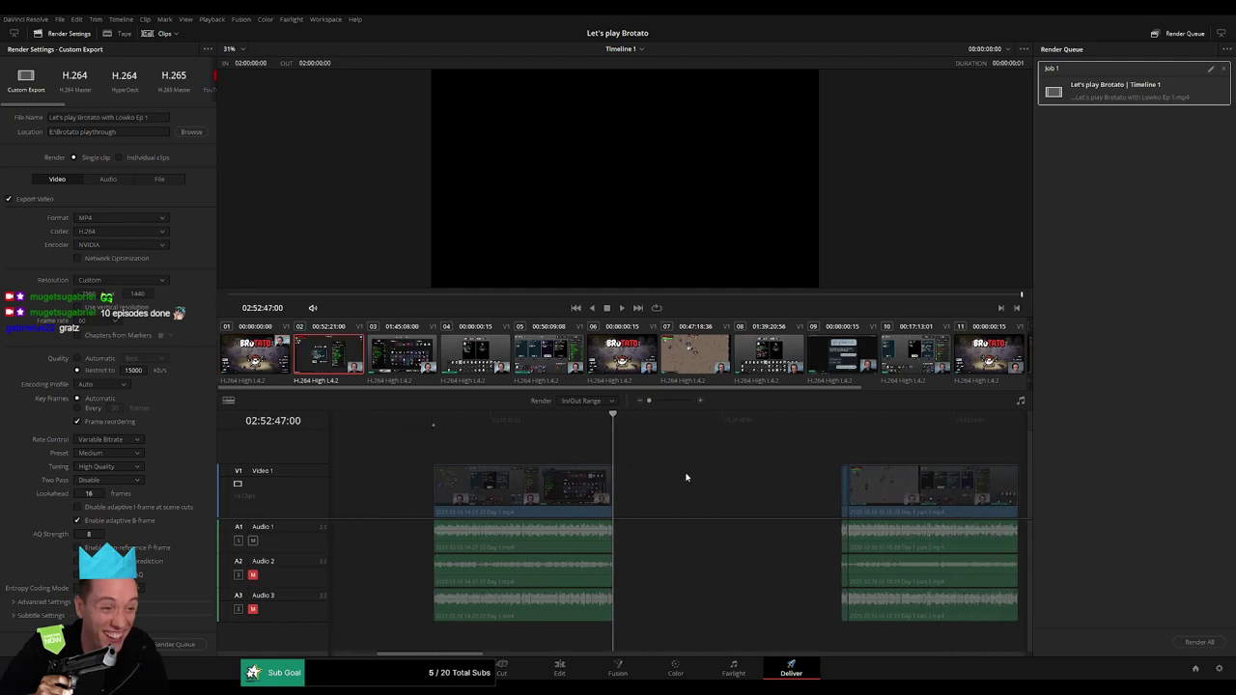
pyautogui.press('o')
pyautogui.click(163, 120)
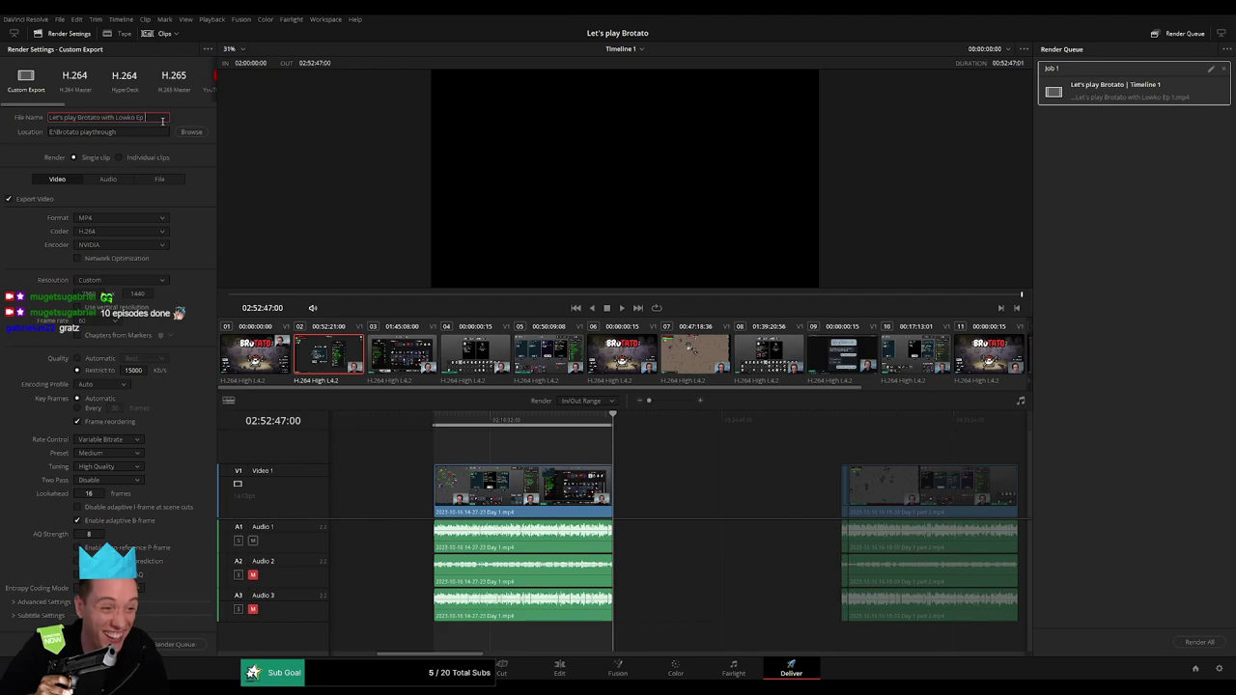
pyautogui.write('2')
pyautogui.click(179, 644)
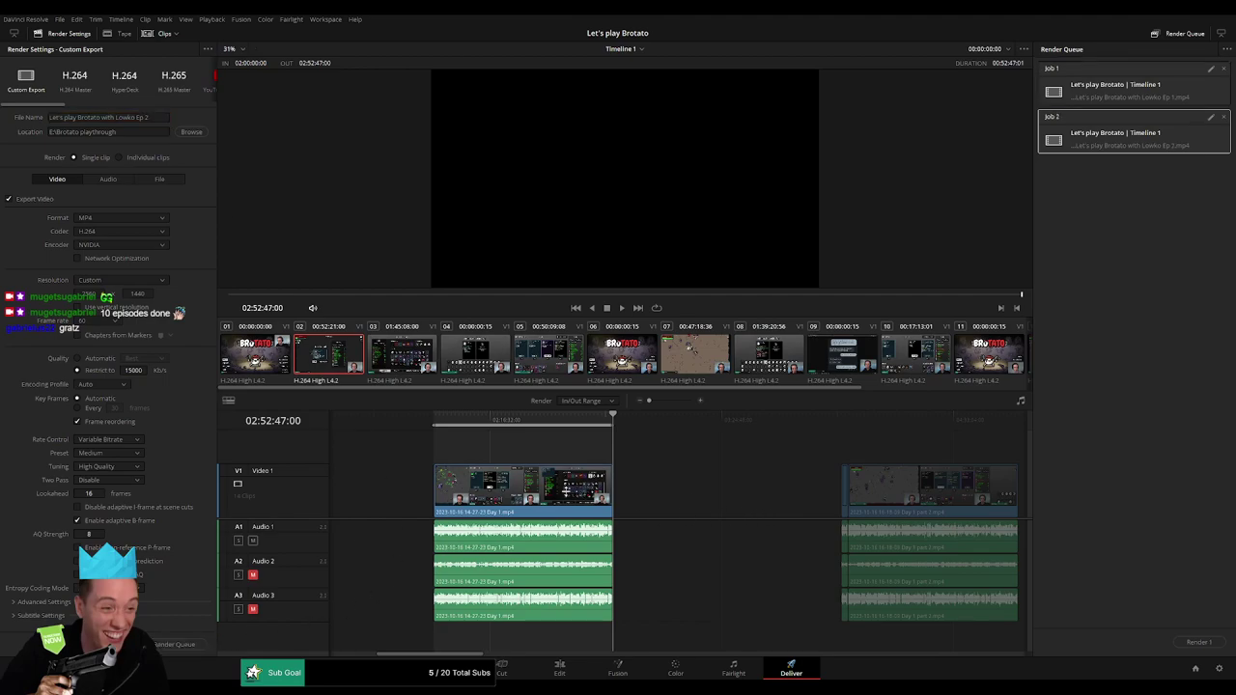
# - Mark the clip starting at 04:00:00:00, rename the output to Ep 3, and queue it
pyautogui.scroll(-3, 476, 469)
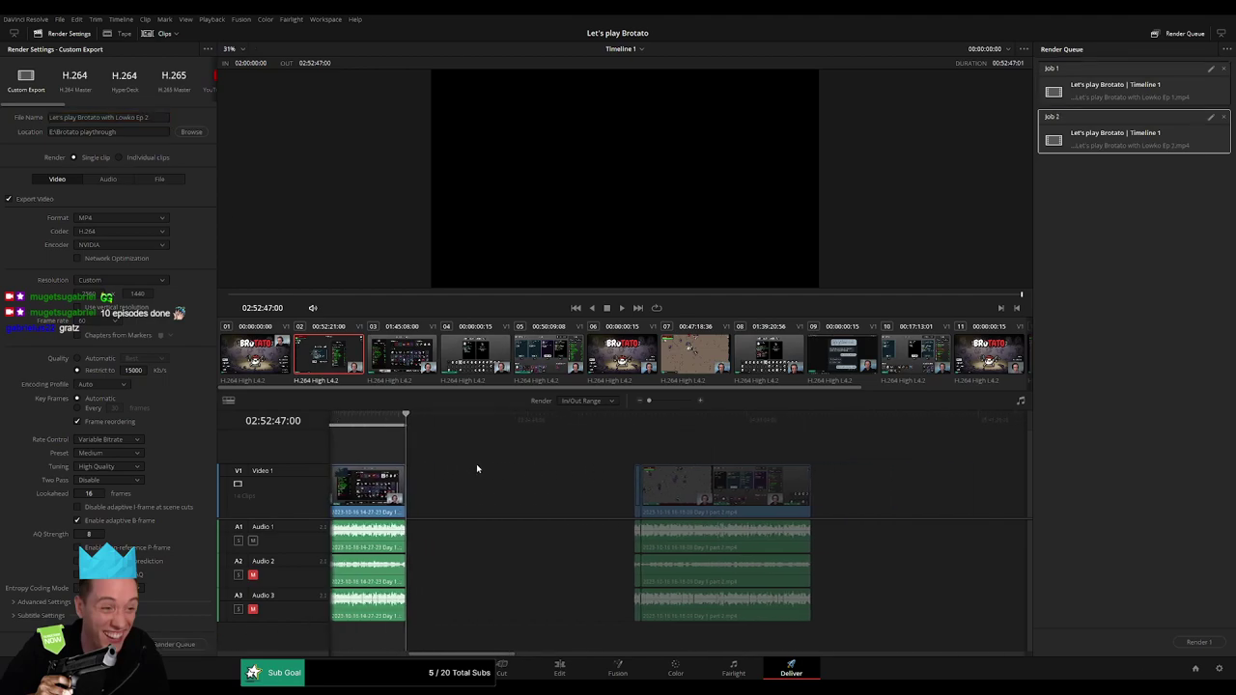
pyautogui.click(582, 422)
pyautogui.press('i')
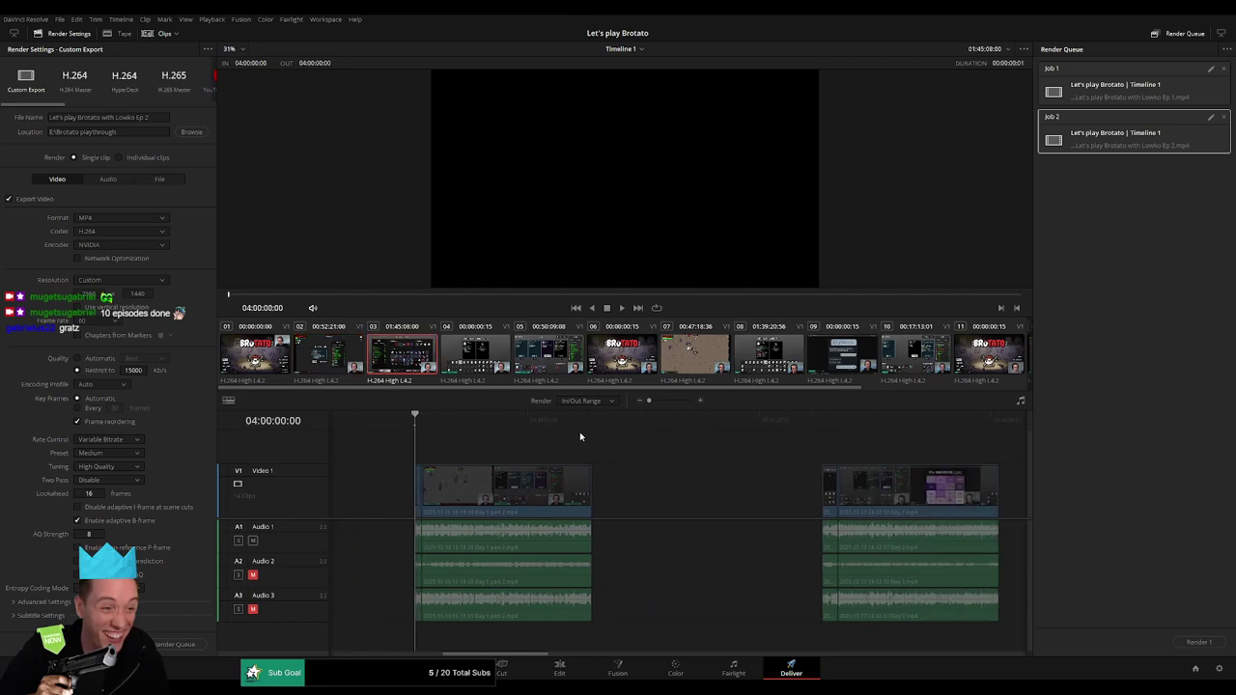
pyautogui.click(592, 422)
pyautogui.press('o')
pyautogui.click(159, 117)
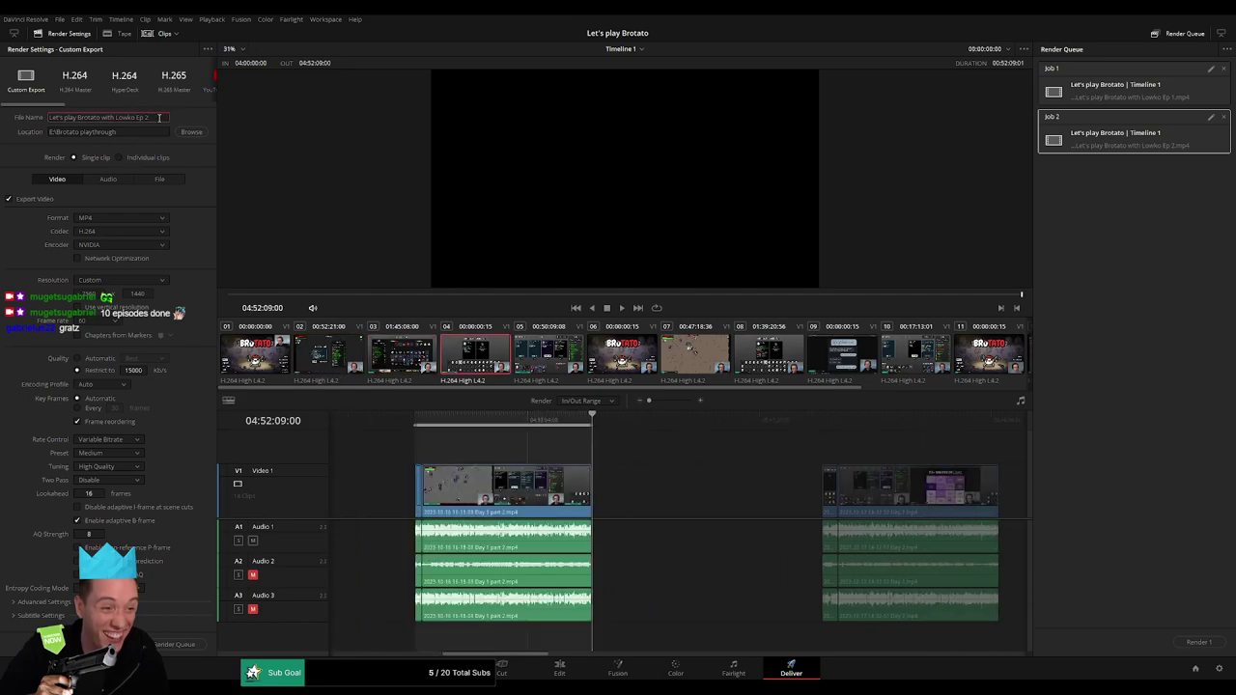
pyautogui.press('BackSpace')
pyautogui.write('3')
pyautogui.click(179, 644)
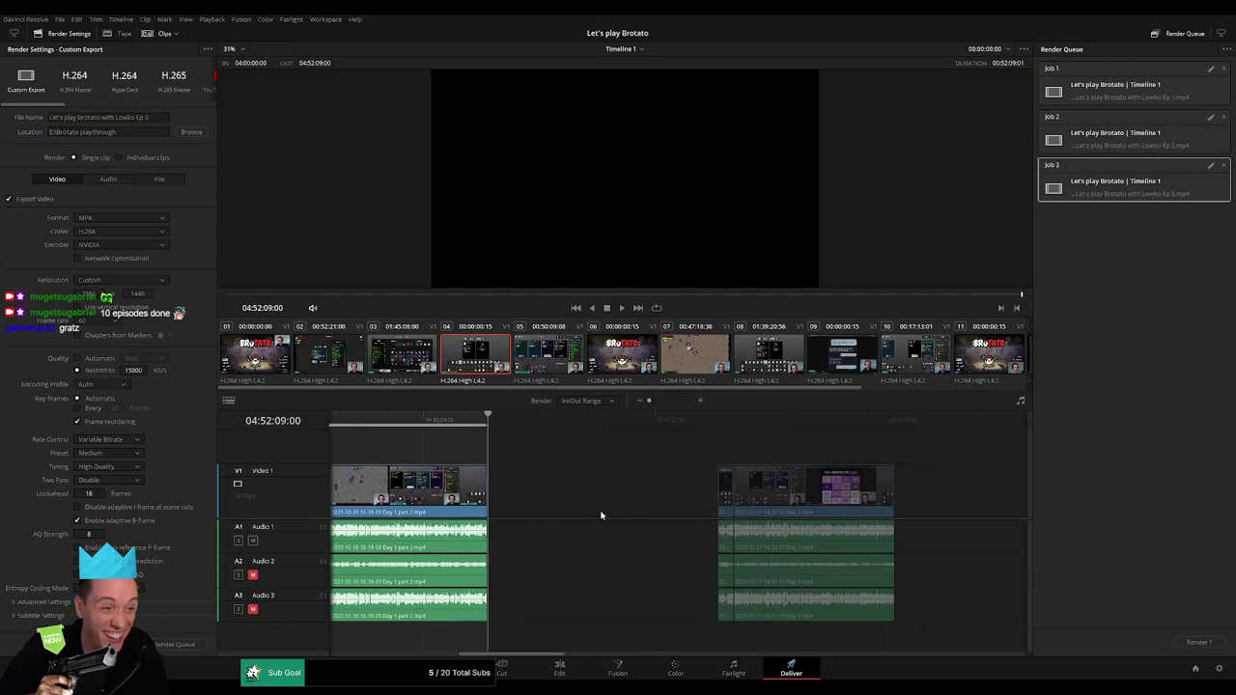
# - Queue Ep 4 covering 06:00:00:00 to 06:52:02:00
pyautogui.click(571, 423)
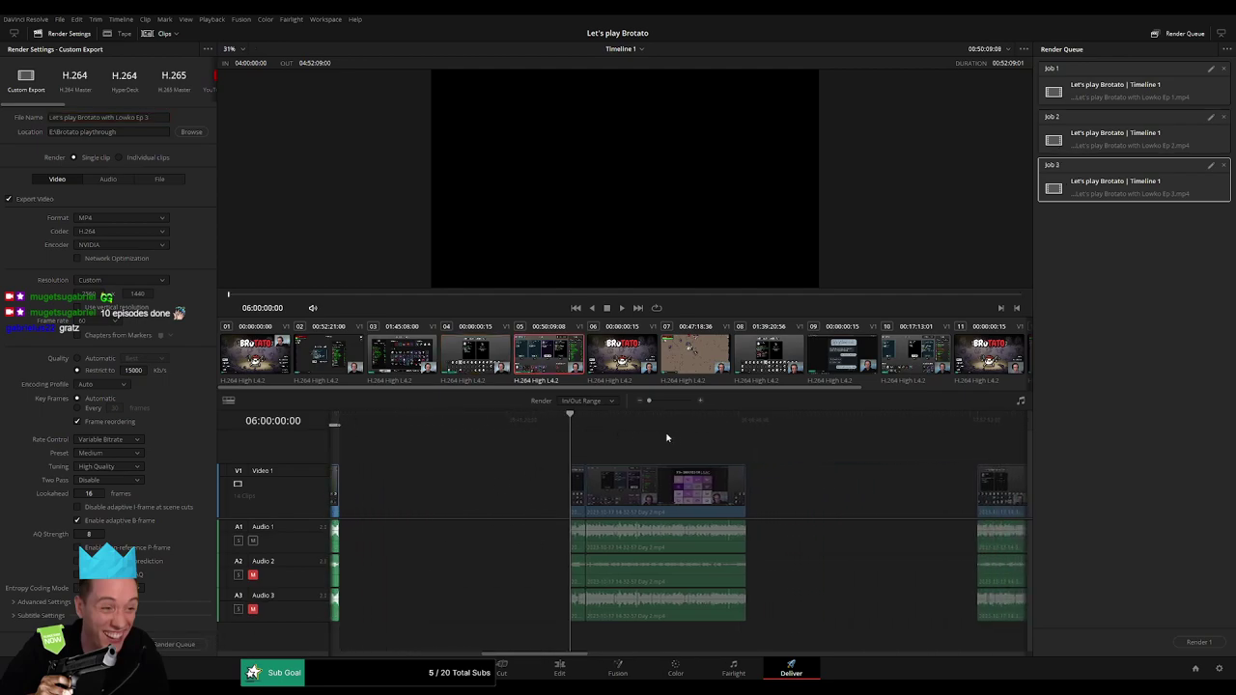
pyautogui.press('i')
pyautogui.click(746, 422)
pyautogui.press('o')
pyautogui.click(165, 117)
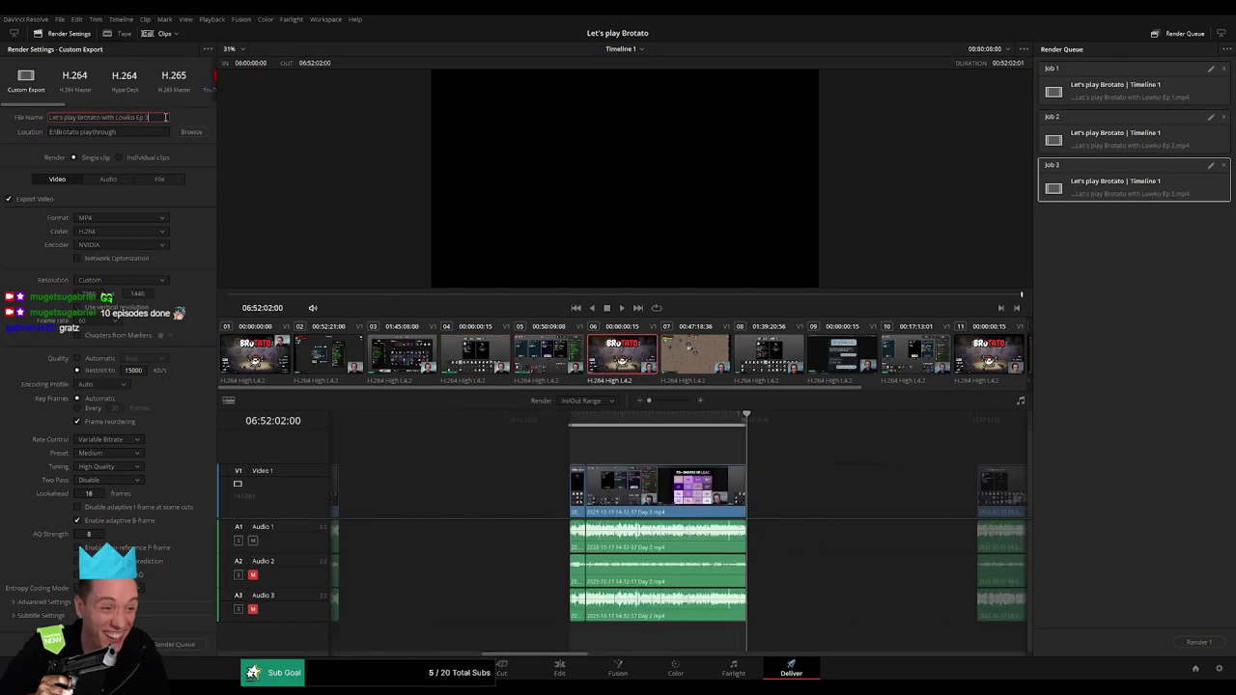
pyautogui.write('4')
pyautogui.click(173, 645)
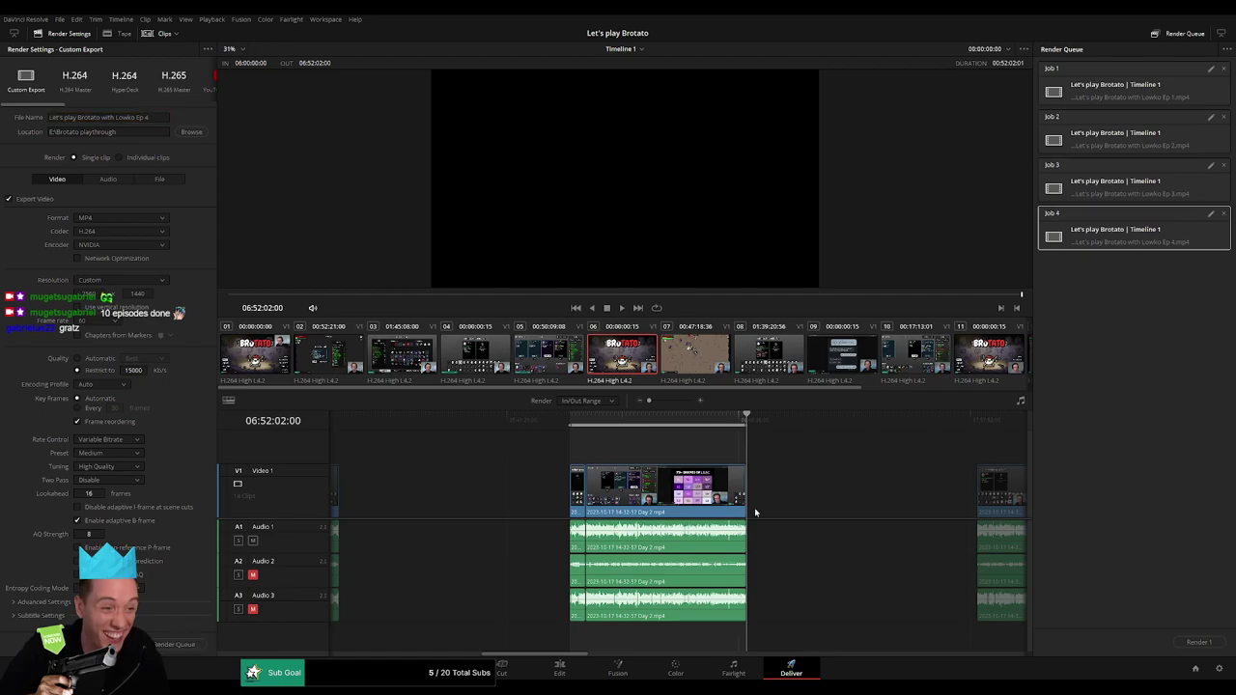
# - Mark the next render range from the clip at 08:00:00:00 to its end
pyautogui.hscroll(5, 535, 475)
pyautogui.click(600, 422)
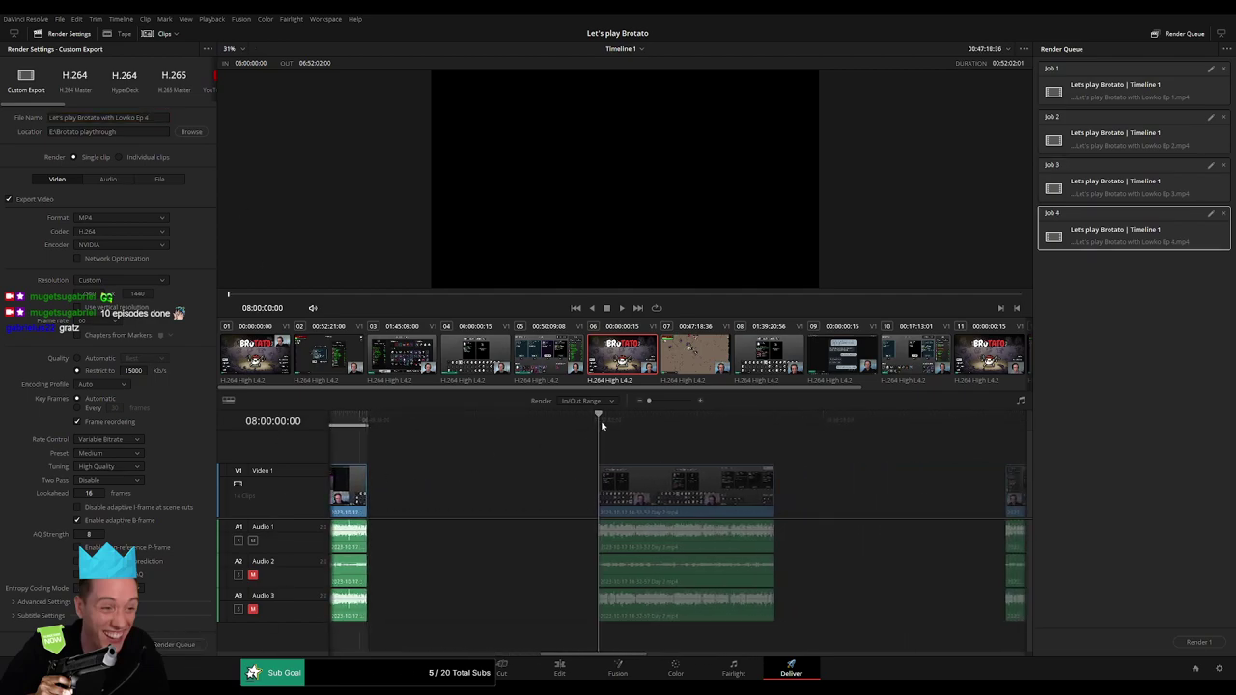
pyautogui.click(780, 426)
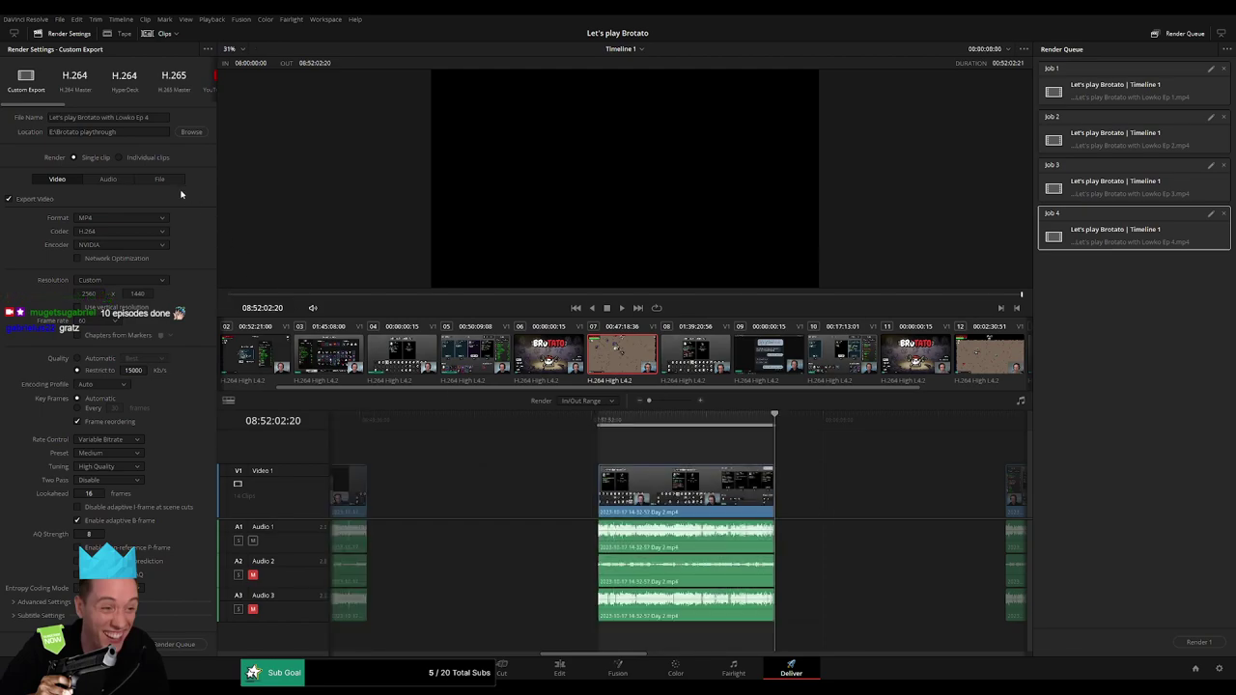
# - Rename the output to Ep 5 and add its range to the render queue
pyautogui.click(161, 117)
pyautogui.write('5')
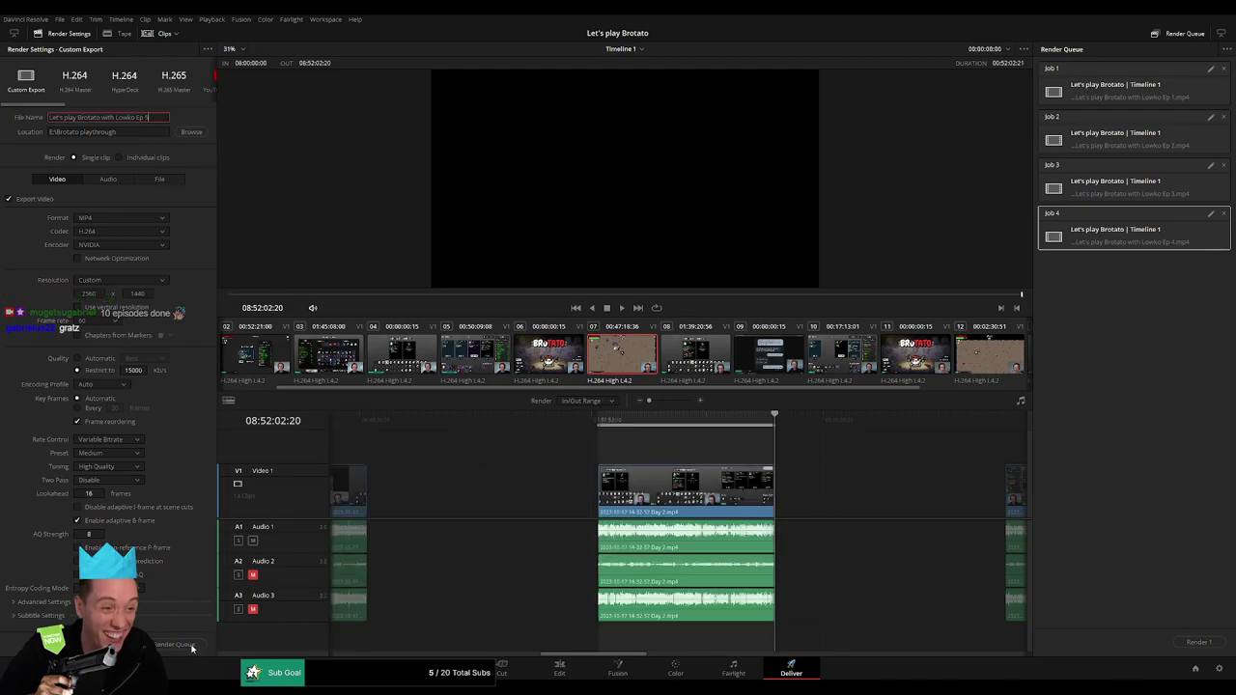
pyautogui.click(174, 645)
# - Queue Ep 6 covering 10:00:00:00 to 10:52:11:30
pyautogui.hscroll(5, 476, 485)
pyautogui.hscroll(2, 476, 485)
pyautogui.click(576, 423)
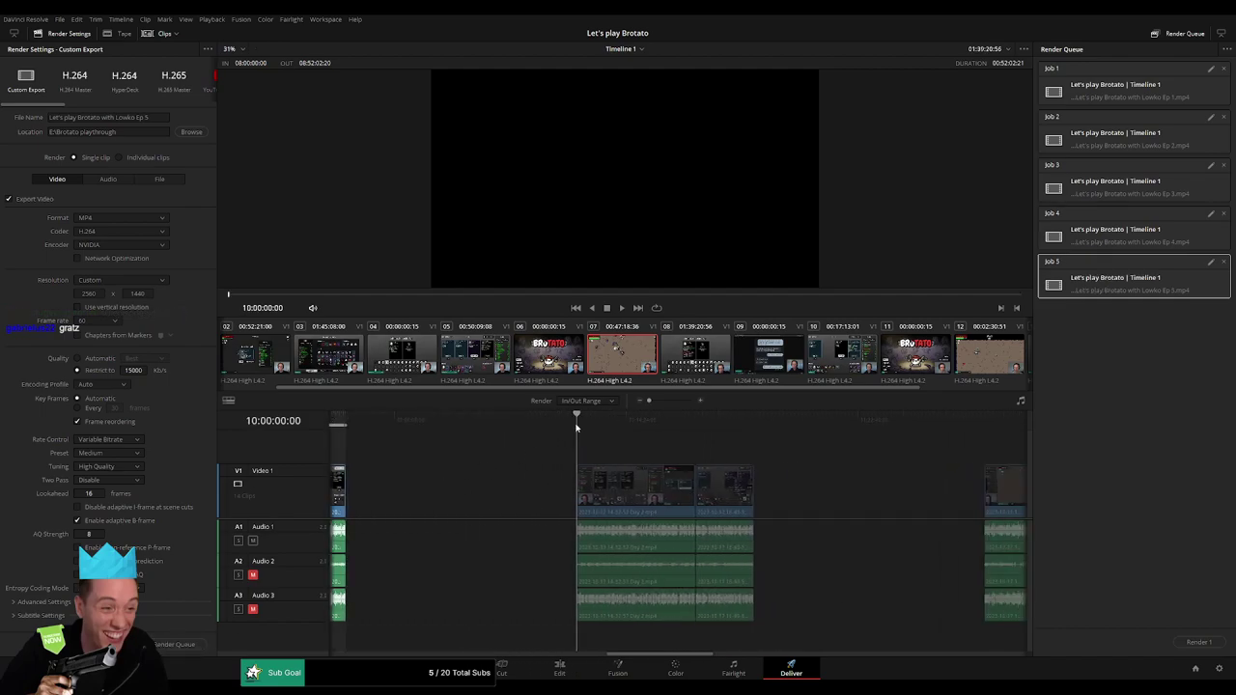
pyautogui.click(753, 421)
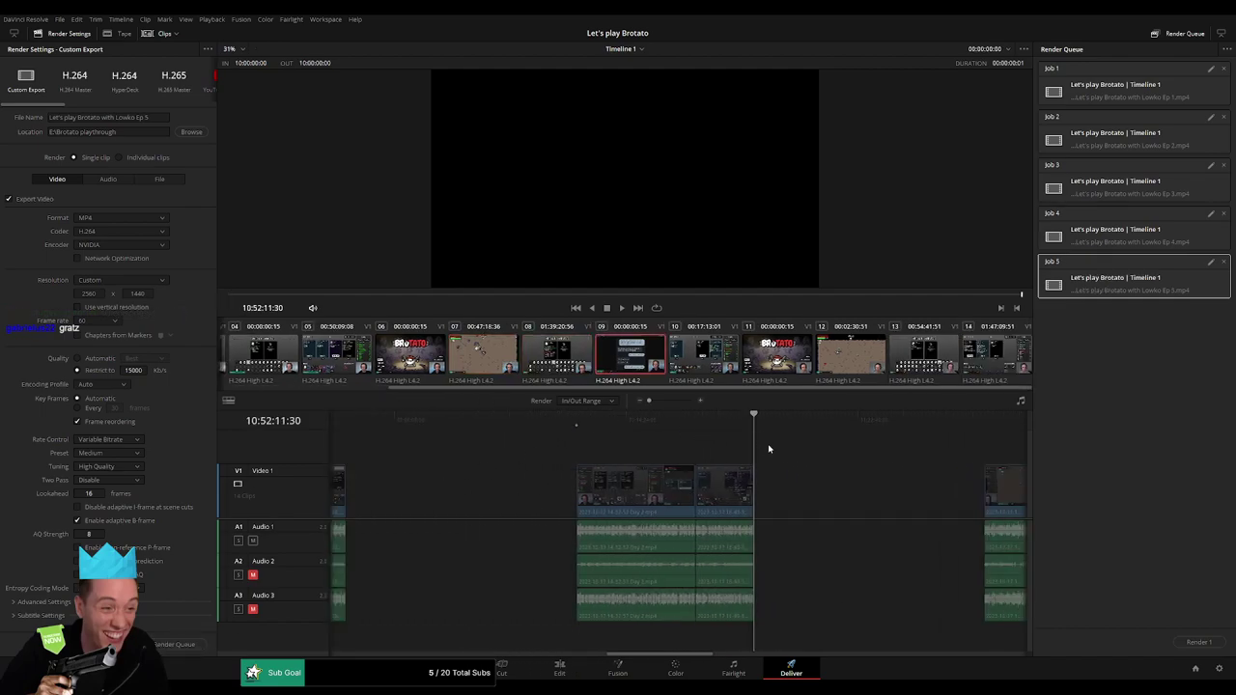
pyautogui.click(162, 117)
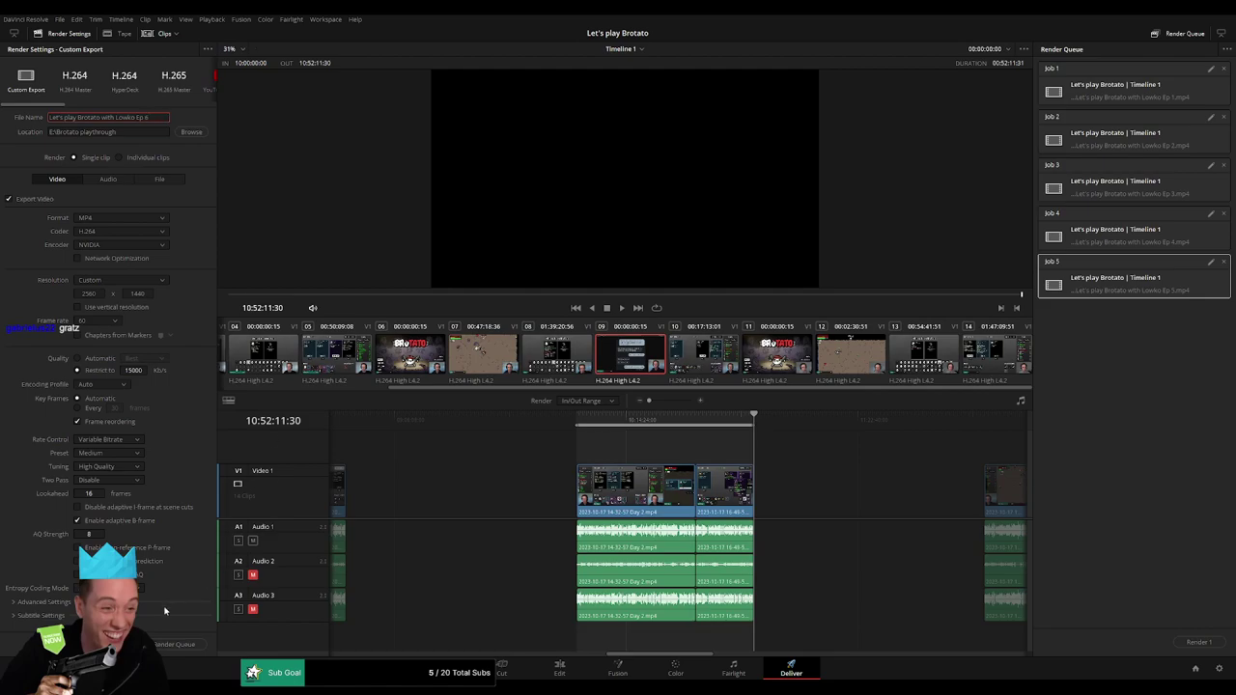
pyautogui.click(174, 644)
# - Queue Ep 7 covering 12:00:00:00 to 12:52:23:00
pyautogui.hscroll(10, 497, 486)
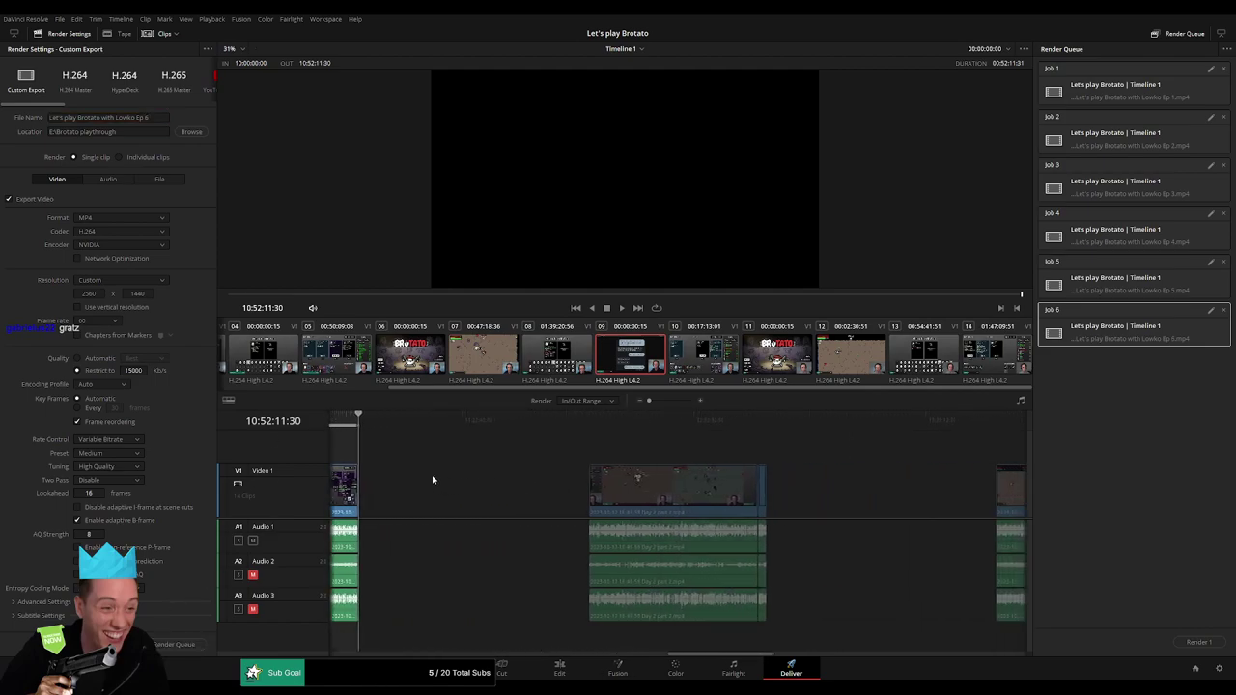
pyautogui.click(586, 422)
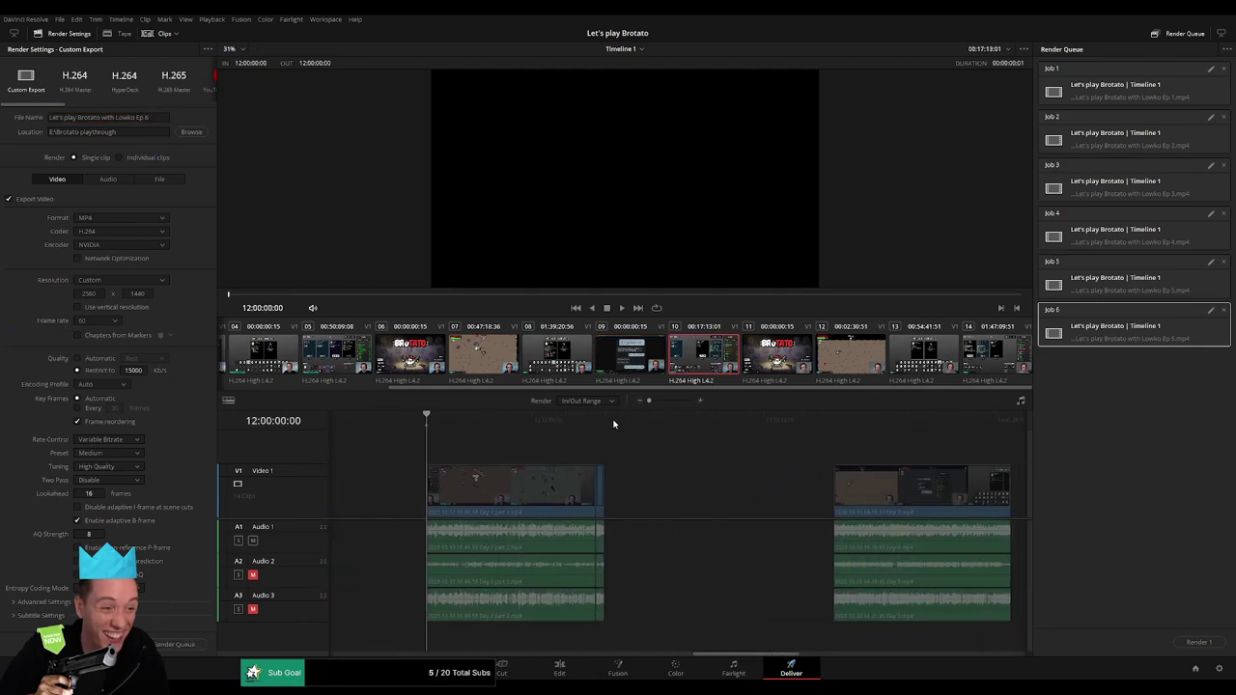
pyautogui.click(614, 424)
pyautogui.click(154, 118)
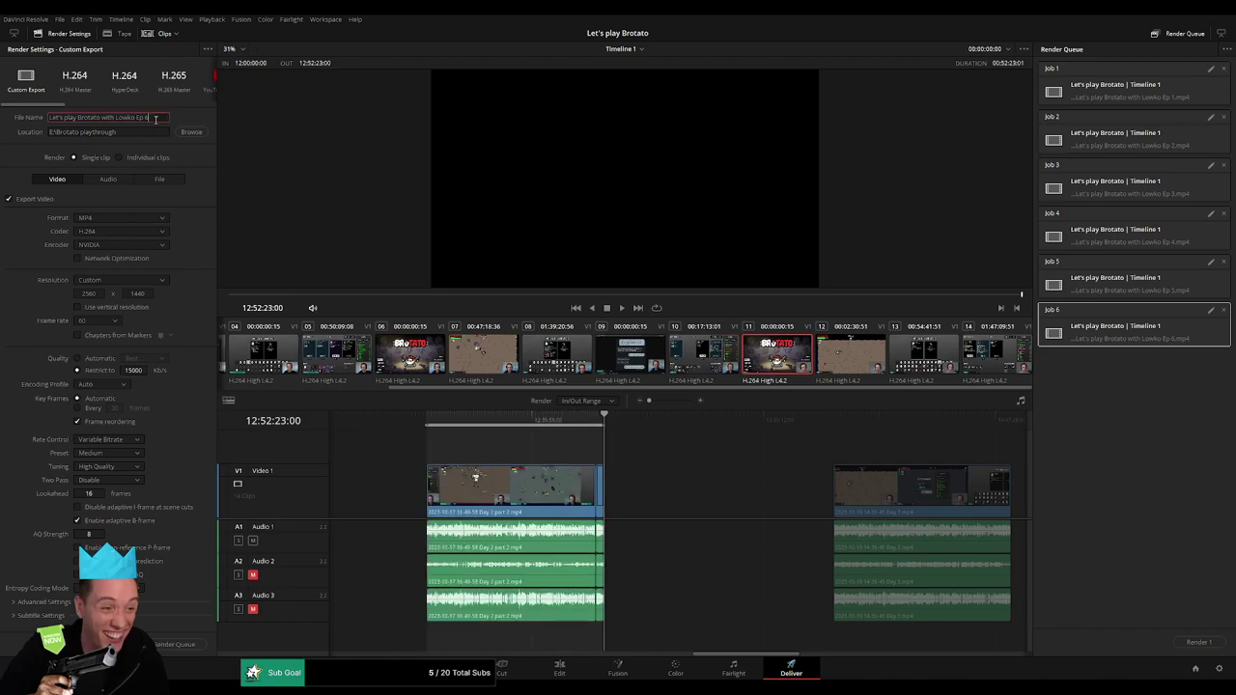
pyautogui.write('7')
pyautogui.click(174, 644)
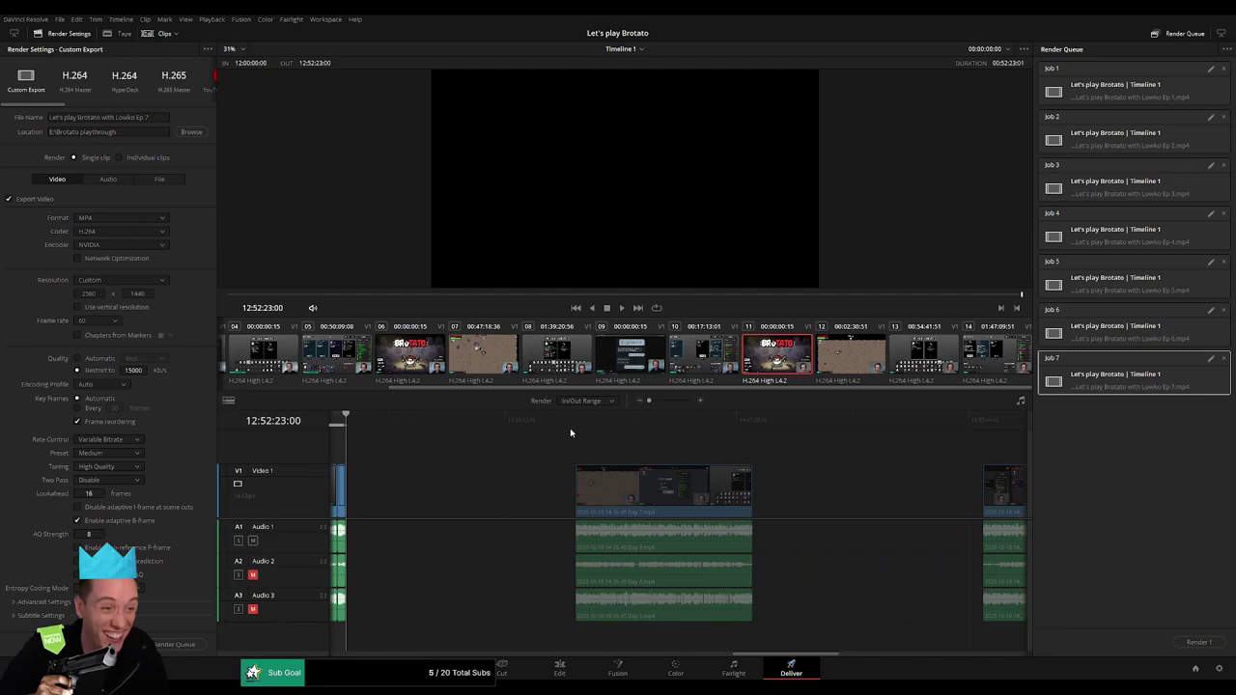
# - Queue Ep 8 covering 14:00:00:00 to 14:52:11:00
pyautogui.click(572, 423)
pyautogui.press('i')
pyautogui.press('Down')
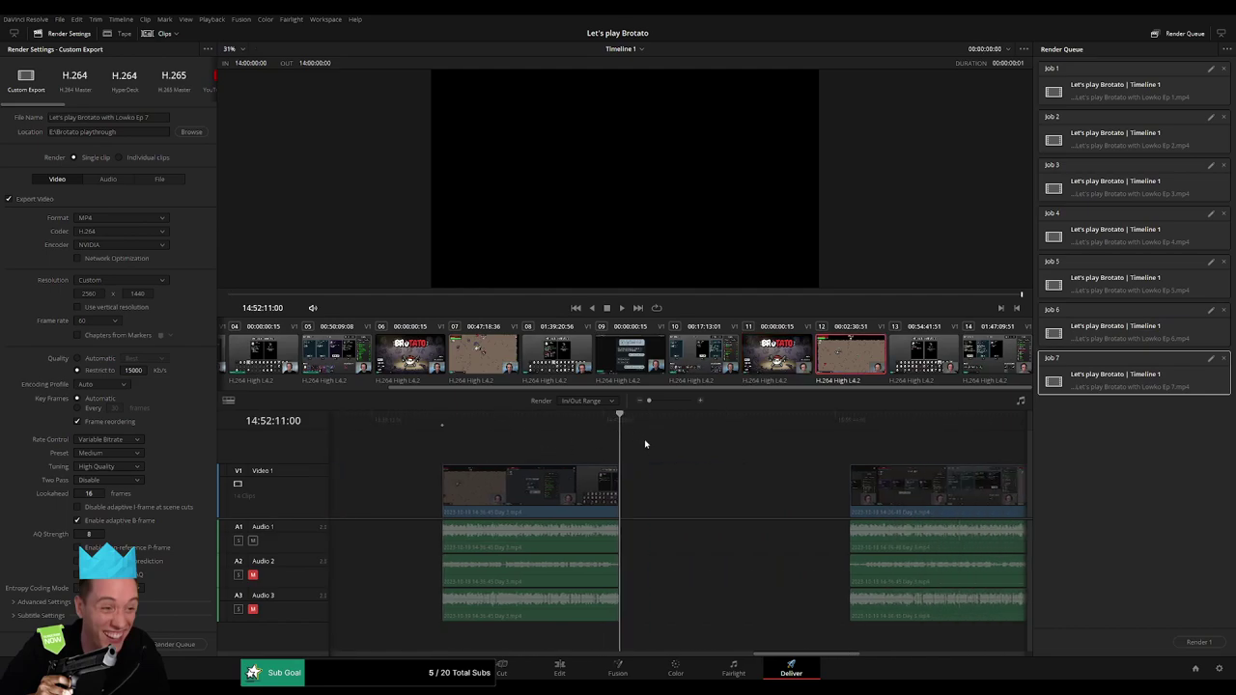
pyautogui.press('o')
pyautogui.click(167, 117)
pyautogui.write('8')
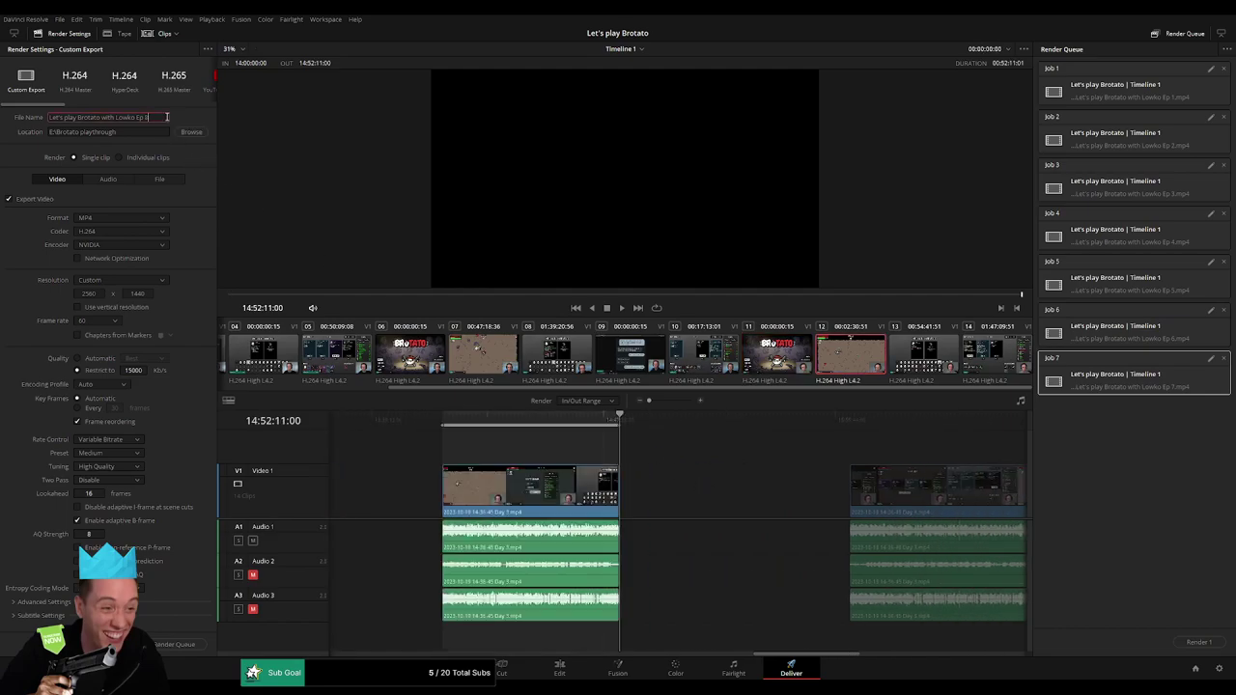
pyautogui.click(184, 644)
# - Queue Ep 9 covering 16:00:00:00 to 16:52:28:00
pyautogui.scroll(-5, 756, 505)
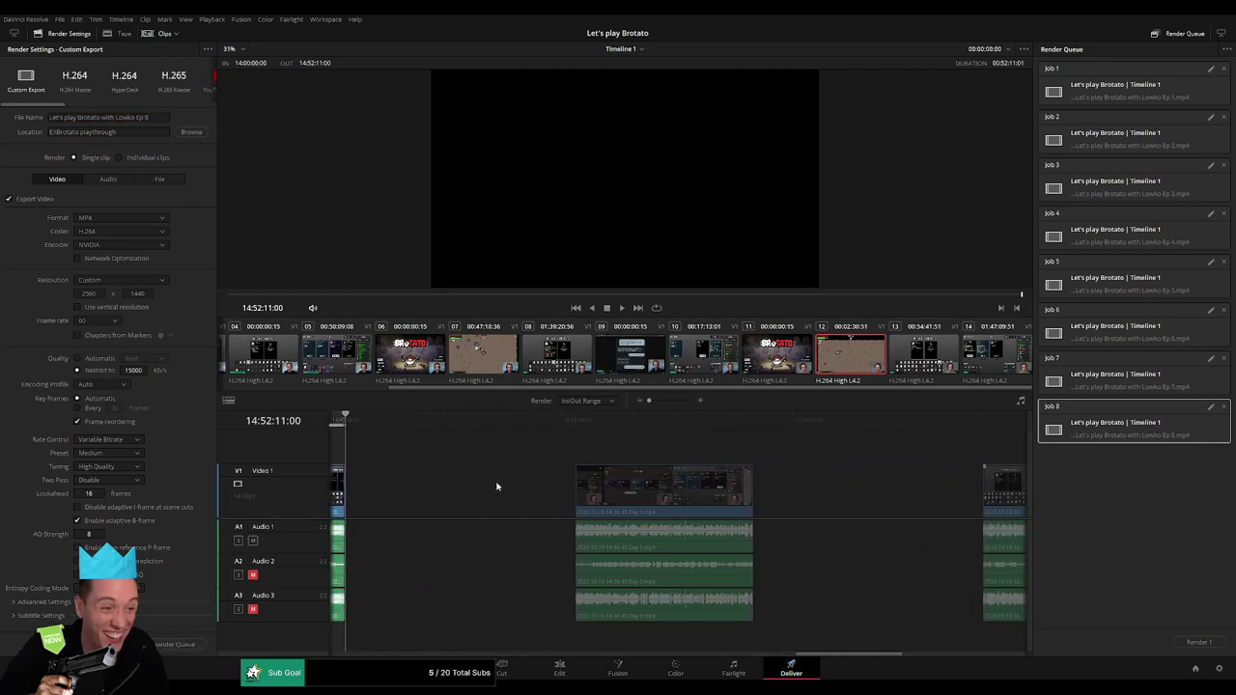
pyautogui.press('Down')
pyautogui.press('i')
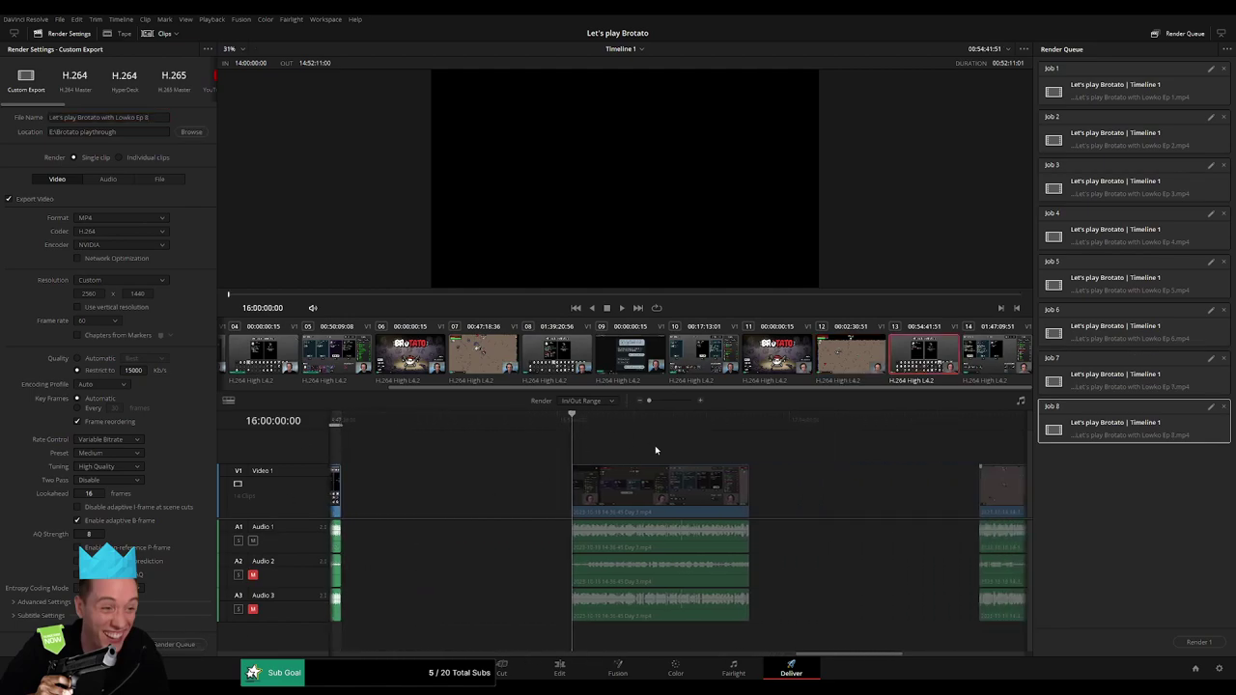
pyautogui.scroll(-3, 569, 440)
pyautogui.press('Down')
pyautogui.press('o')
pyautogui.click(159, 118)
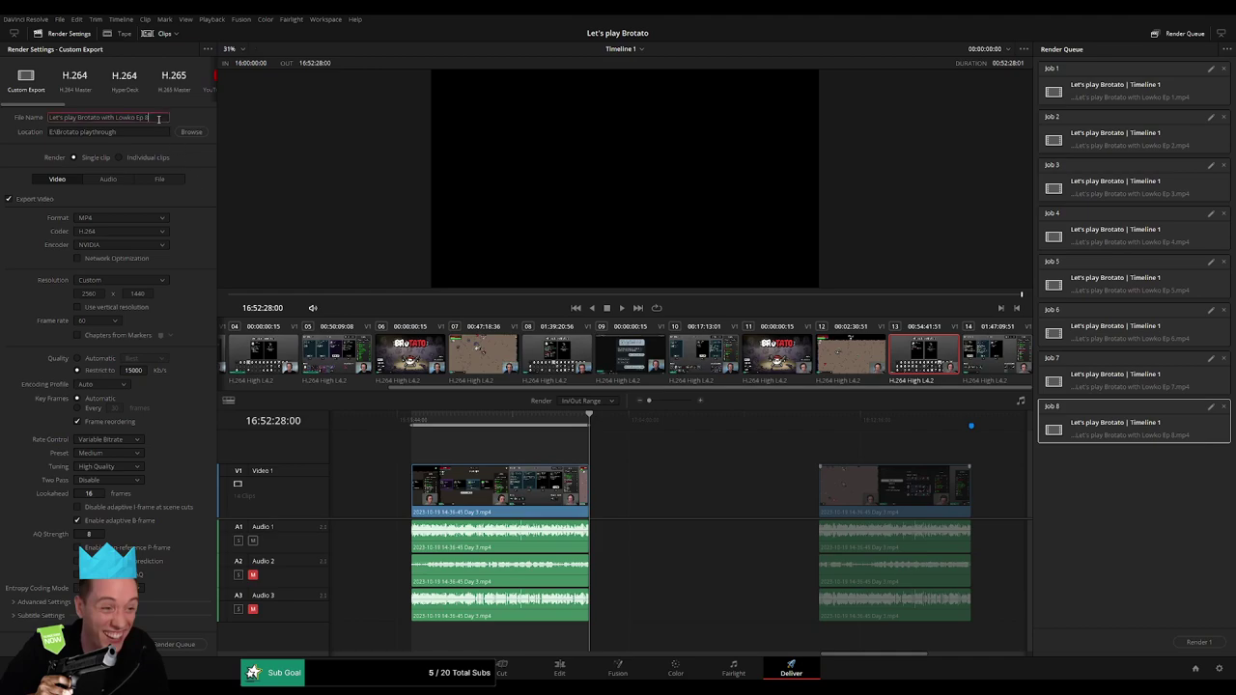
pyautogui.write('9')
pyautogui.click(179, 644)
# - Queue Ep 10 covering the last clip, from 18:00:00:00 to its end
pyautogui.scroll(-5, 512, 464)
pyautogui.press('Down')
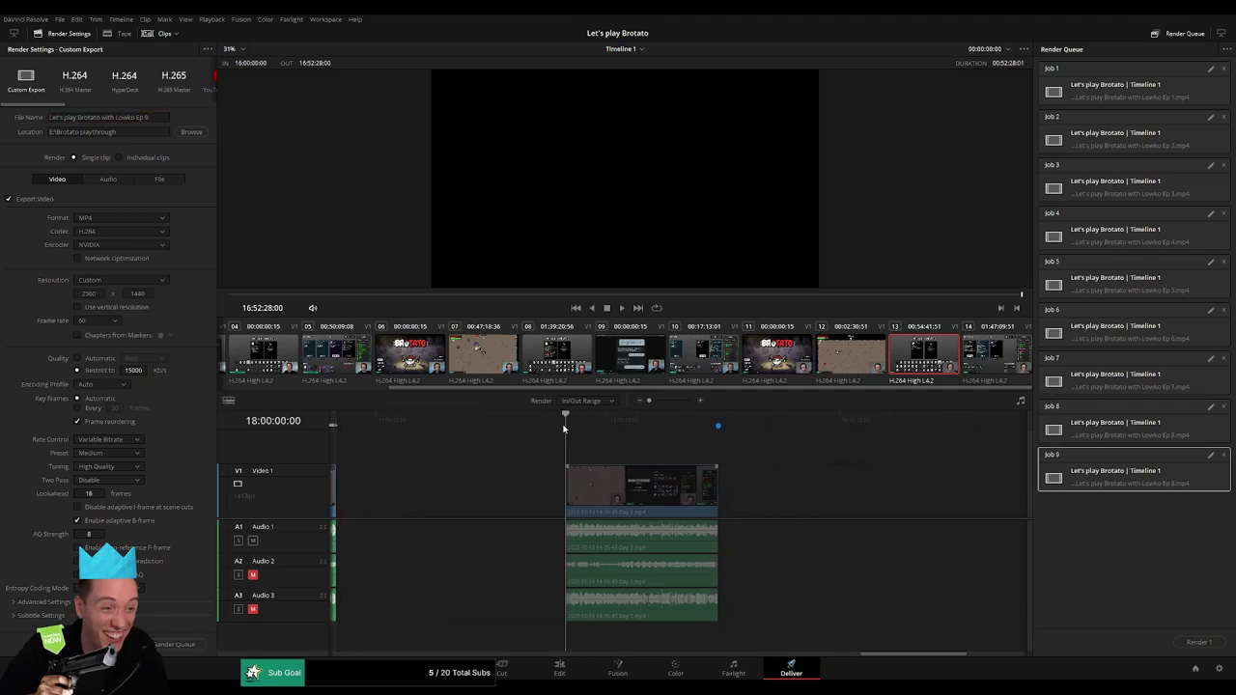
pyautogui.press('i')
pyautogui.press('Down')
pyautogui.press('o')
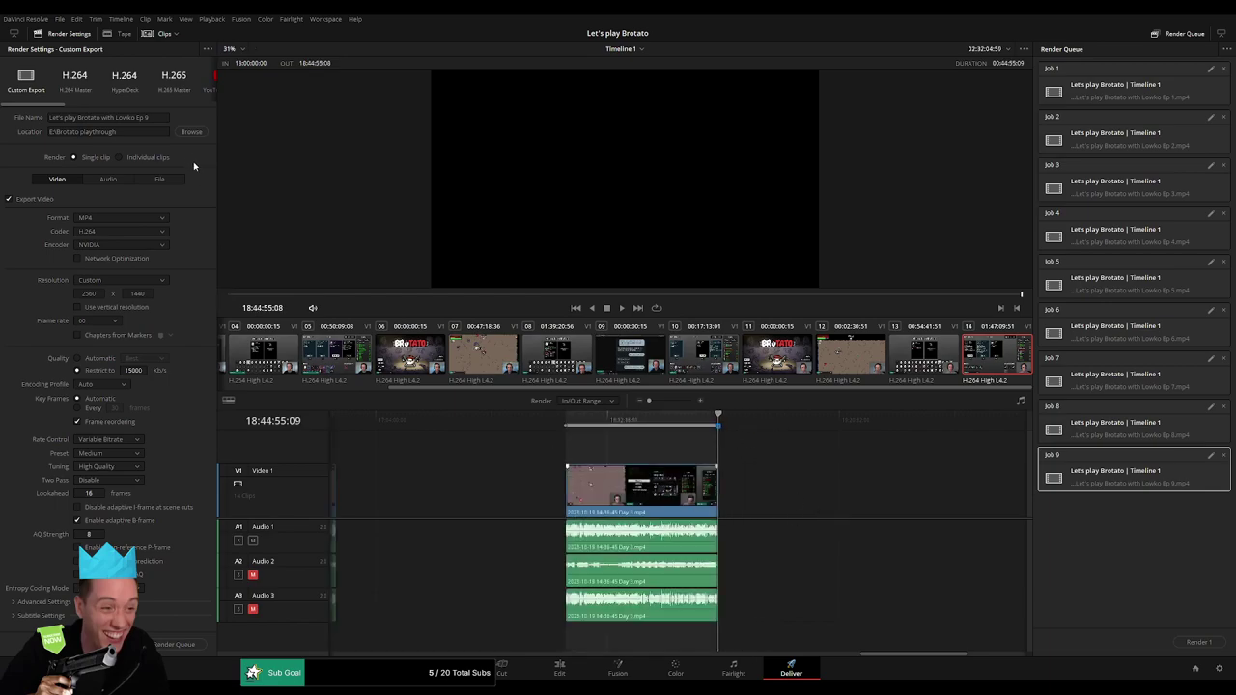
pyautogui.click(159, 117)
pyautogui.press('BackSpace')
pyautogui.write('10')
pyautogui.click(174, 644)
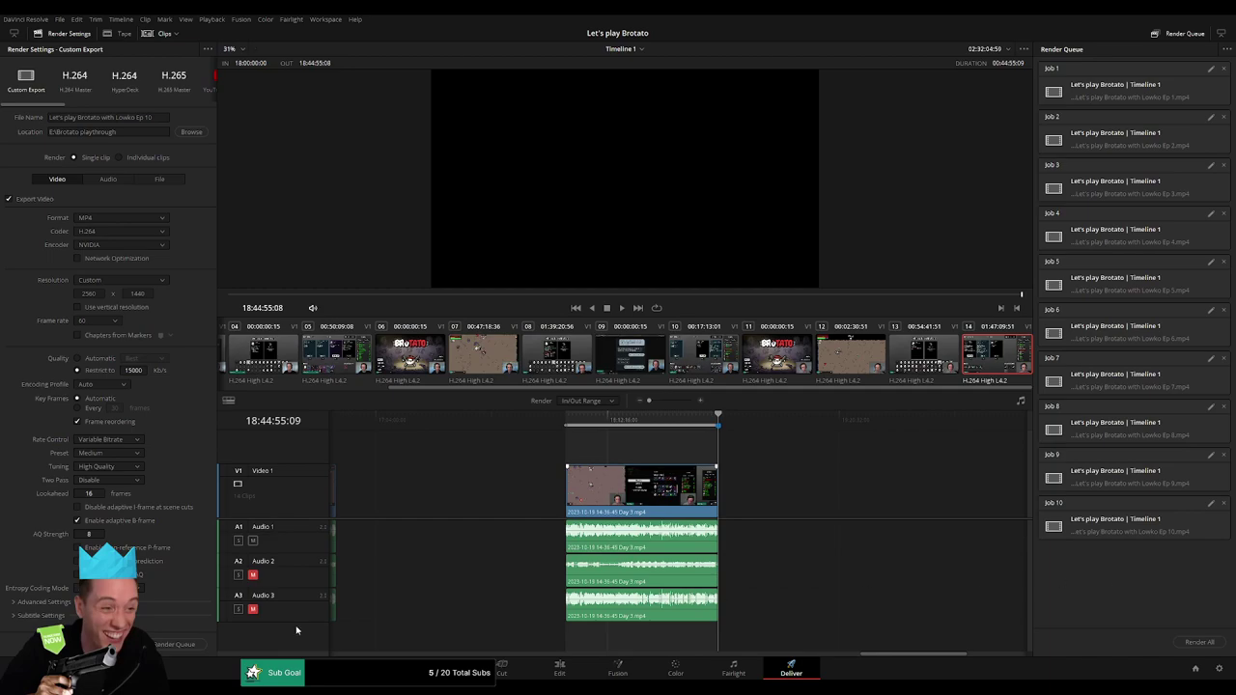